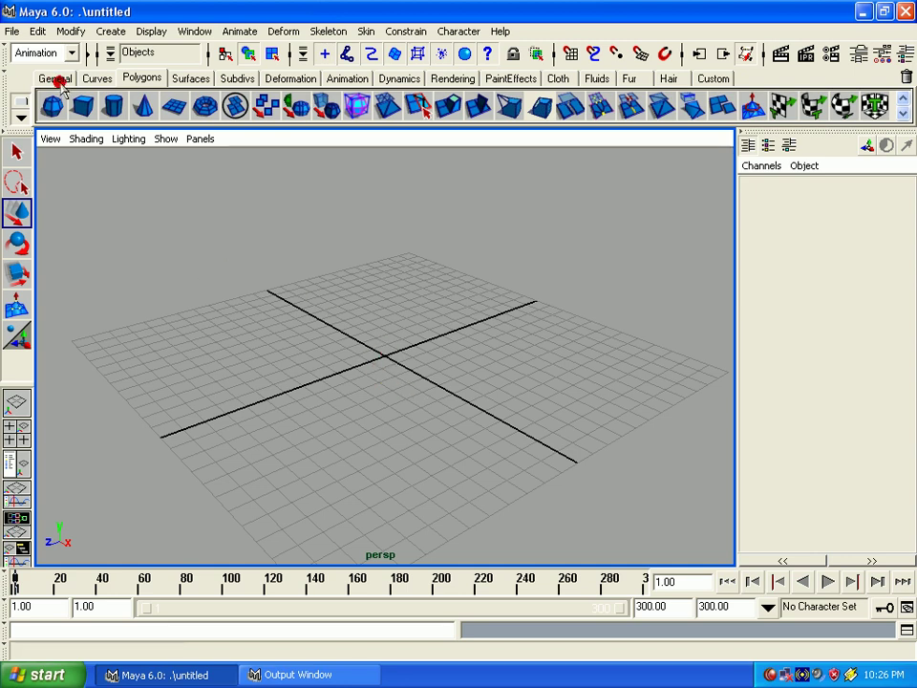
Create a polygon cube at the grid origin and display it smooth-shaded
left_click(38, 32)
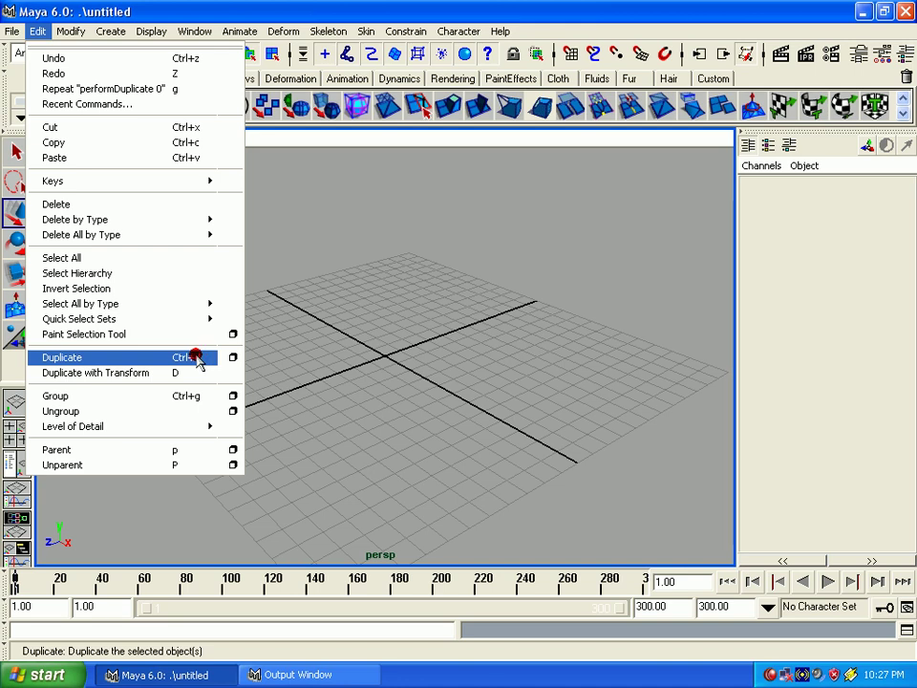
left_click(363, 418)
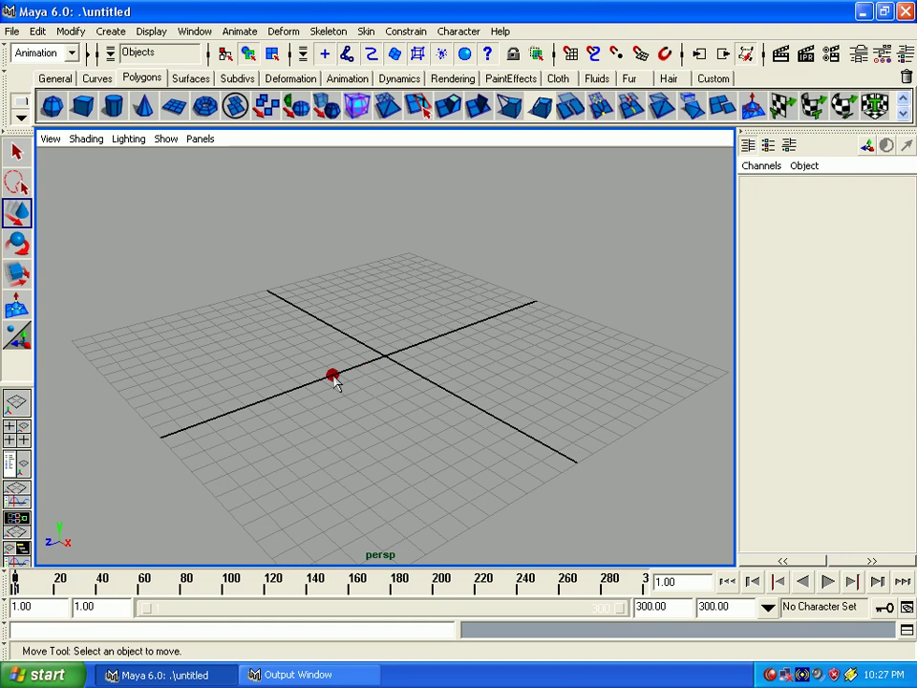
left_click(82, 108)
left_click_drag(434, 299, 477, 316)
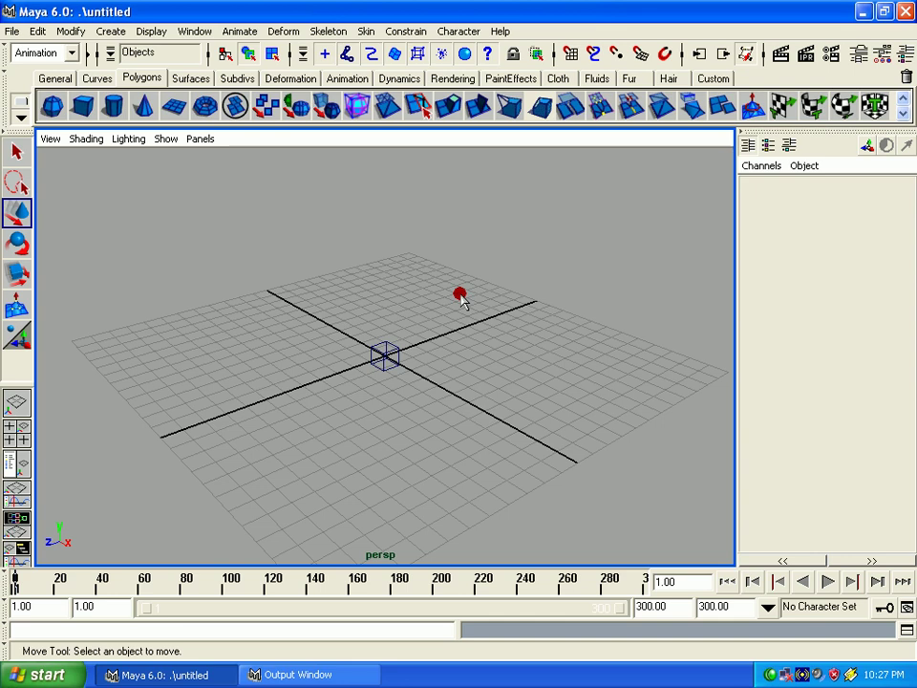
key("5")
Move the cube back to Translate Z -7.406 and scale it uniformly to 4.04
left_click_drag(201, 267, 583, 491)
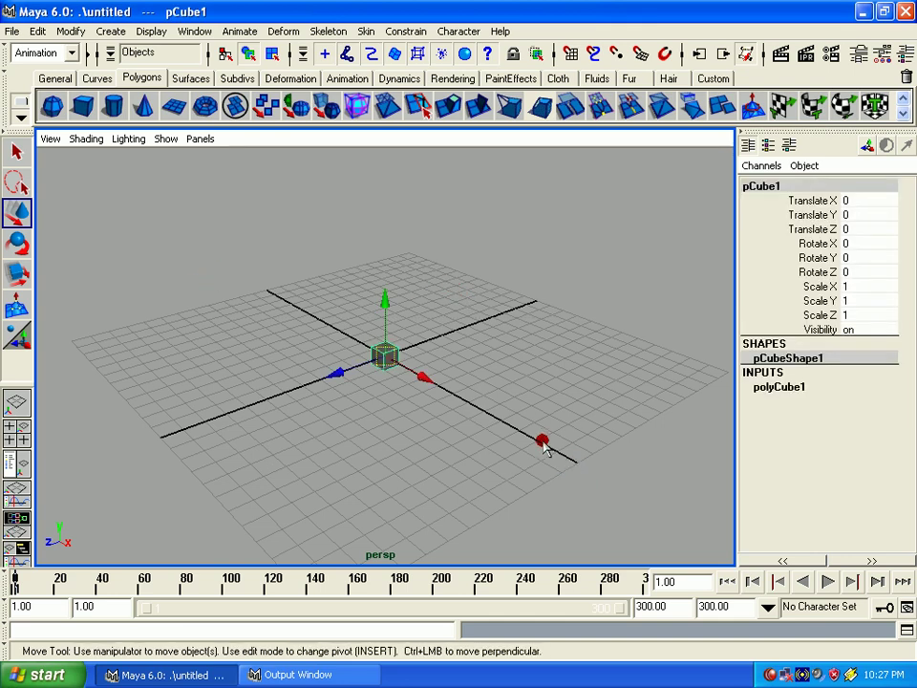
left_click_drag(342, 380, 561, 283)
key("r")
left_click(579, 272)
left_click_drag(525, 327, 574, 475)
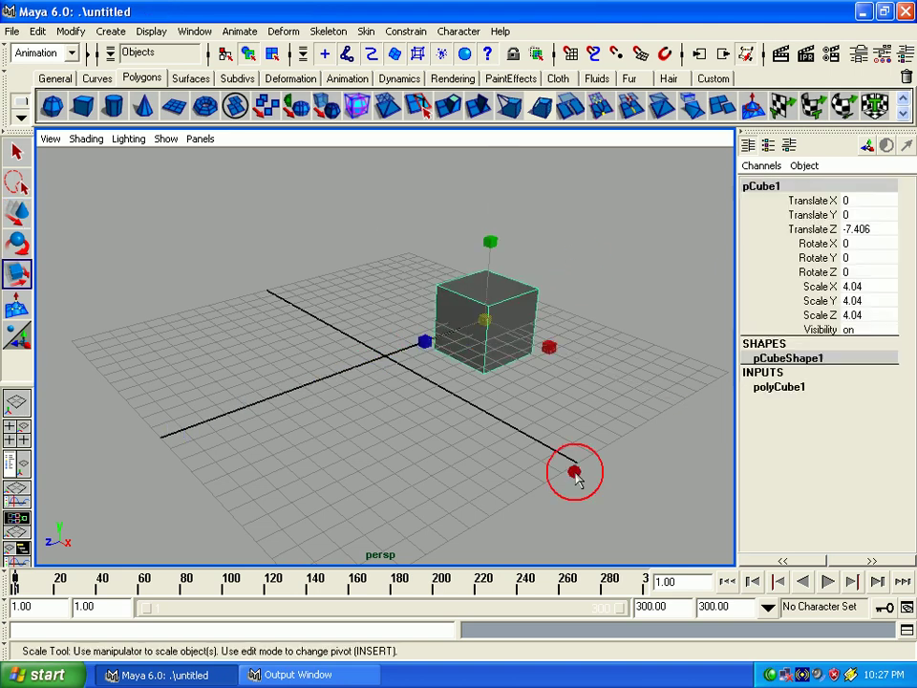
left_click(16, 154)
left_click(453, 318)
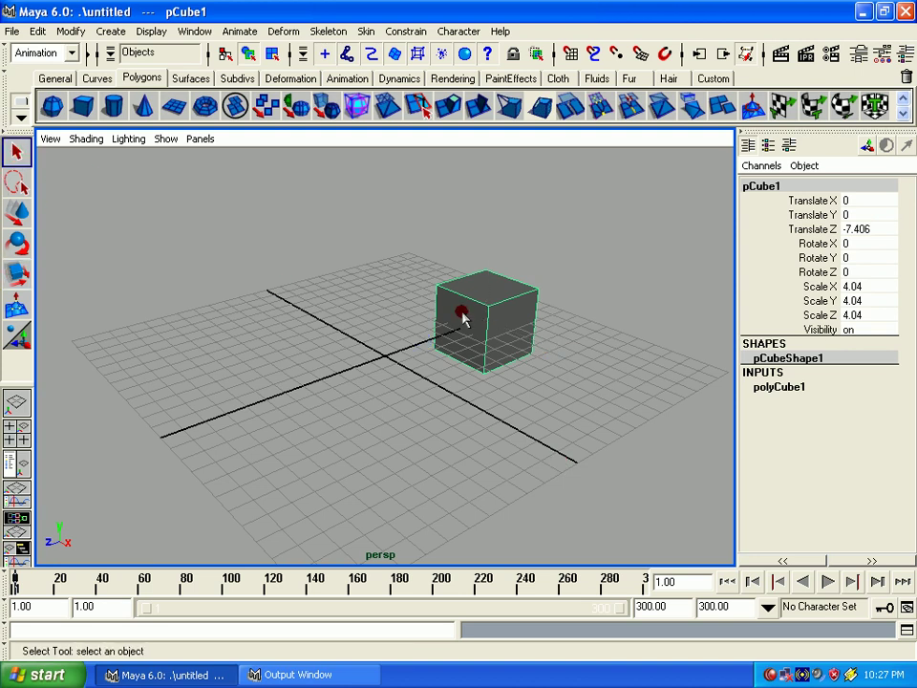
left_click(38, 30)
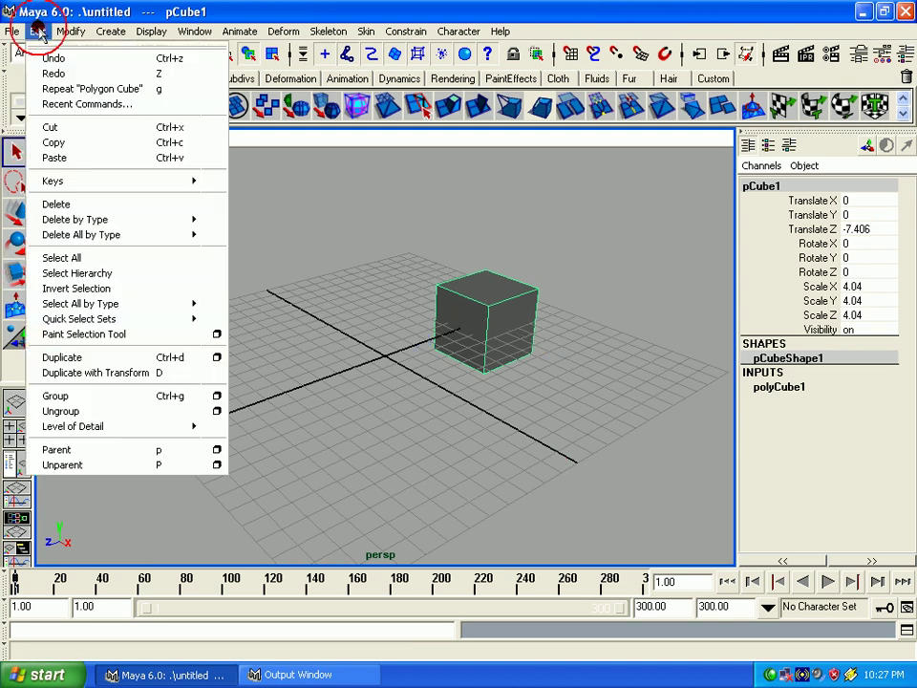
left_click(92, 142)
left_click(174, 189)
key("w")
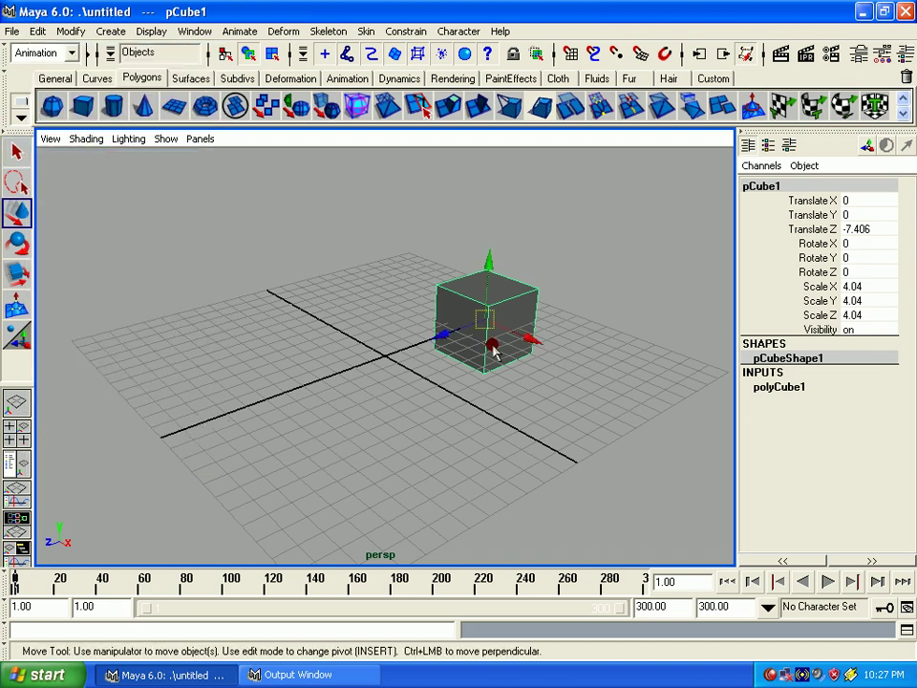
left_click(38, 30)
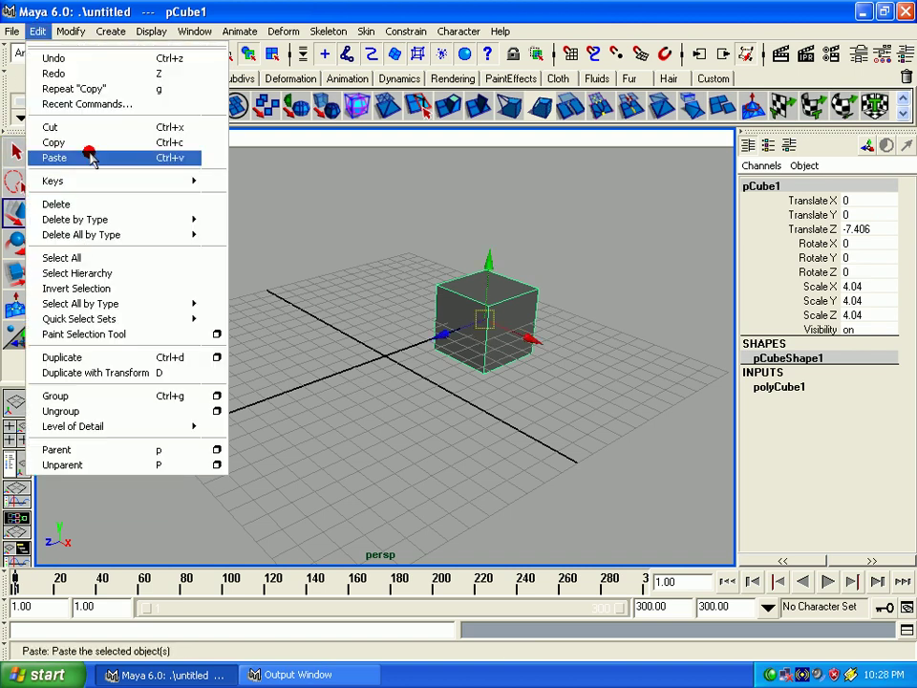
left_click(94, 157)
key("w")
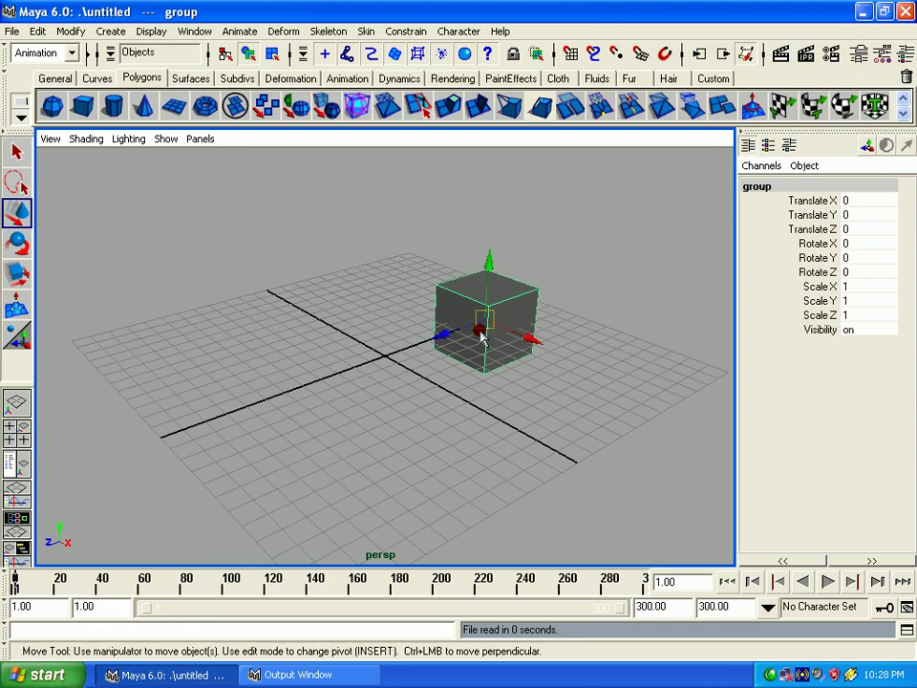
left_click_drag(460, 332, 293, 387)
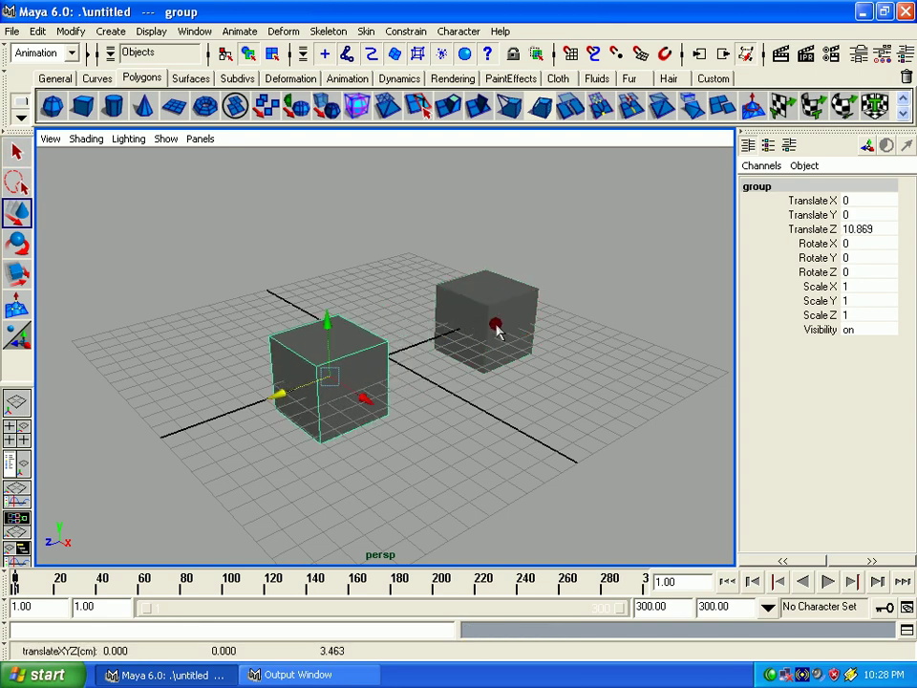
left_click(496, 328)
left_click(355, 369)
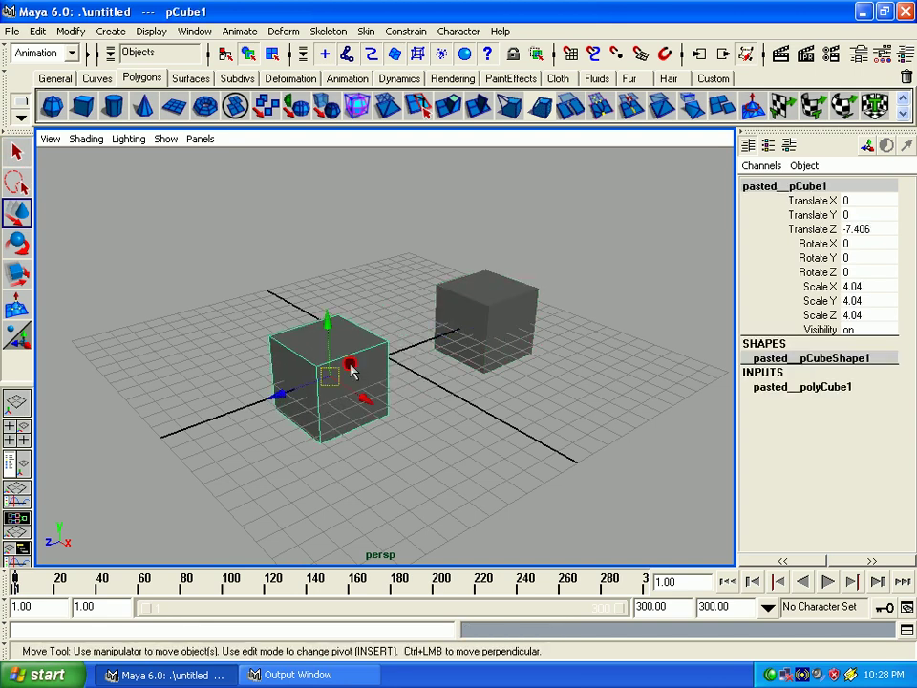
left_click(466, 320)
left_click(363, 374)
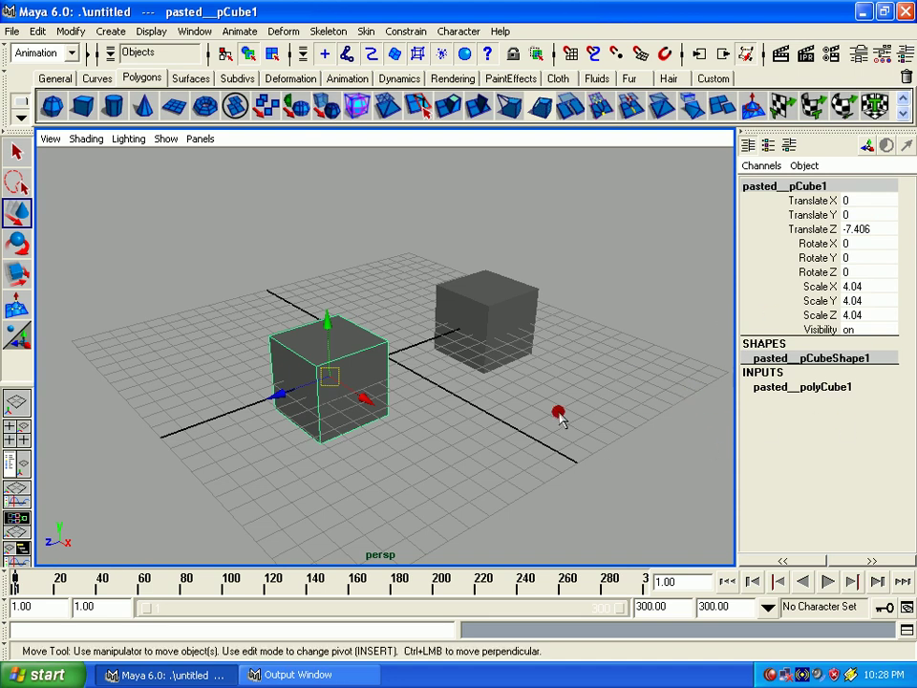
left_click(376, 315)
left_click(330, 382)
key("Delete")
left_click(500, 304)
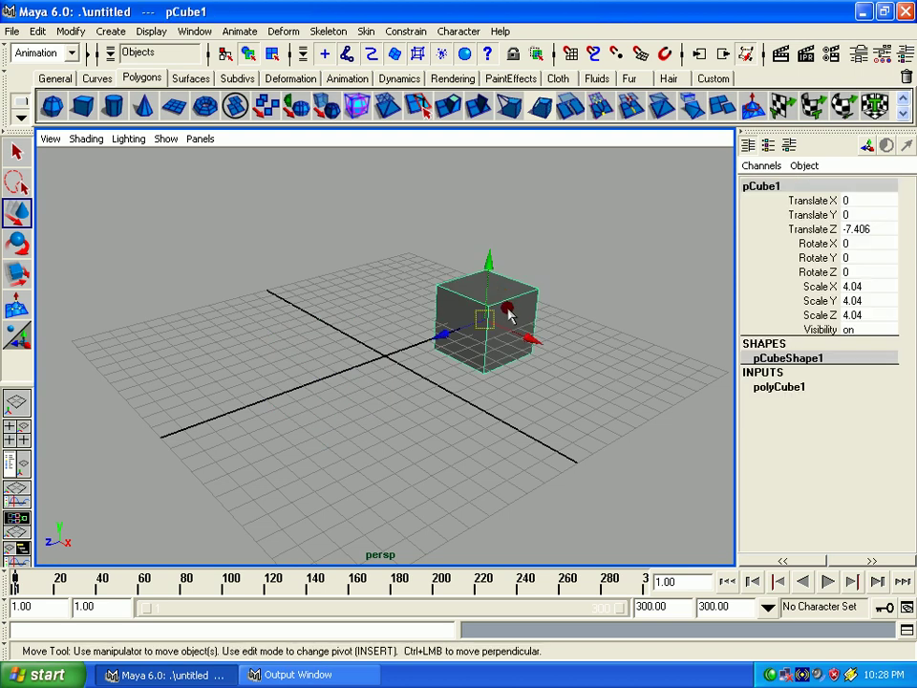
Open the Edit > Duplicate options box, then enlarge and reposition it so all settings show
left_click(42, 31)
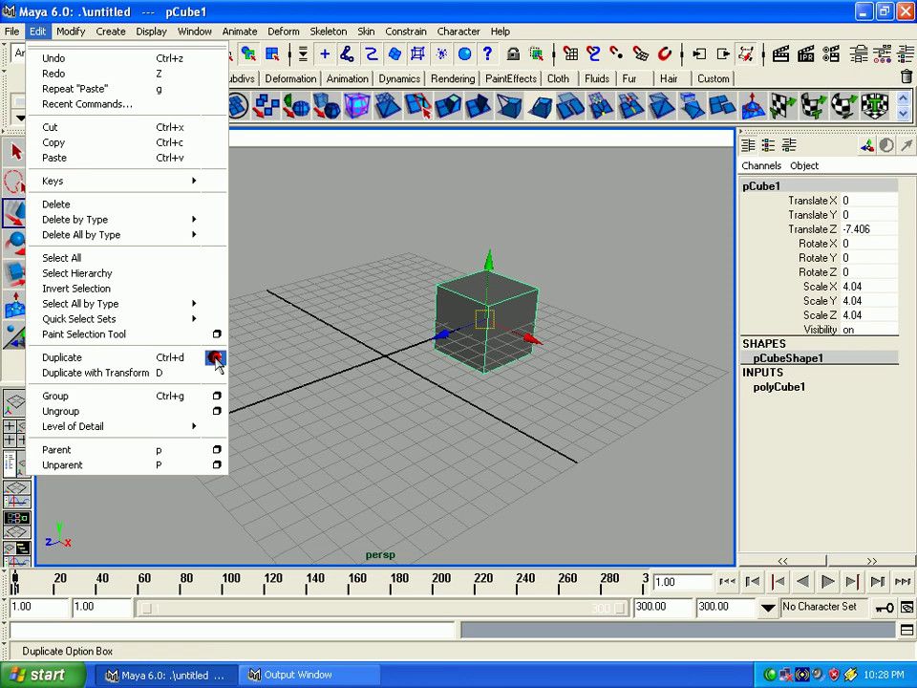
left_click(217, 359)
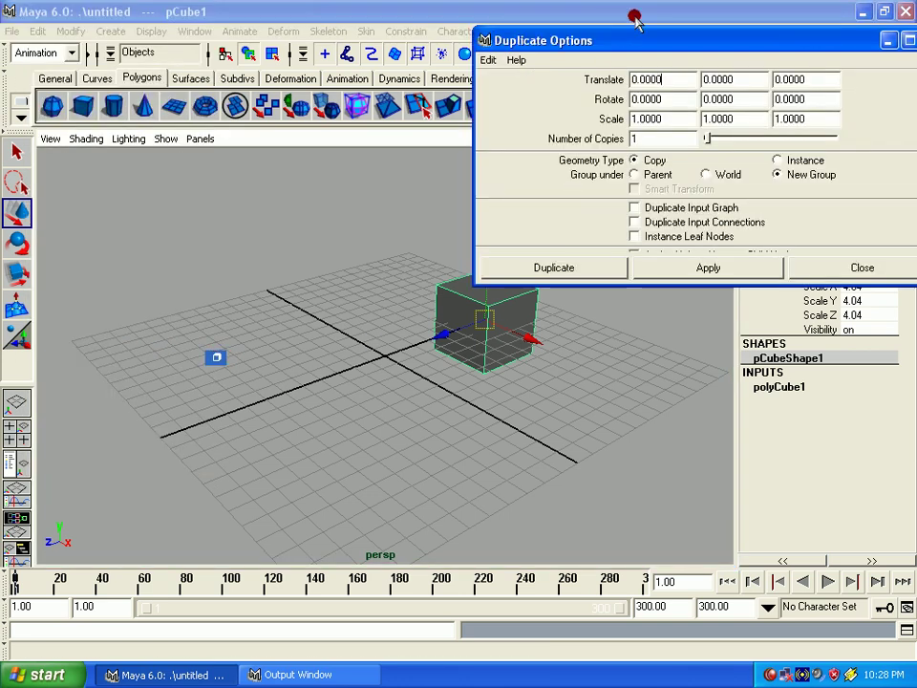
left_click_drag(634, 36, 562, 80)
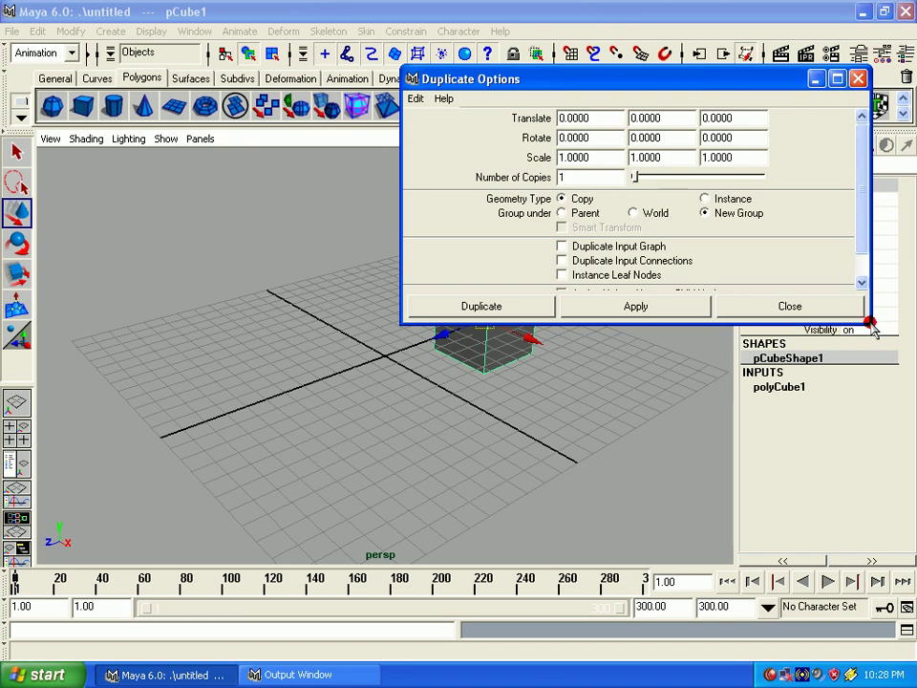
left_click_drag(871, 324, 884, 389)
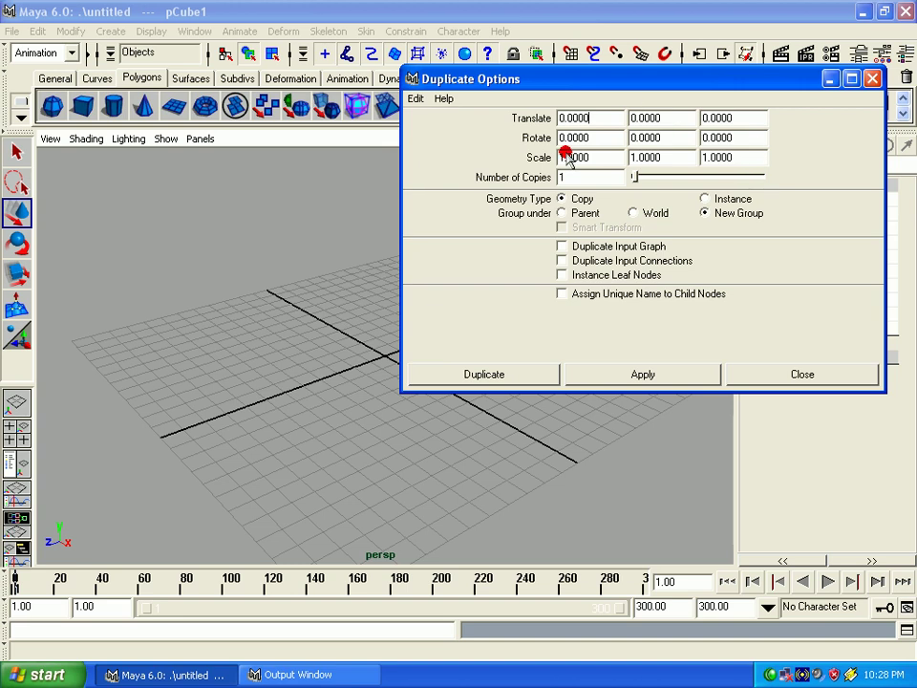
left_click_drag(685, 81, 669, 225)
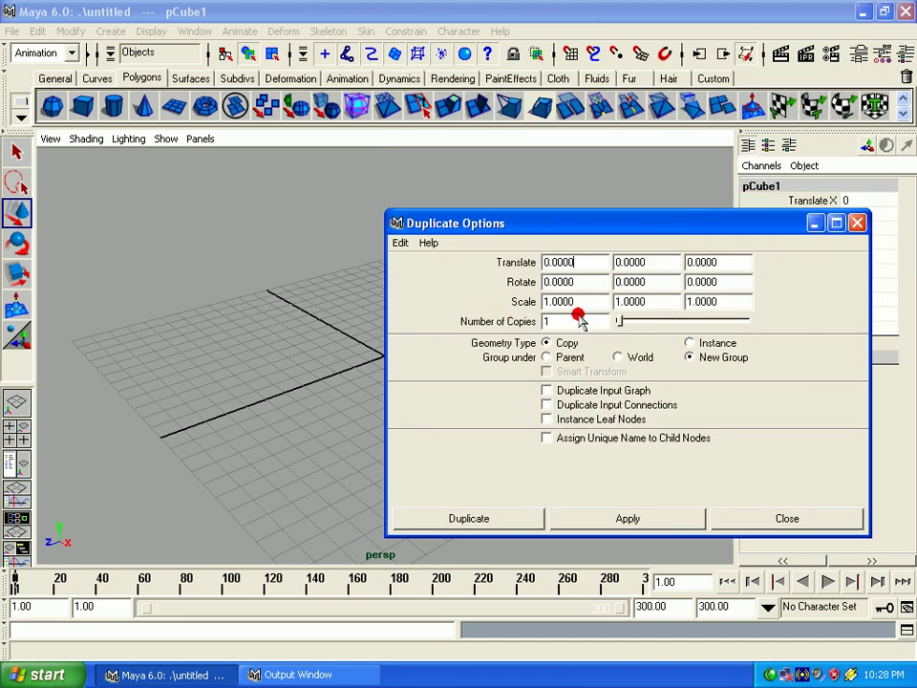
left_click_drag(526, 225, 560, 143)
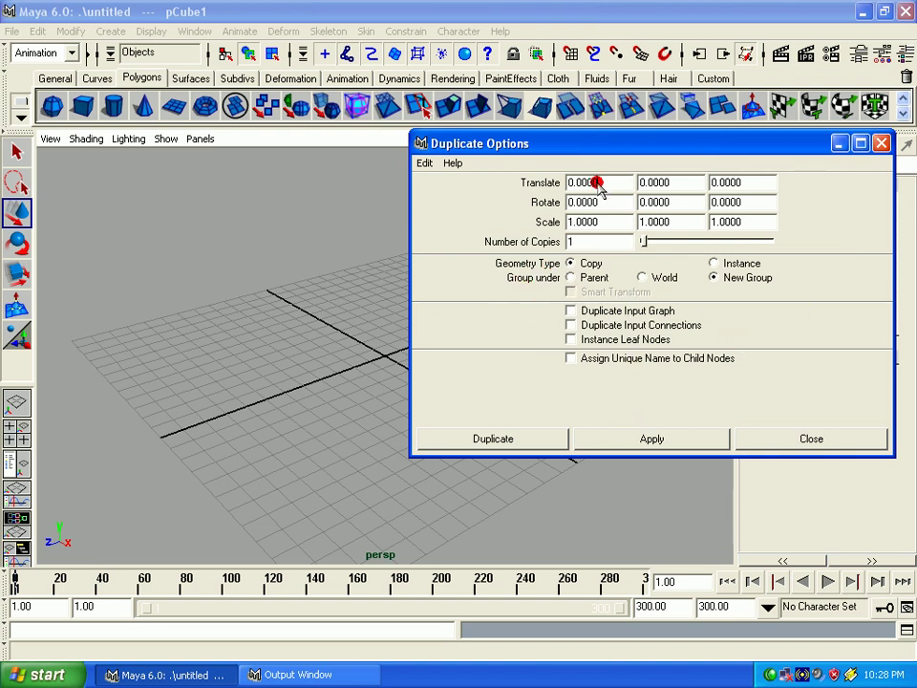
left_click_drag(608, 144, 707, 86)
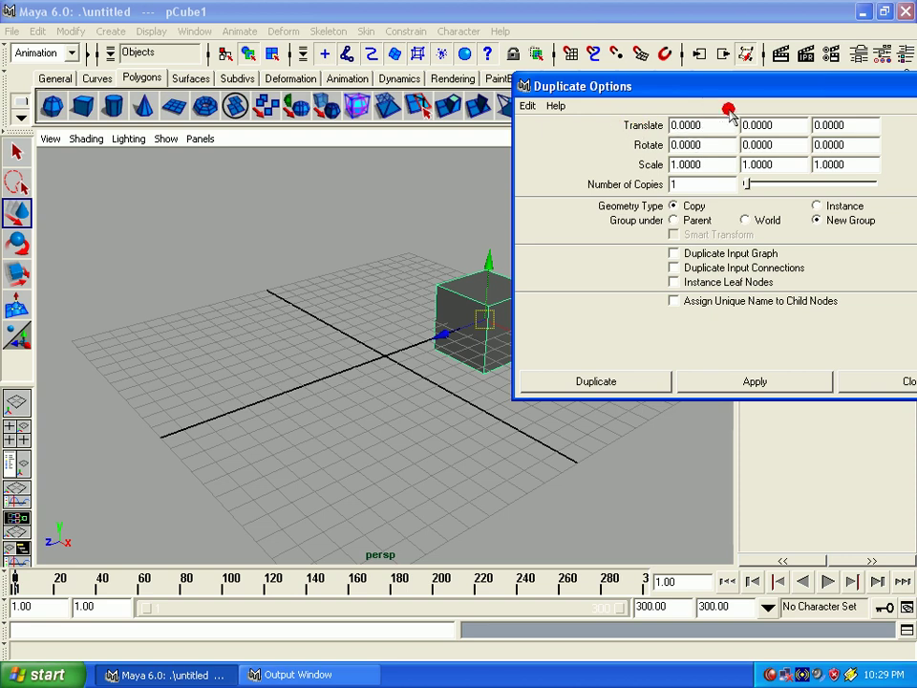
left_click_drag(718, 86, 291, 209)
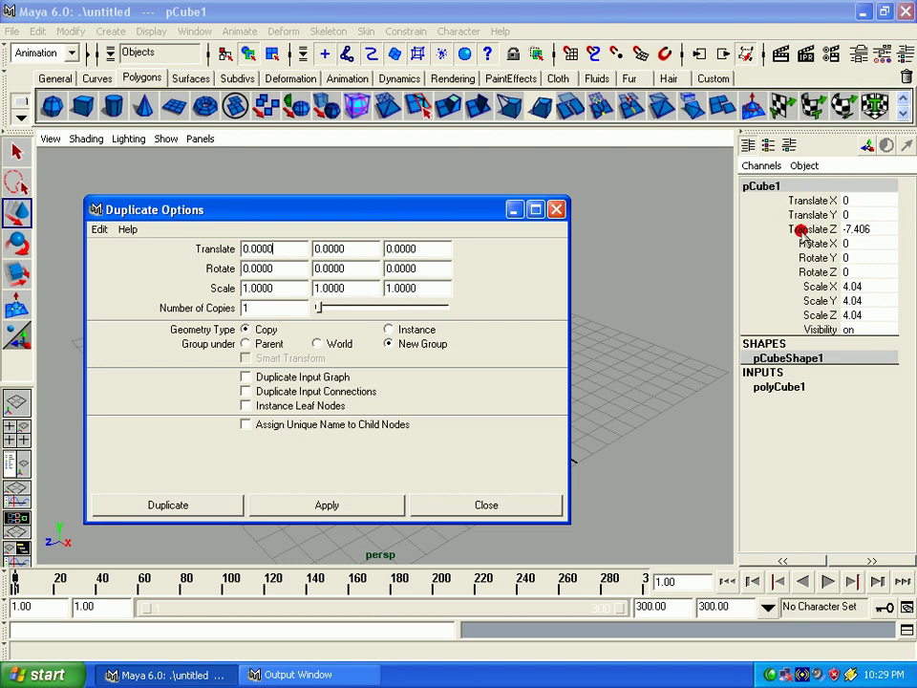
left_click_drag(487, 209, 332, 164)
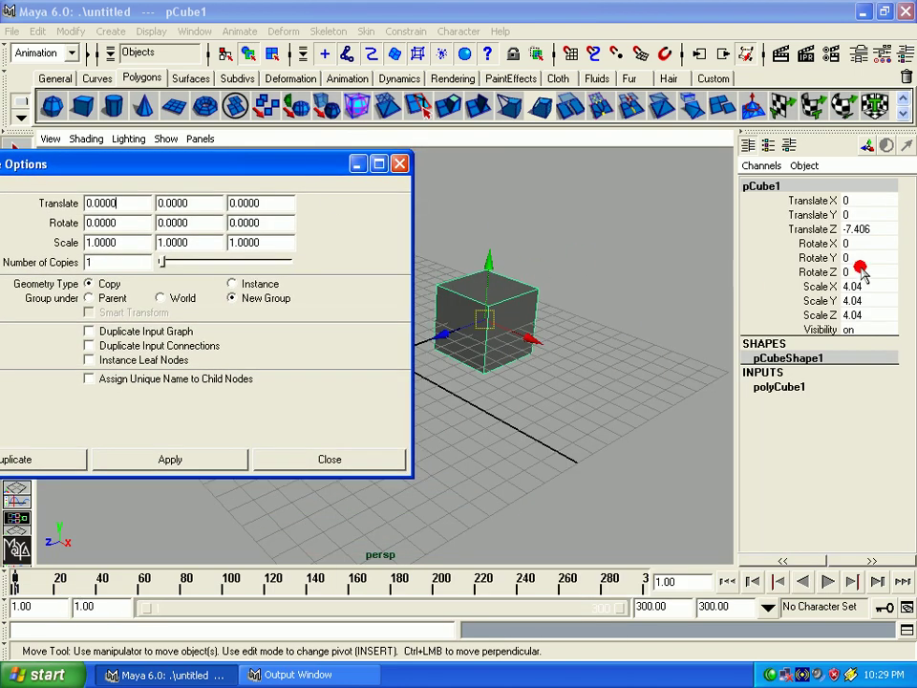
left_click_drag(301, 168, 830, 112)
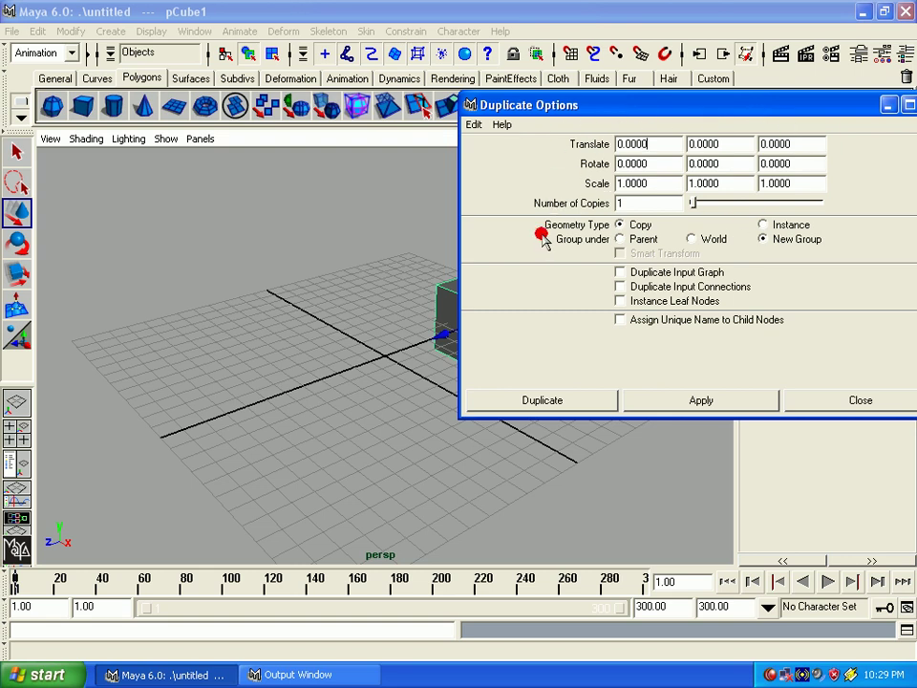
left_click_drag(602, 113, 630, 98)
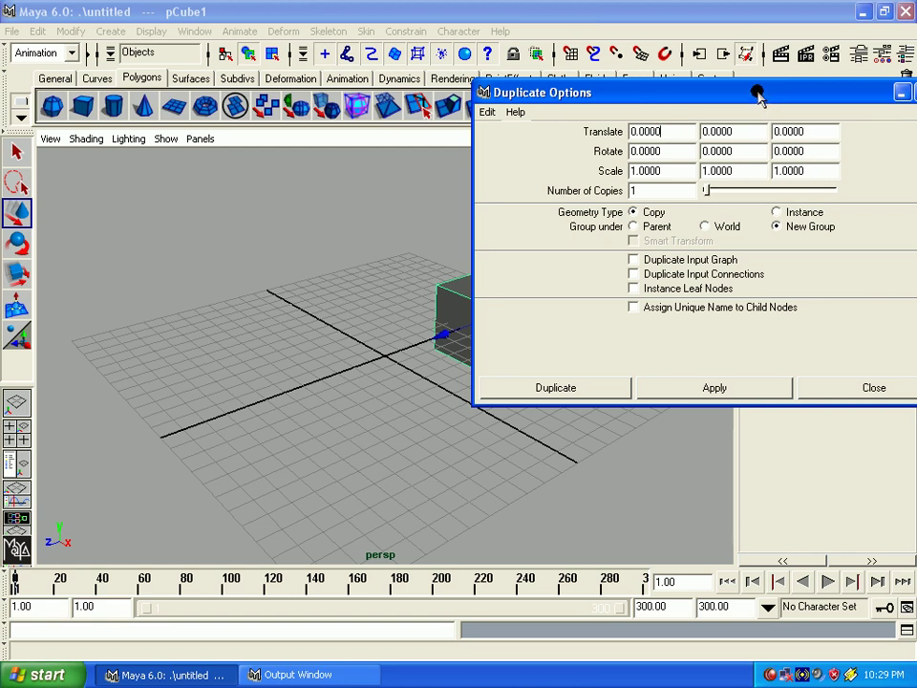
Select the Translate X offset field and move the Duplicate Options window down-left
left_click(680, 132)
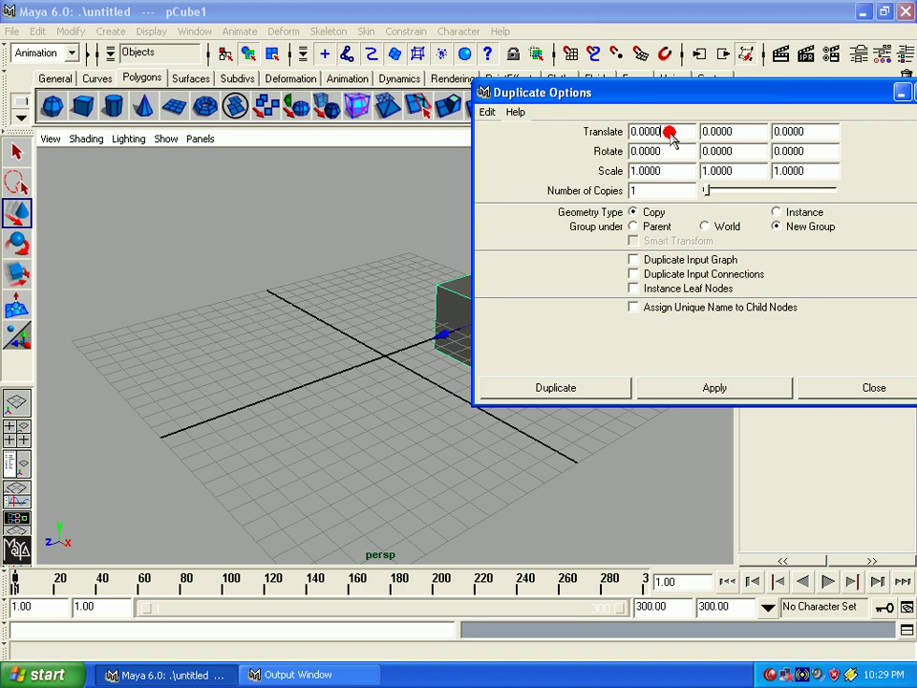
double_click(668, 133)
key("Tab")
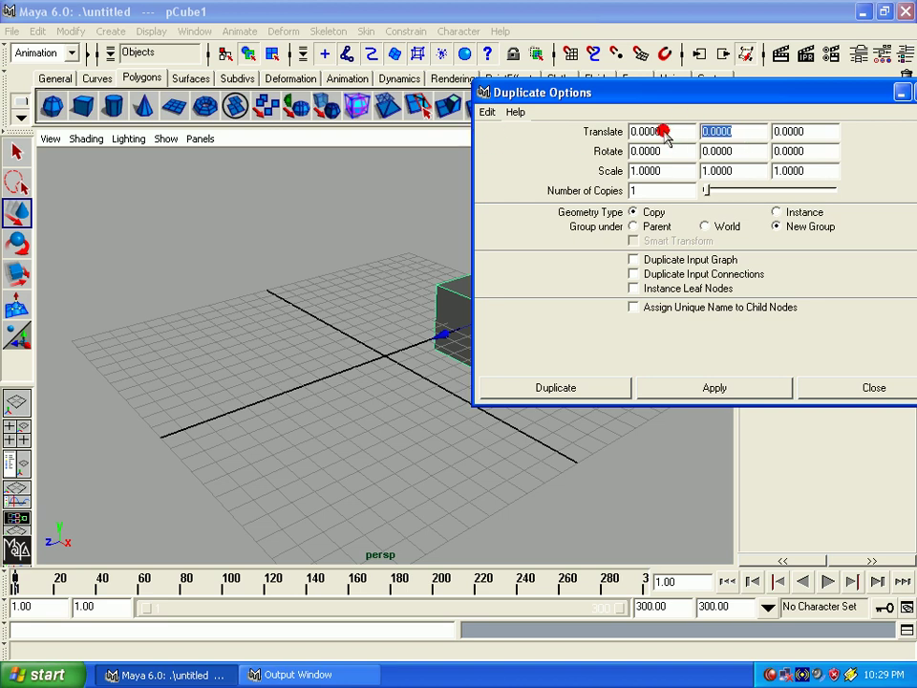
key("Tab")
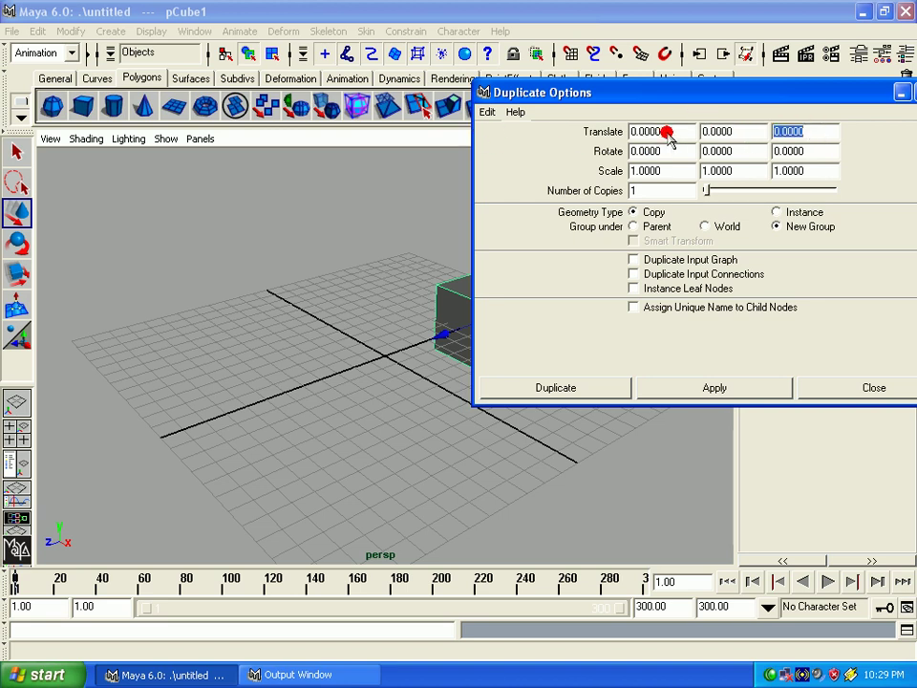
left_click(661, 132)
double_click(661, 132)
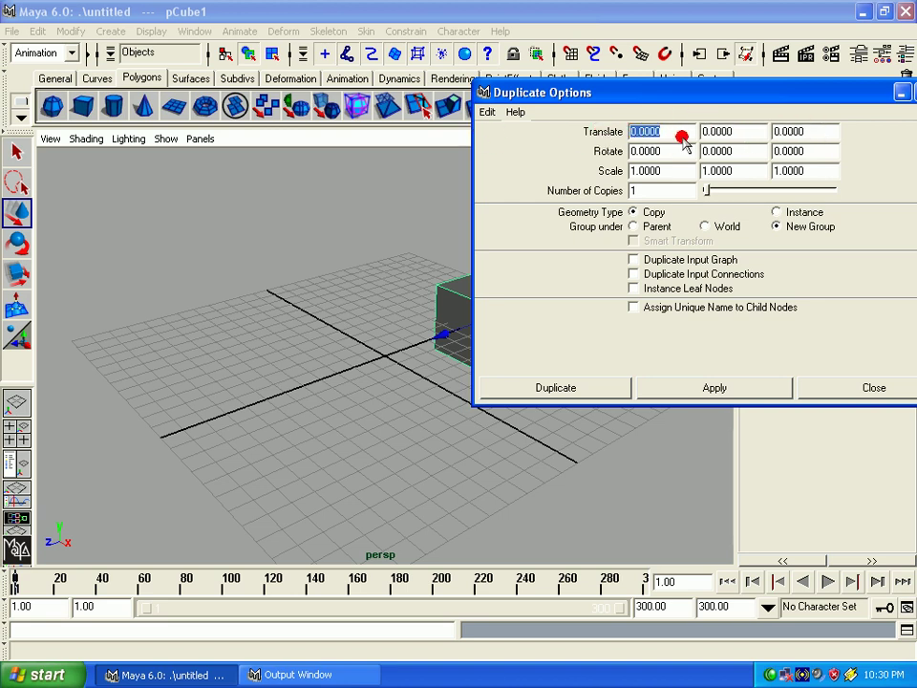
key("Tab")
key("Tab")
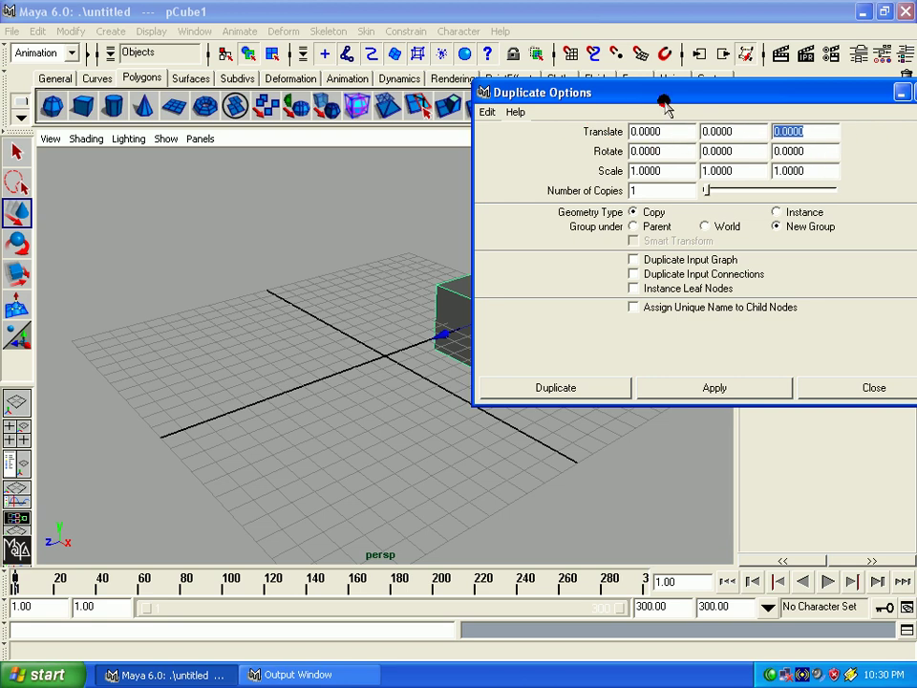
left_click_drag(659, 96, 586, 100)
Set Translate X to 2 and apply, making one cube copy offset 2 along X
double_click(572, 276)
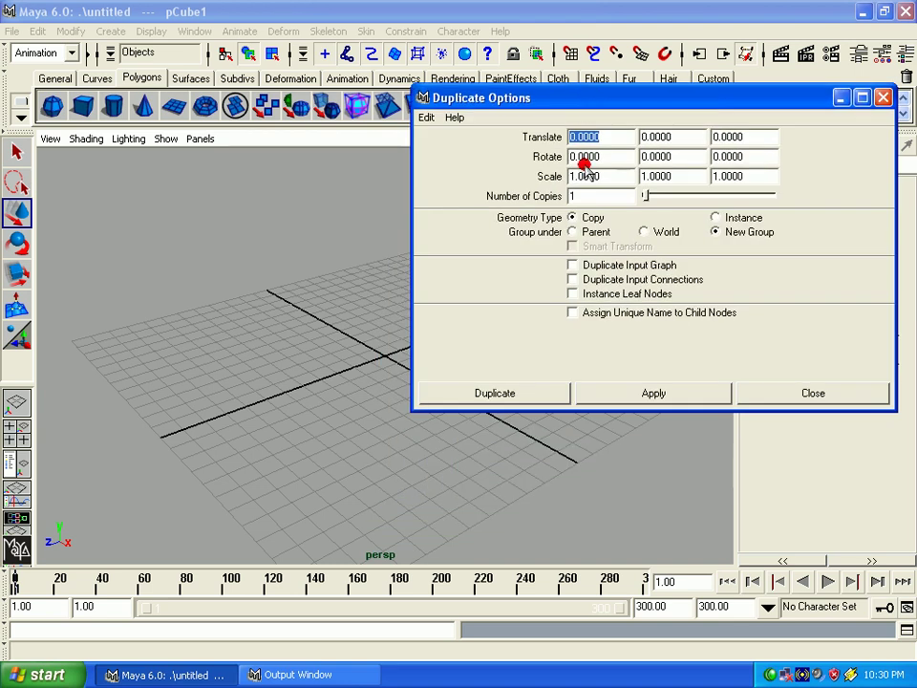
type("2")
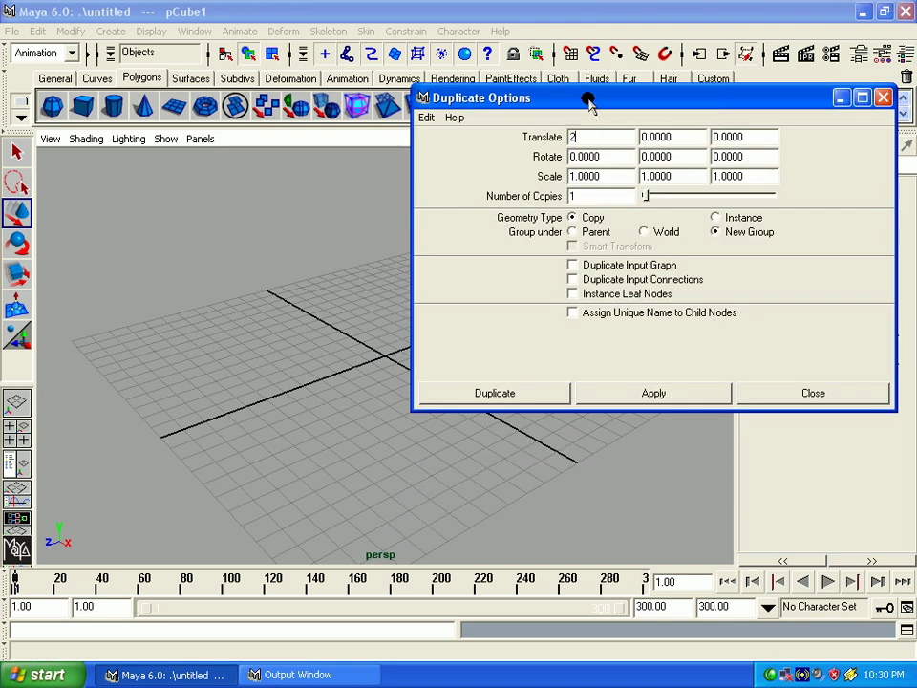
left_click_drag(589, 103, 667, 83)
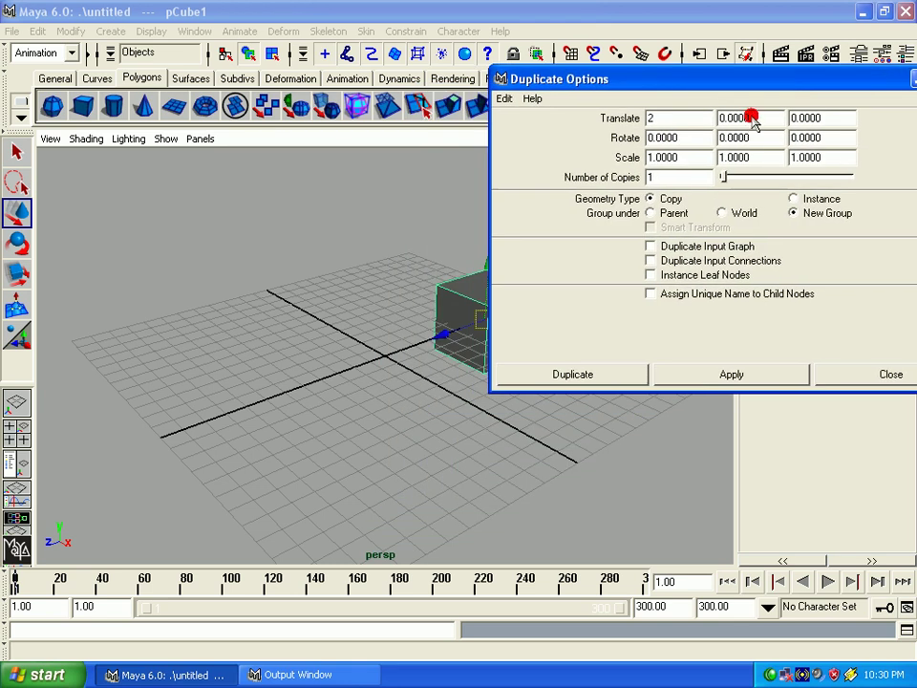
left_click(747, 374)
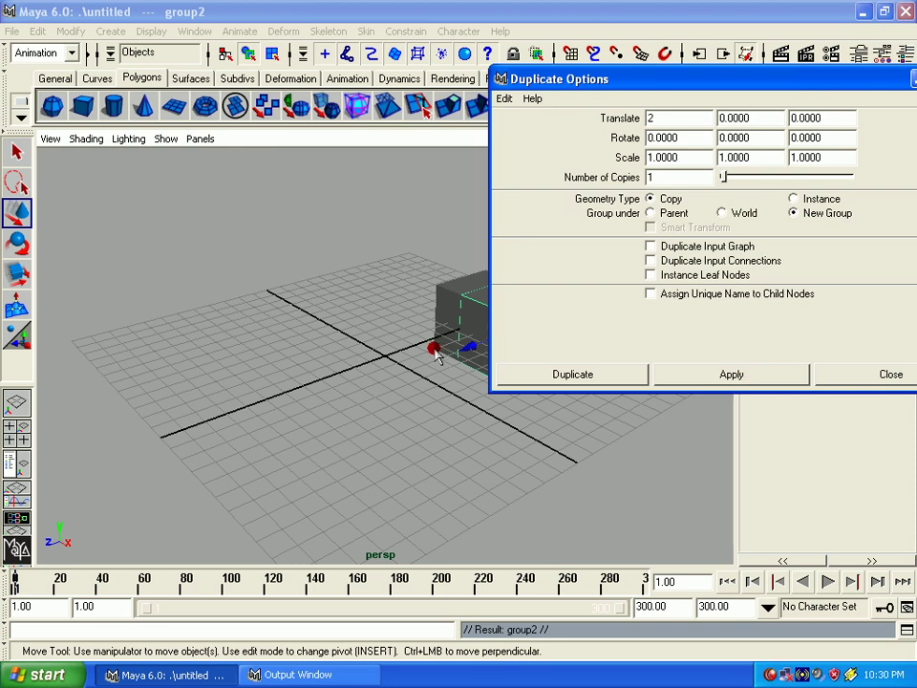
middle_click_drag(434, 352, 195, 351, "alt")
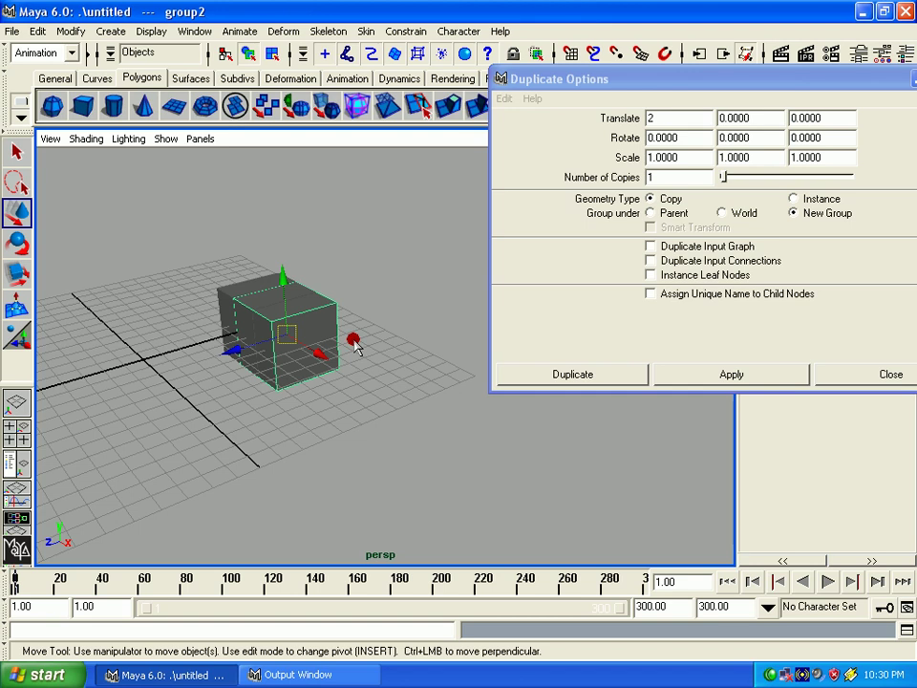
Delete the X-offset copy and start entering a new X offset value
key("Delete")
left_click(310, 321)
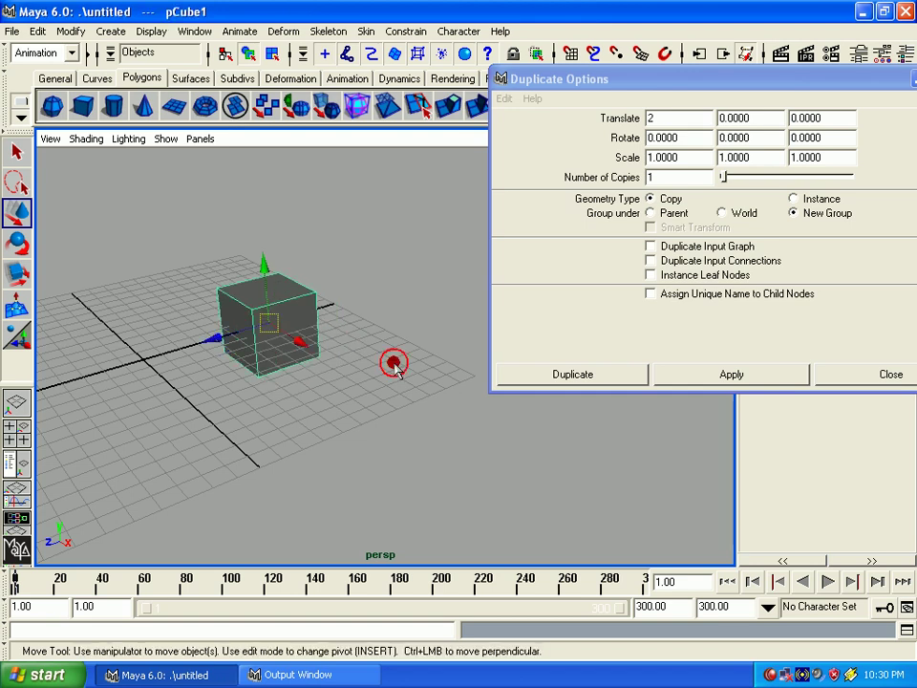
left_click(654, 115)
type("2")
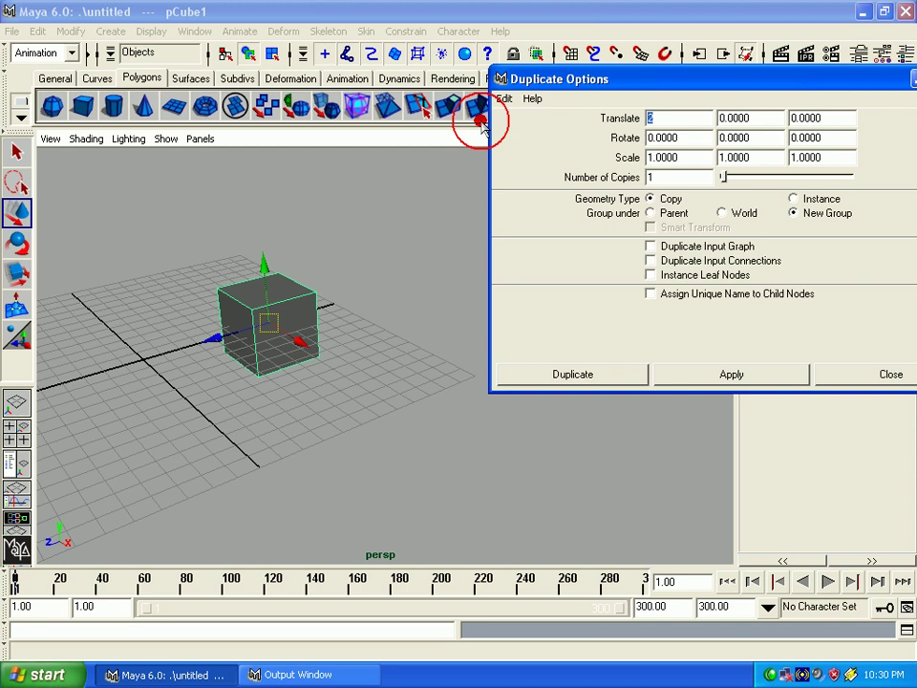
type("5")
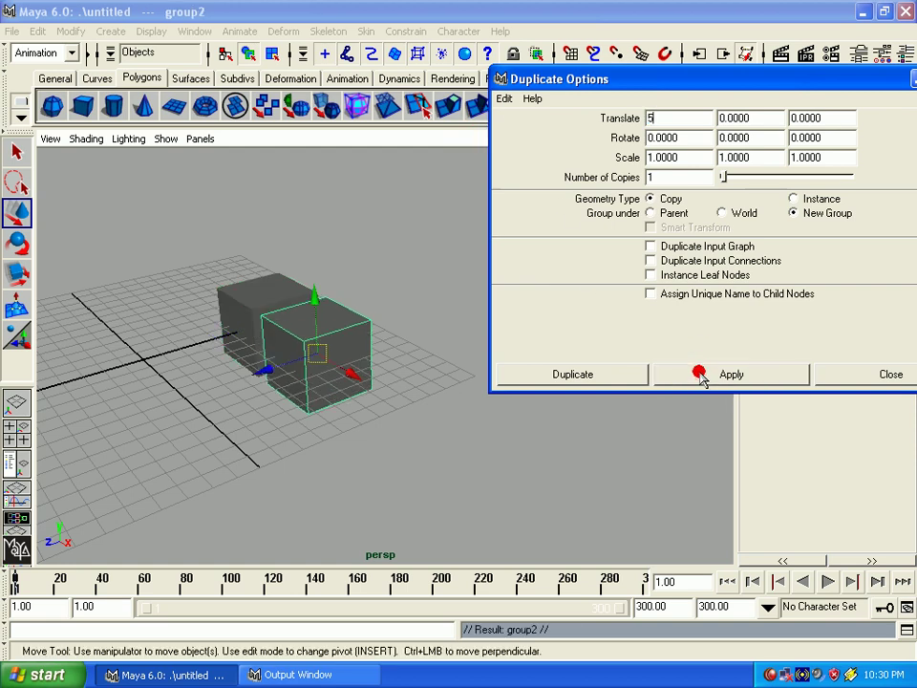
mouse_move(294, 368)
middle_mouse_down("alt")
mouse_move(317, 369)
mouse_move(307, 378)
middle_mouse_up("alt")
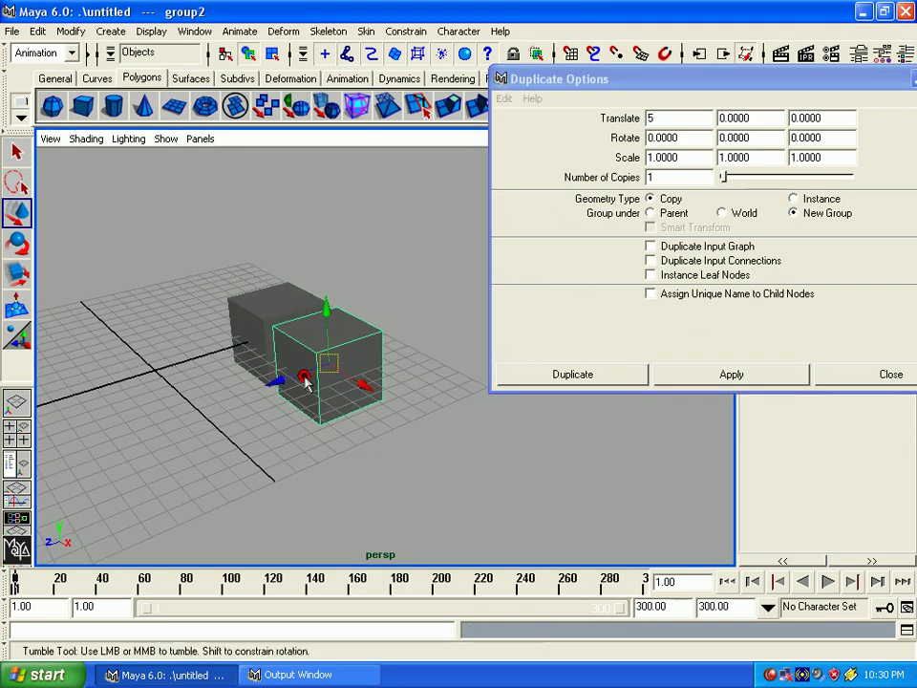
left_click_drag(307, 378, 319, 317, "alt")
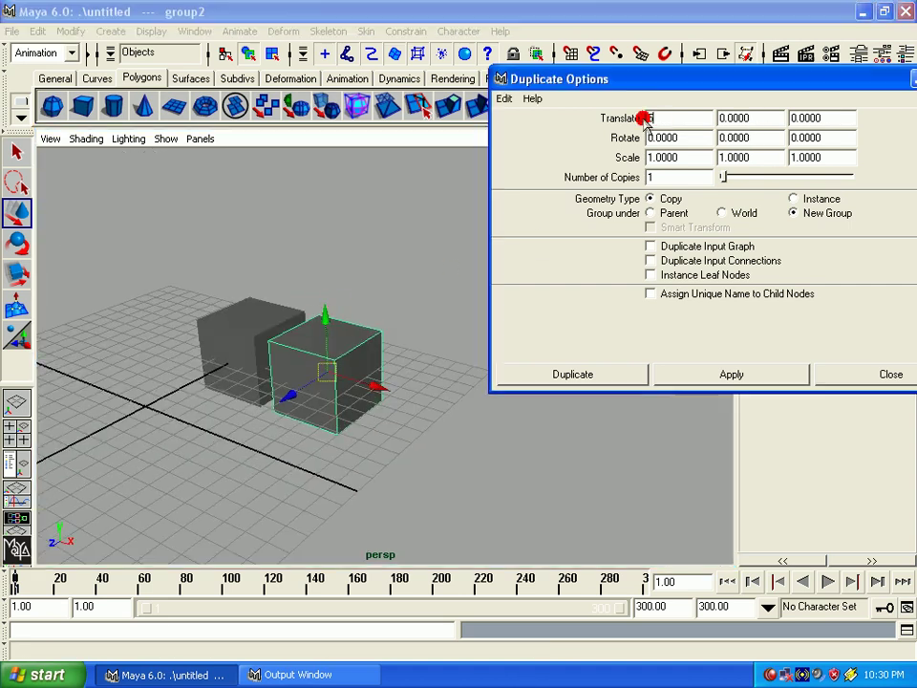
Make test copies offset 5 units in Y and then 5 units in Z
double_click(690, 119)
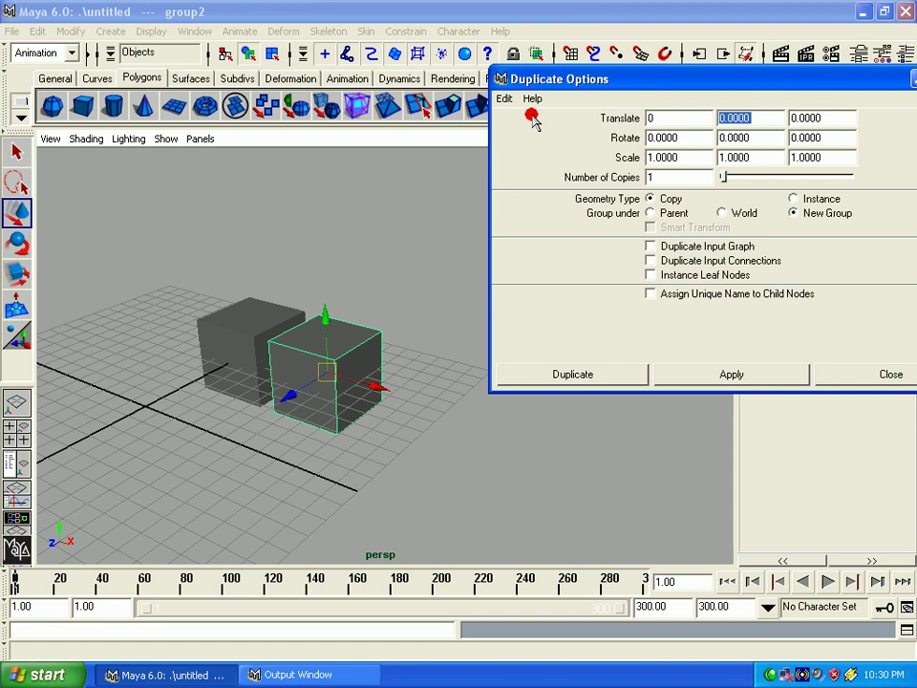
left_click(749, 374)
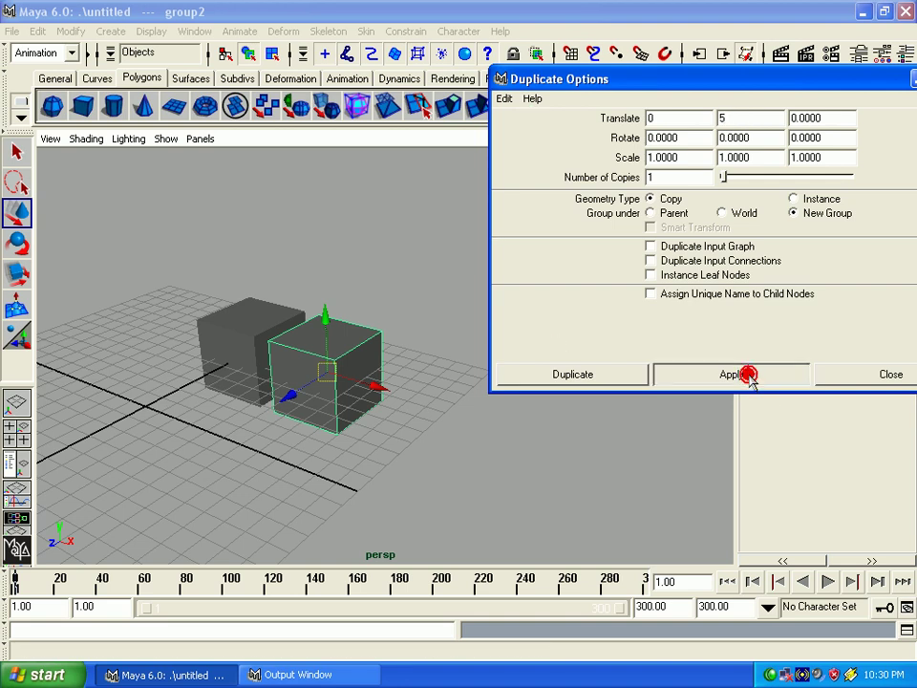
double_click(824, 118)
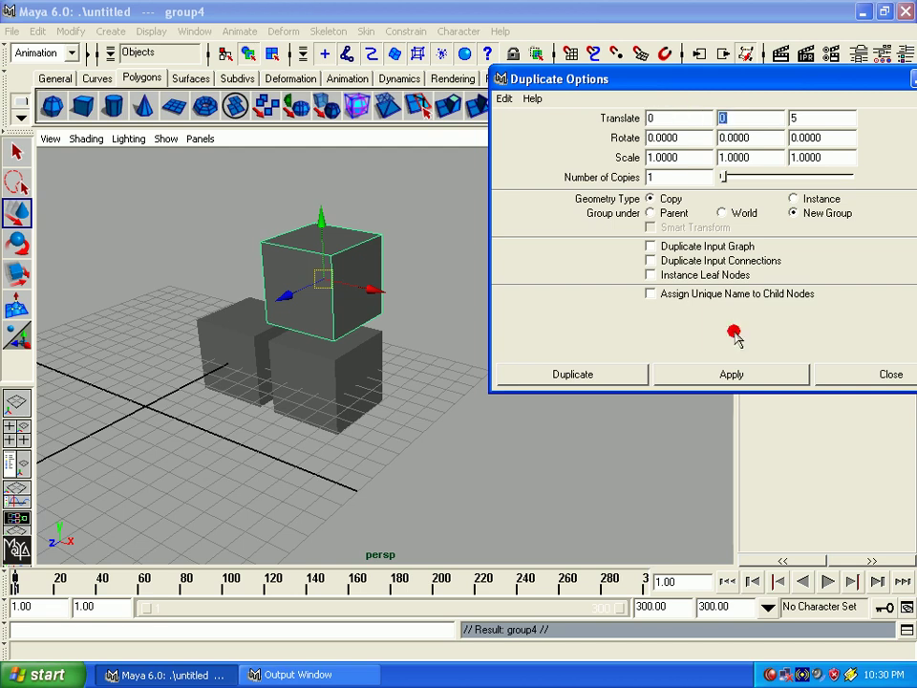
left_click(730, 375)
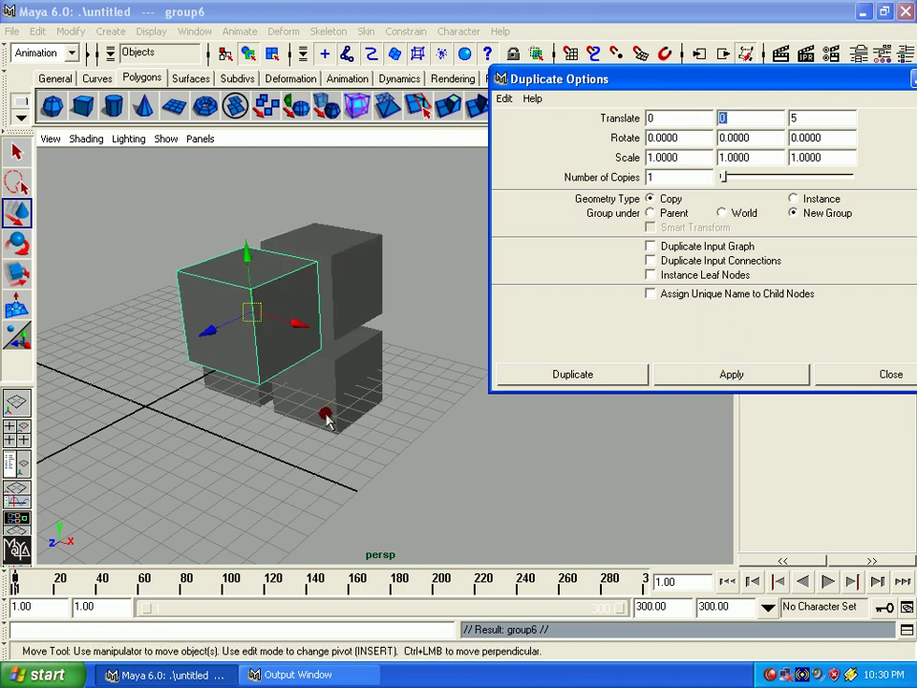
left_click_drag(324, 416, 292, 431, "alt")
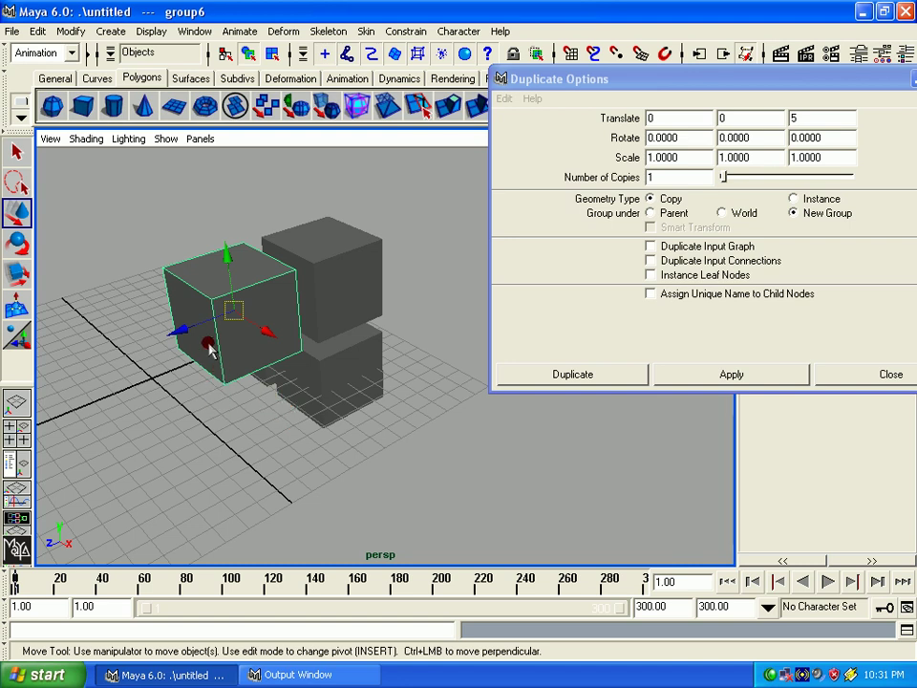
left_click_drag(212, 348, 285, 321)
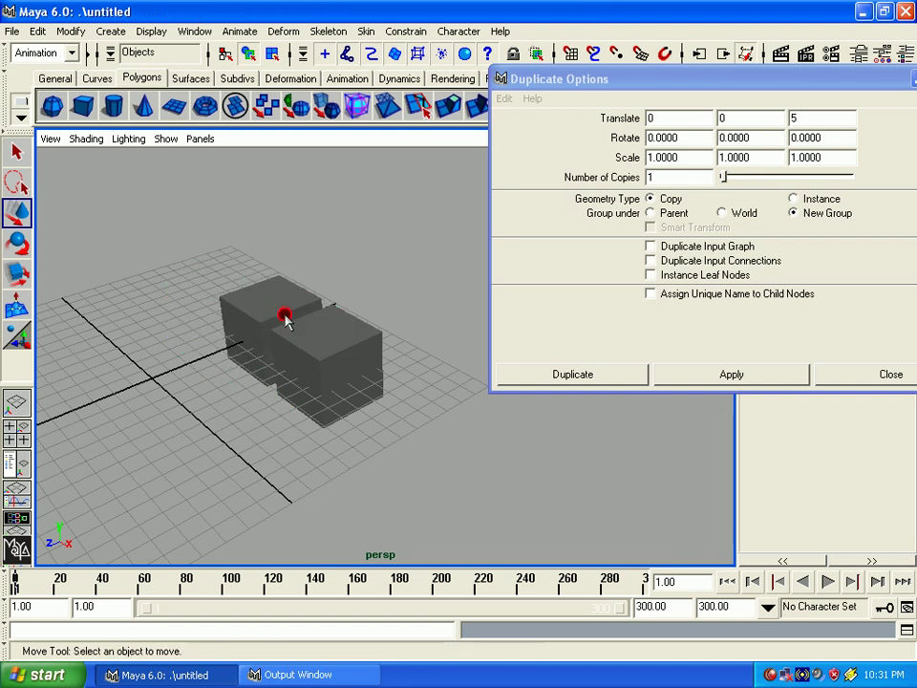
Undo the leftover copy and make one copy offset 5 on X, Y and Z
left_click(286, 339)
key("ctrl+z")
key("ctrl+z")
left_click(339, 330)
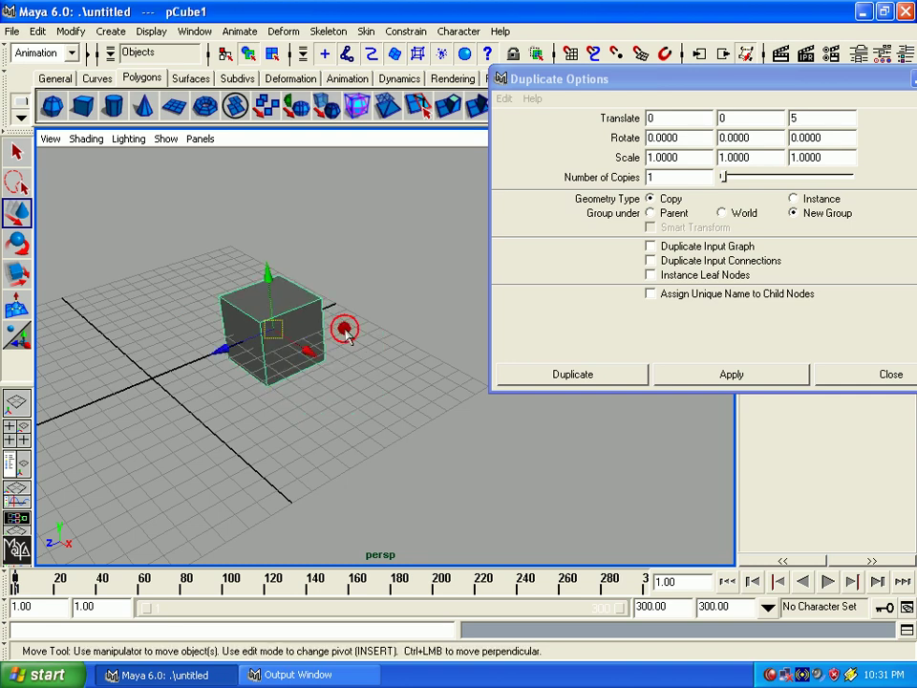
double_click(736, 118)
double_click(686, 120)
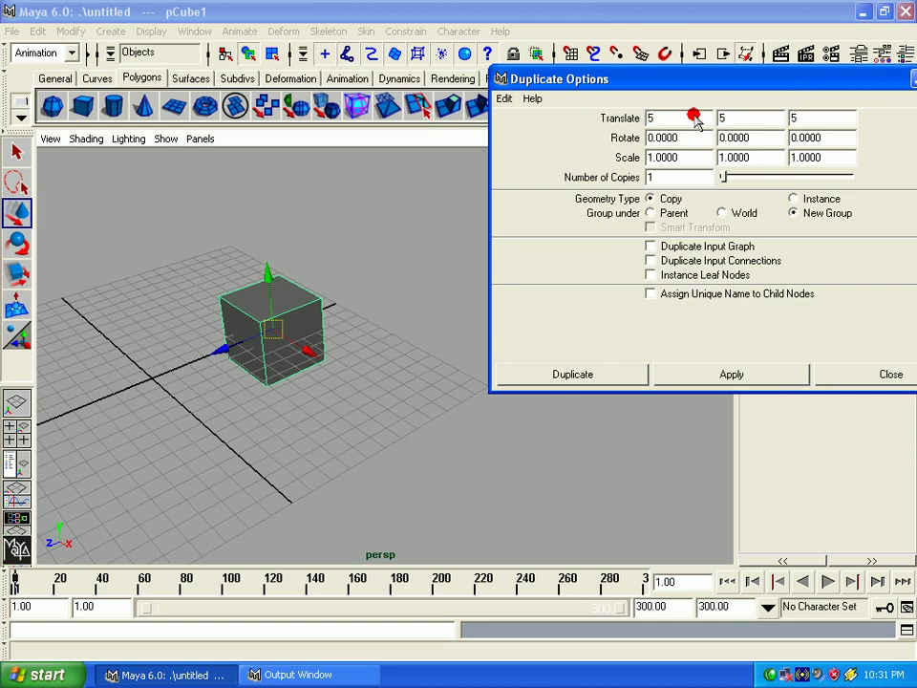
left_click(714, 375)
Add two more diagonal 5, 5, 5 copies, then undo all the diagonal copies
left_click_drag(292, 382, 116, 356, "alt")
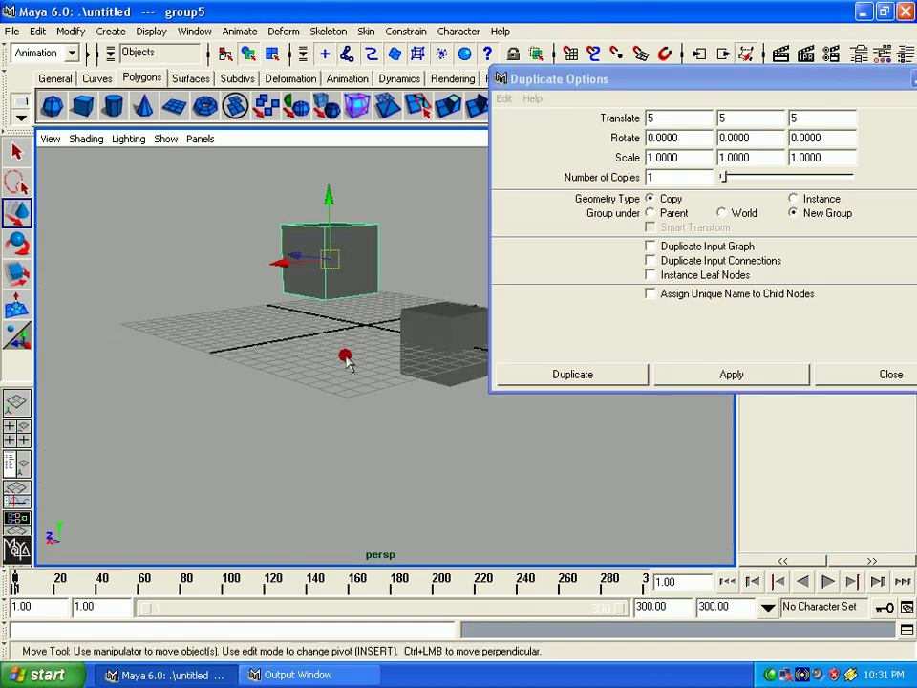
left_click(686, 371)
right_click_drag(477, 315, 316, 302, "alt")
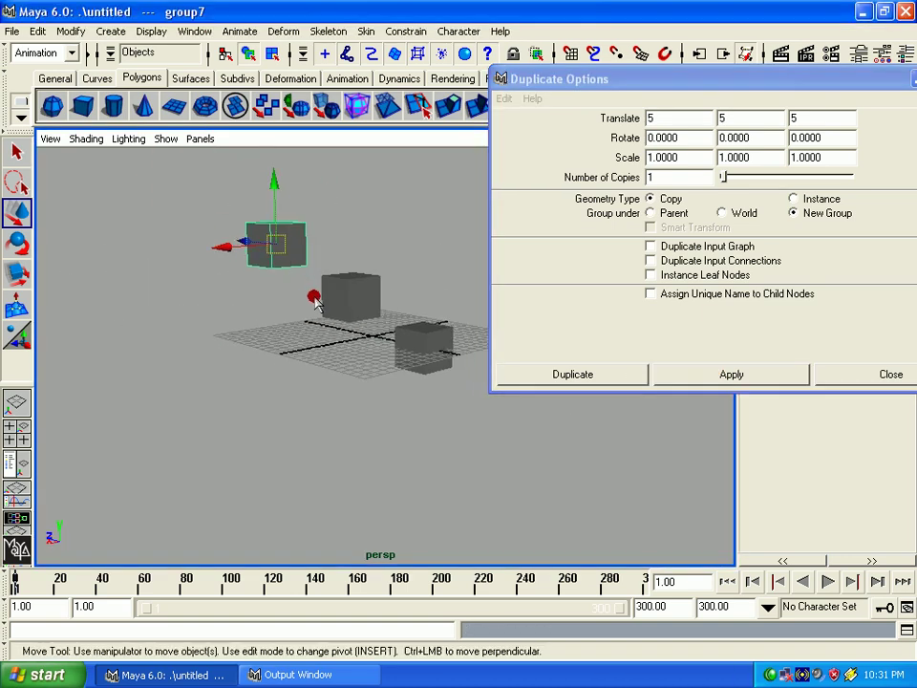
middle_click_drag(315, 302, 301, 345, "alt")
left_click(697, 372)
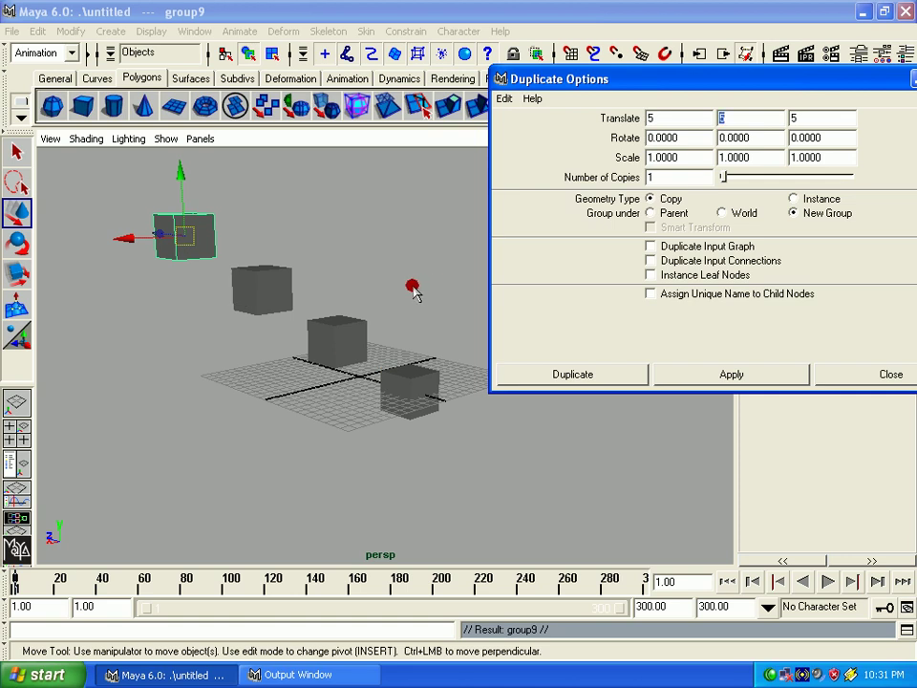
type("5")
key("ctrl+z")
key("ctrl+z")
key("ctrl+z")
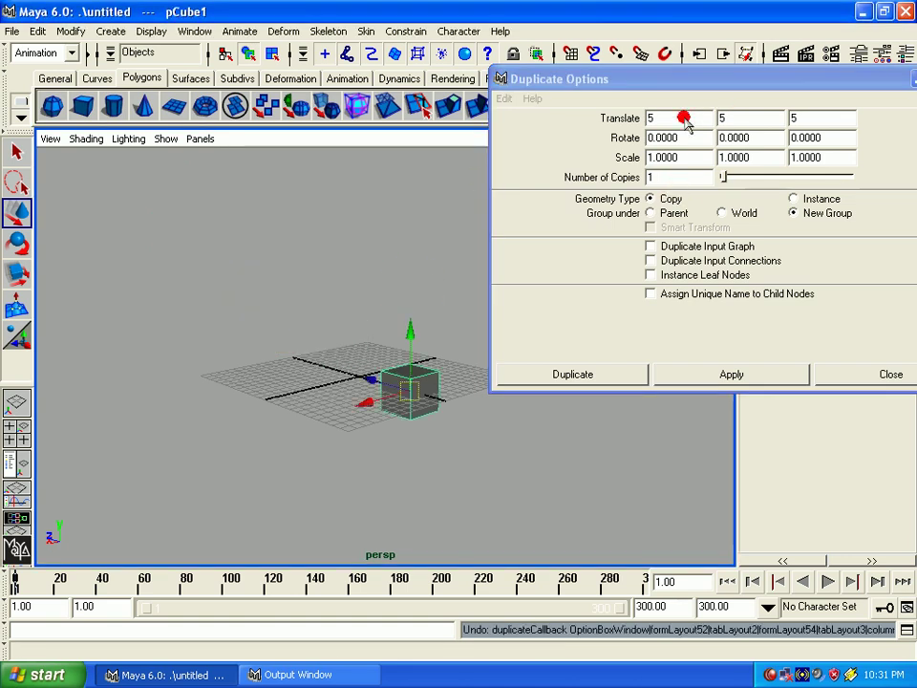
Set Number of Copies to 5, apply for a diagonal trail of five cubes, then undo it
left_click(609, 130)
left_click(649, 117)
double_click(670, 177)
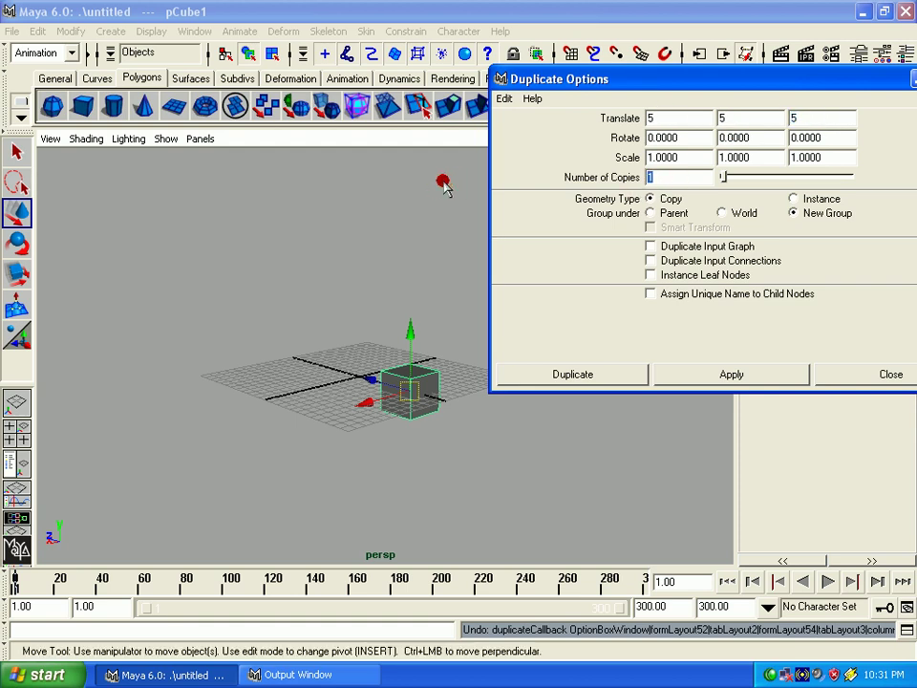
type("5")
left_click(719, 374)
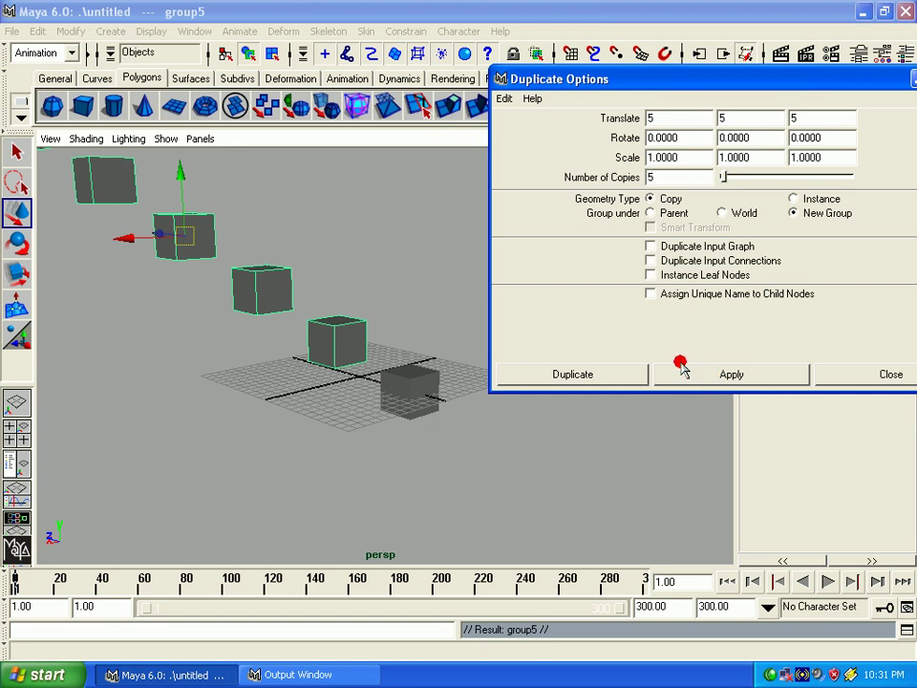
left_click_drag(392, 363, 363, 359, "alt")
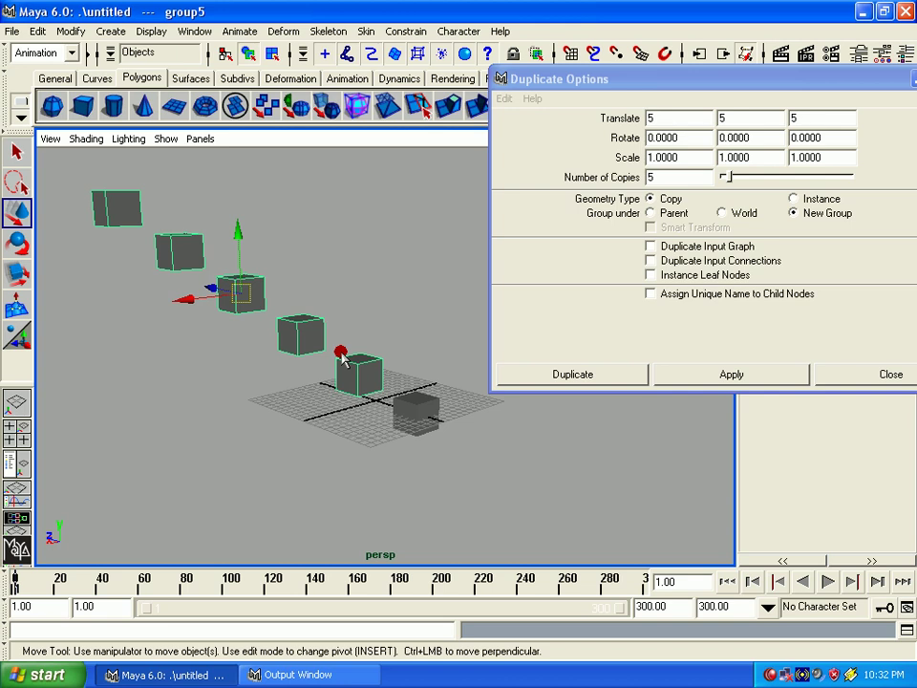
key("ctrl+z")
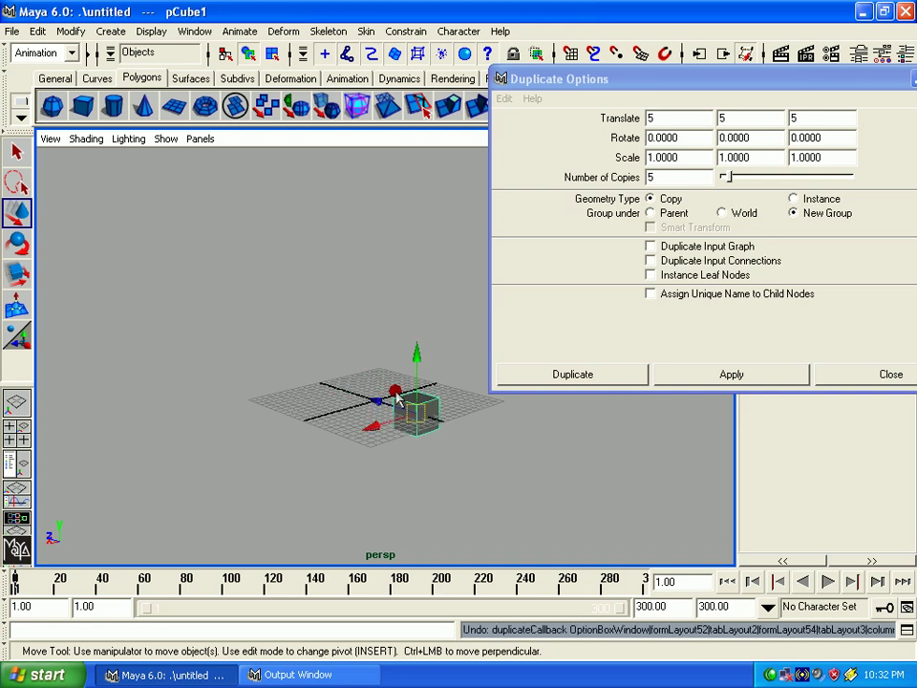
Scale the cube longer along Z and flatter vertically into a bar
left_click_drag(303, 311, 399, 397, "alt")
key("r")
left_click_drag(328, 354, 289, 344)
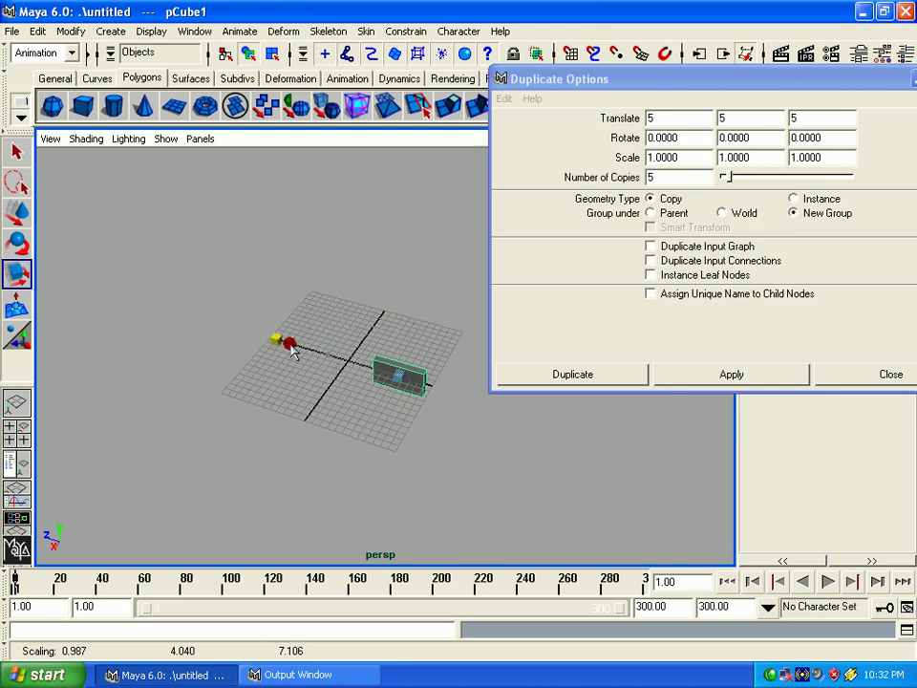
left_click_drag(387, 369, 419, 477, "alt")
Reset all Duplicate Options to their default values
right_click_drag(420, 477, 453, 489, "alt")
middle_click_drag(452, 490, 449, 349, "alt")
left_click(504, 99)
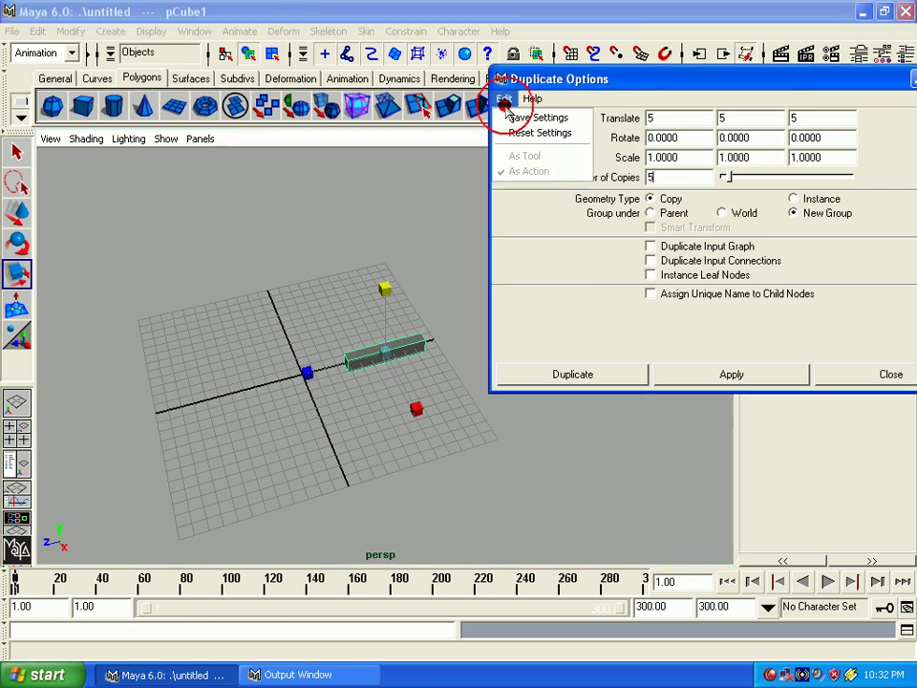
left_click(510, 134)
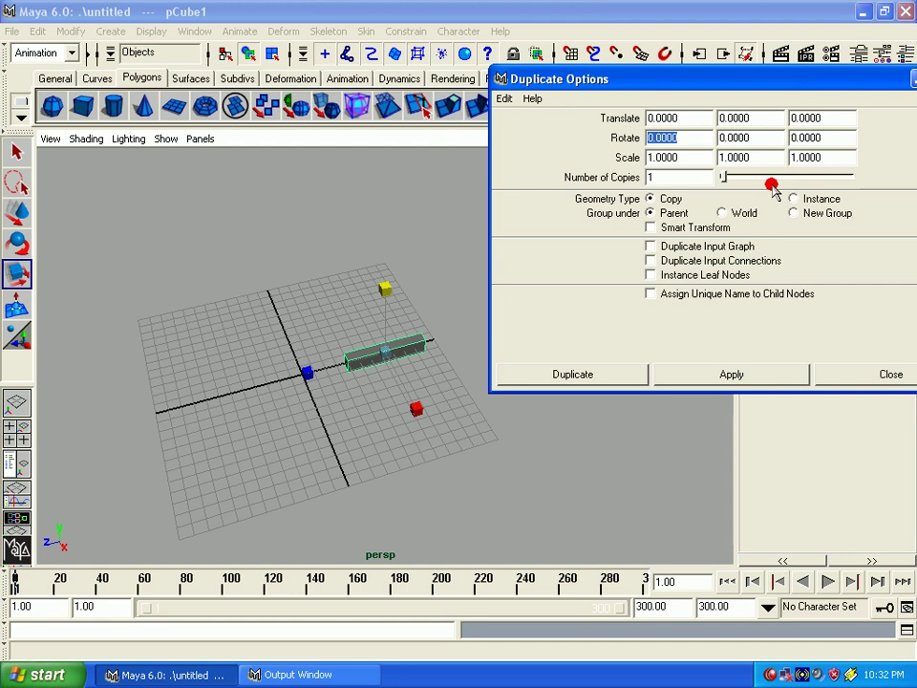
Set Rotate X to 25, make several rotated copies of the bar, then undo them
type("5")
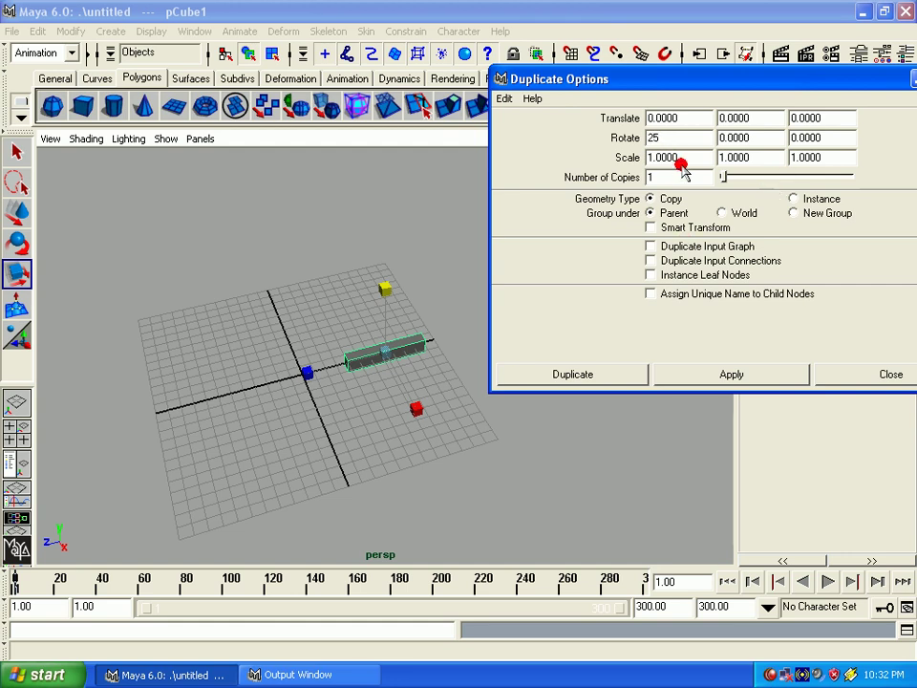
left_click(700, 375)
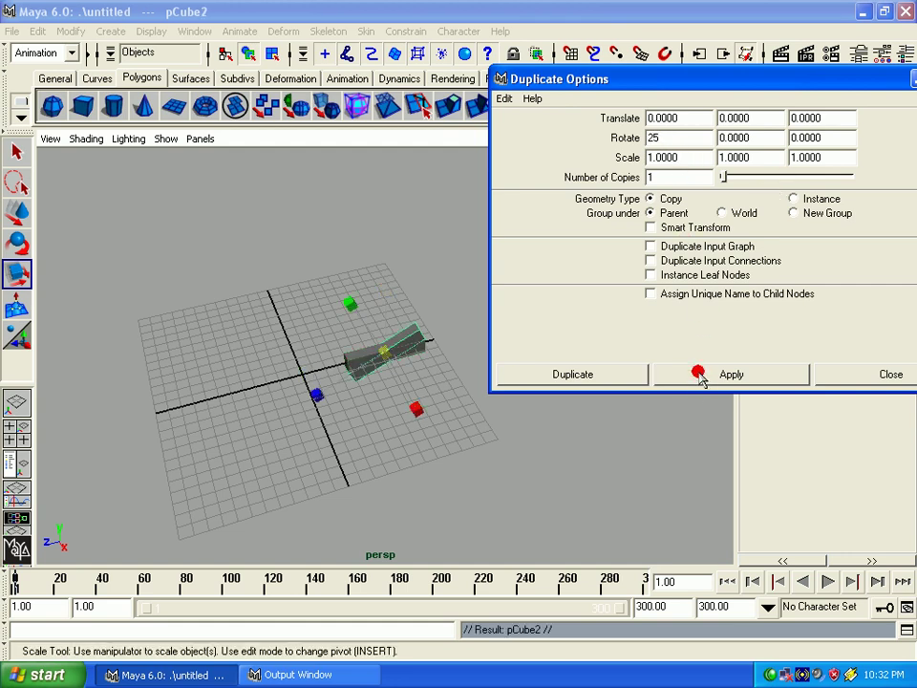
left_click_drag(411, 380, 488, 375, "alt")
left_click(680, 378)
left_click(681, 379)
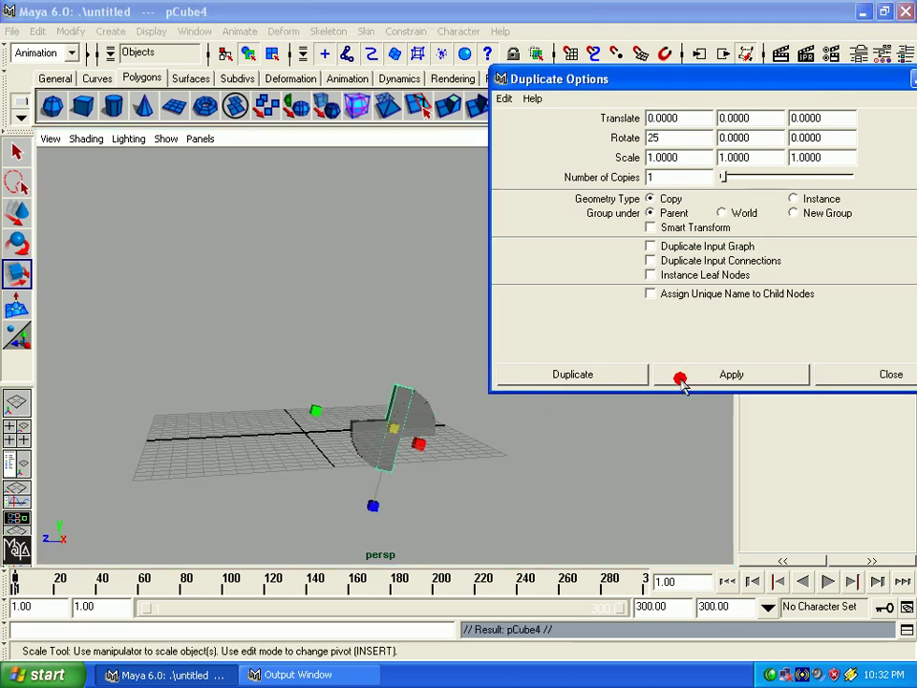
left_click(682, 379)
left_click(681, 379)
left_click(682, 379)
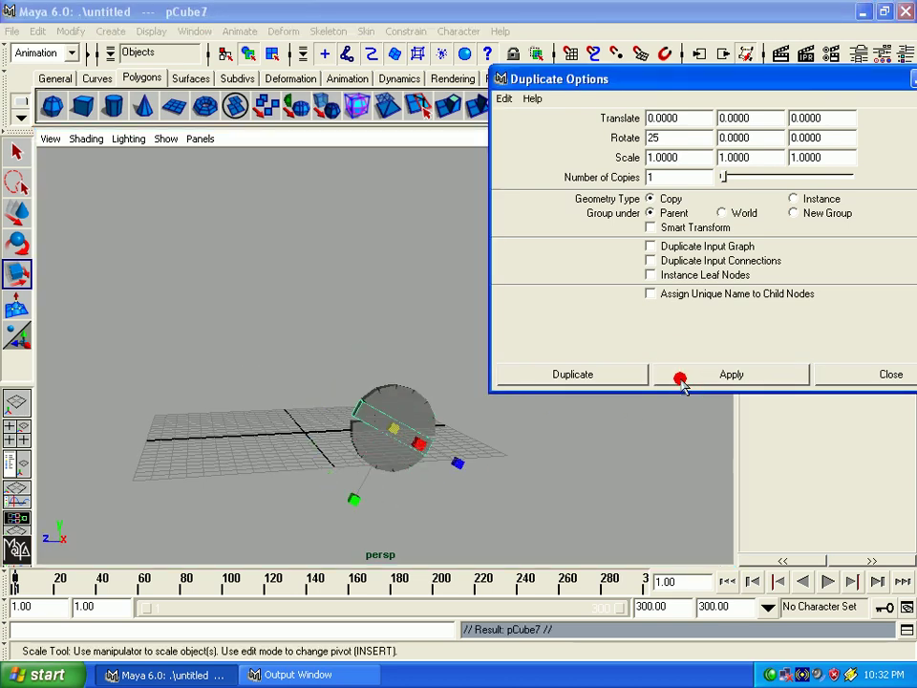
key("ctrl+z")
key("ctrl+z")
key("ctrl+z")
key("ctrl+z")
key("ctrl+z")
key("ctrl+z")
key("ctrl+z")
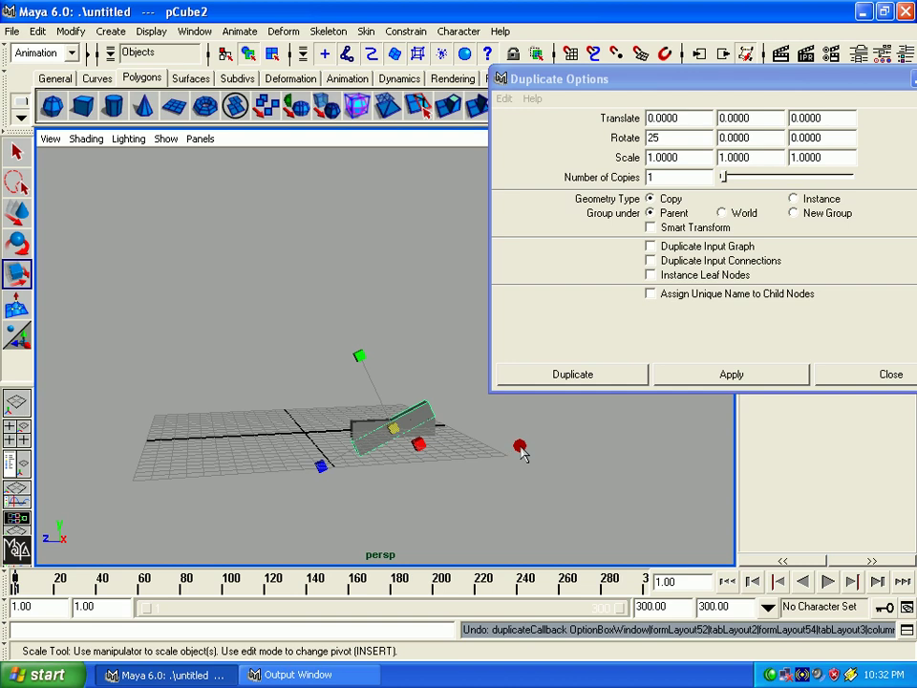
Test a wheel of 11 rotated copies, undo it, and stretch the cube into a long bar
left_click_drag(393, 348, 389, 407)
left_click_drag(724, 178, 746, 182)
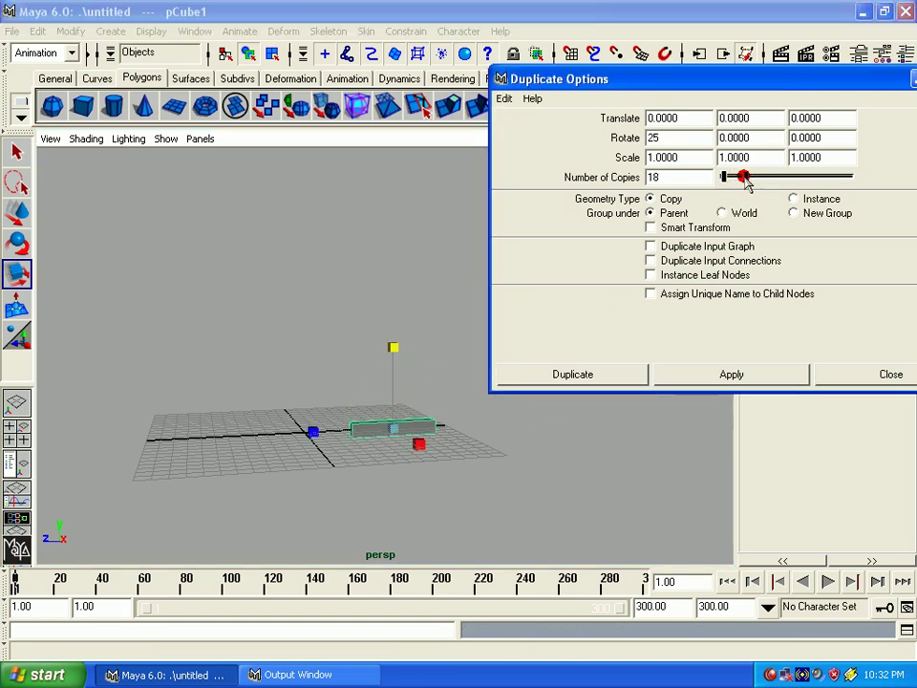
left_click(715, 374)
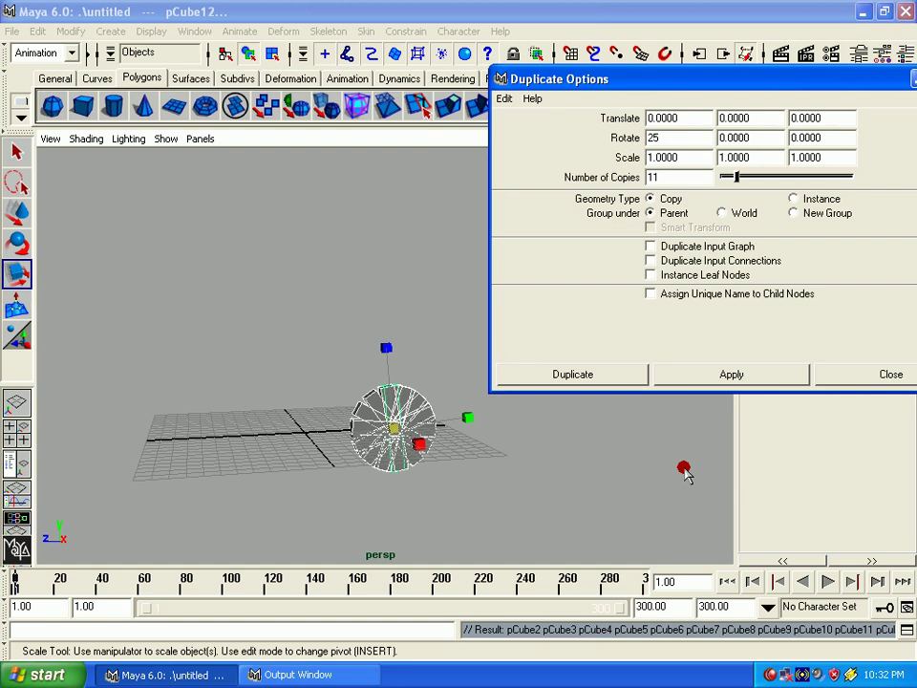
key("ctrl+z")
key("ctrl+z")
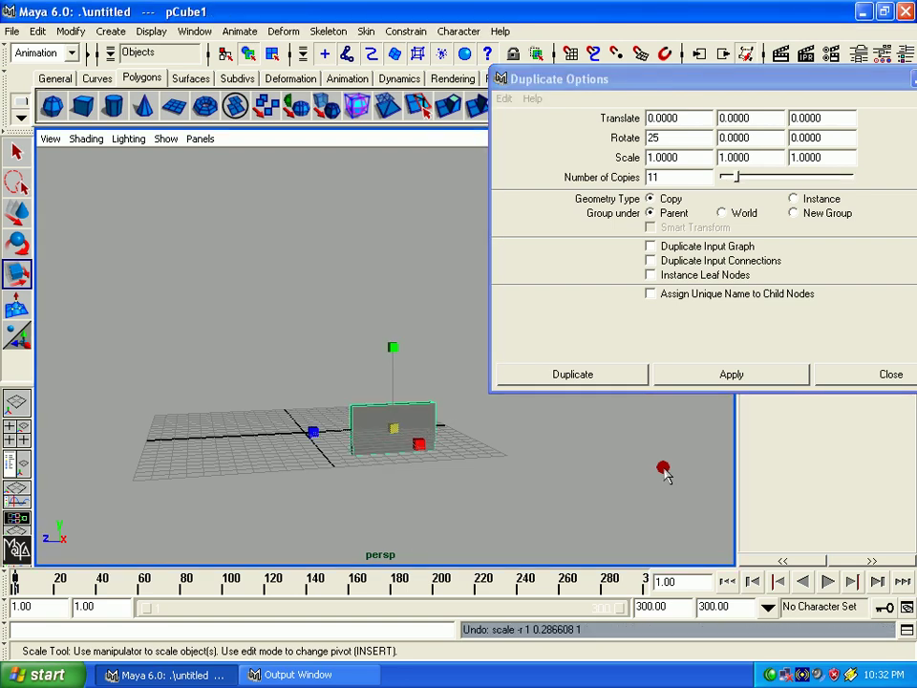
left_click_drag(394, 346, 406, 509)
Move the bar's pivot point to the grid origin
key("w")
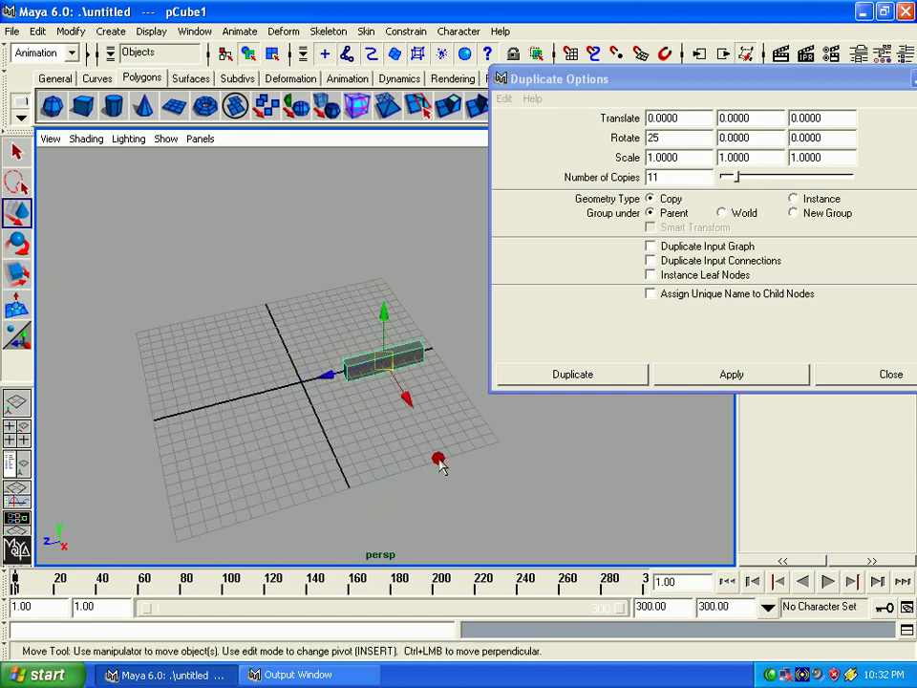
key("Insert")
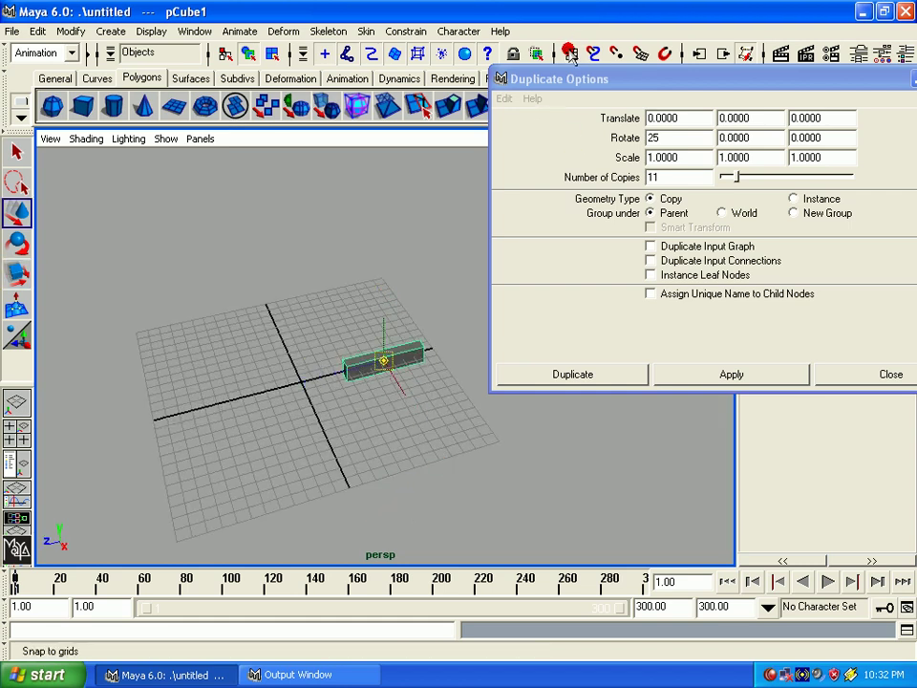
left_click_drag(575, 77, 566, 130)
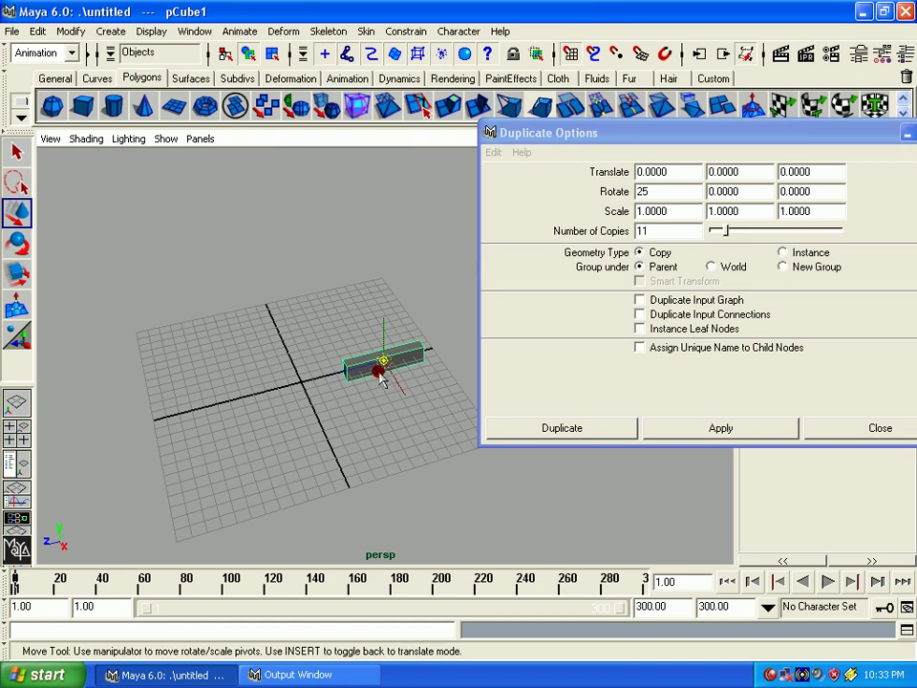
left_click_drag(382, 363, 301, 383)
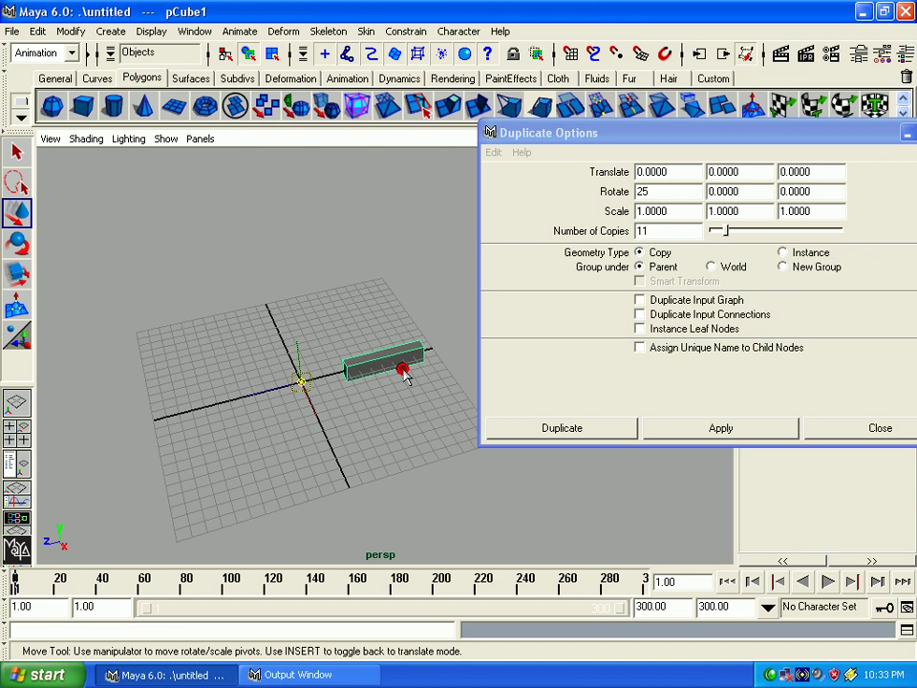
key("Insert")
Fan eleven bar copies, each rotated 25° in X, around the origin
left_click_drag(369, 382, 334, 369, "alt")
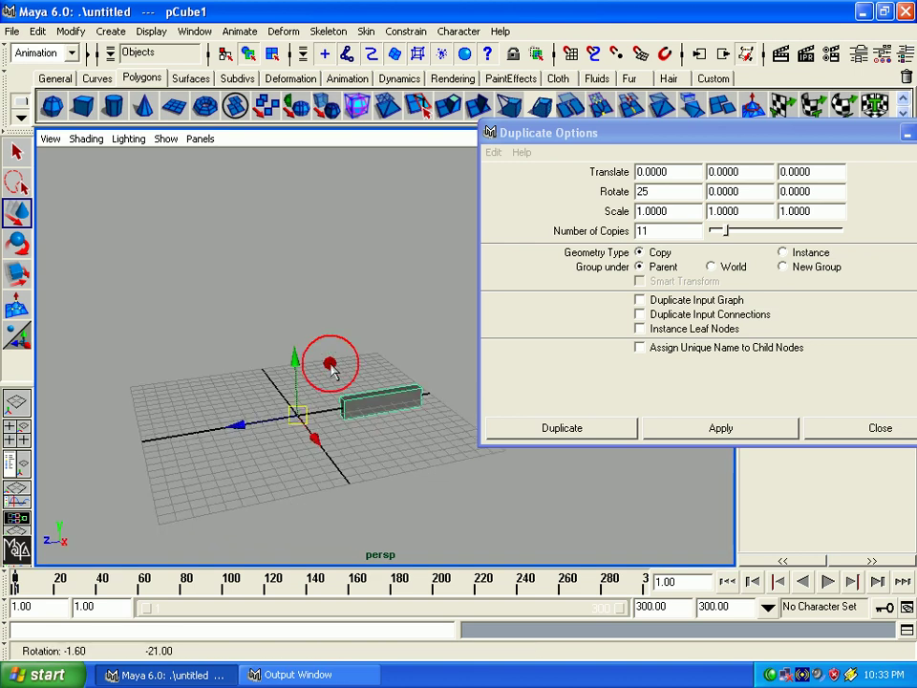
right_click_drag(334, 369, 357, 381, "alt")
left_click_drag(357, 382, 431, 426, "alt")
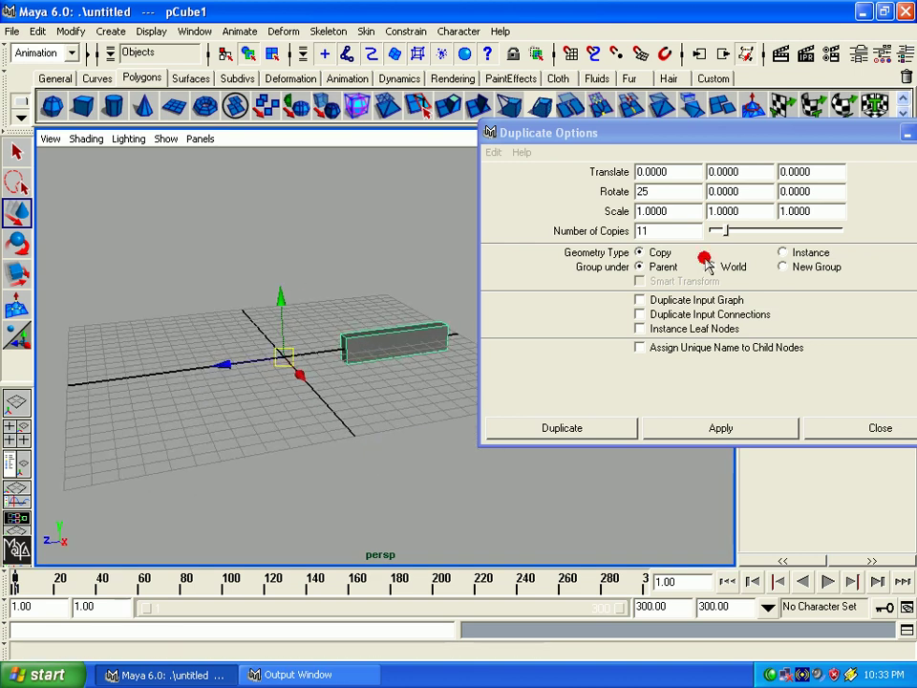
left_click(660, 191)
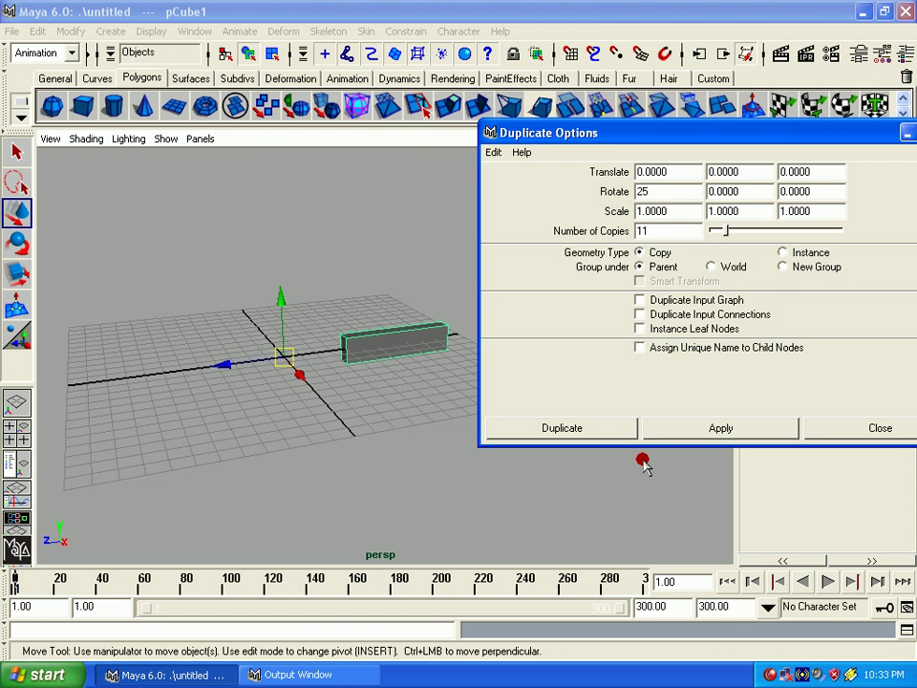
left_click(696, 431)
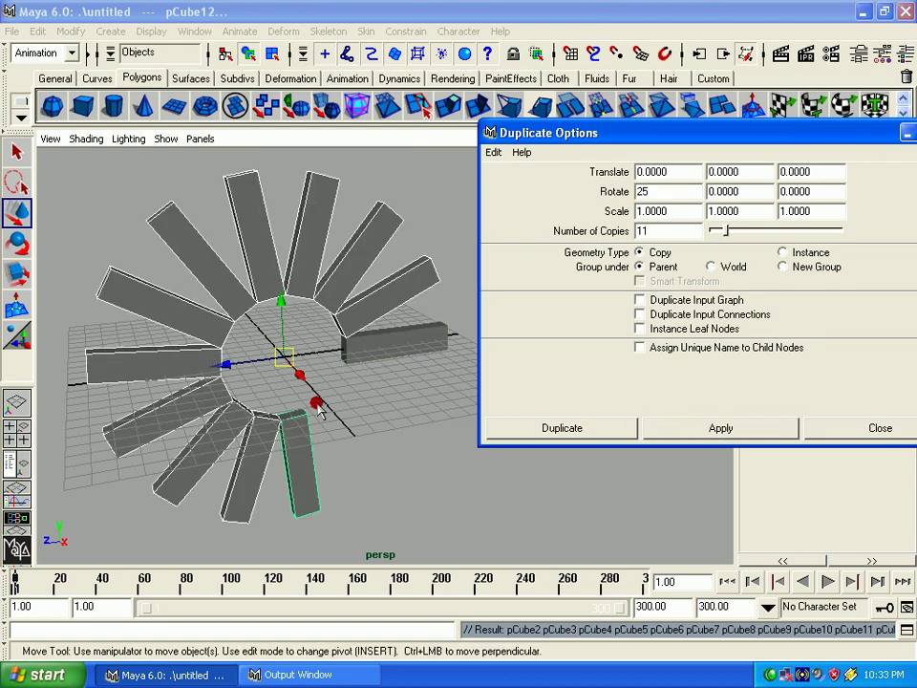
left_click_drag(318, 403, 261, 385, "alt")
right_click_drag(262, 385, 332, 383, "alt")
middle_click_drag(332, 383, 319, 326, "alt")
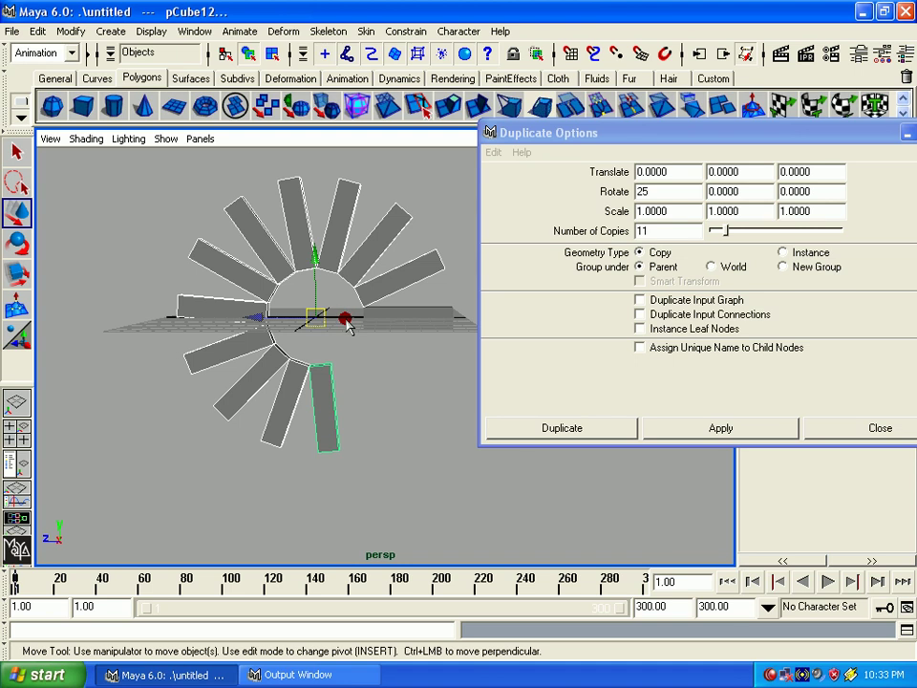
Confirm the X rotation value and undo the fan of eleven bar copies
double_click(673, 192)
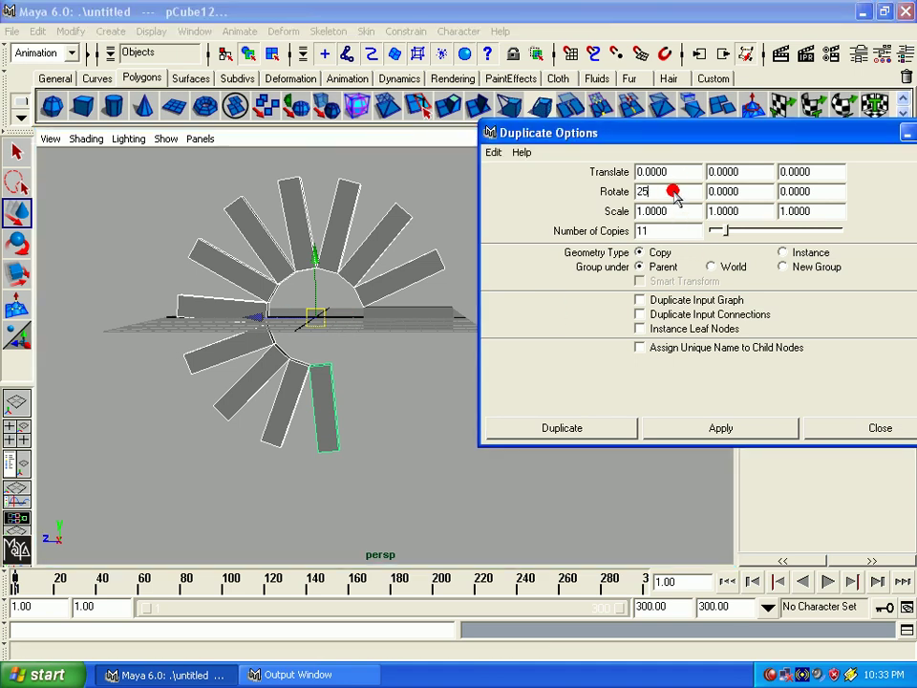
key("Return")
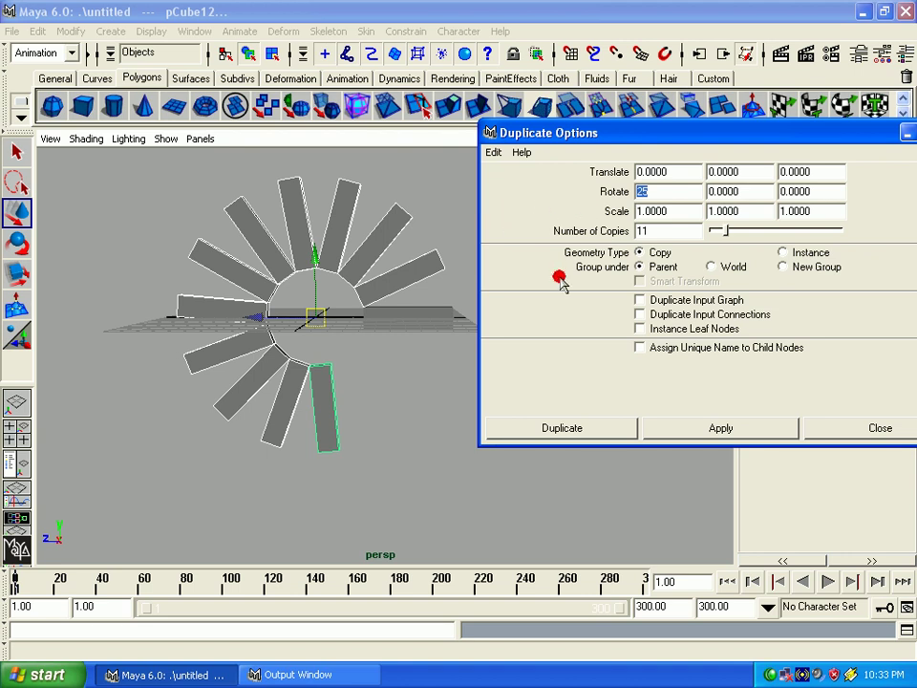
key("ctrl+z")
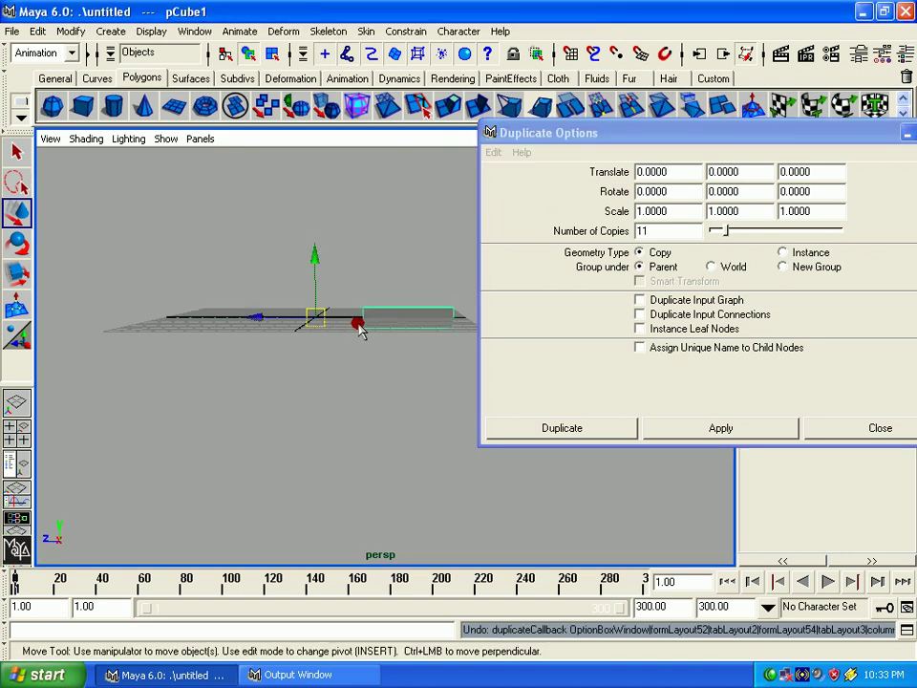
left_click_drag(360, 334, 703, 217, "alt")
Set Rotate Y to 30, make copies rotated about Y, then undo them
double_click(744, 192)
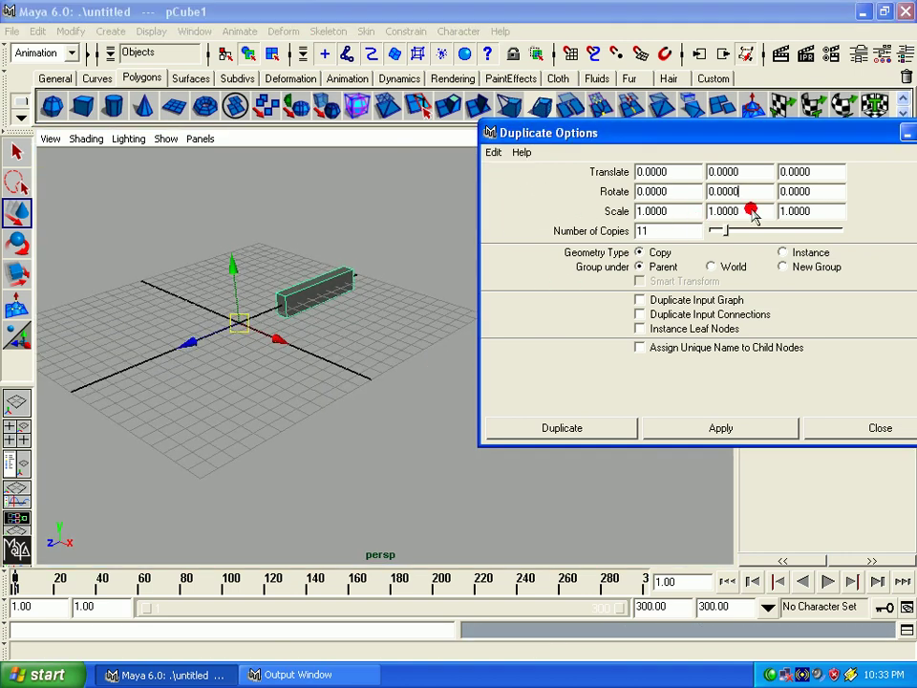
type("30")
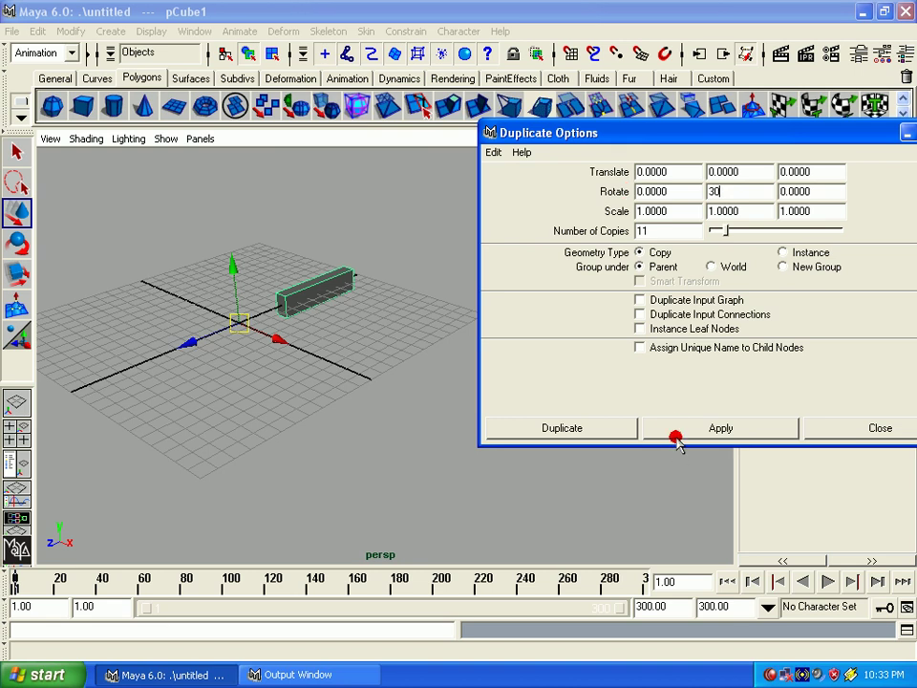
left_click(675, 430)
left_click_drag(231, 446, 373, 456, "alt")
key("ctrl+z")
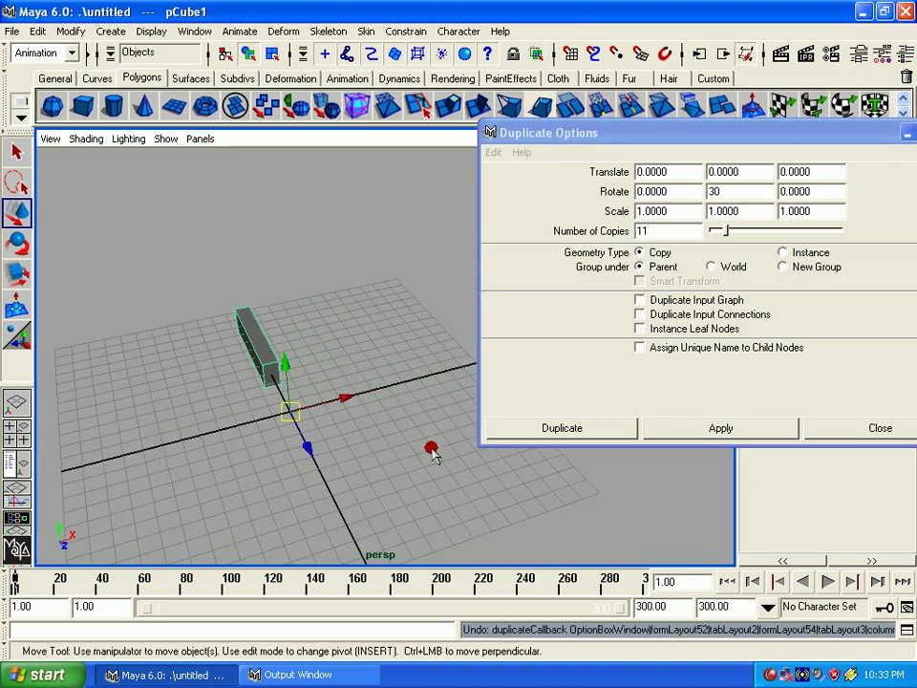
Set Rotate Z to 30 and Y to 0, create a ring of copies, then undo it
left_click(812, 191)
double_click(814, 193)
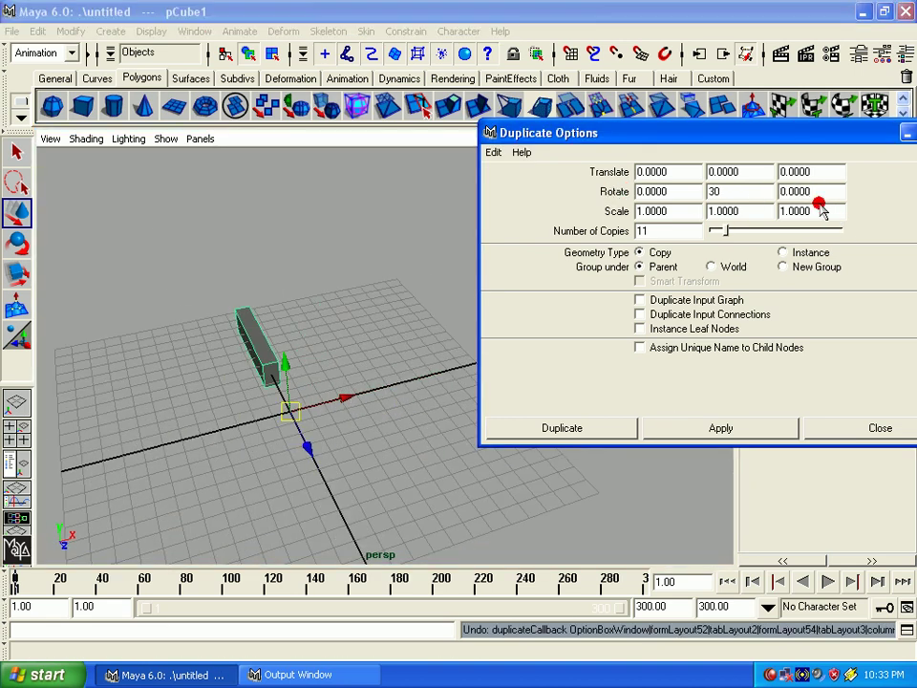
type("30")
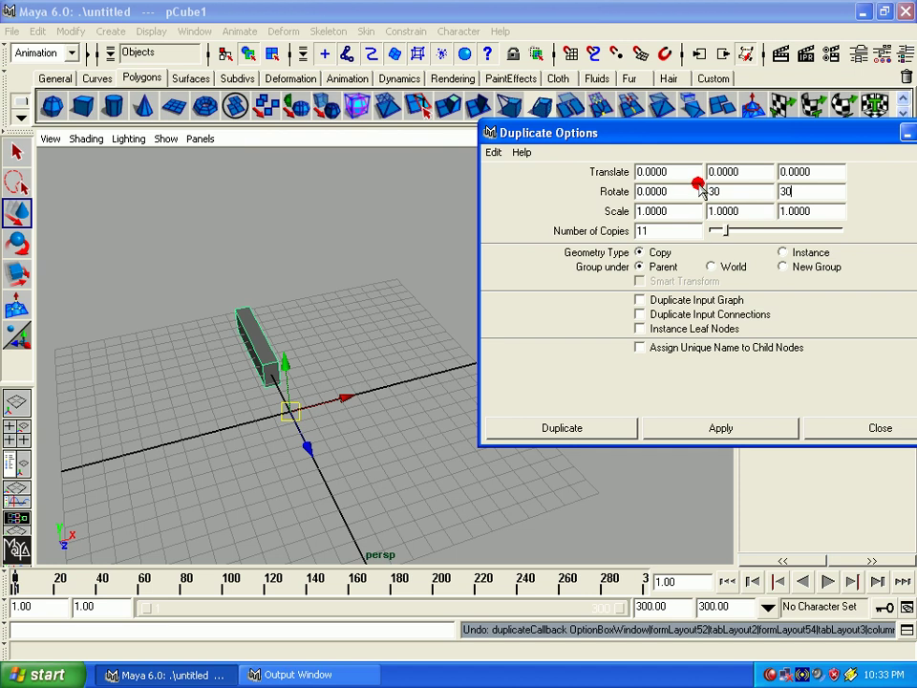
double_click(715, 191)
type("0")
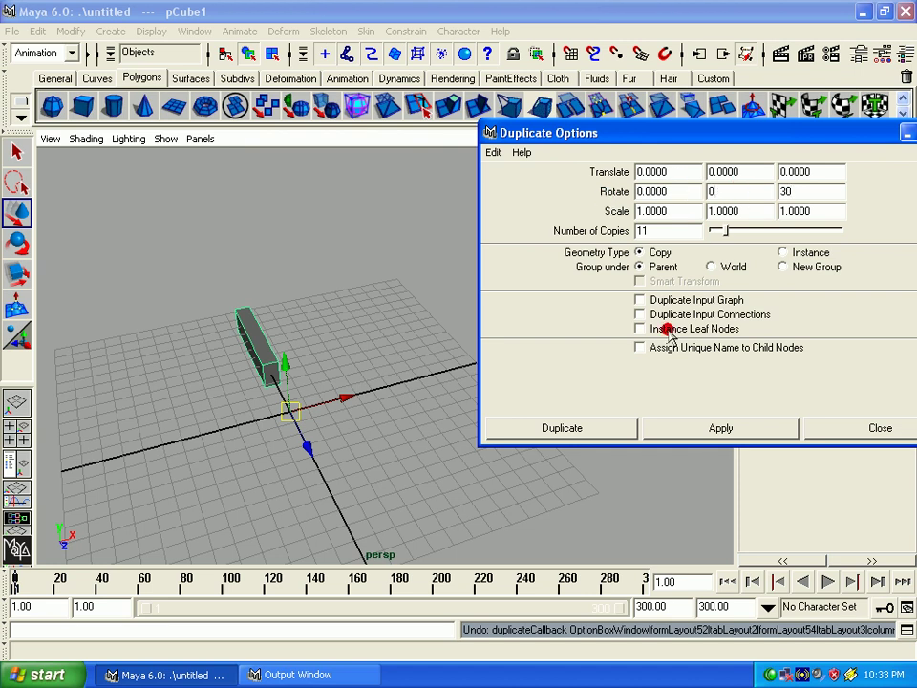
left_click(697, 427)
left_click_drag(287, 459, 240, 172, "alt")
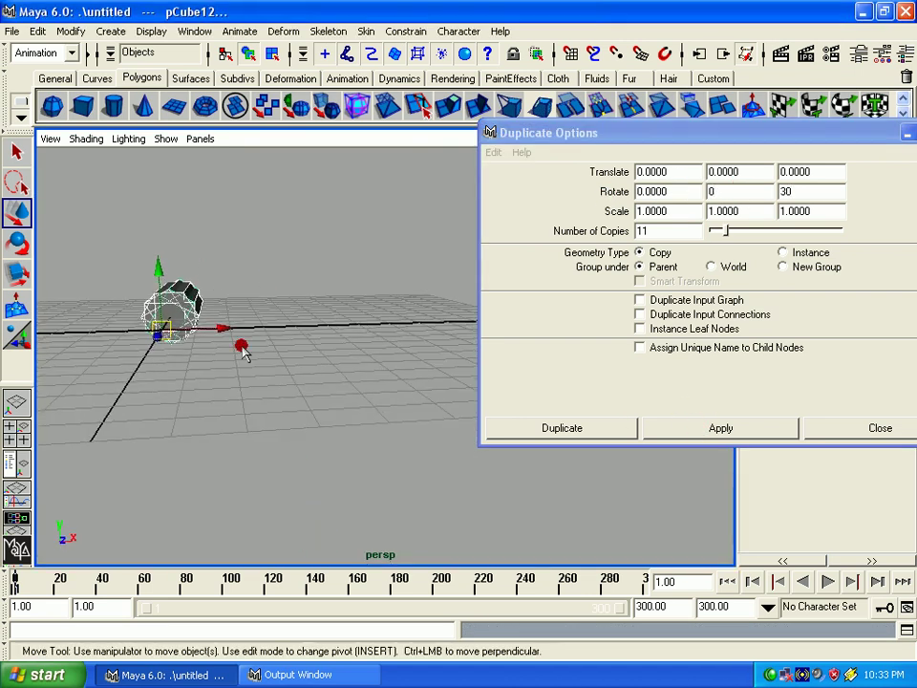
right_click_drag(240, 172, 405, 565, "alt")
key("ctrl+z")
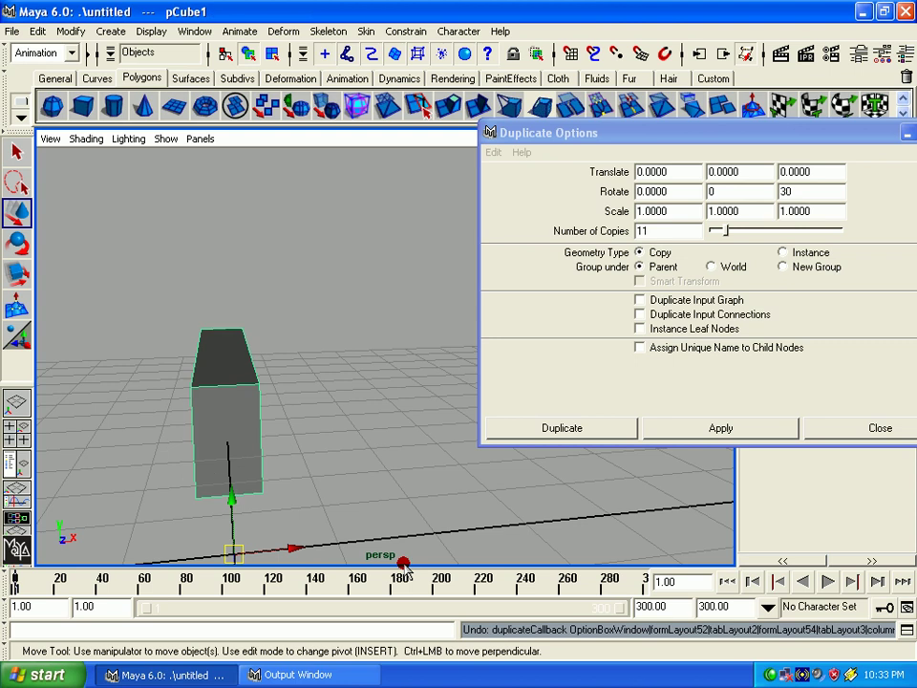
left_click_drag(342, 465, 382, 421, "alt")
Set Rotate Y and Z both to 30, create the spiral of copies, then undo it
double_click(708, 191)
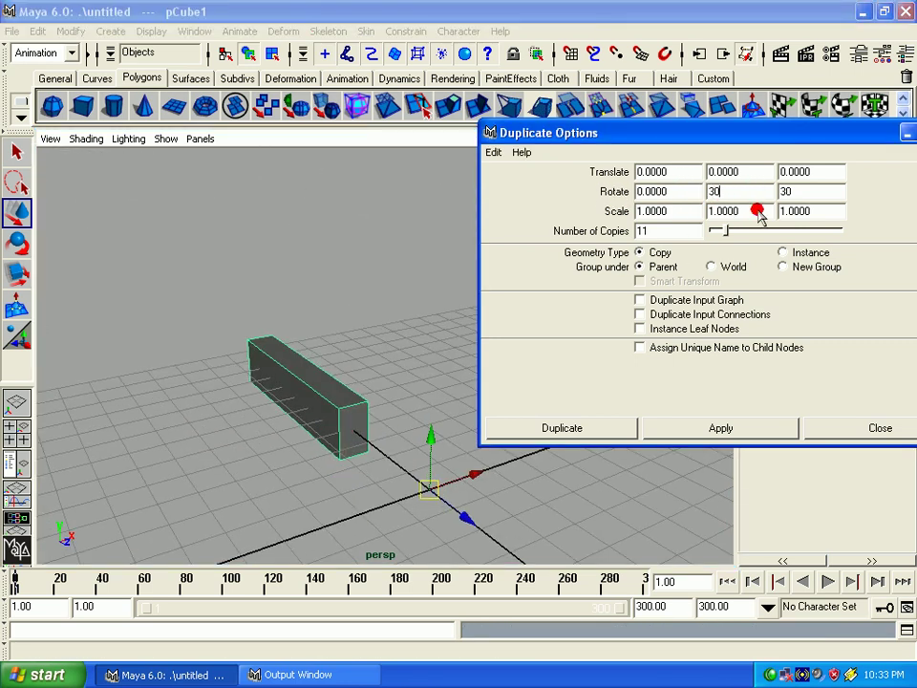
type("30")
double_click(794, 192)
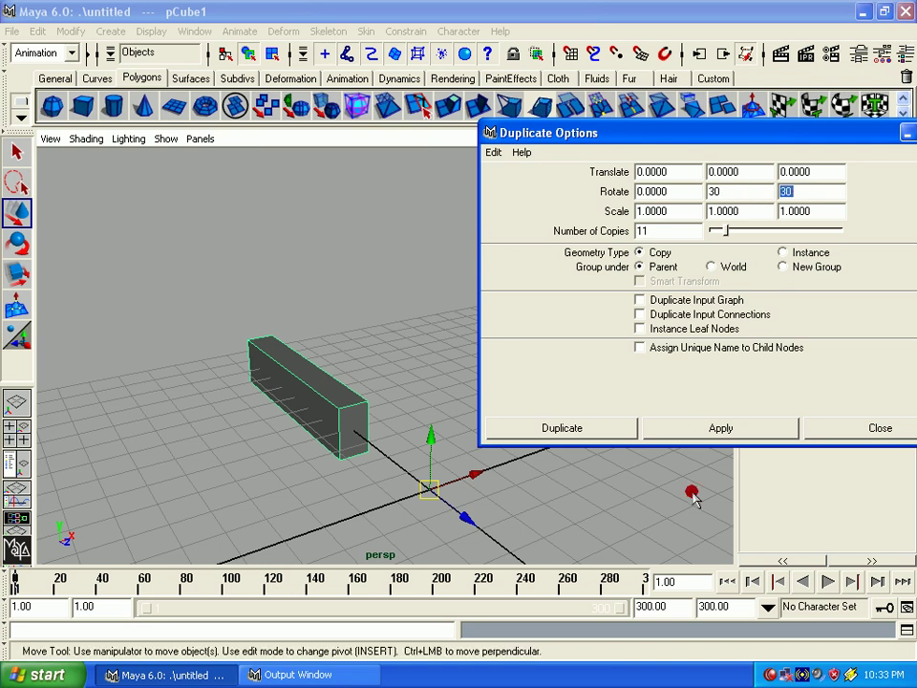
left_click(706, 429)
left_click_drag(346, 437, 346, 475, "alt")
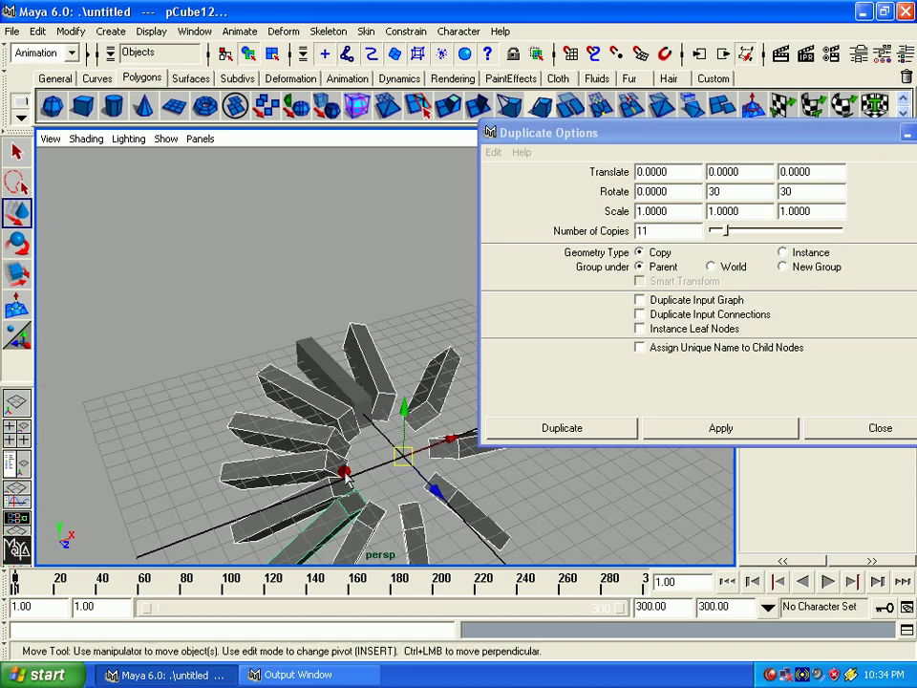
key("ctrl+z")
right_click_drag(334, 501, 339, 403, "alt")
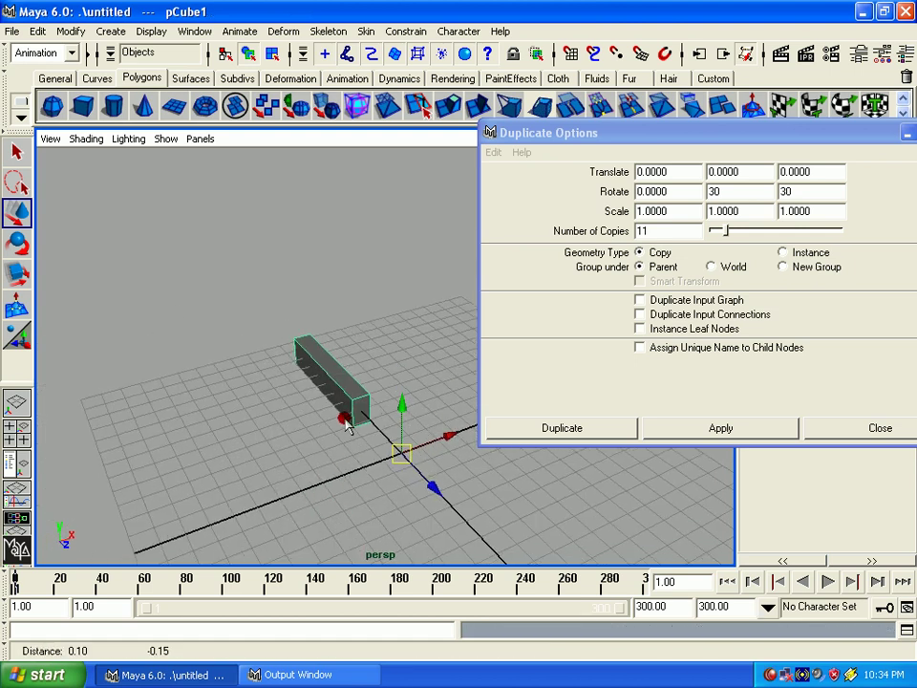
left_click_drag(339, 404, 395, 416, "alt")
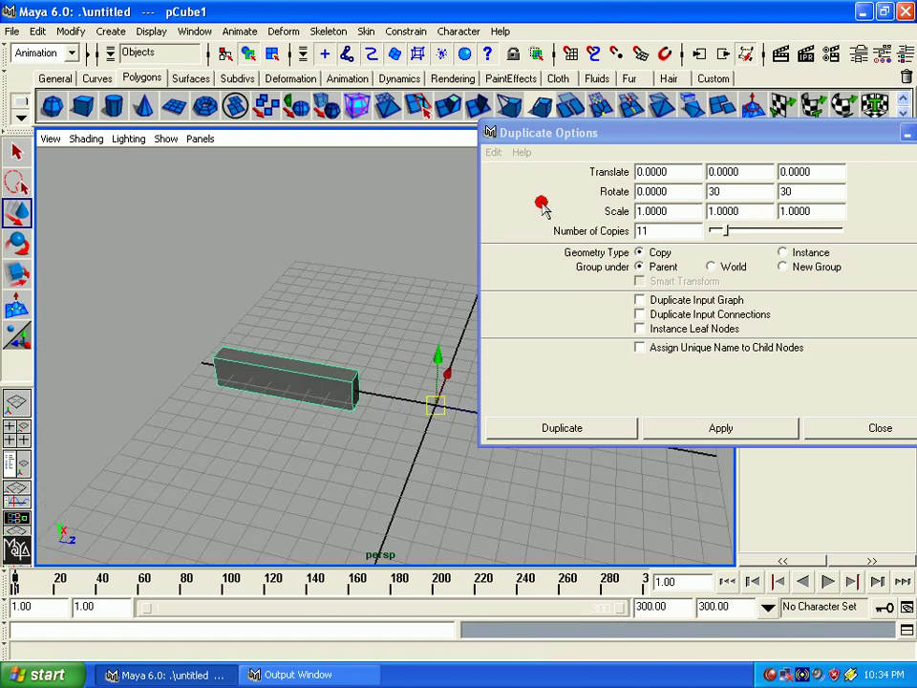
Reset the duplicate settings and try a copy scaled 5 along X
left_click(494, 153)
left_click(501, 184)
double_click(692, 211)
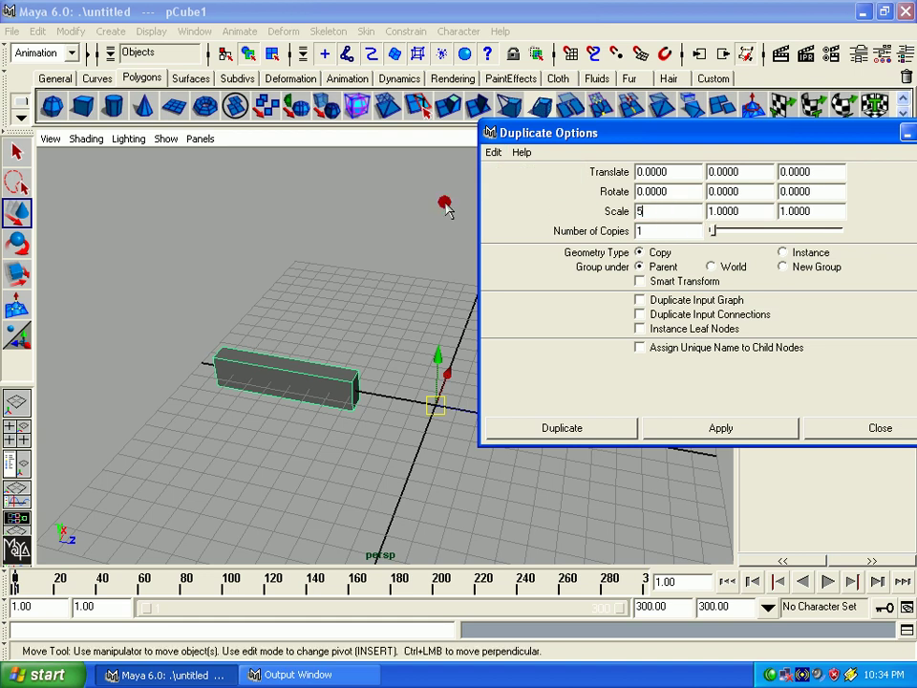
left_click(717, 427)
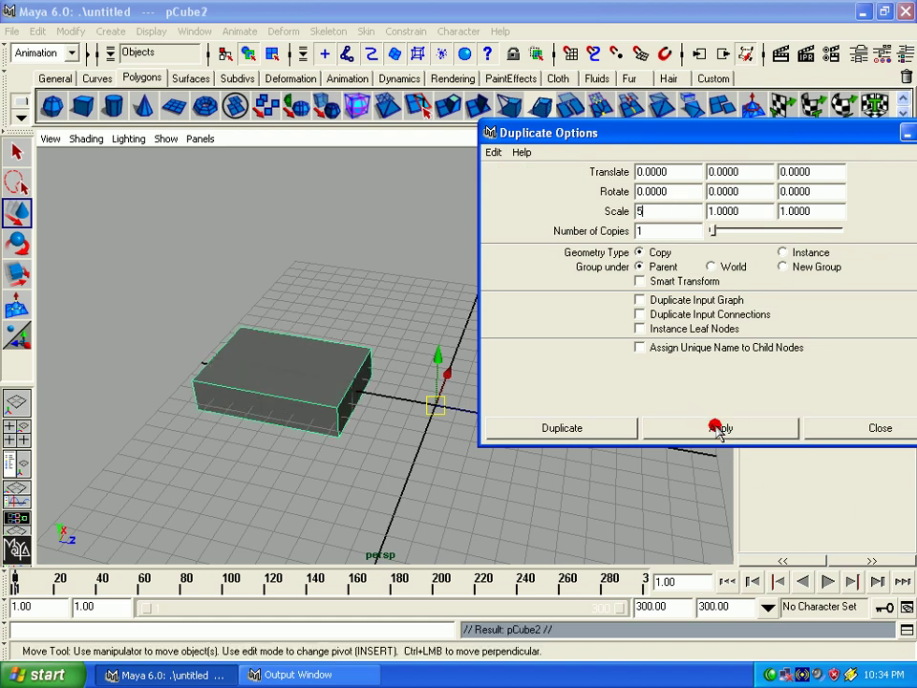
left_click_drag(392, 442, 403, 458, "alt")
right_click_drag(403, 459, 281, 428, "alt")
left_click_drag(281, 428, 355, 411, "alt")
right_click_drag(354, 409, 247, 399, "alt")
Undo that copy and set the cube's Scale X, Y and Z back to 1
key("ctrl+z")
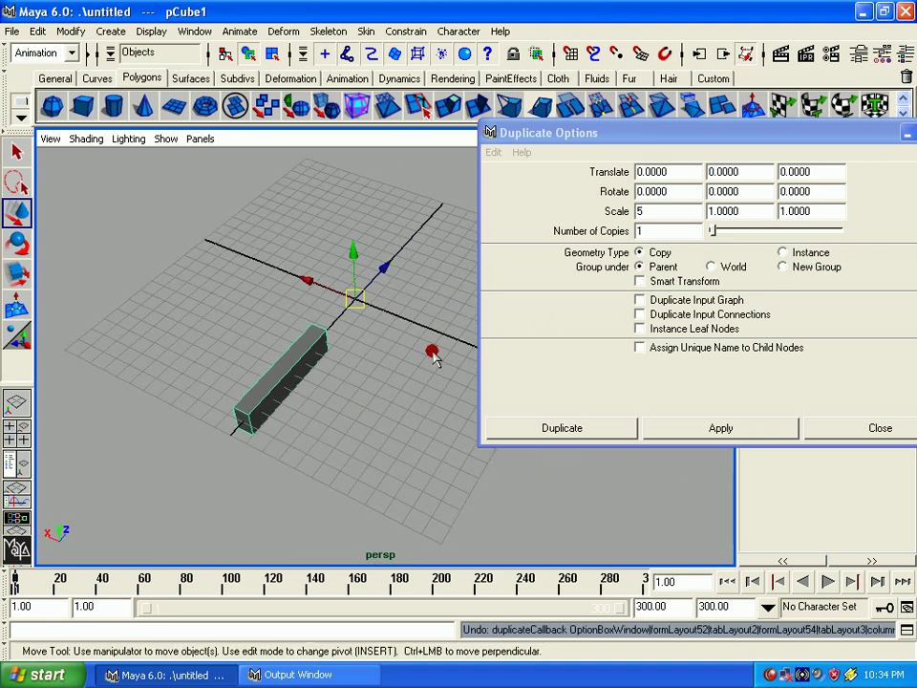
left_click_drag(721, 132, 555, 381)
left_click_drag(404, 386, 450, 308)
left_click(857, 285)
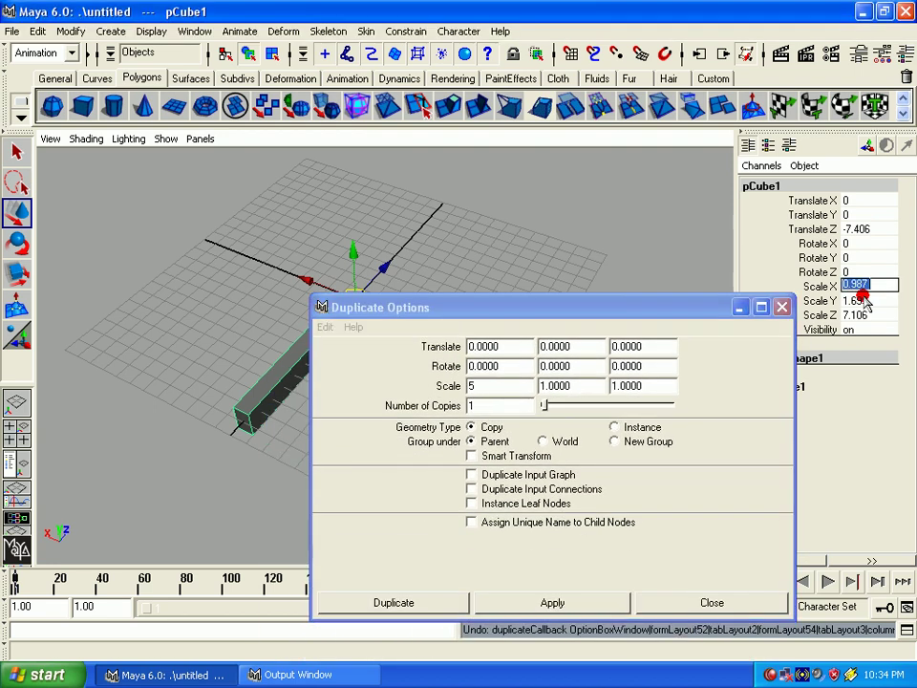
type("1")
key("Tab")
type("1")
key("Tab")
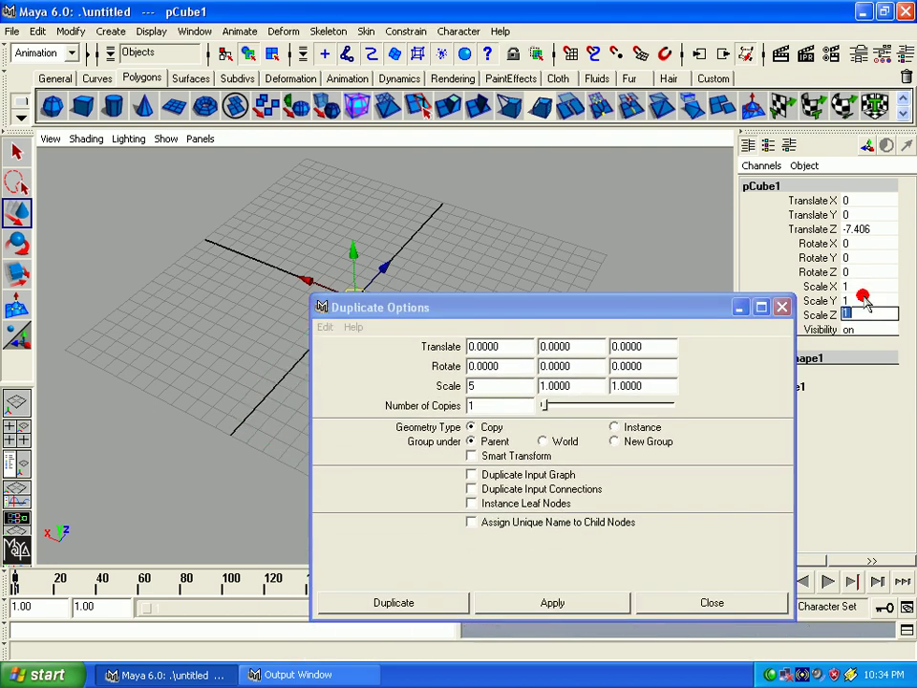
type("1")
Create a copy stretched to Scale X 5 and move it toward the viewer along Z
left_click_drag(491, 306, 577, 262)
left_click(621, 562)
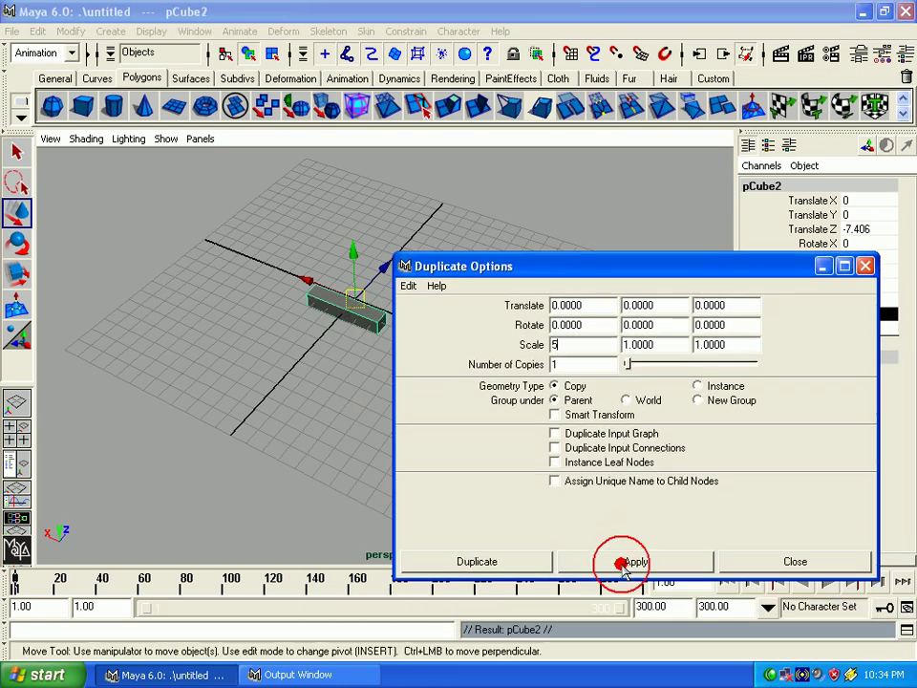
left_click_drag(695, 276, 591, 322)
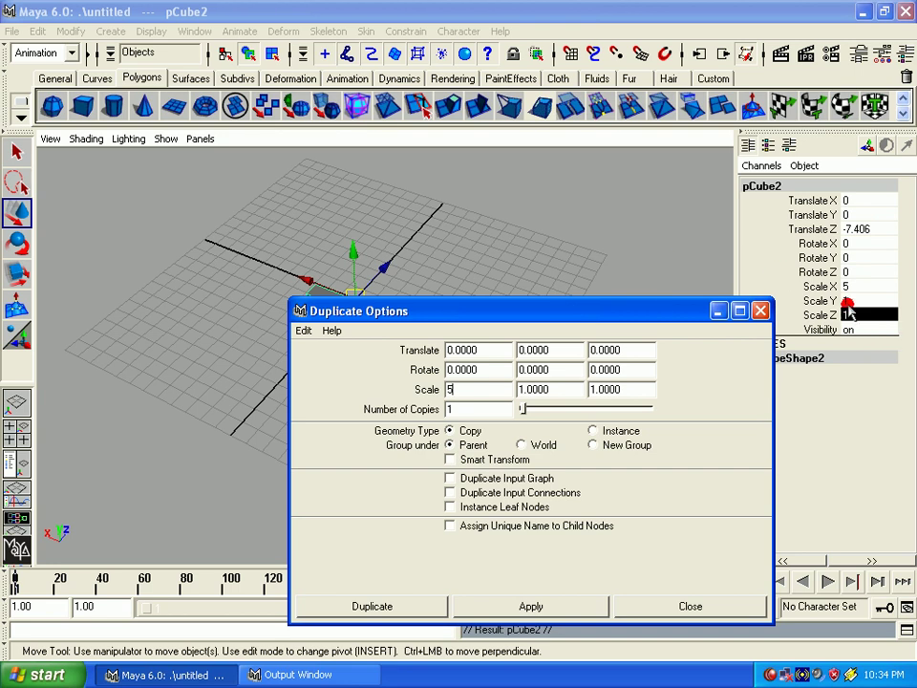
left_click_drag(435, 328, 543, 293)
left_click(344, 304)
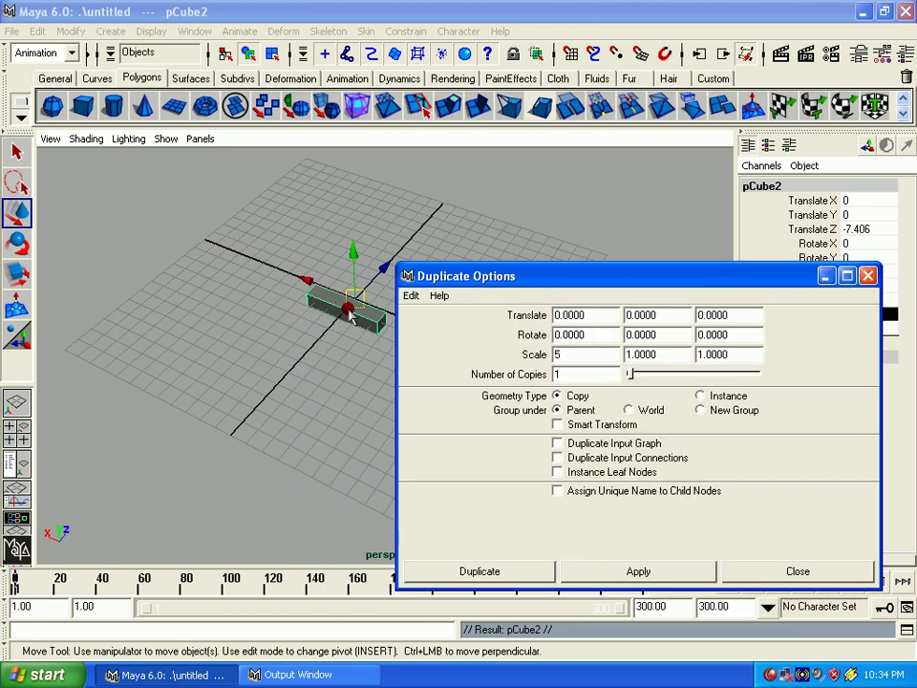
left_click_drag(374, 290, 329, 325)
left_click(359, 349)
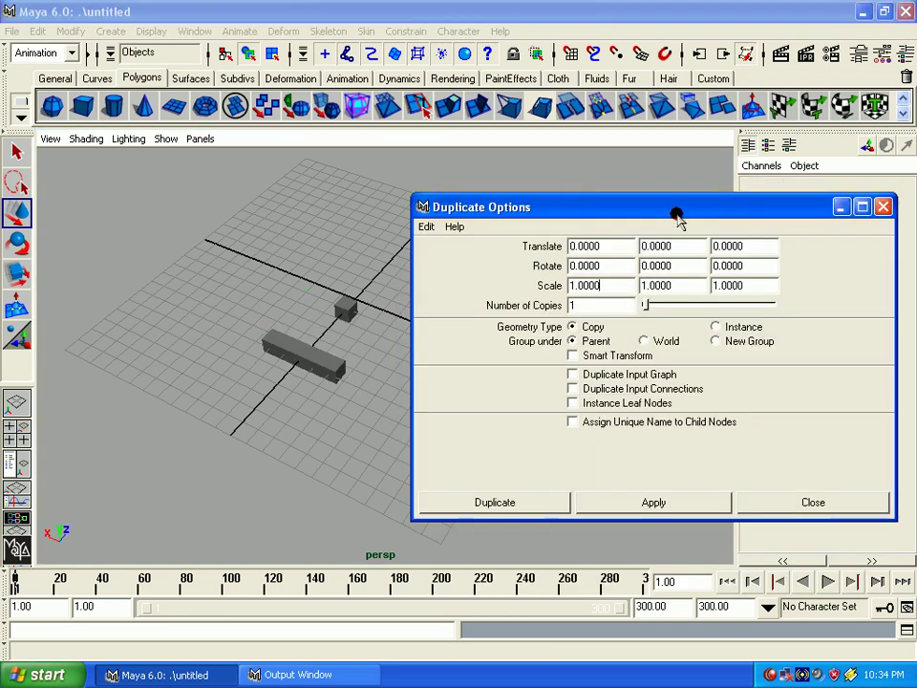
Select the long box pCube2 and recentre the view on it
left_click(649, 270)
left_click(348, 304)
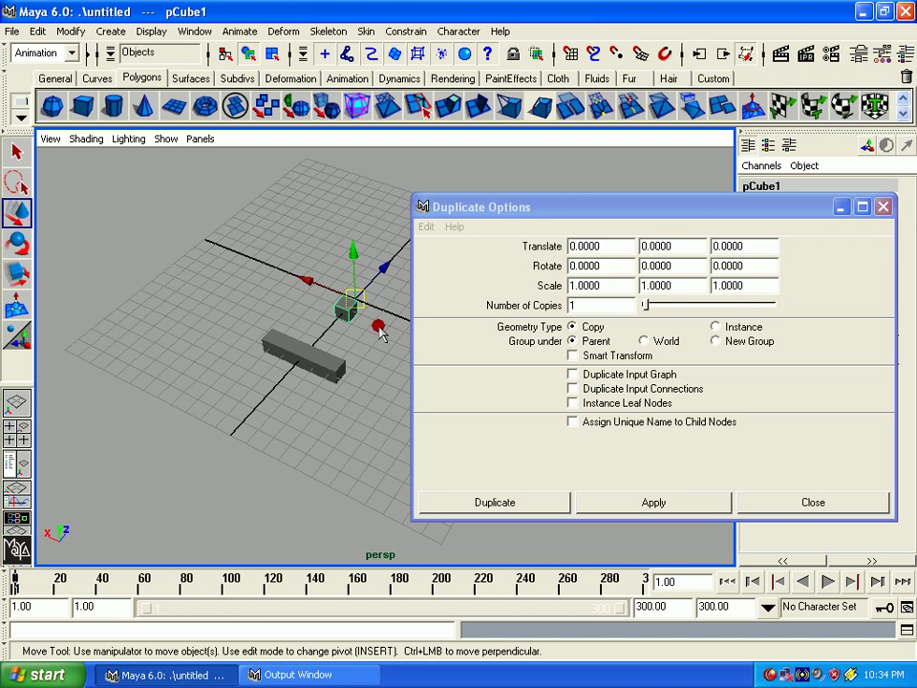
left_click(314, 353)
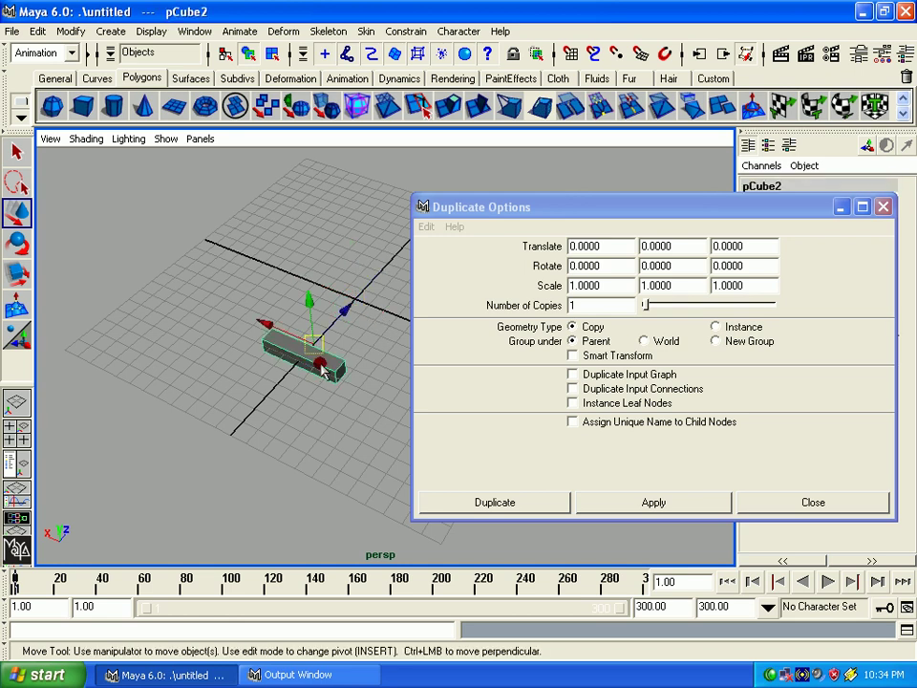
key("alt+space")
middle_click_drag(323, 371, 309, 395, "alt")
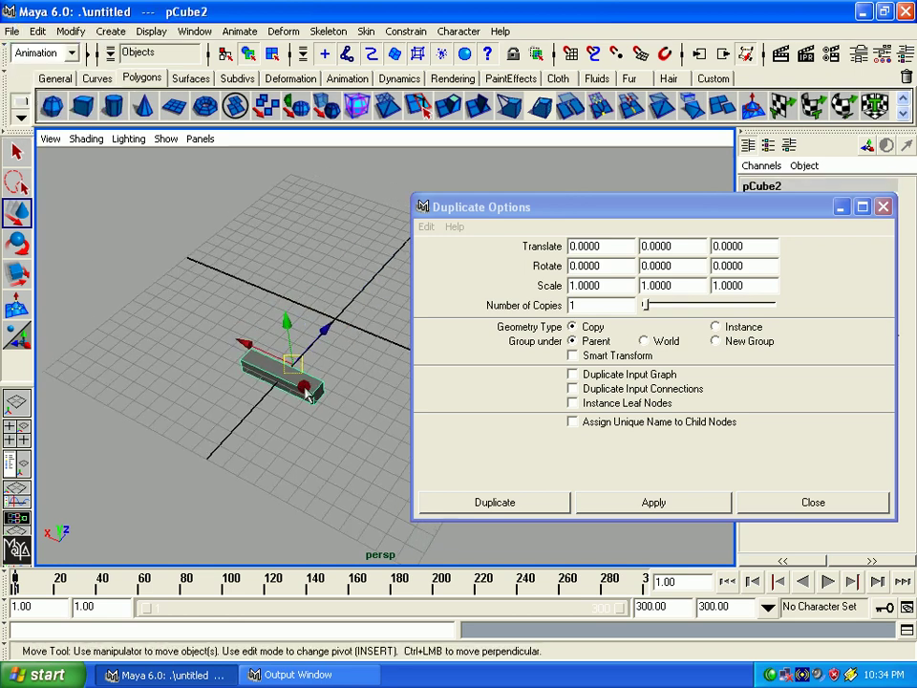
key("ctrl+z")
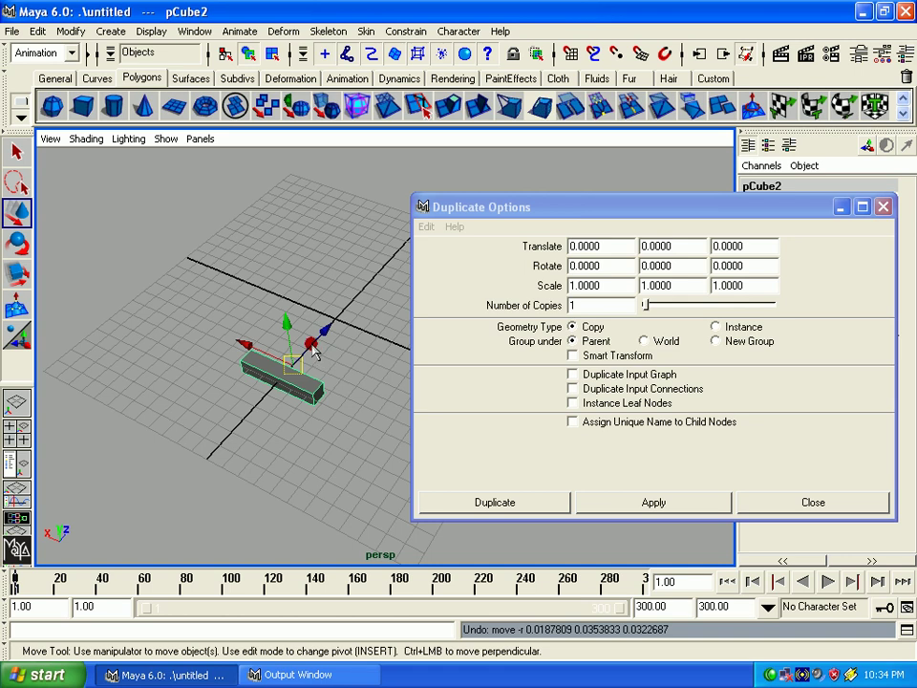
Snap pCube2's pivot onto the grid origin with Snap to Grids enabled
key("Insert")
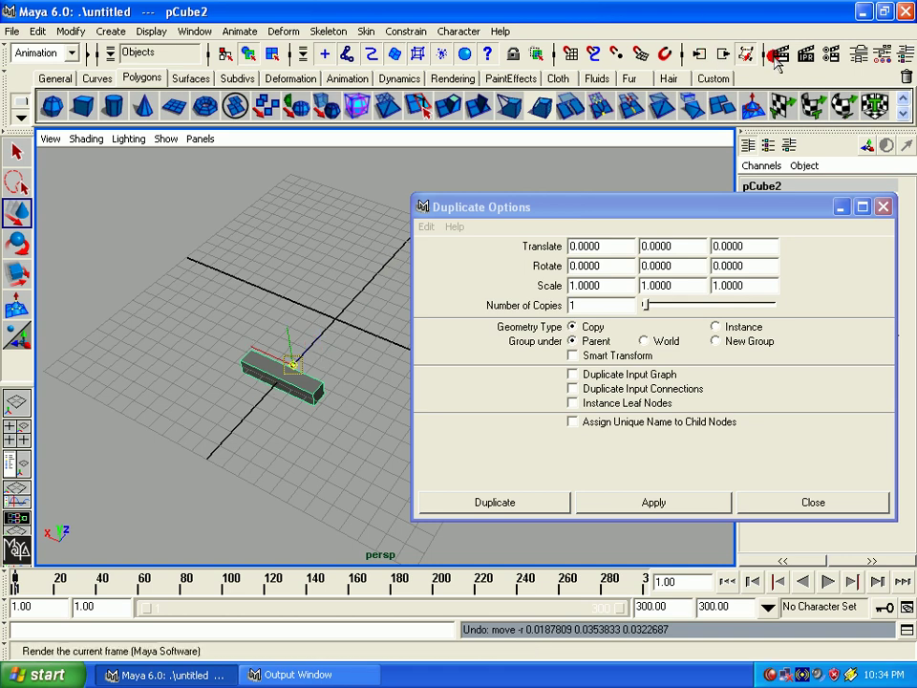
left_click(415, 242)
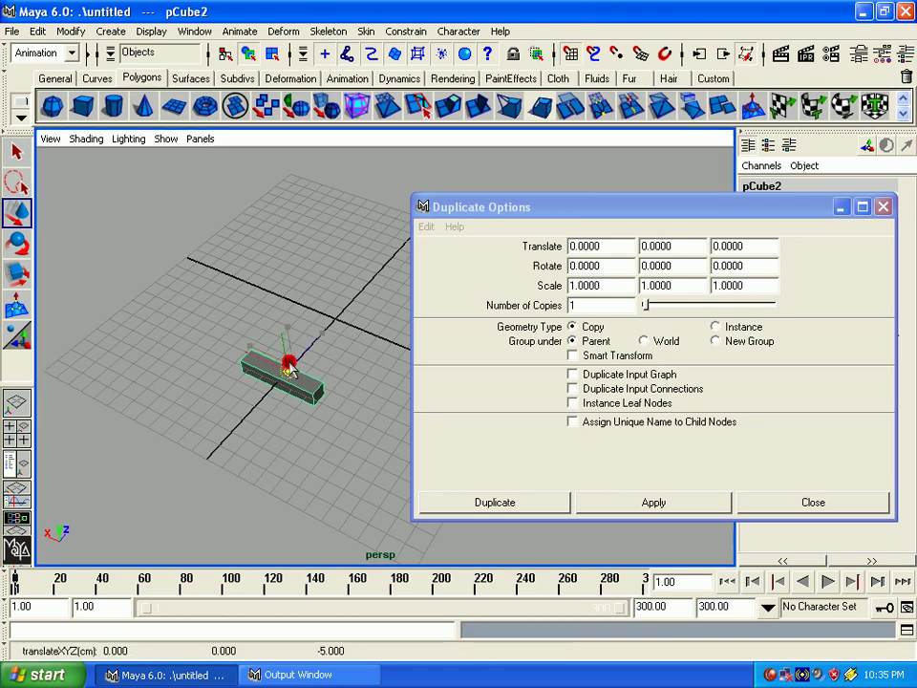
left_click_drag(288, 360, 337, 319)
left_click(571, 54)
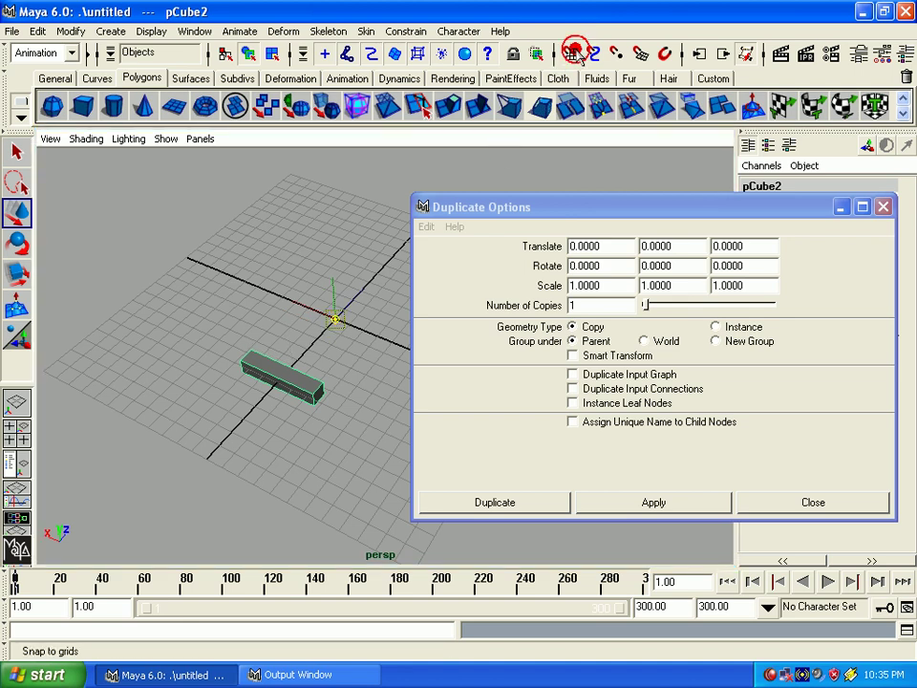
left_click_drag(341, 298, 304, 277)
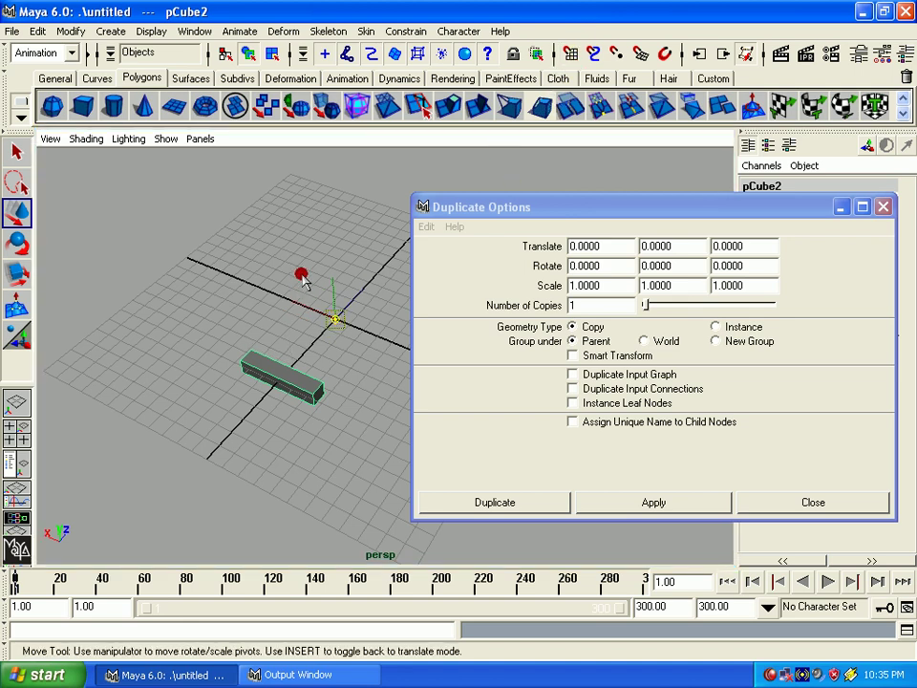
left_click(339, 344)
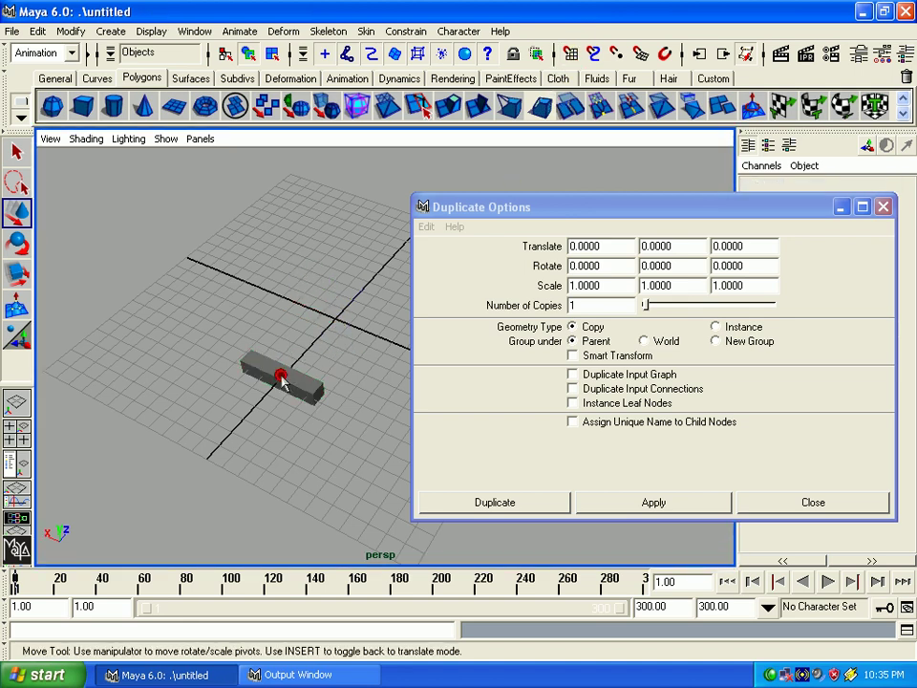
left_click(283, 383)
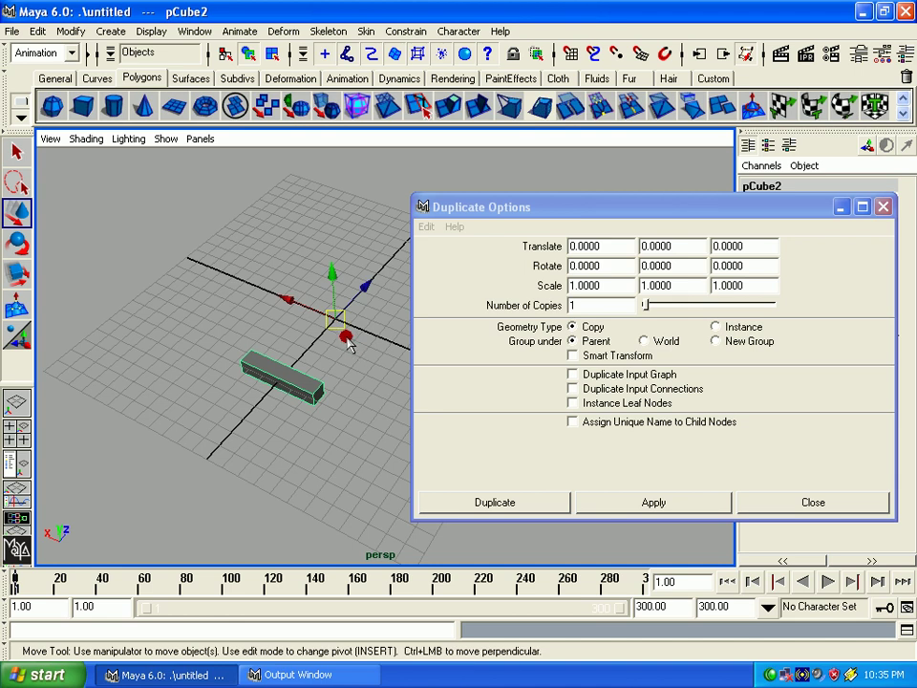
left_click_drag(308, 393, 315, 368, "alt")
left_click(714, 285)
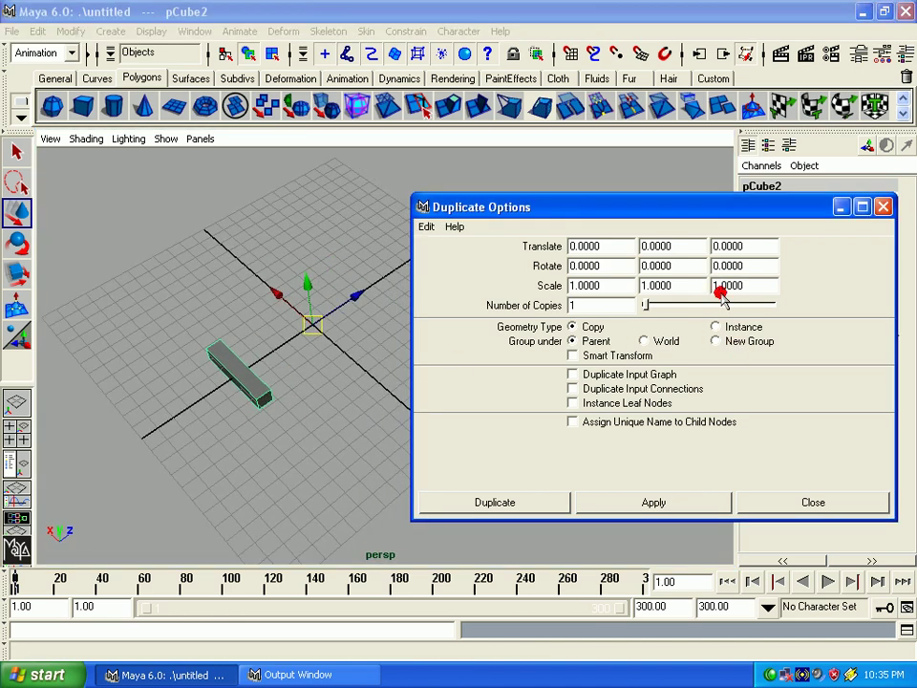
Apply a duplicate with Scale Z -1 to create pCube3 mirrored through the origin
left_click(722, 305)
type("-")
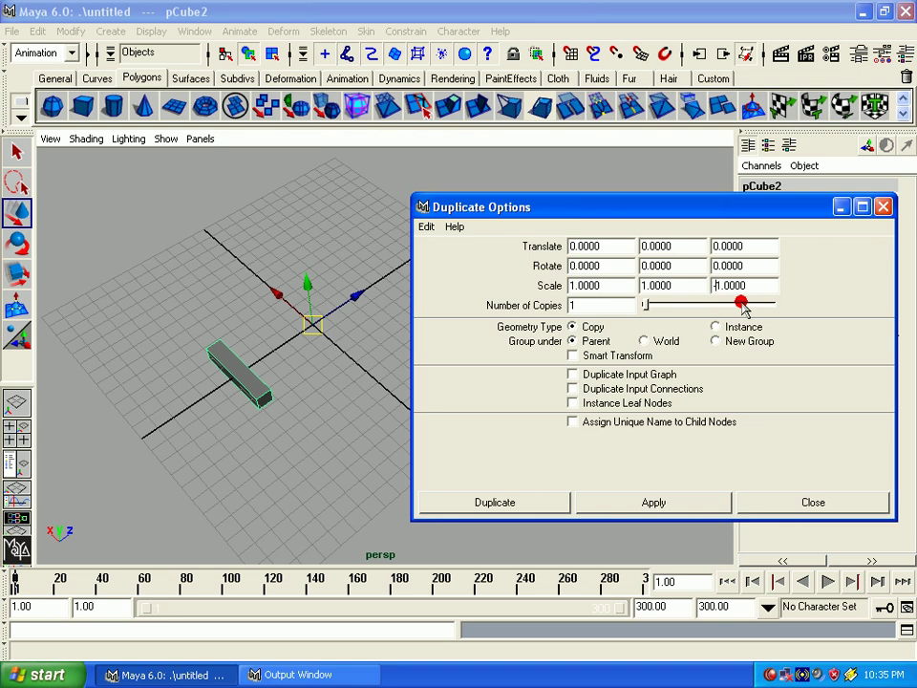
left_click(662, 508)
left_click_drag(266, 446, 210, 379, "alt")
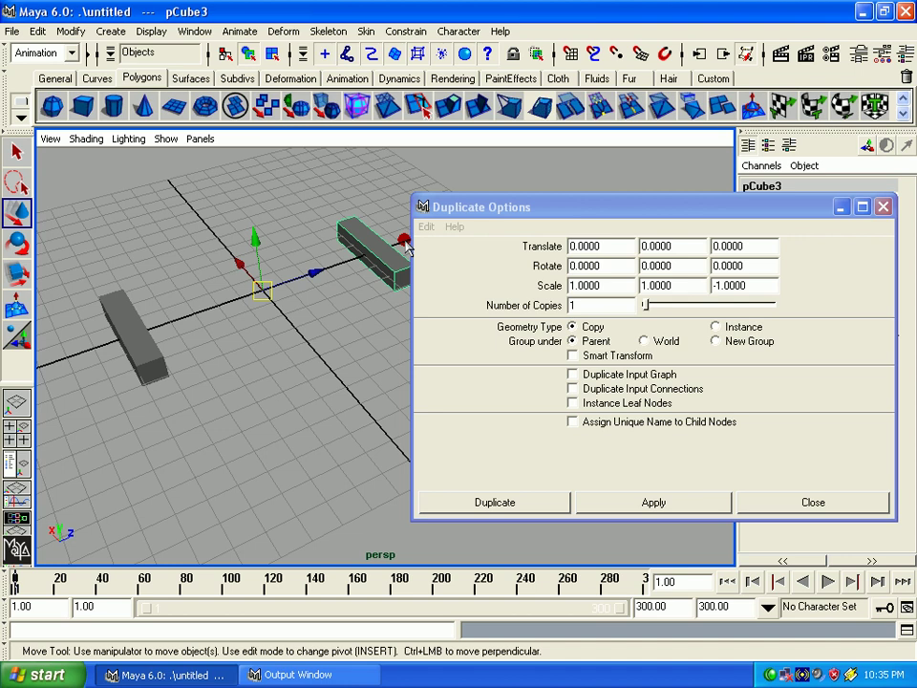
left_click(715, 285)
type("-")
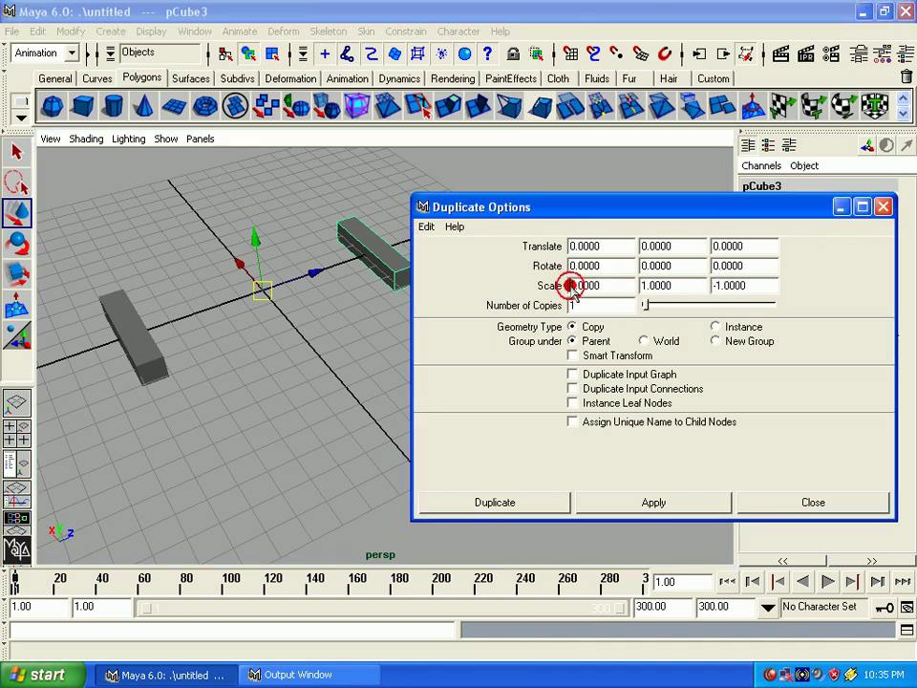
left_click(674, 287)
left_click(711, 285)
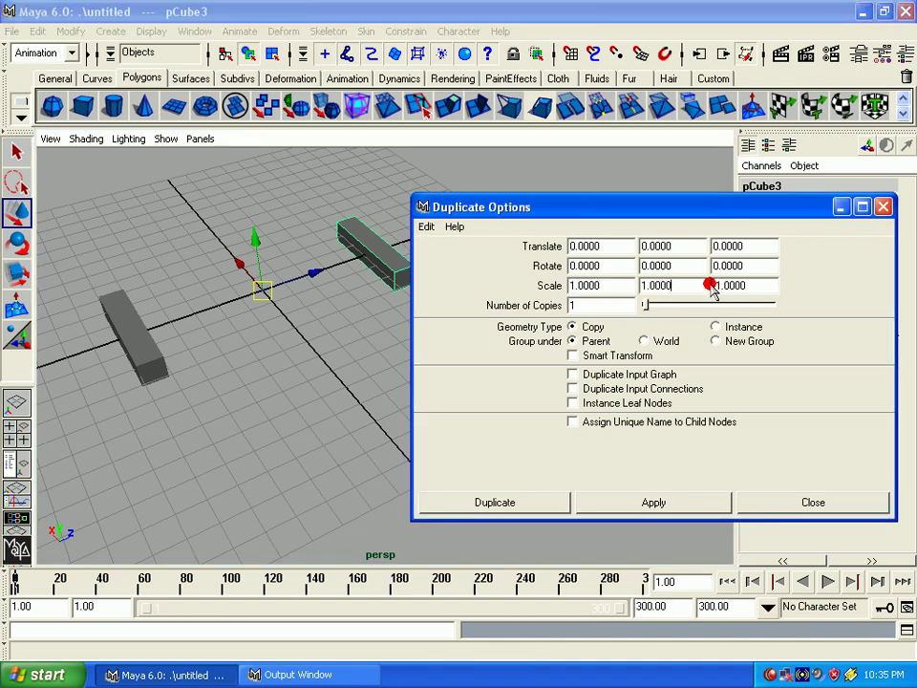
Reset Duplicate Options so Scale reads 1, 1, 1, then select the left box
left_click(671, 287)
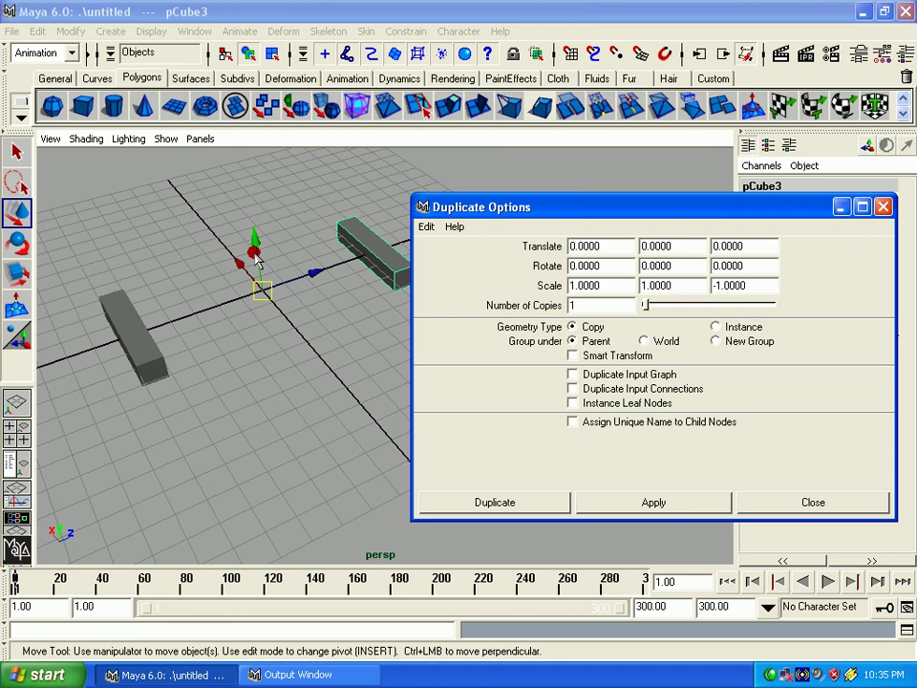
double_click(622, 243)
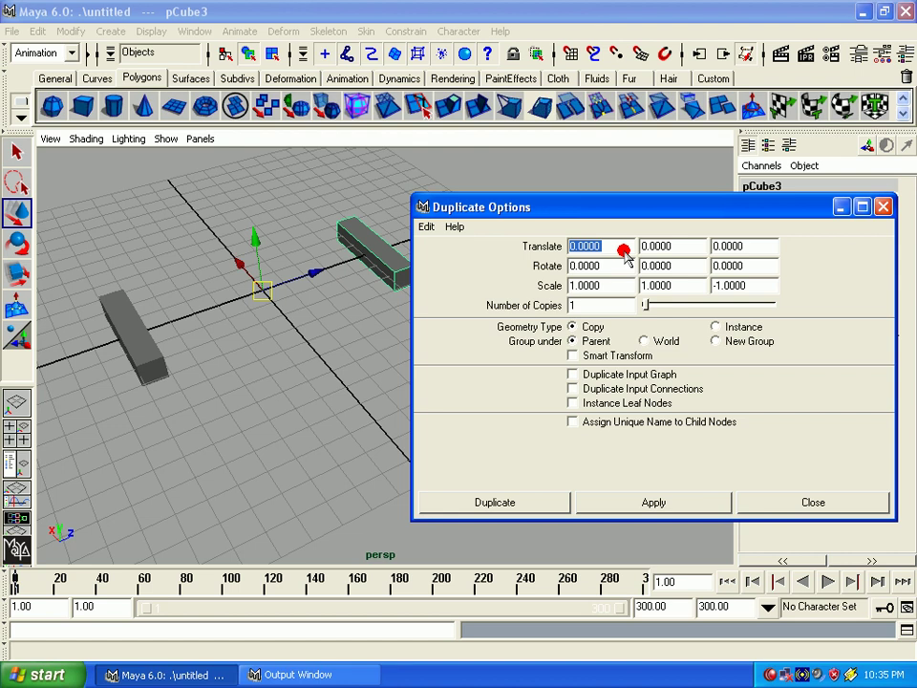
double_click(621, 268)
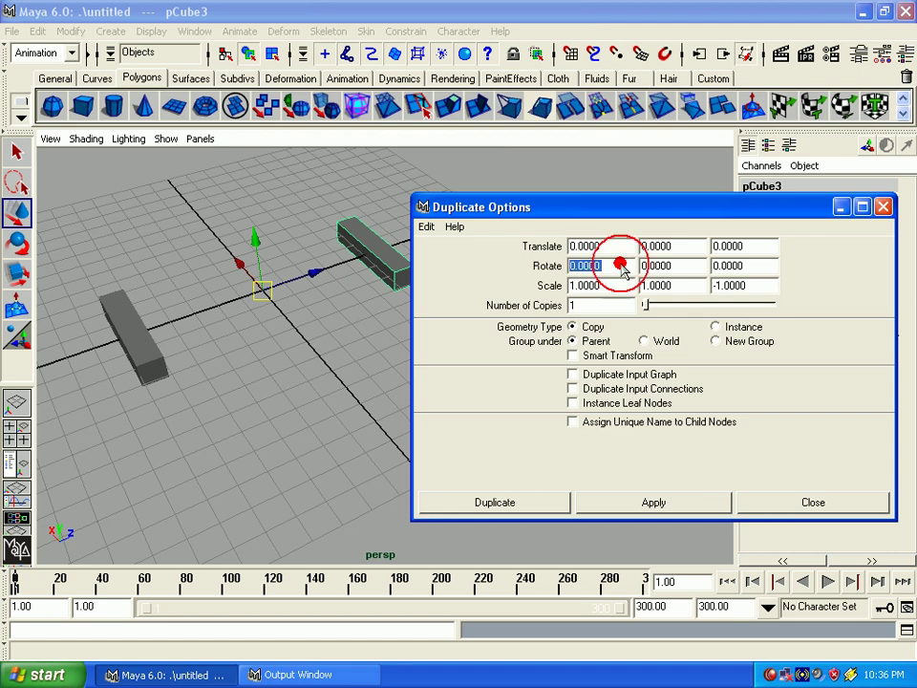
double_click(607, 285)
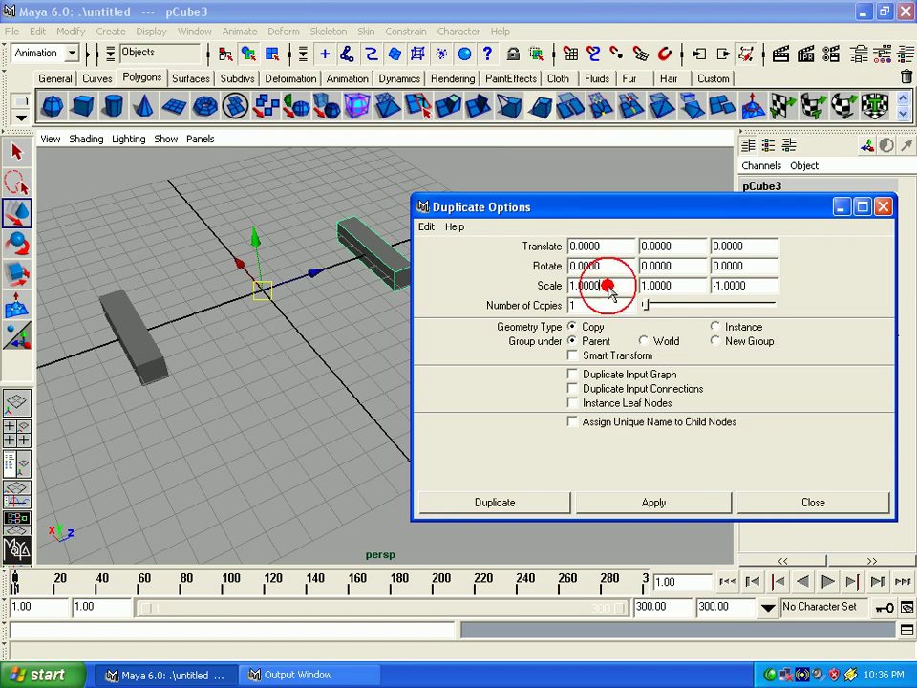
left_click(426, 226)
left_click(425, 274)
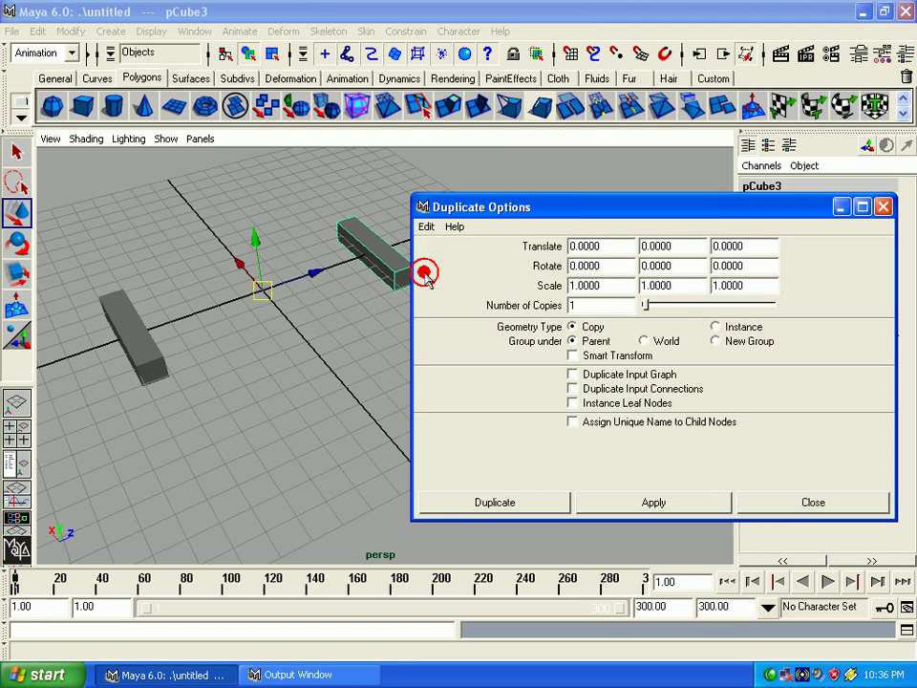
left_click(369, 265)
left_click(120, 340)
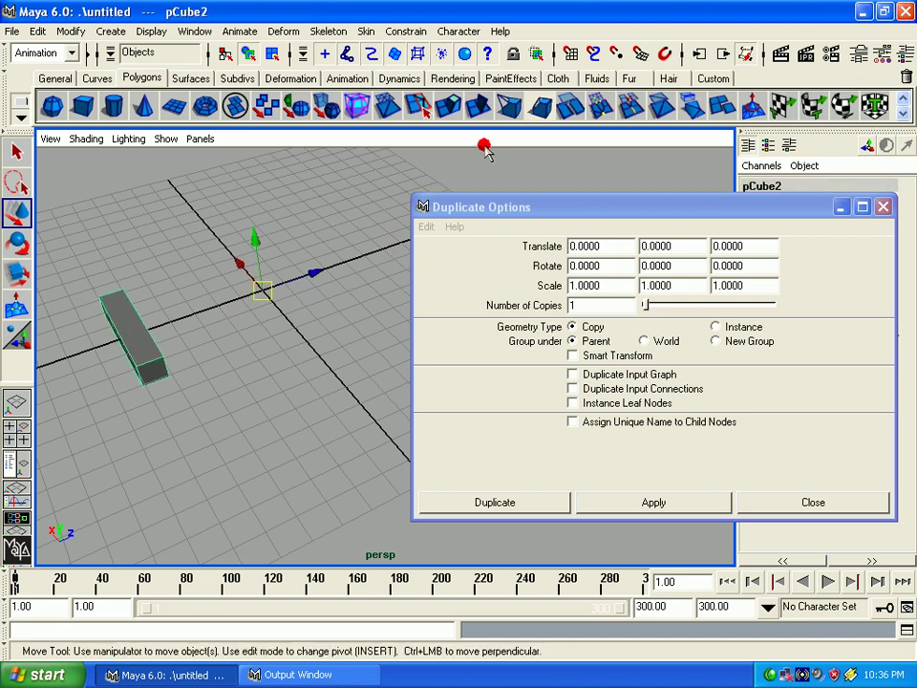
Centre the left box's pivot, slide it along X, and scale it into a wide slab
left_click(37, 31)
left_click(82, 31)
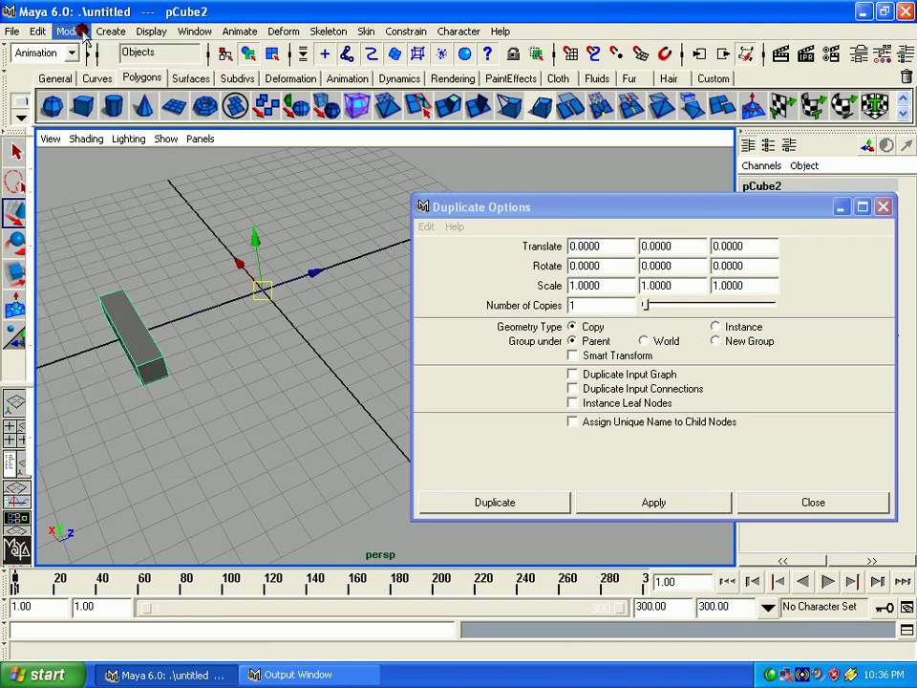
left_click(103, 166)
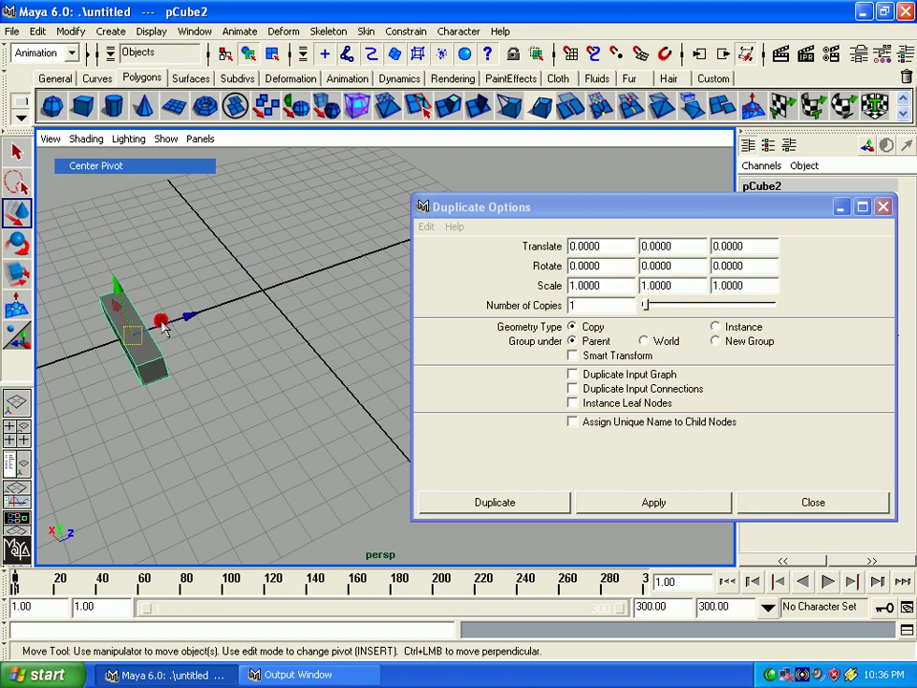
left_click_drag(165, 327, 300, 332)
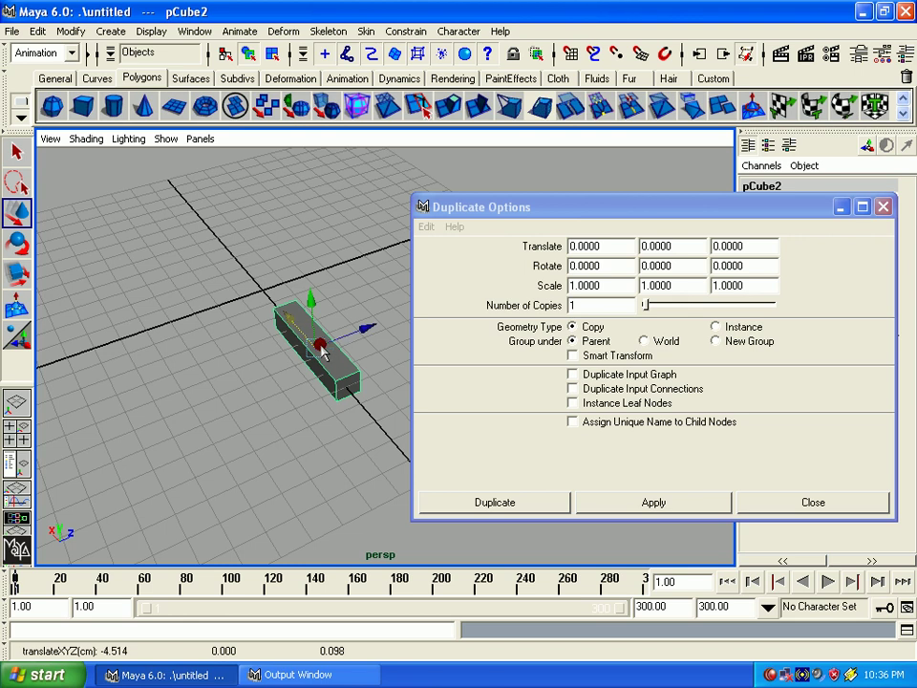
key("r")
left_click_drag(377, 322, 466, 284)
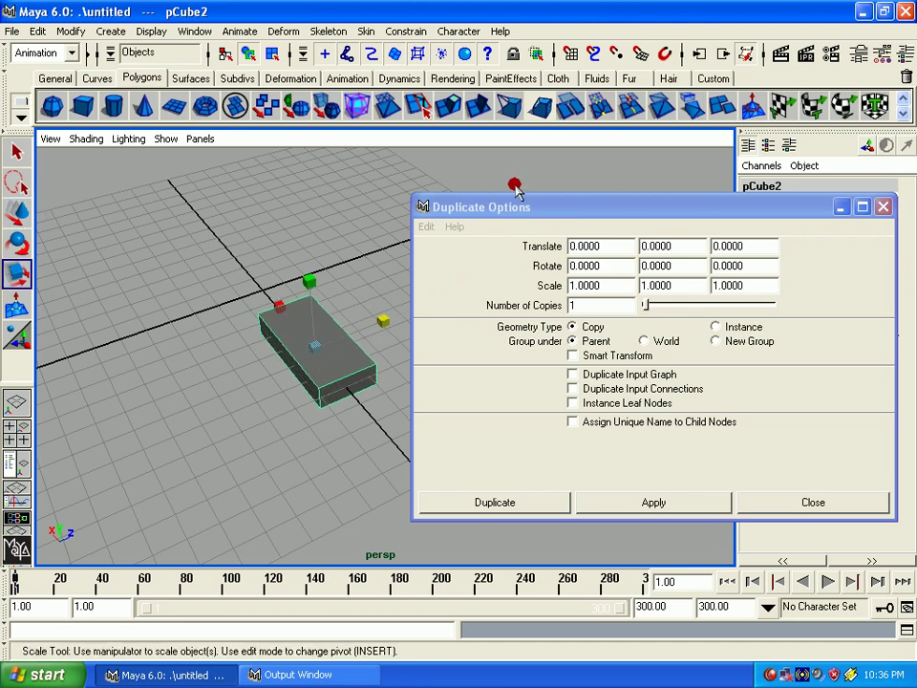
Move the slab's pivot out to its end in pivot-edit mode
key("Insert")
left_click(314, 345)
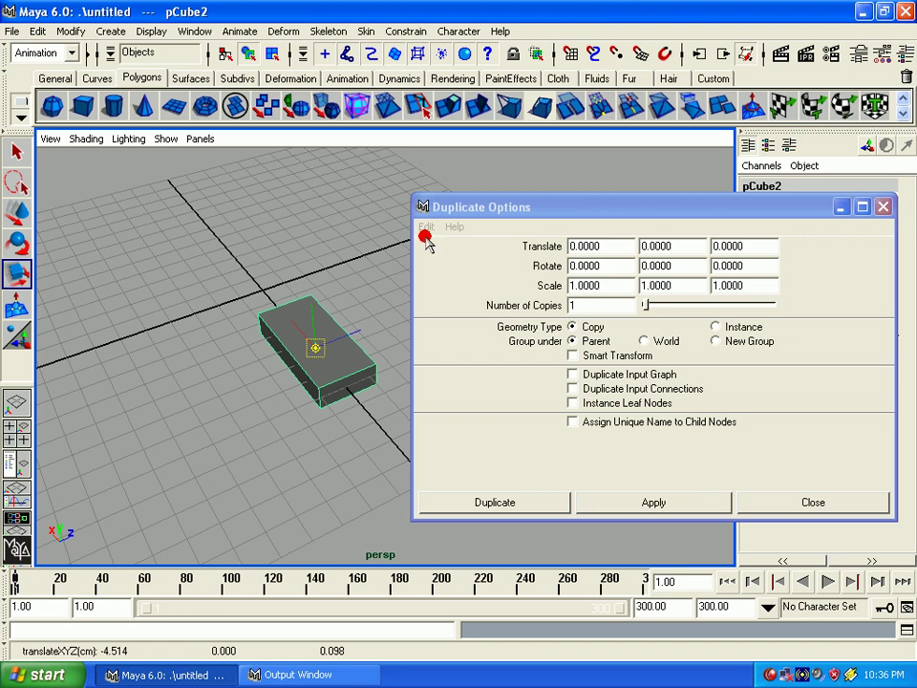
left_click_drag(252, 333, 348, 384, "alt")
key("w")
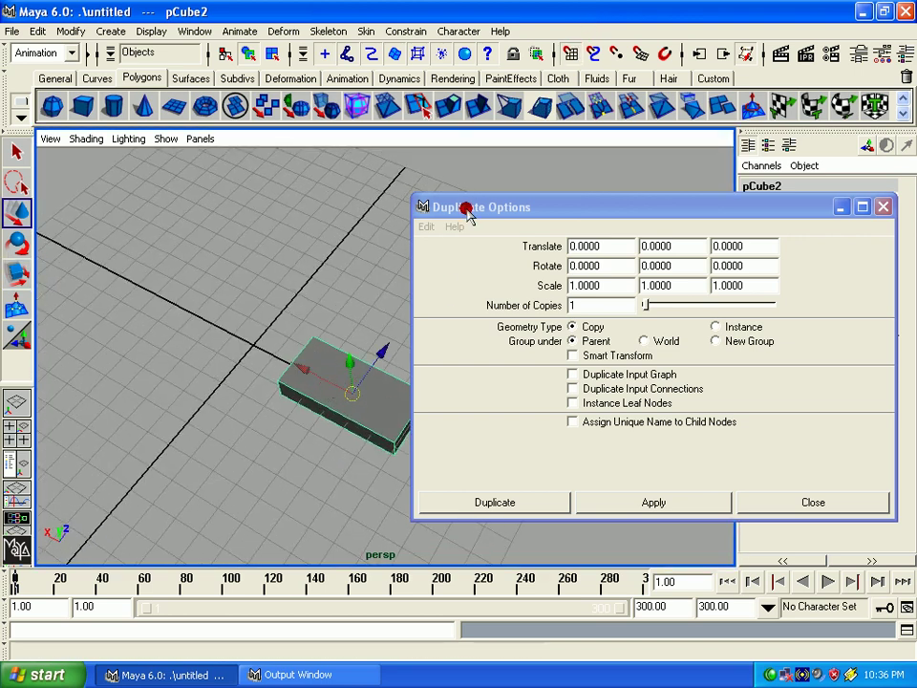
key("Insert")
left_click_drag(344, 383, 254, 344)
key("Insert")
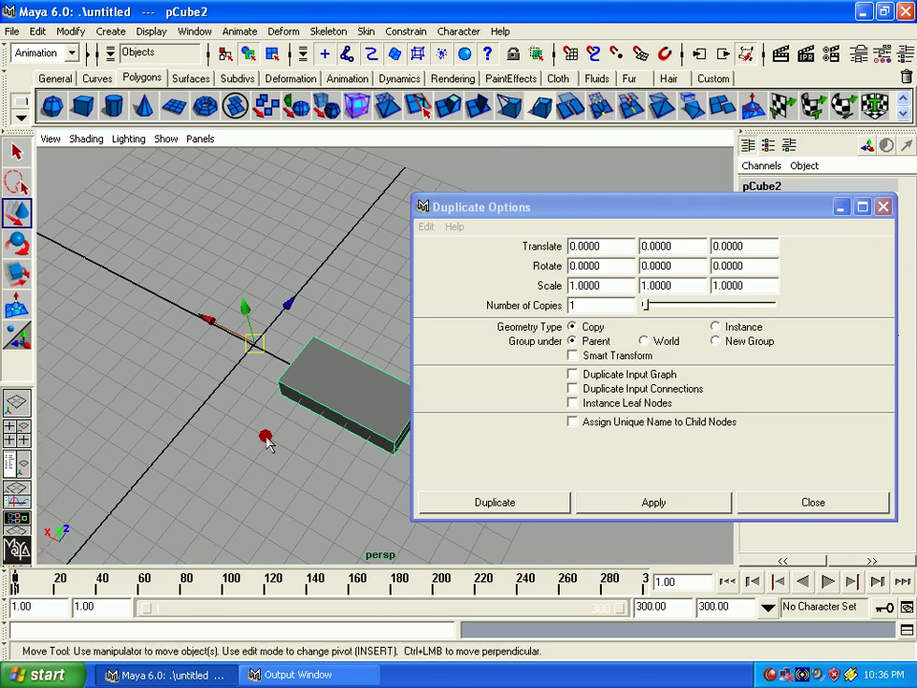
left_click_drag(267, 435, 239, 406, "alt")
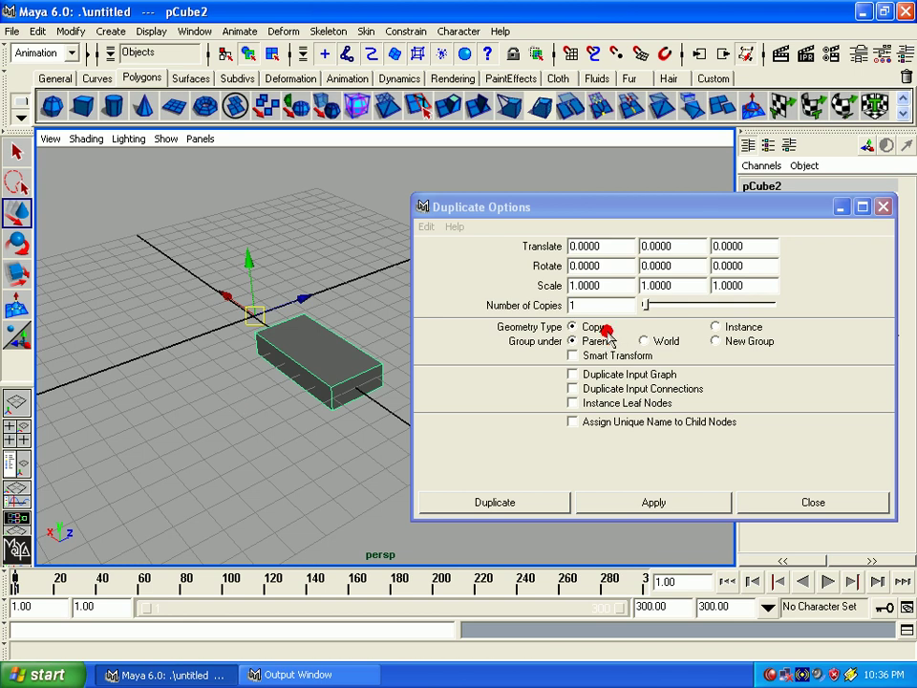
Test a single copy raised by Translate Y 1, then undo it
left_click(693, 248)
left_click(688, 250)
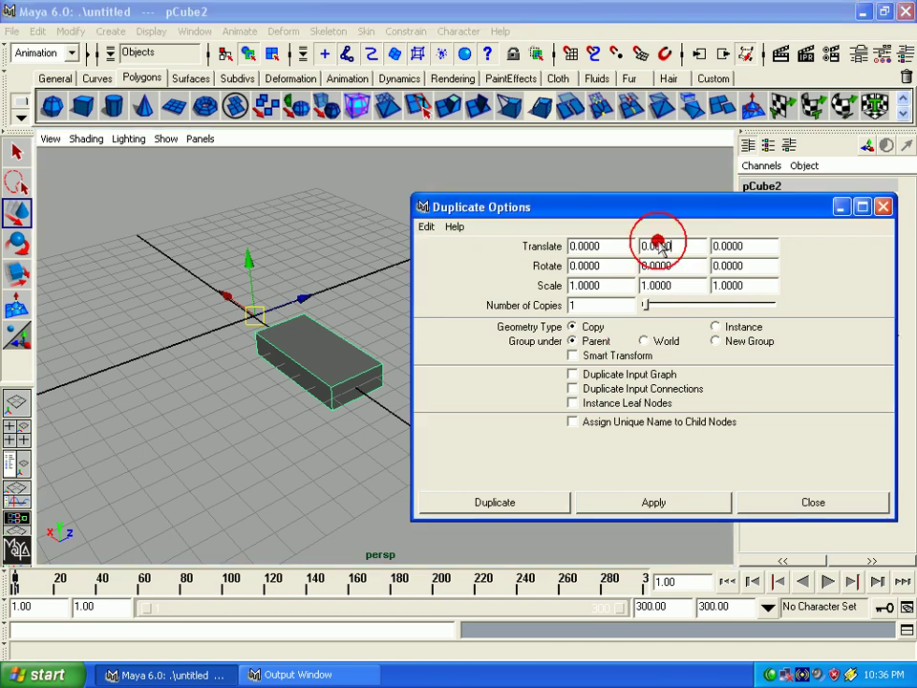
left_click(582, 247)
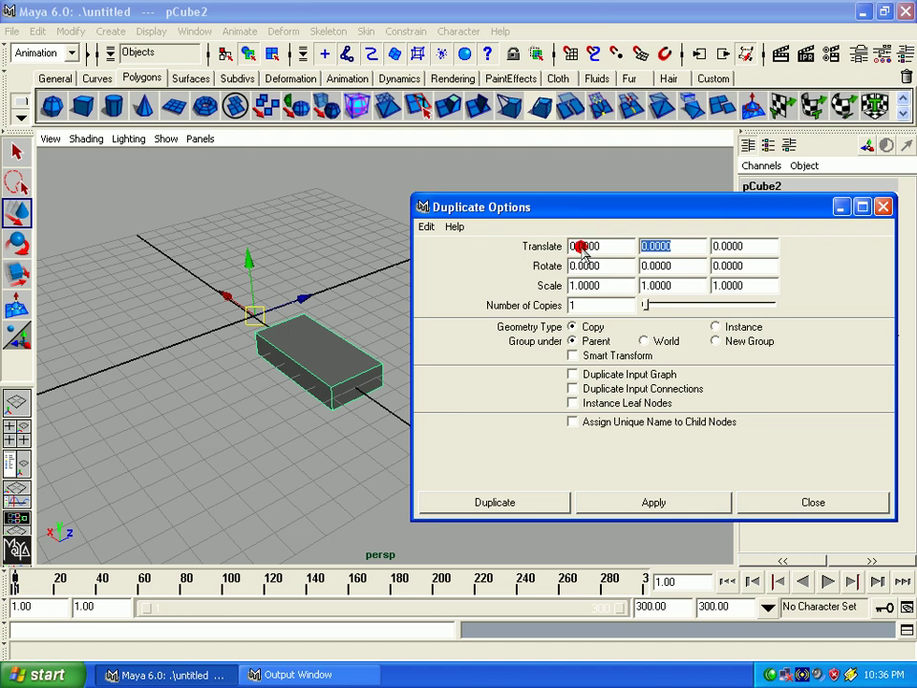
left_click(636, 507)
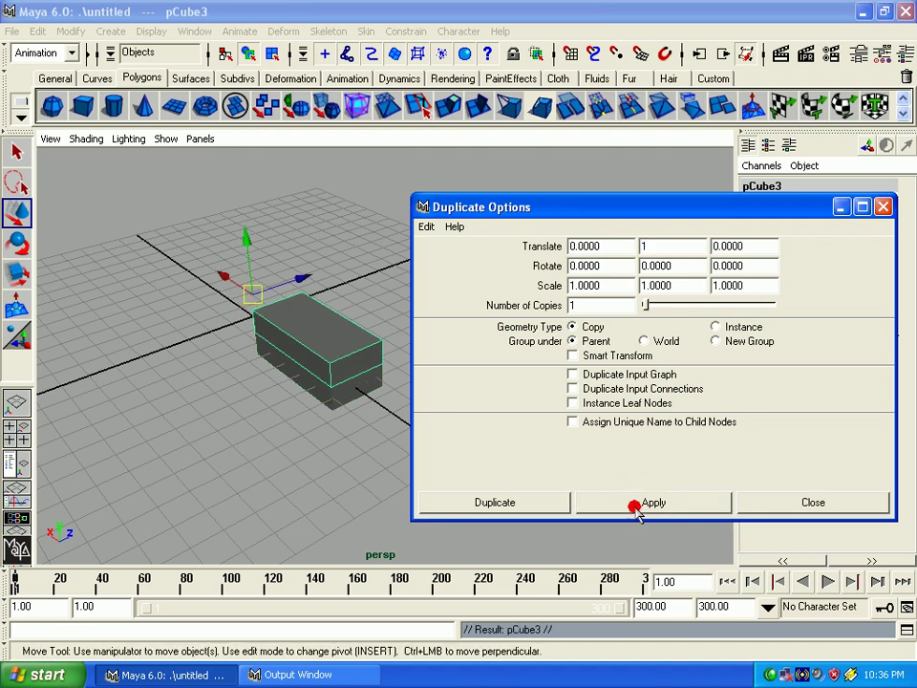
left_click_drag(378, 446, 314, 370, "alt")
middle_click_drag(315, 369, 312, 361, "alt")
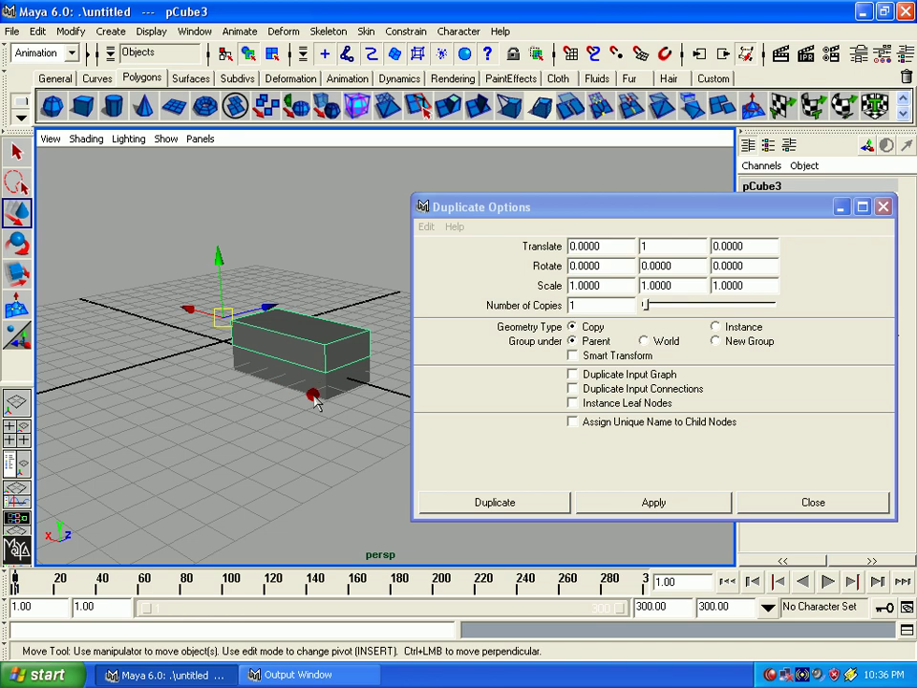
key("ctrl+z")
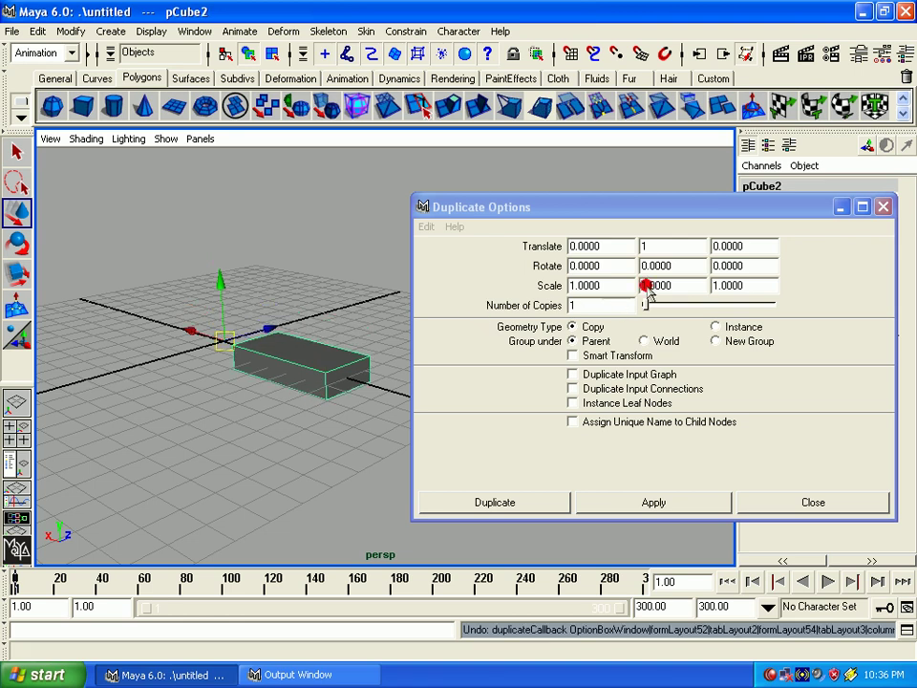
Set Rotate Y to 25 with 10 copies and apply to build the spiral staircase
left_click(694, 268)
left_click_drag(688, 266, 564, 267)
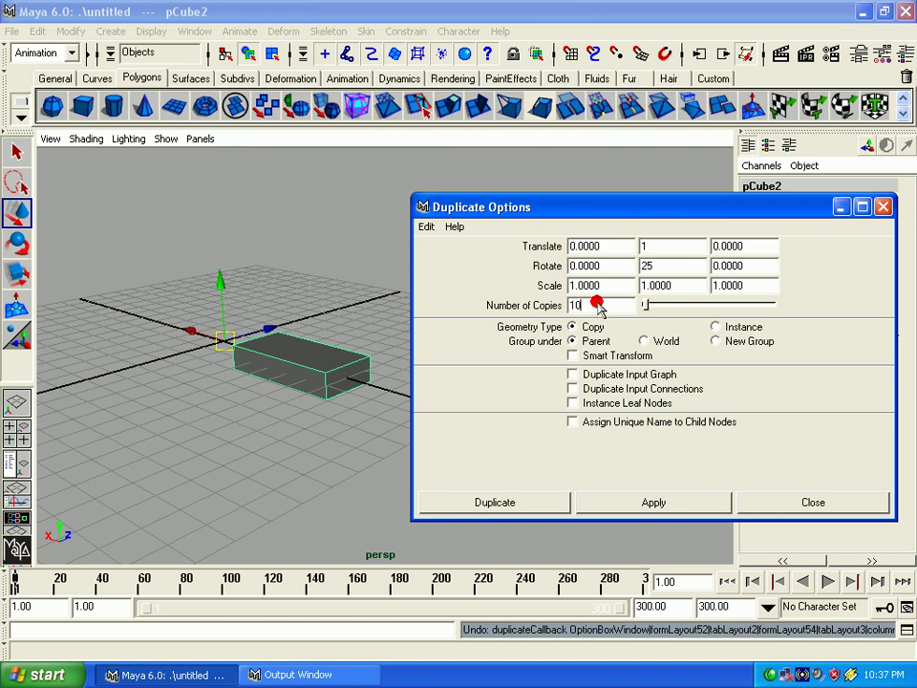
left_click(647, 501)
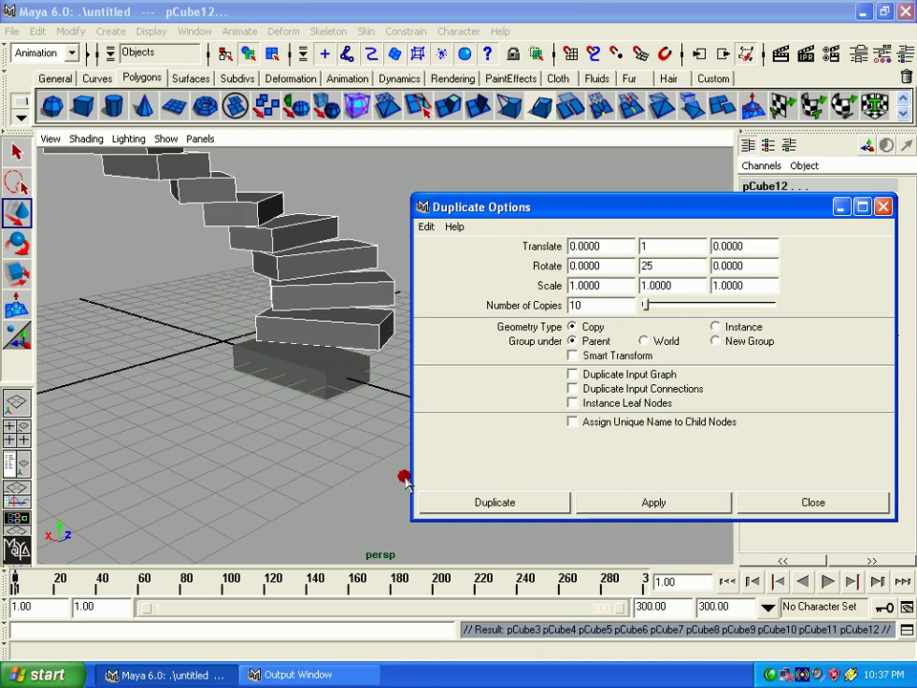
left_click_drag(405, 481, 298, 437, "alt")
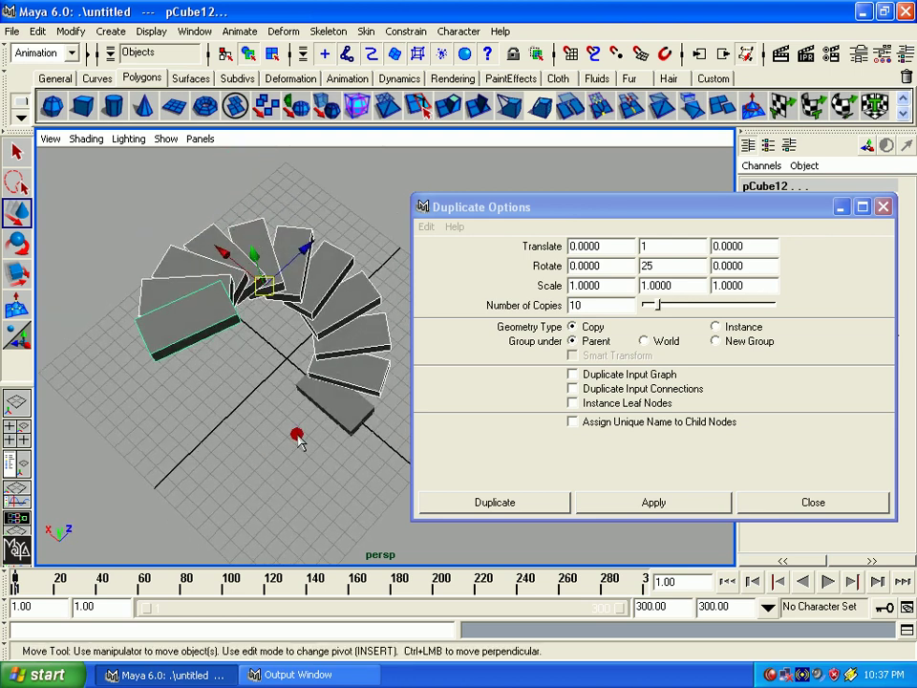
Undo the staircase and rebuild it with Rotate Y set to 15
key("ctrl+z")
left_click(518, 264)
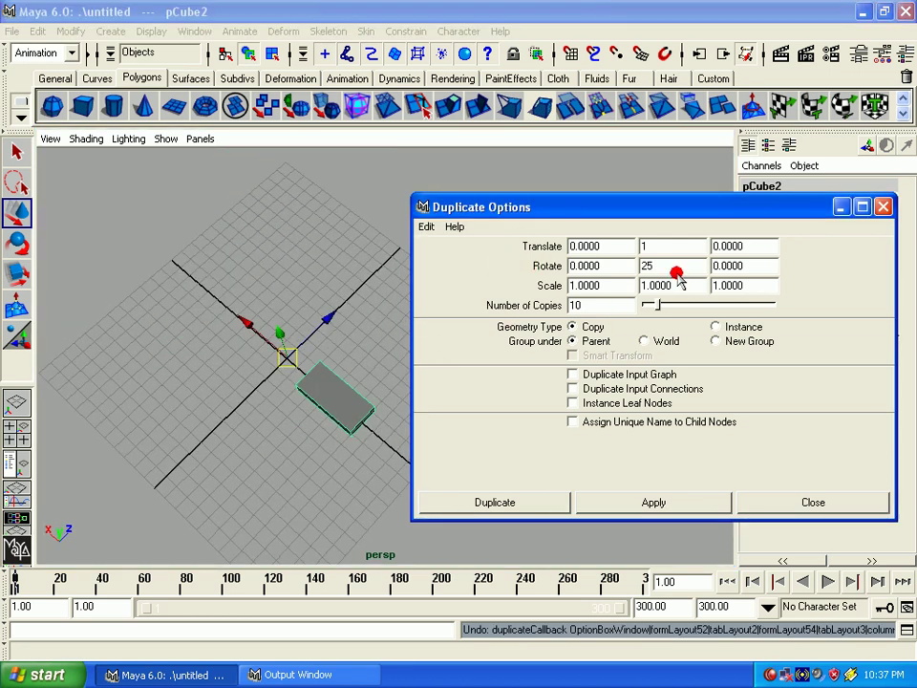
left_click_drag(678, 273, 519, 251)
left_click(643, 504)
left_click_drag(406, 454, 333, 380, "alt")
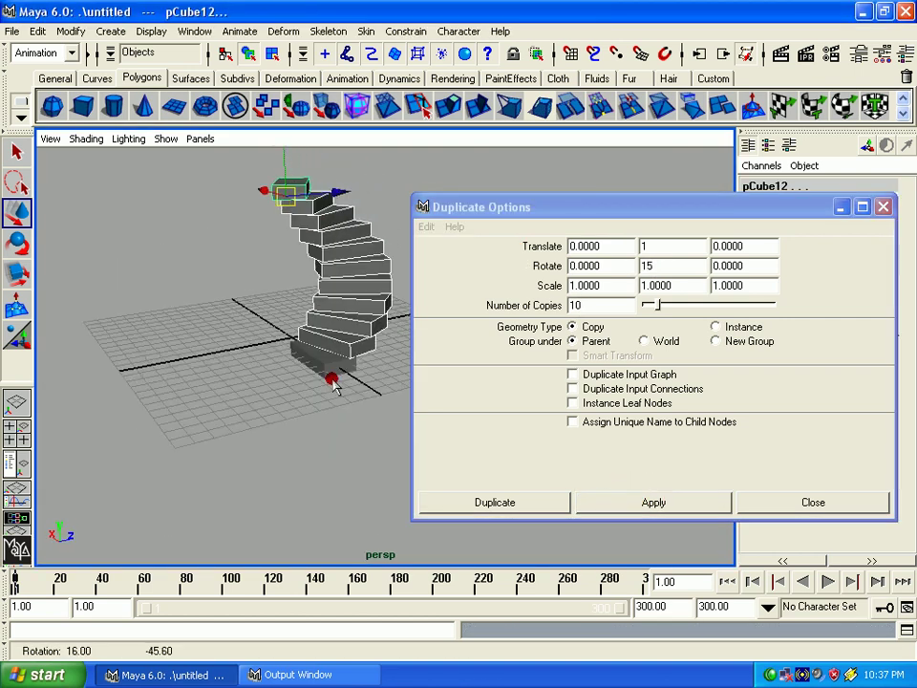
middle_click_drag(340, 386, 339, 443, "alt")
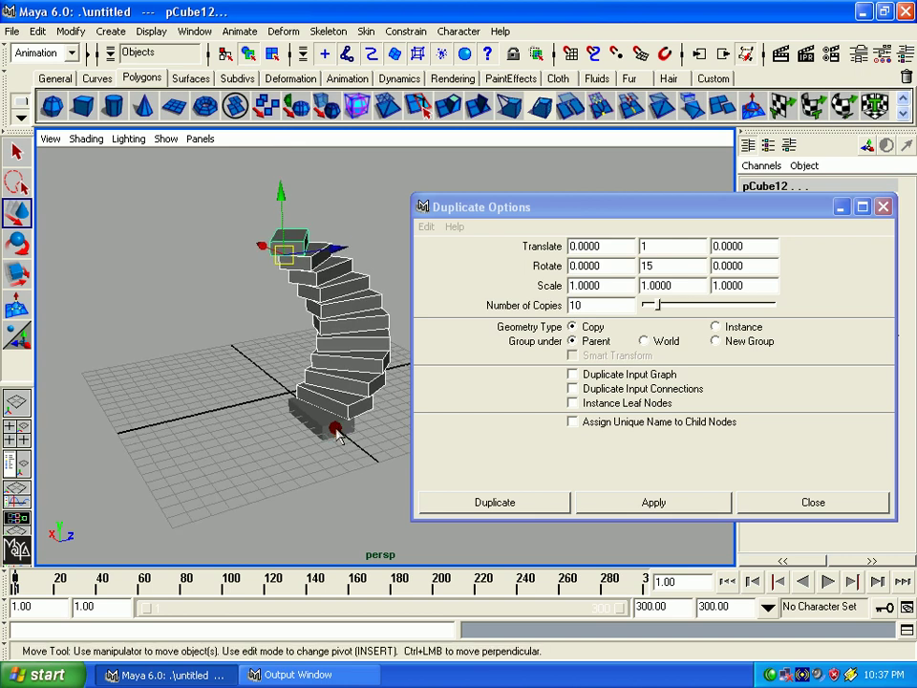
Inspect the 15-degree staircase from several angles, then undo it
double_click(667, 265)
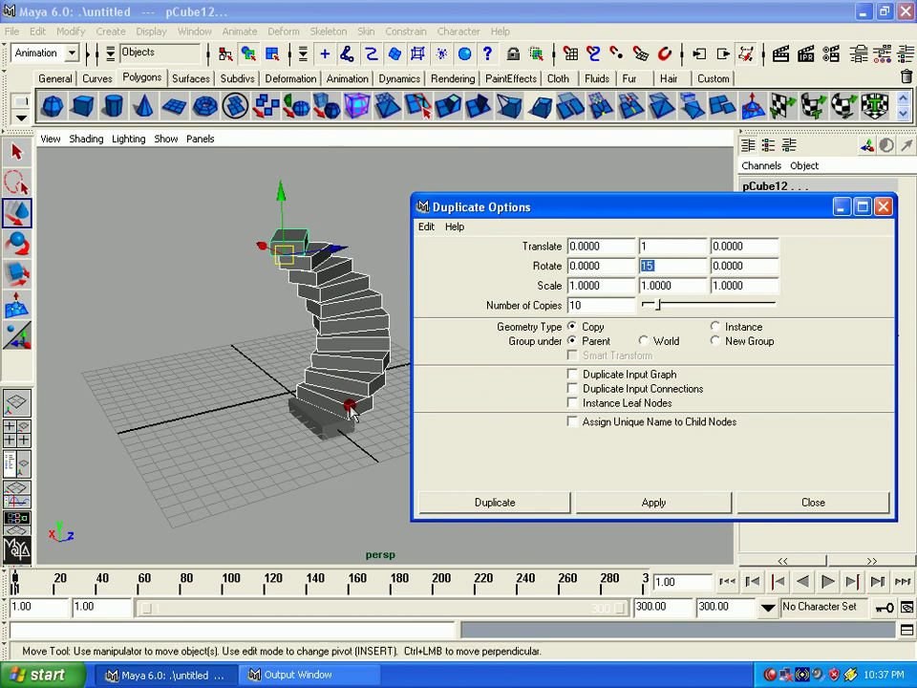
left_click_drag(352, 409, 304, 437, "alt")
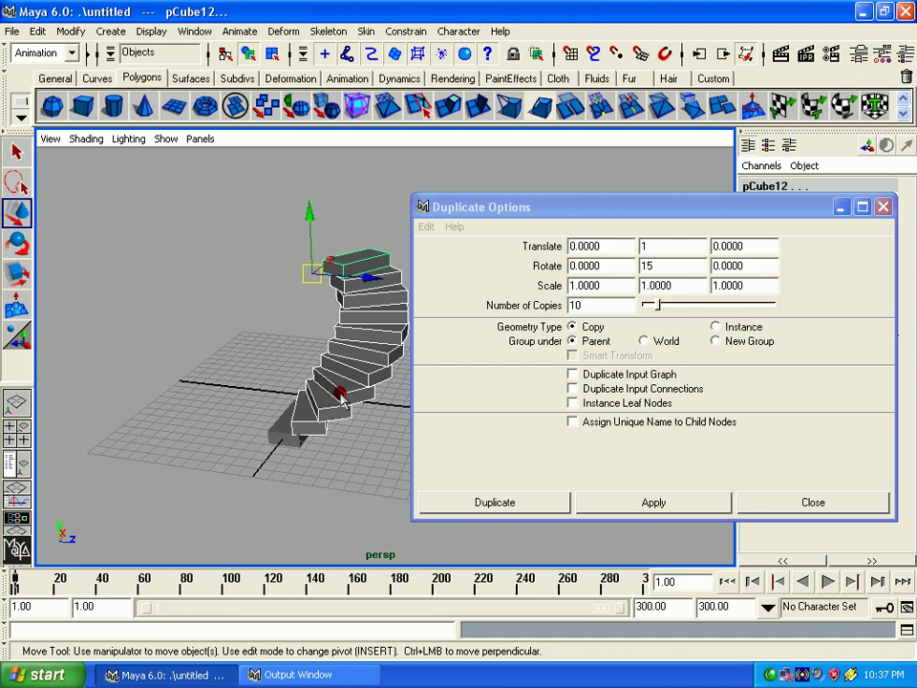
left_click_drag(346, 384, 308, 375, "alt")
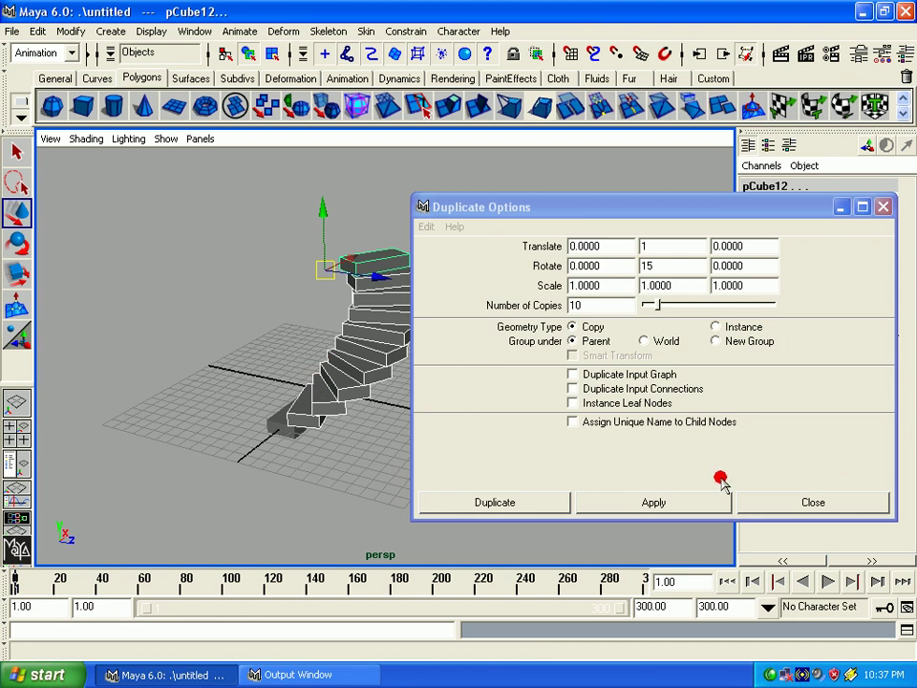
key("ctrl+z")
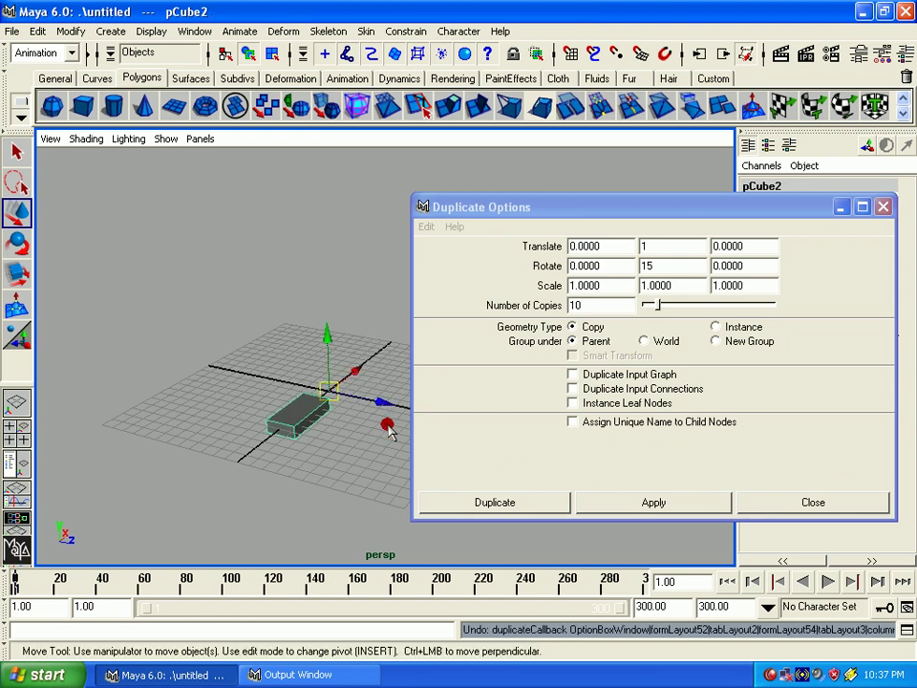
Reset Duplicate Options to defaults and make one plain copy of the slab
left_click(421, 229)
left_click(430, 260)
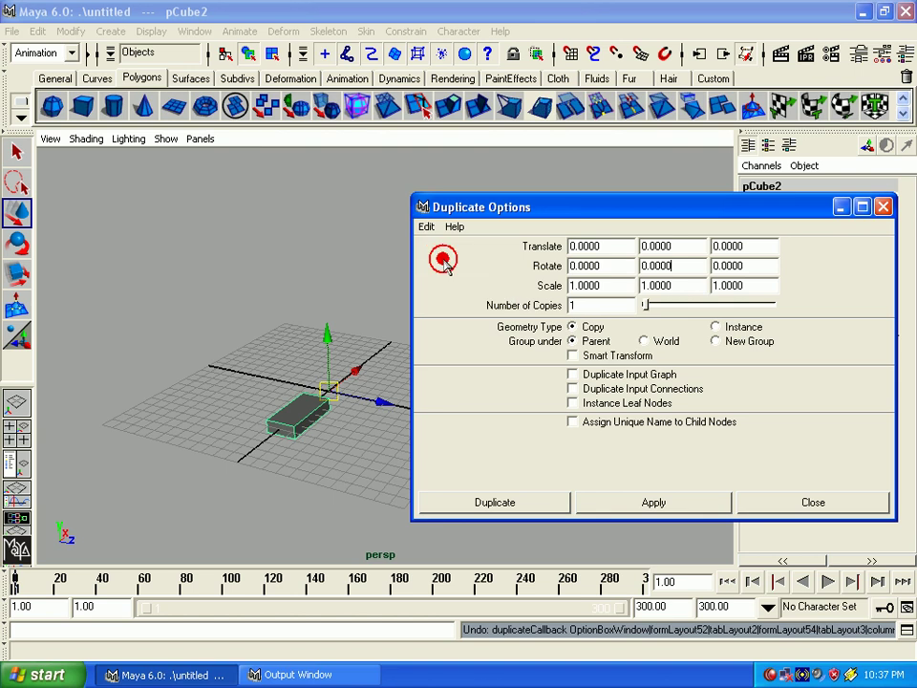
left_click(676, 506)
left_click(776, 506)
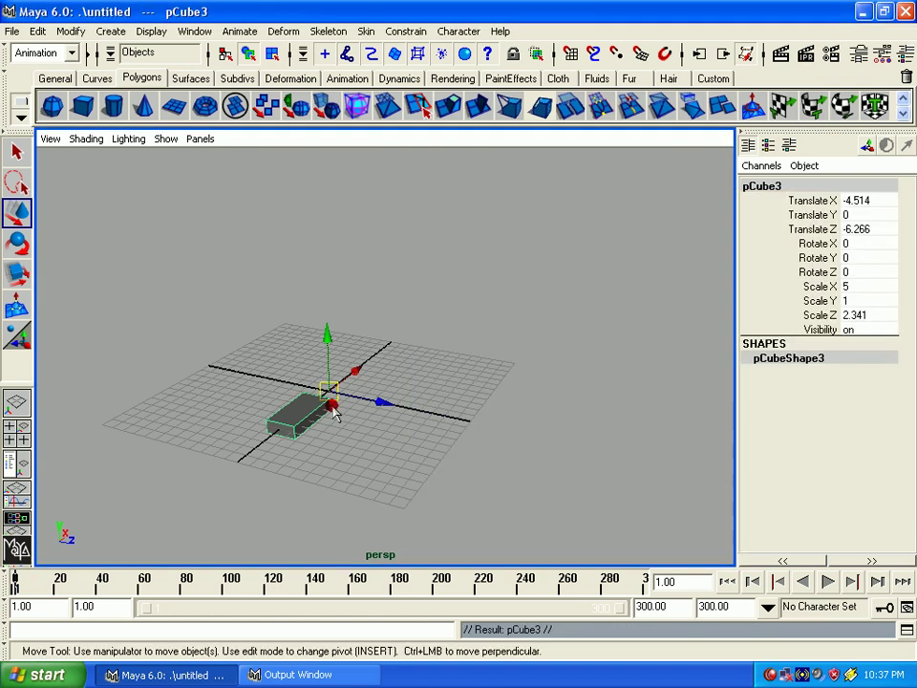
Slide the copy along Z beside the original, then select the original slab
left_click_drag(334, 409, 487, 466)
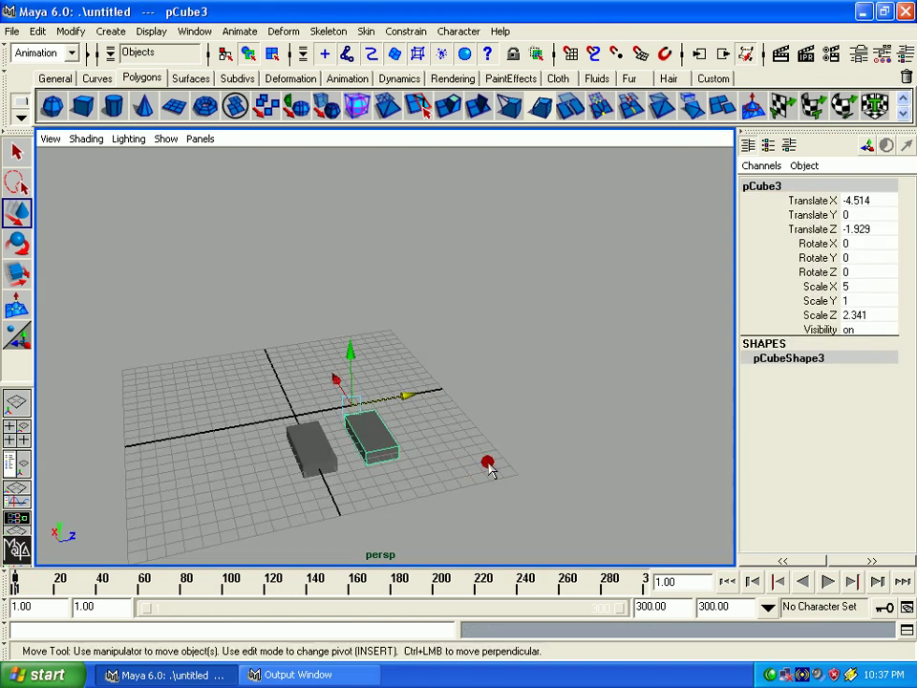
right_click_drag(425, 457, 482, 344, "alt")
left_click_drag(481, 344, 512, 311, "alt")
right_click_drag(512, 312, 497, 398, "alt")
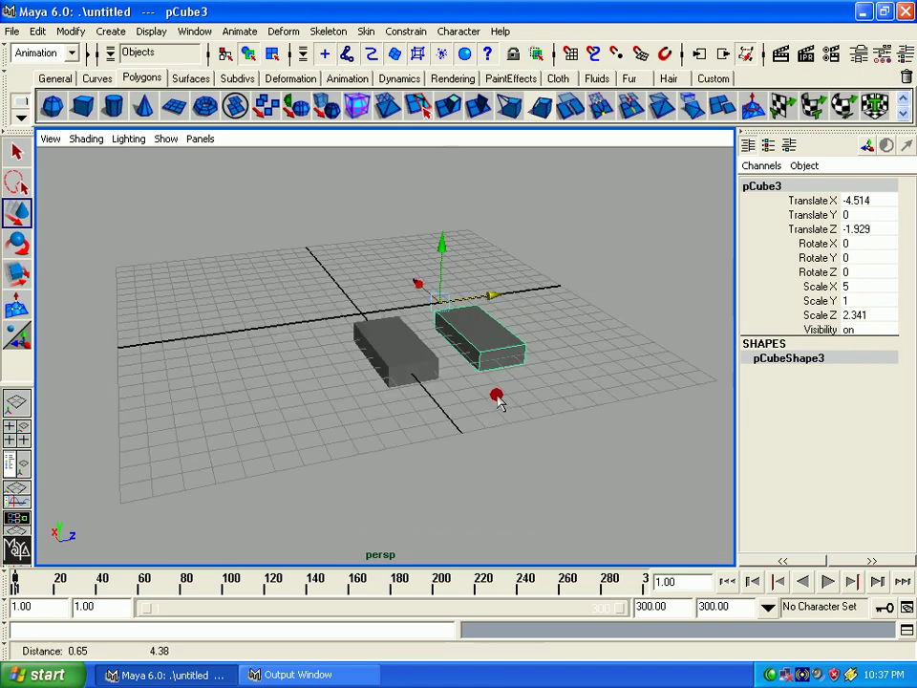
left_click_drag(498, 397, 521, 397, "alt")
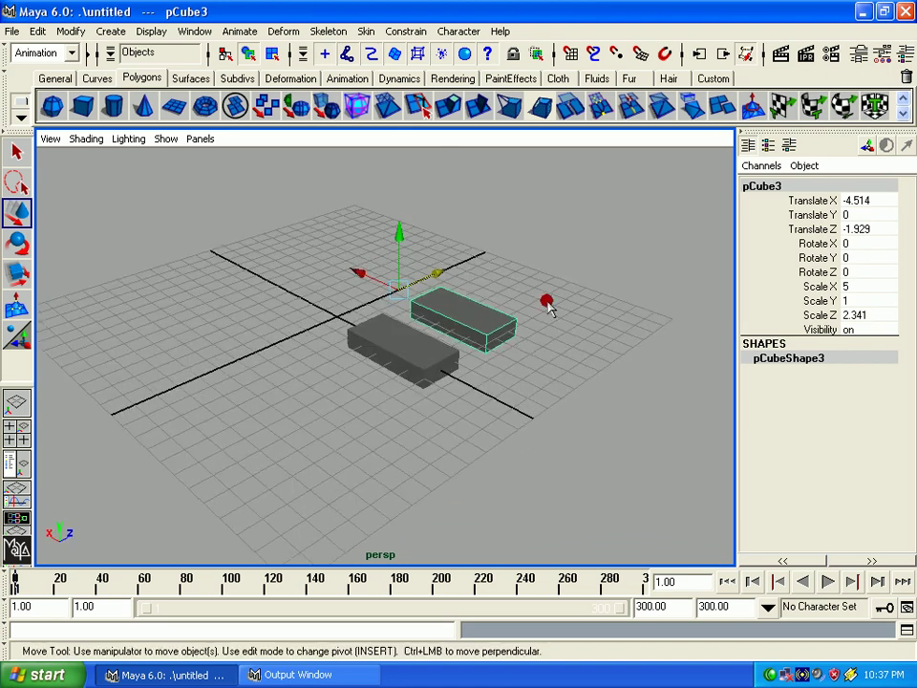
left_click(445, 373)
left_click(468, 344)
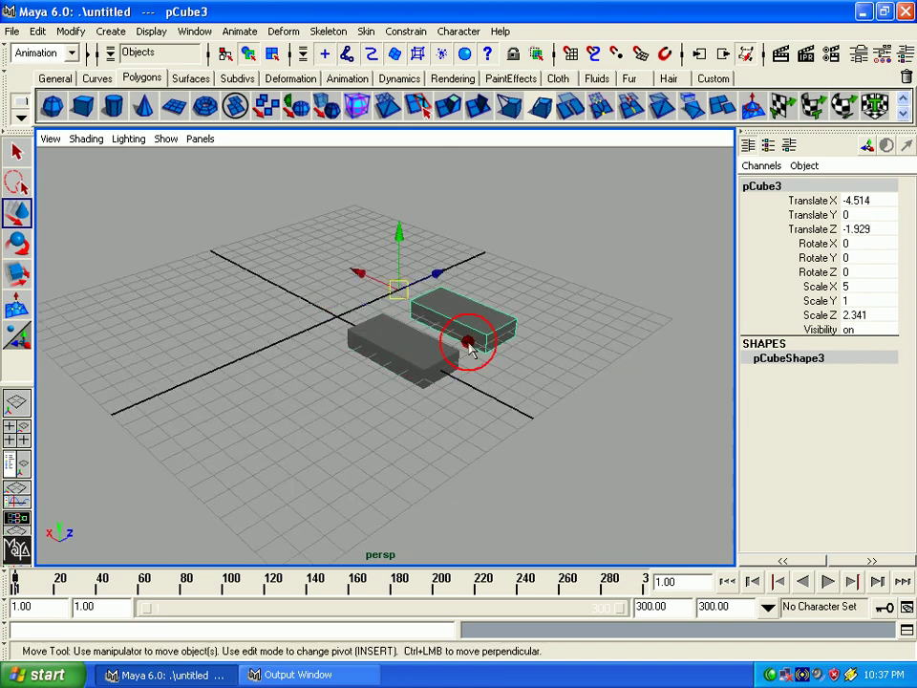
left_click(462, 350)
left_click(520, 306)
left_click(422, 362)
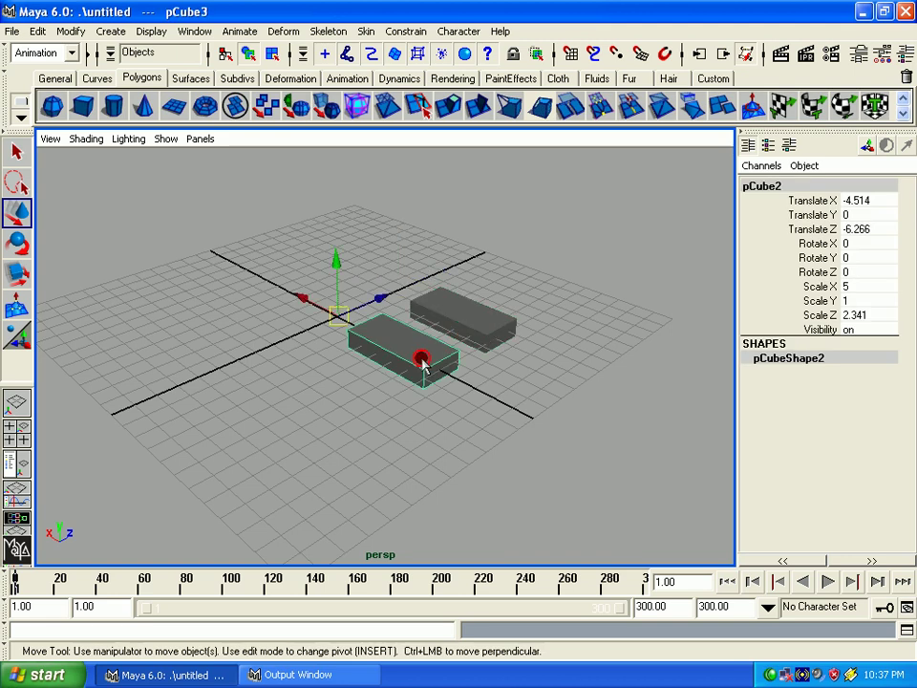
Undo to an empty scene, create a new cube, and flatten it into a square slab
key("z")
key("z")
key("z")
left_click(83, 105)
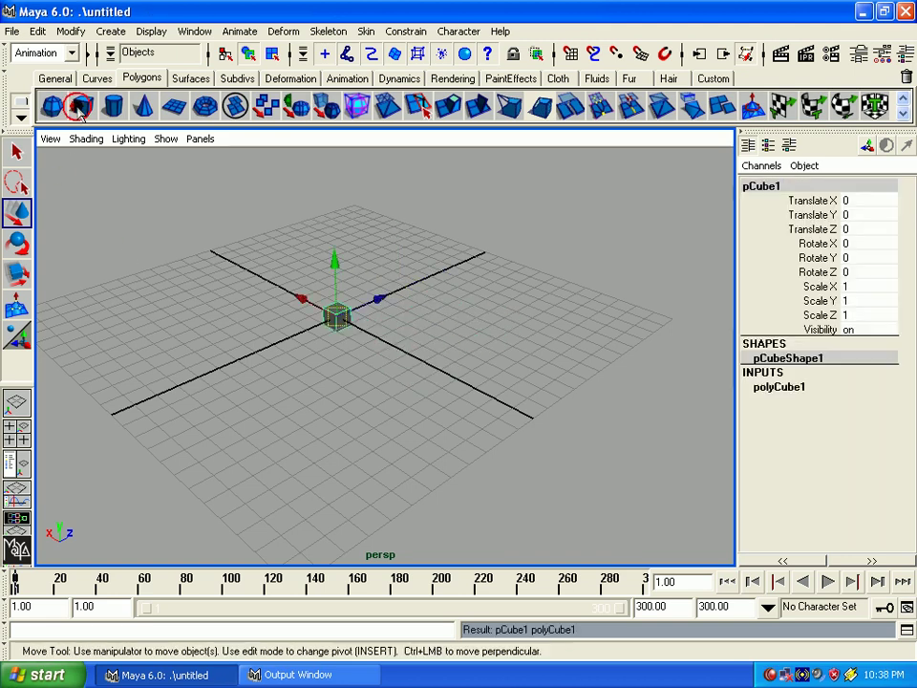
left_click_drag(287, 420, 357, 395, "alt")
key("r")
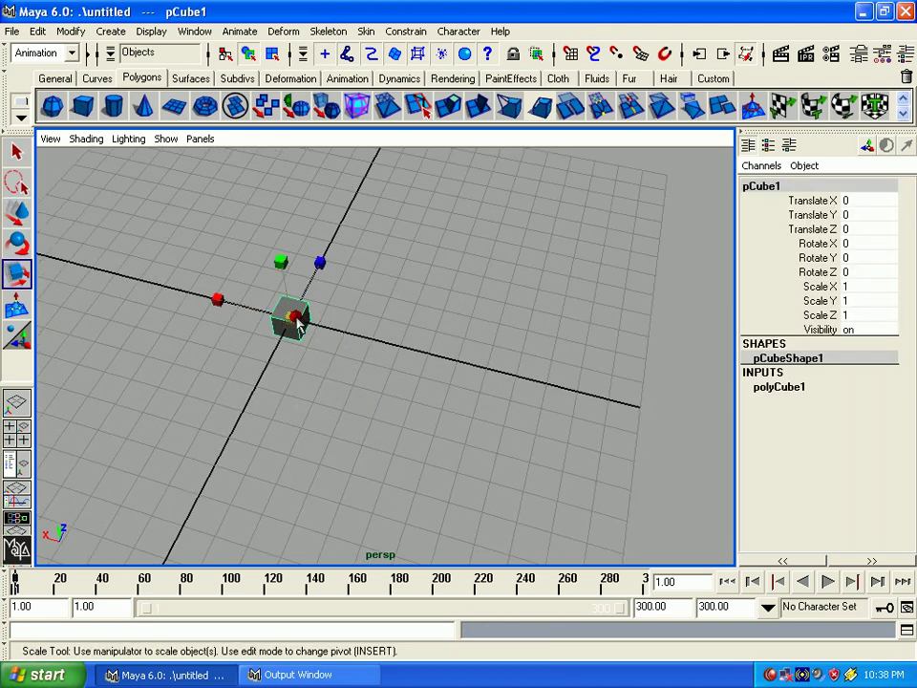
left_click_drag(290, 272, 363, 387)
key("w")
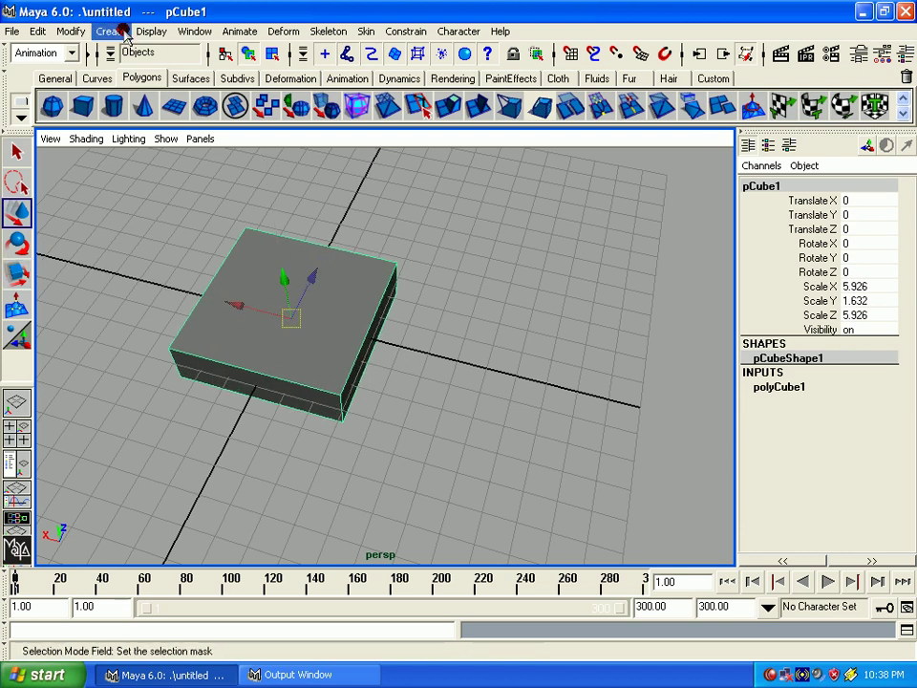
Duplicate the flat box with default settings so pCube2 sits exactly on pCube1
left_click(41, 32)
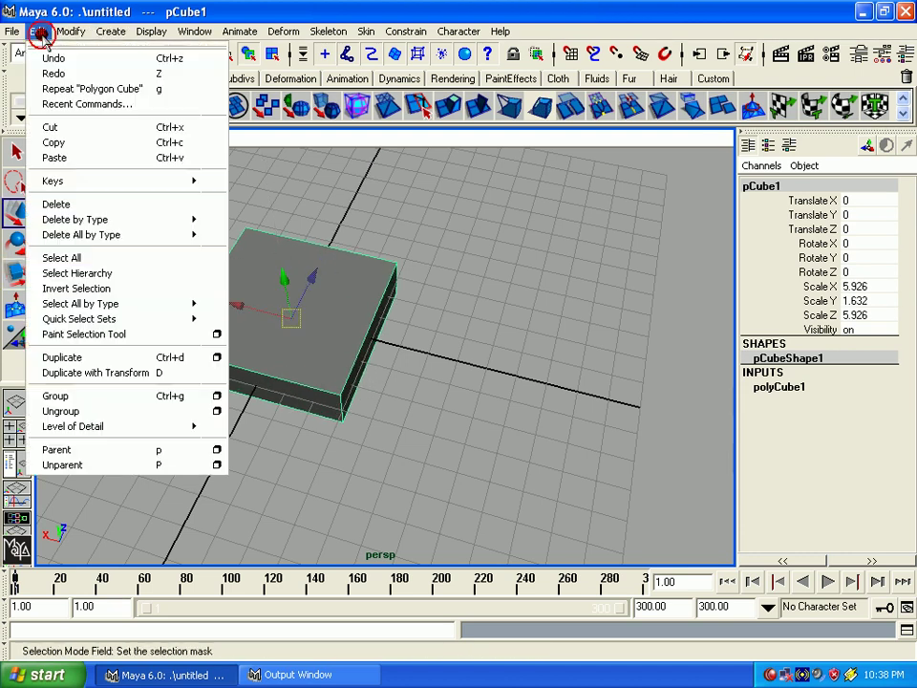
left_click(217, 357)
left_click(559, 215)
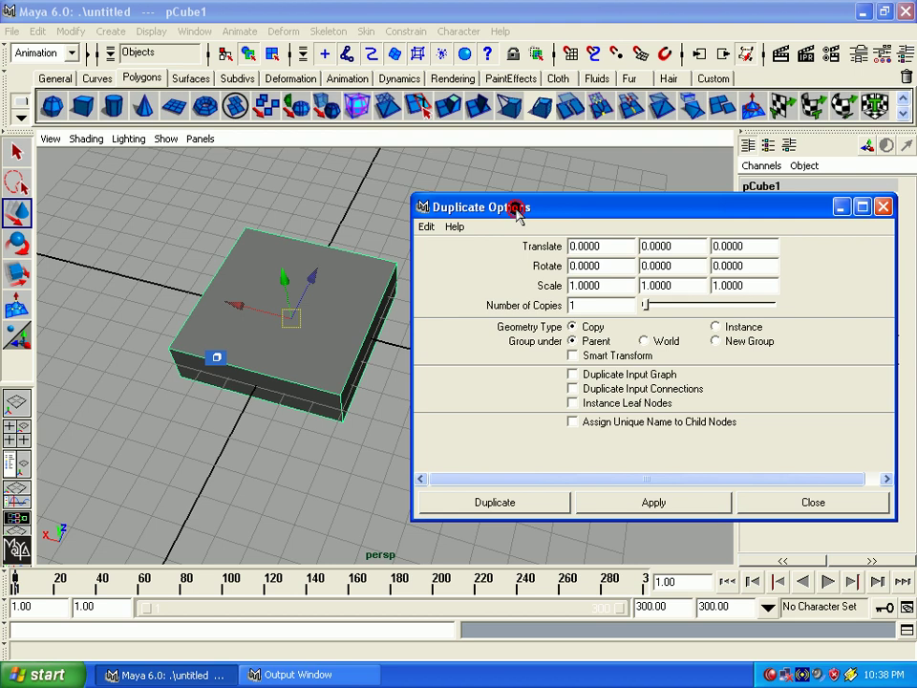
left_click_drag(516, 210, 480, 165)
left_click(390, 181)
left_click(410, 272)
left_click(576, 470)
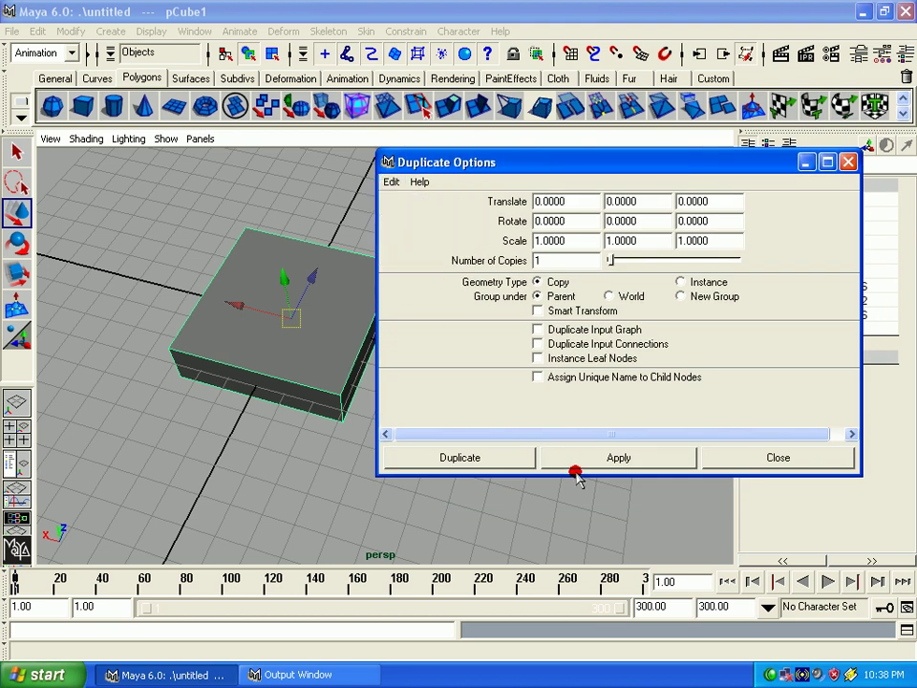
left_click(604, 457)
left_click(726, 457)
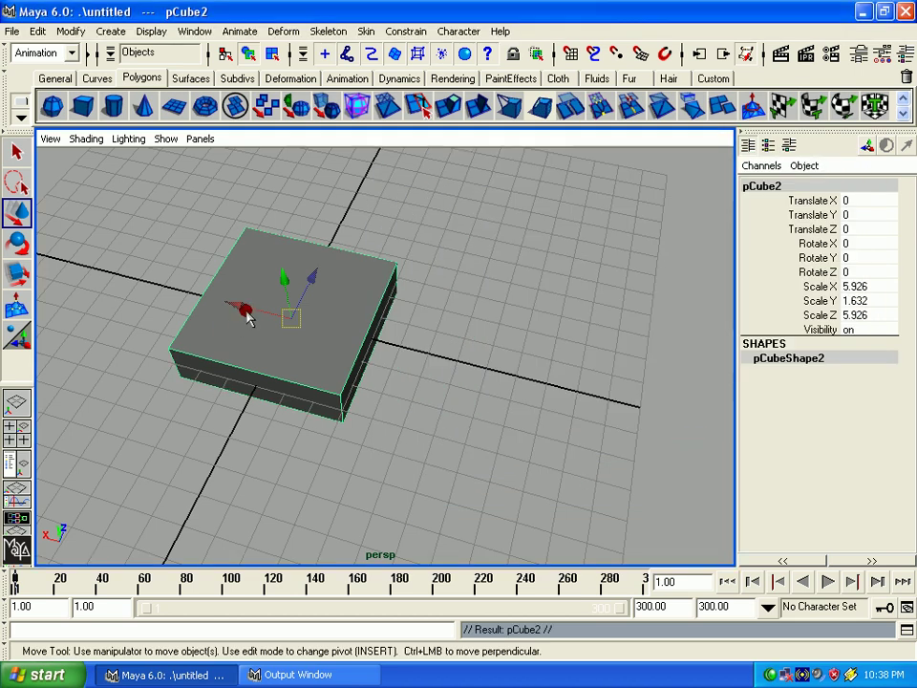
Slide pCube2 out along X and inspect pCube1's polyCube1 width, height and depth inputs
left_click_drag(246, 318, 464, 367)
left_click(295, 376)
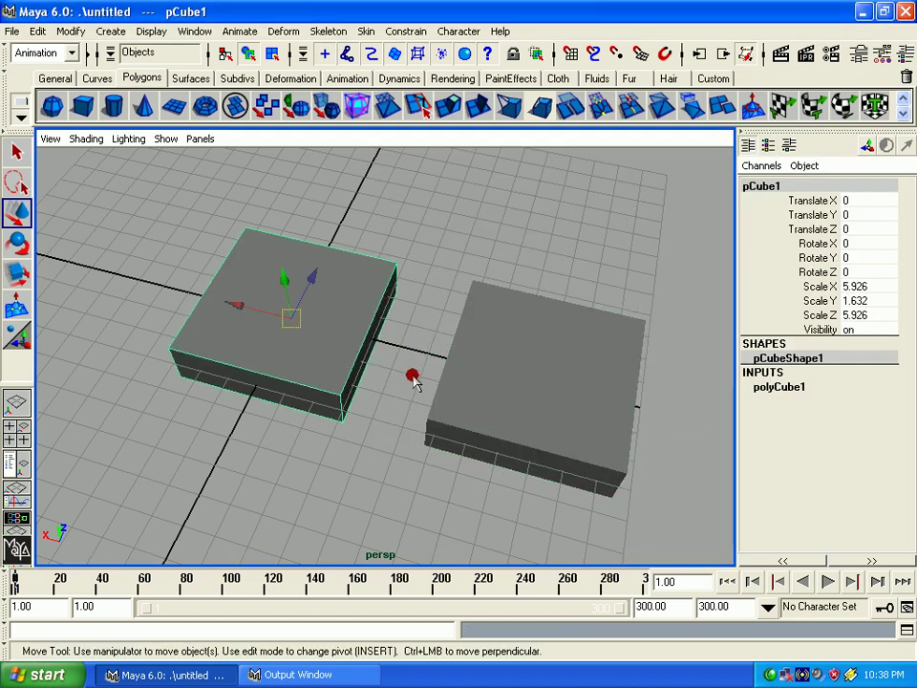
left_click(471, 369)
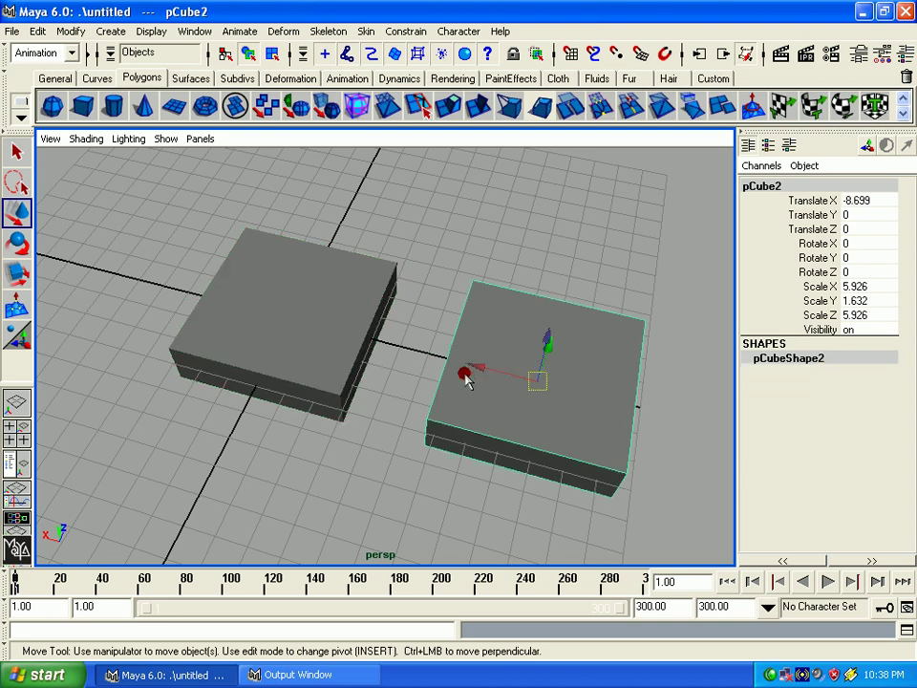
left_click(287, 296)
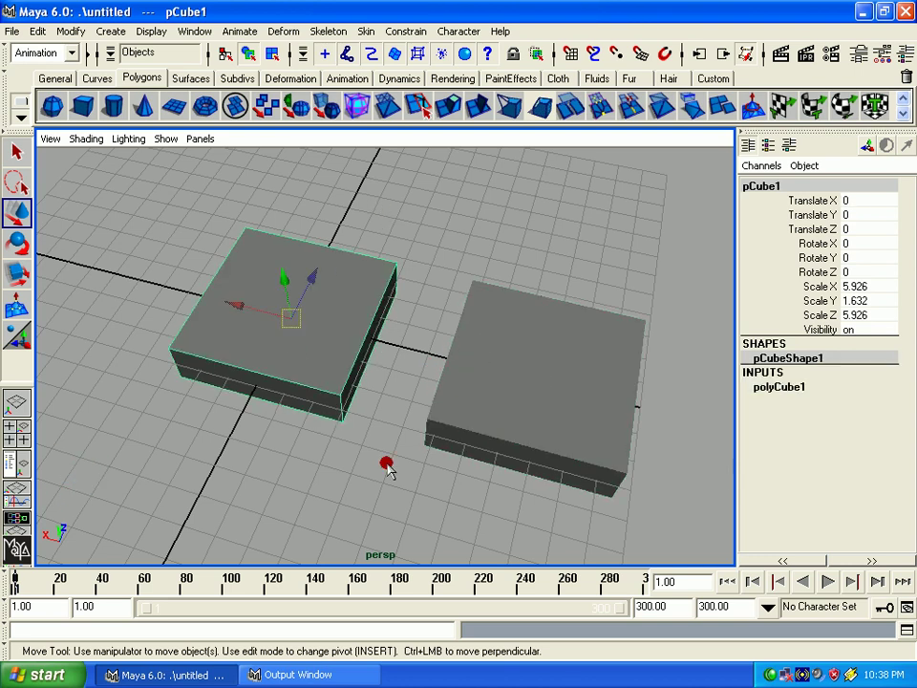
left_click(760, 387)
left_click(819, 401)
left_click(822, 415)
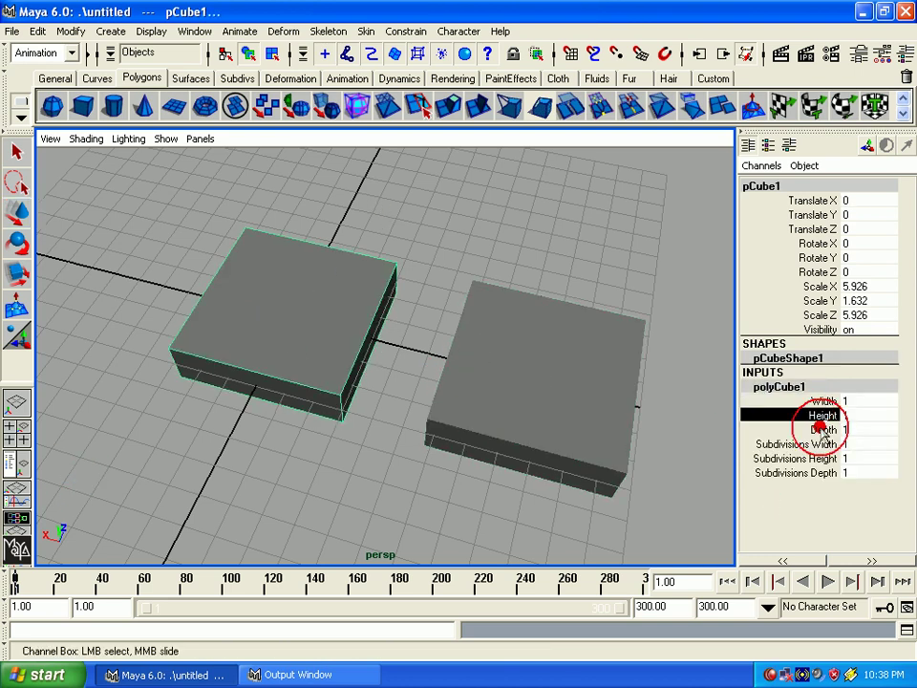
left_click(821, 429)
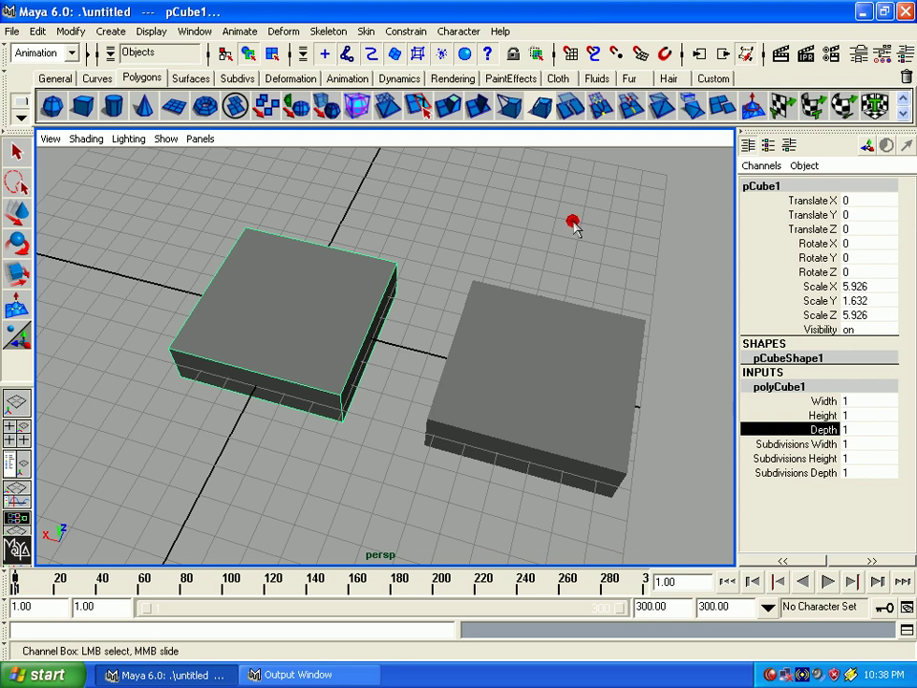
Select pCube2 and check that its channel box lists no polyCube inputs
left_click(518, 466)
key("w")
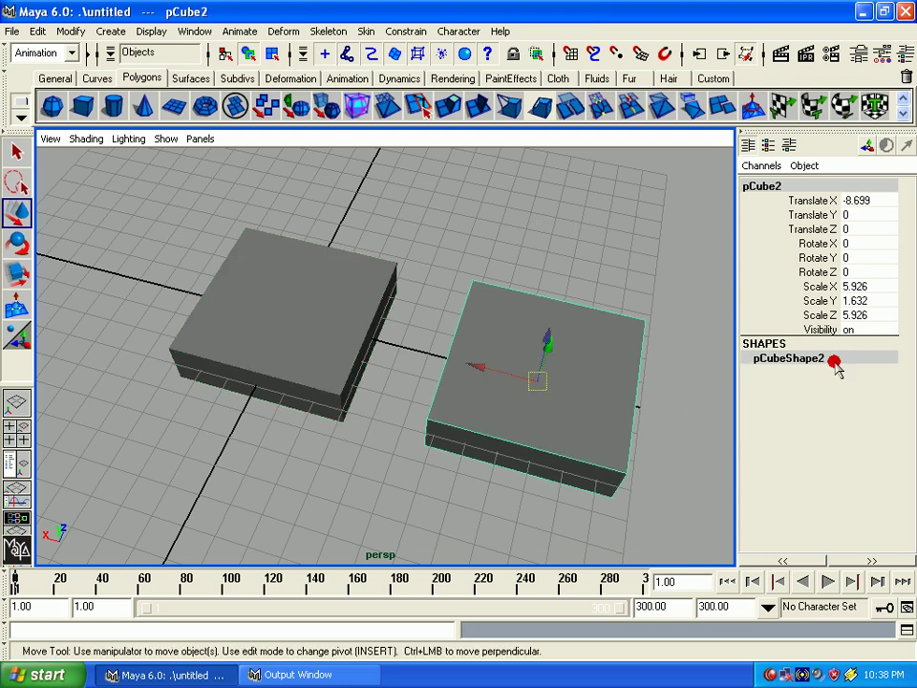
double_click(800, 359)
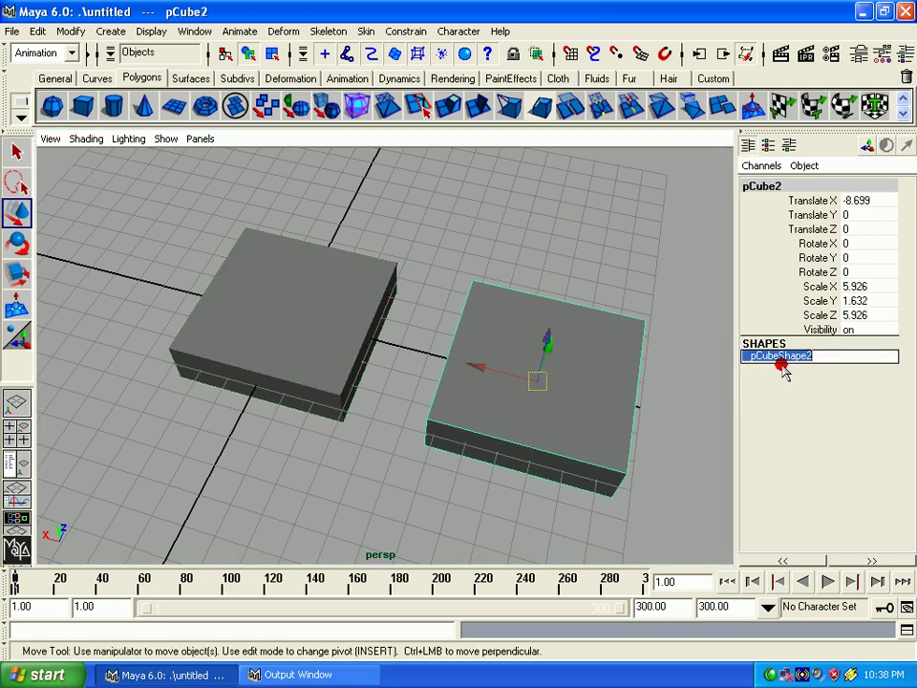
left_click(632, 266)
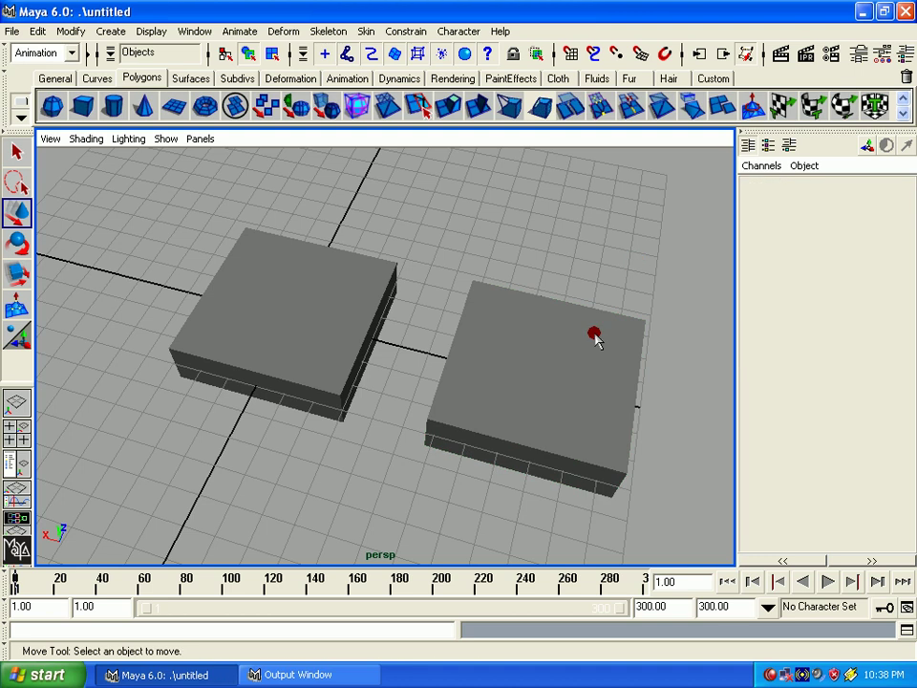
left_click(506, 375)
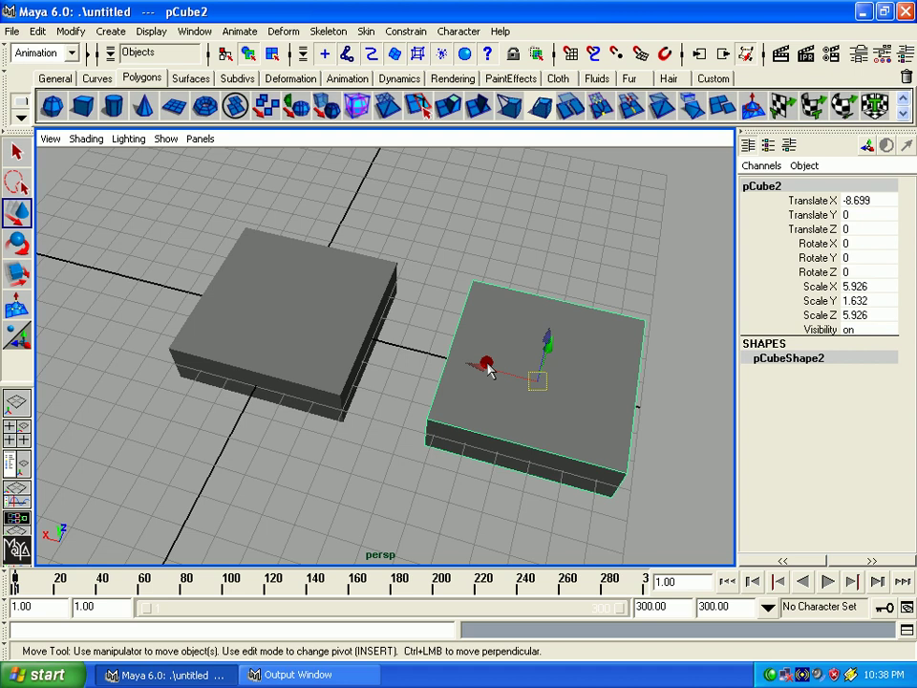
Delete pCube2 and duplicate pCube1 five times with Duplicate Input Graph turned on
key("Delete")
left_click(297, 386)
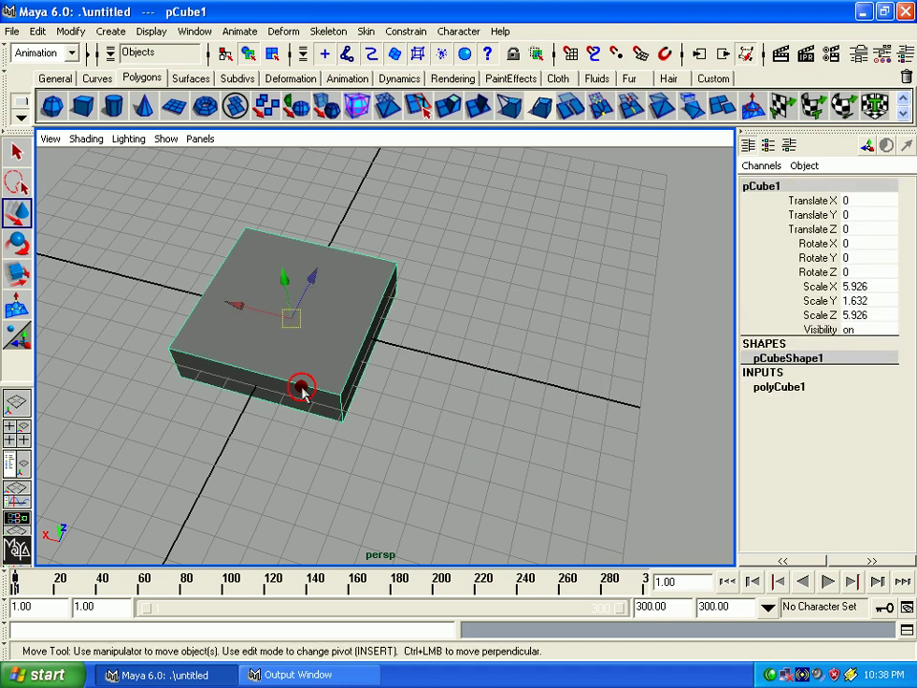
left_click(41, 31)
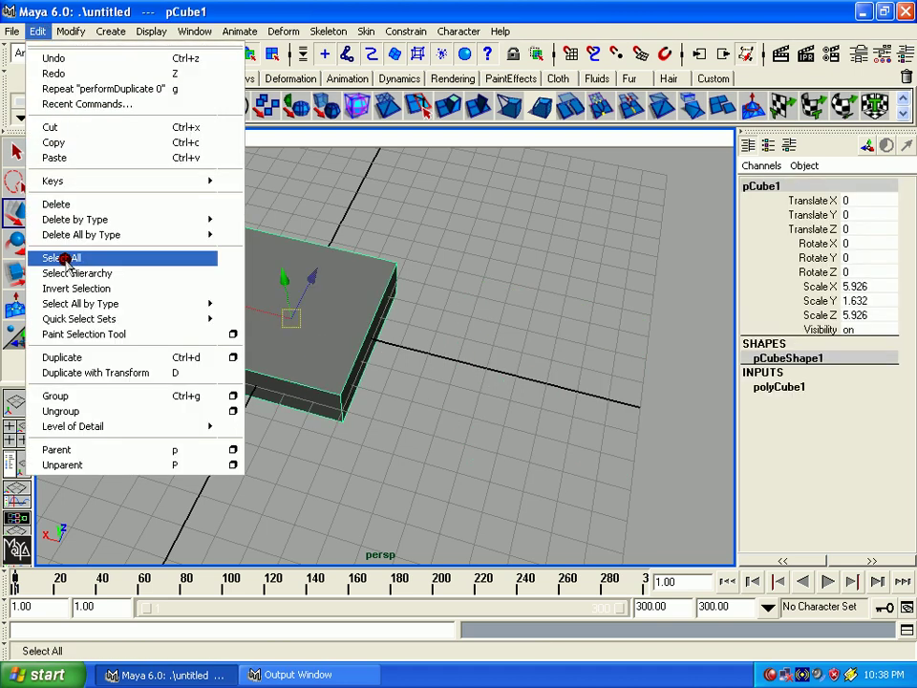
left_click(232, 356)
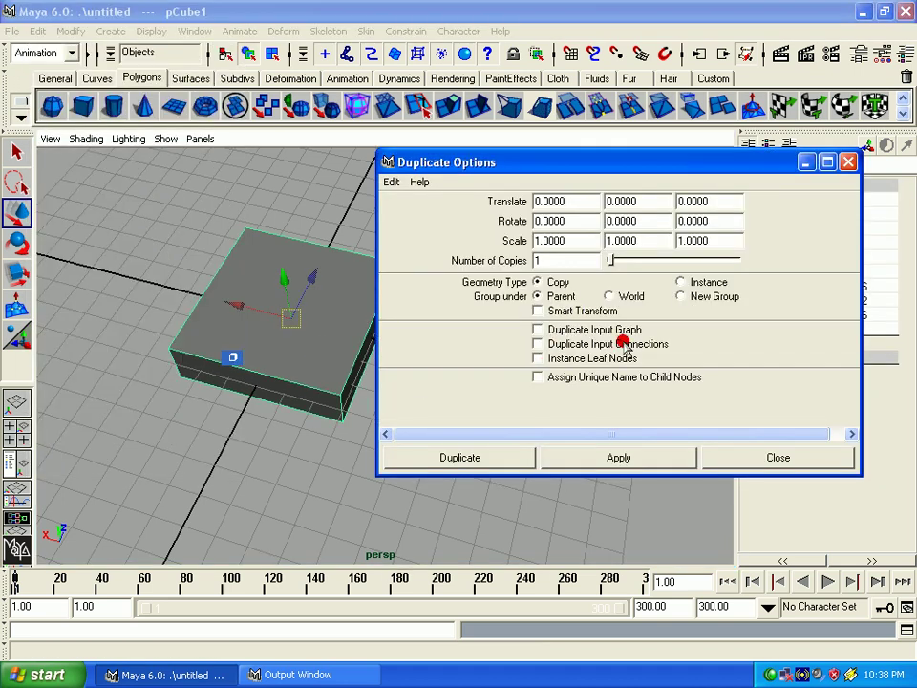
left_click(564, 330)
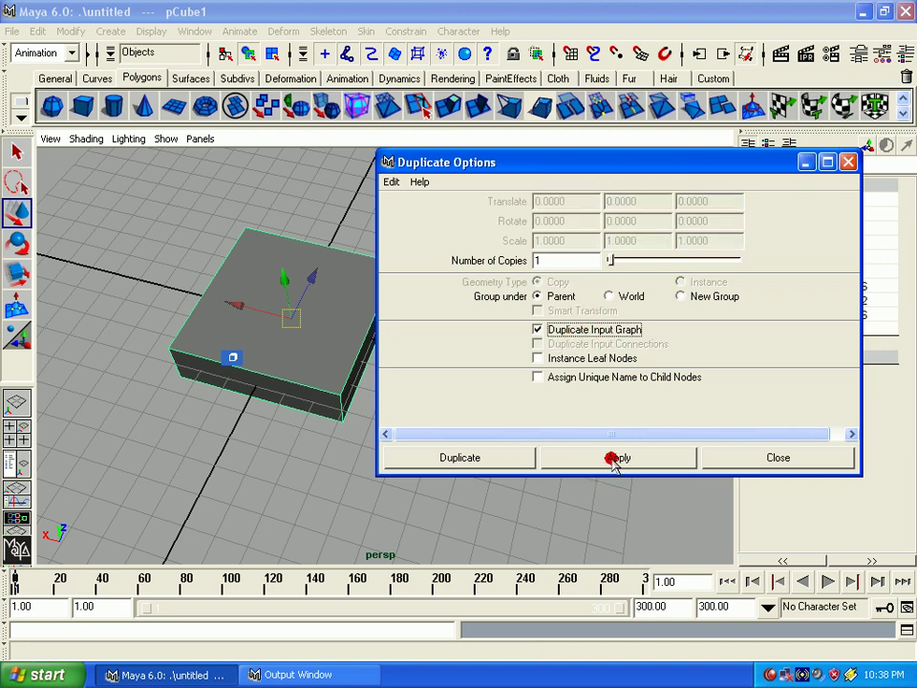
left_click(613, 257)
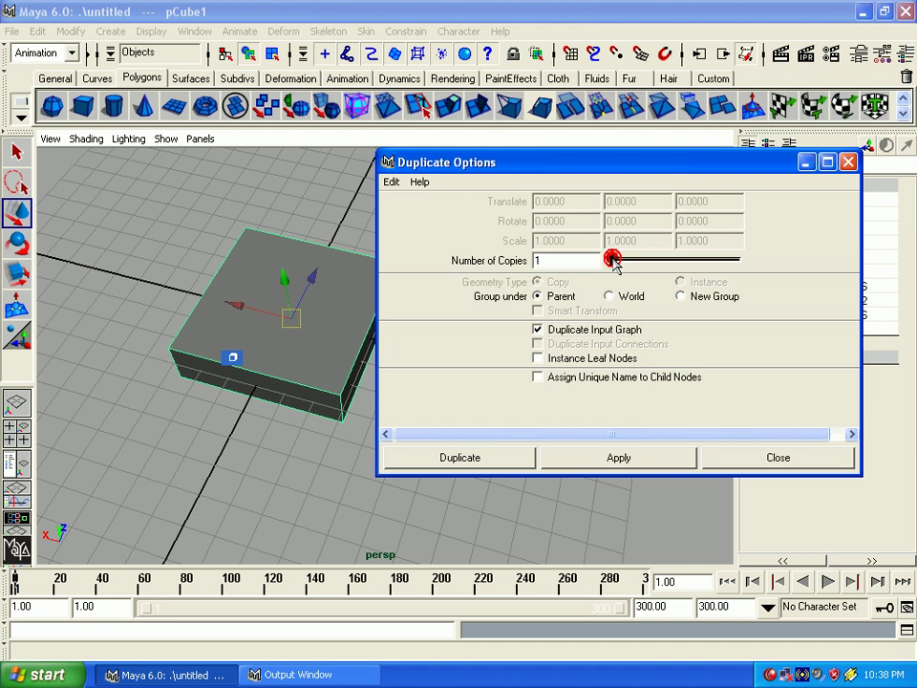
left_click(615, 457)
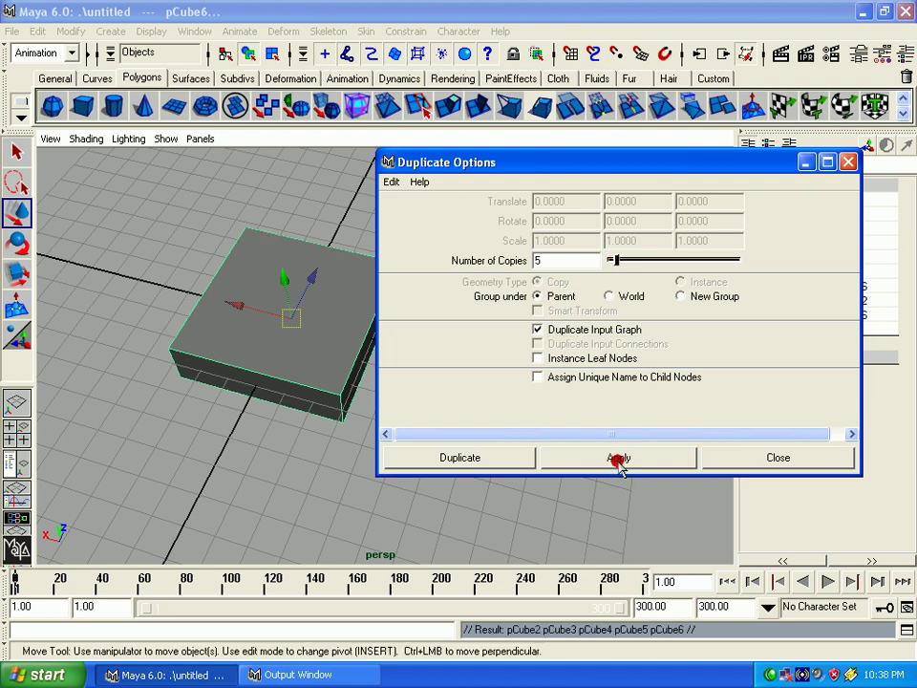
left_click(717, 463)
Pull pCube6 out to the right and move pCube1 toward the camera along Z
left_click_drag(231, 317, 536, 330)
left_click(239, 325)
left_click_drag(299, 300, 317, 313)
Slide pCube2 and pCube3 left along X and inspect pCube4's polyCube4 Width, Height, Depth inputs
left_click(483, 353)
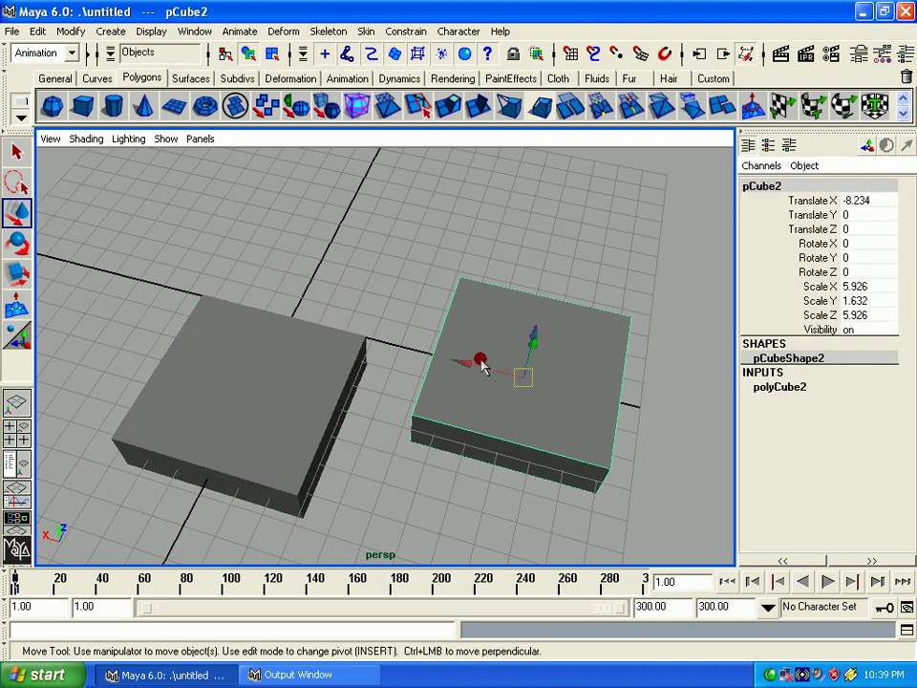
left_click_drag(483, 362, 173, 303)
left_click(516, 401)
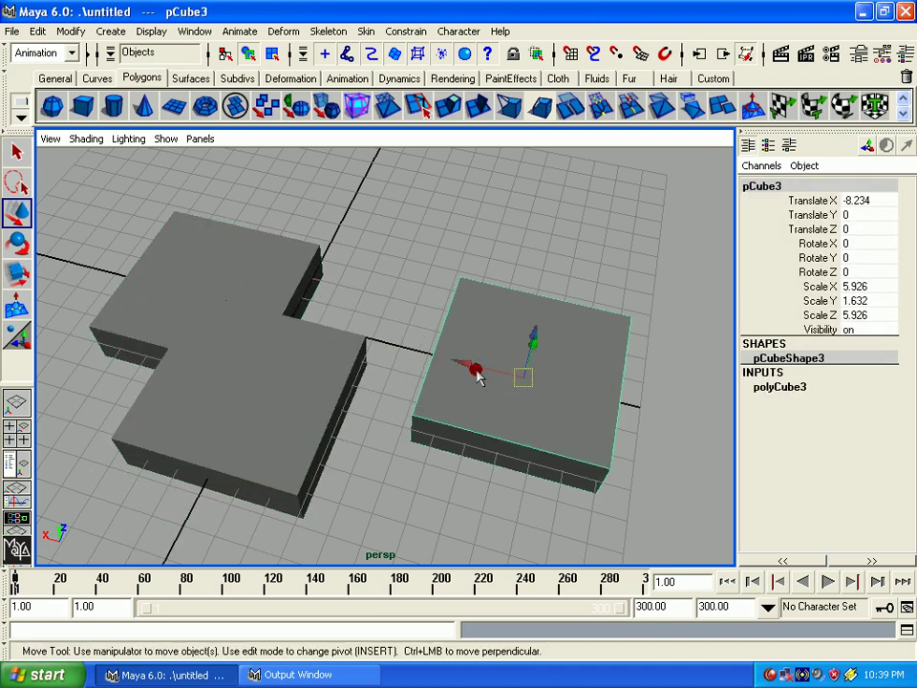
left_click_drag(471, 369, 317, 327)
key("ctrl+d")
left_click(753, 387)
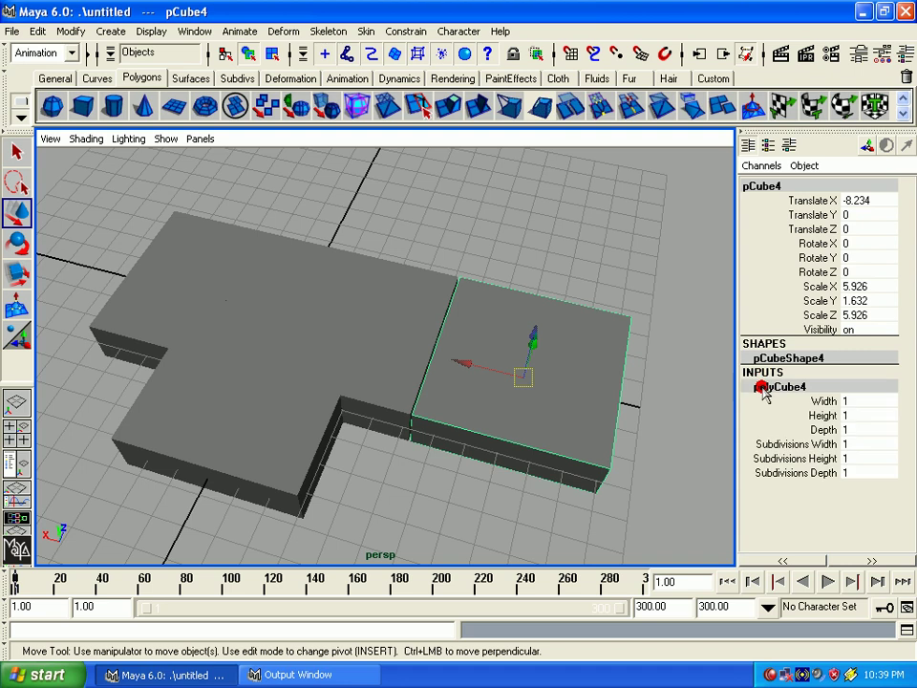
left_click(824, 402)
left_click_drag(824, 402, 823, 430)
Delete pCube1, pCube3 and pCube2, then move pCube5 left toward the grid centre
left_click(229, 283)
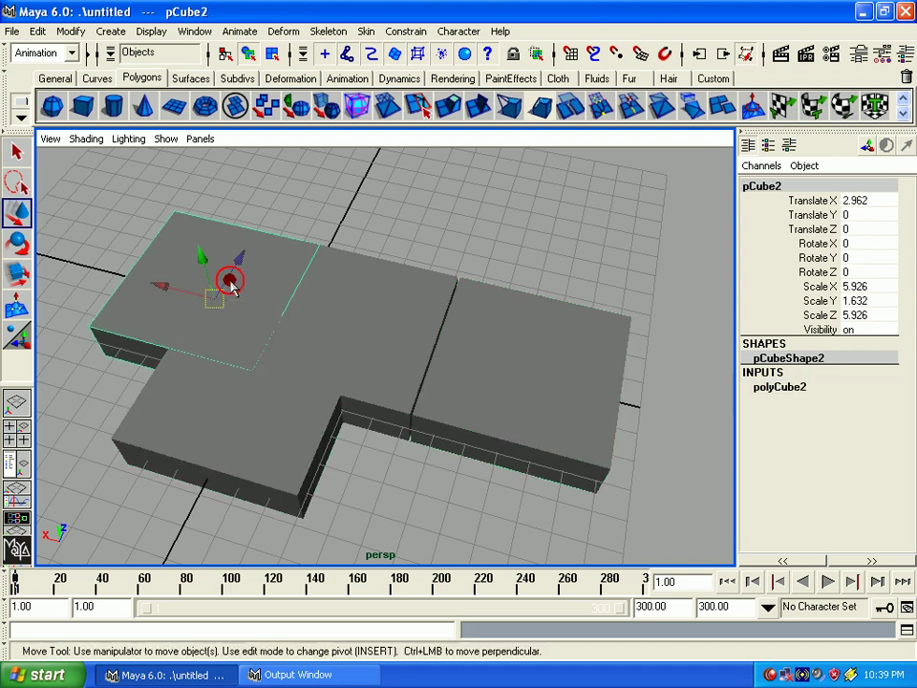
left_click(336, 332)
key("Delete")
left_click(311, 317)
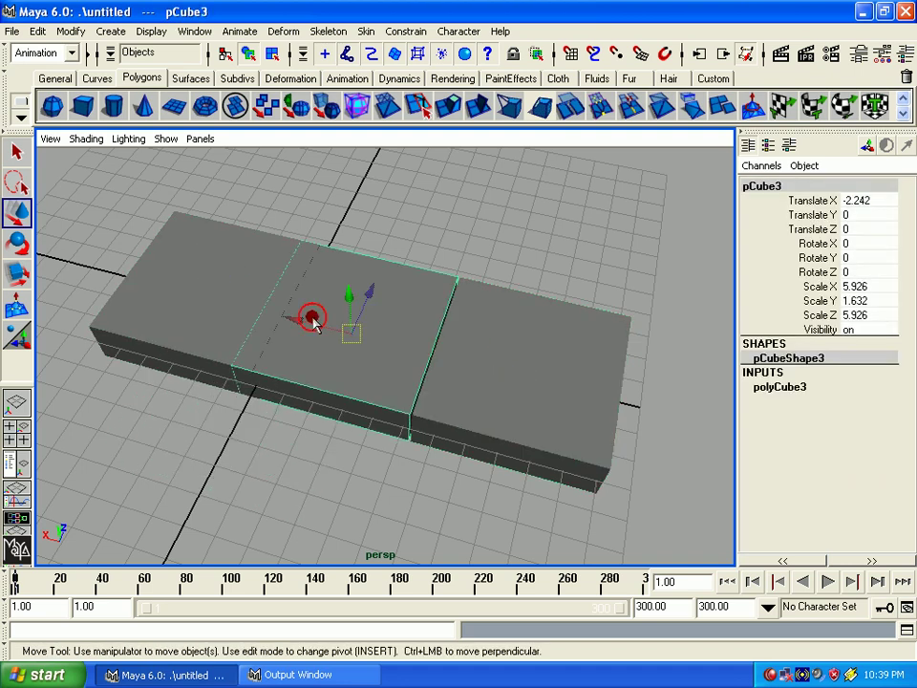
key("Delete")
left_click(231, 328)
key("Delete")
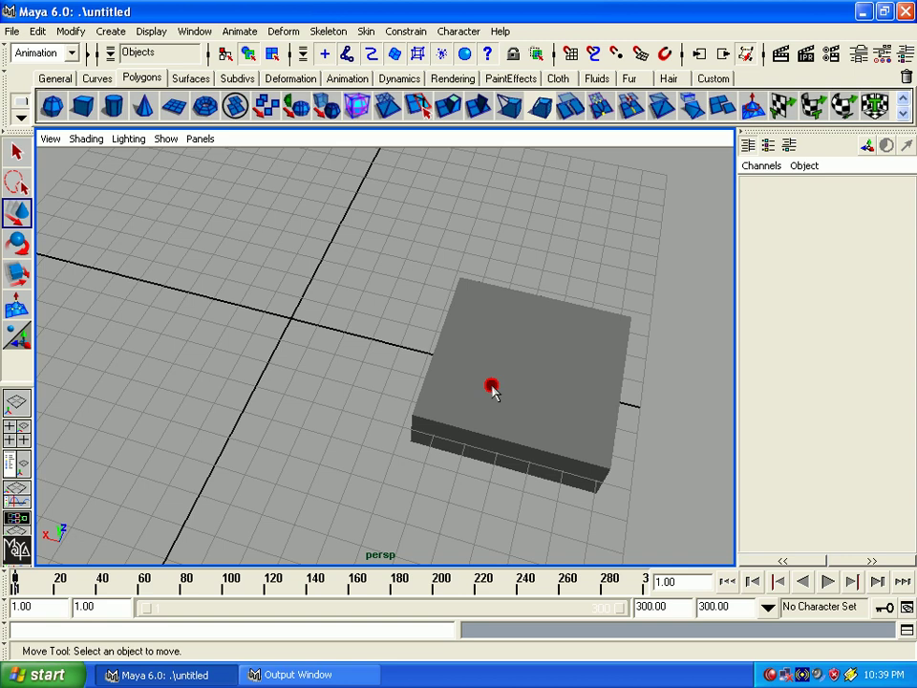
left_click(516, 377)
left_click_drag(516, 378, 230, 306)
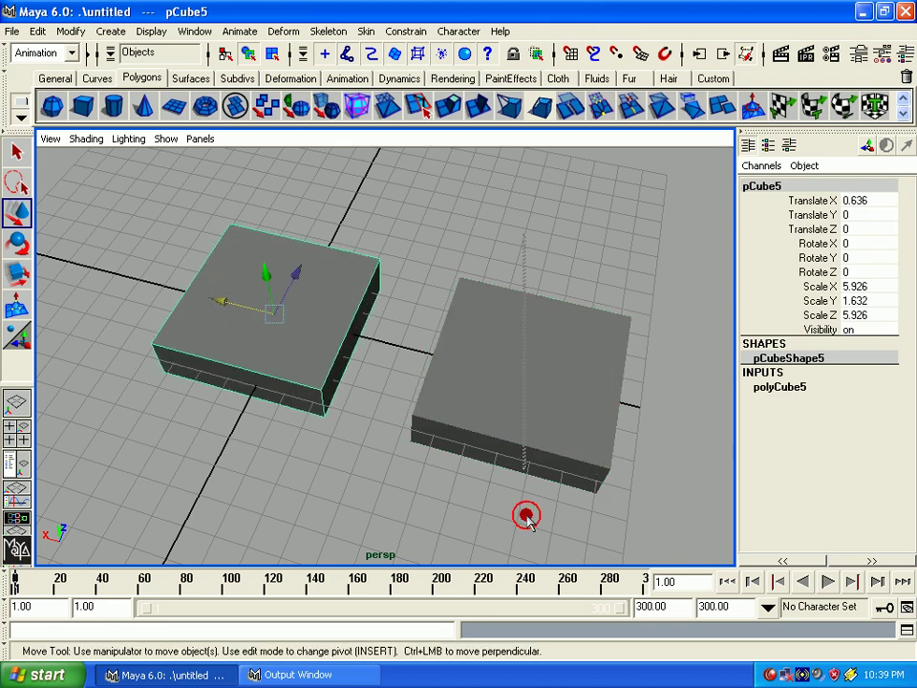
With pCube5 selected, reset Duplicate Options to defaults and move the window to the screen top
left_click(529, 518)
left_click(256, 330)
left_click(38, 32)
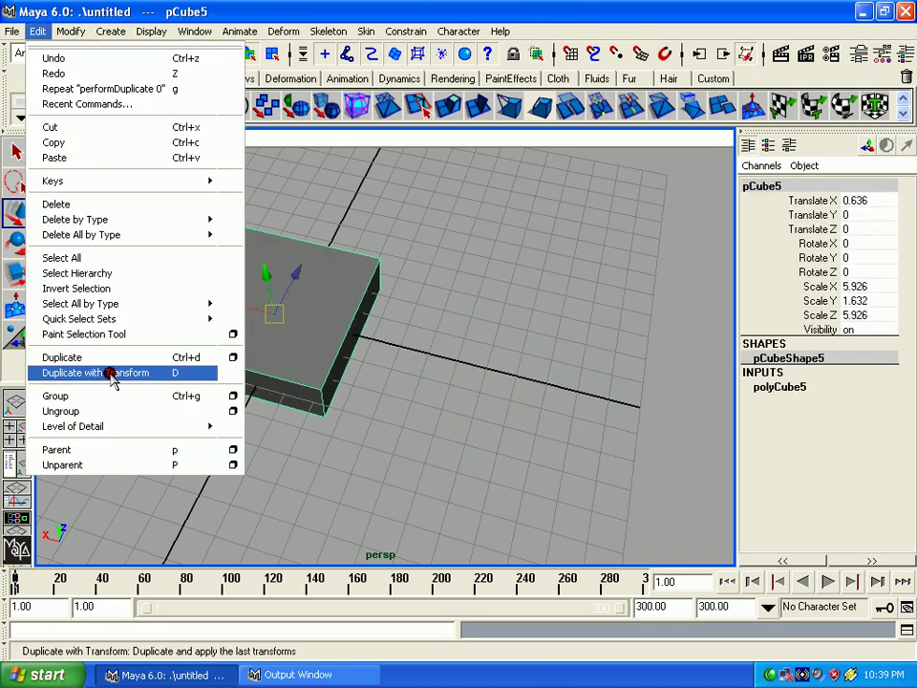
left_click(229, 362)
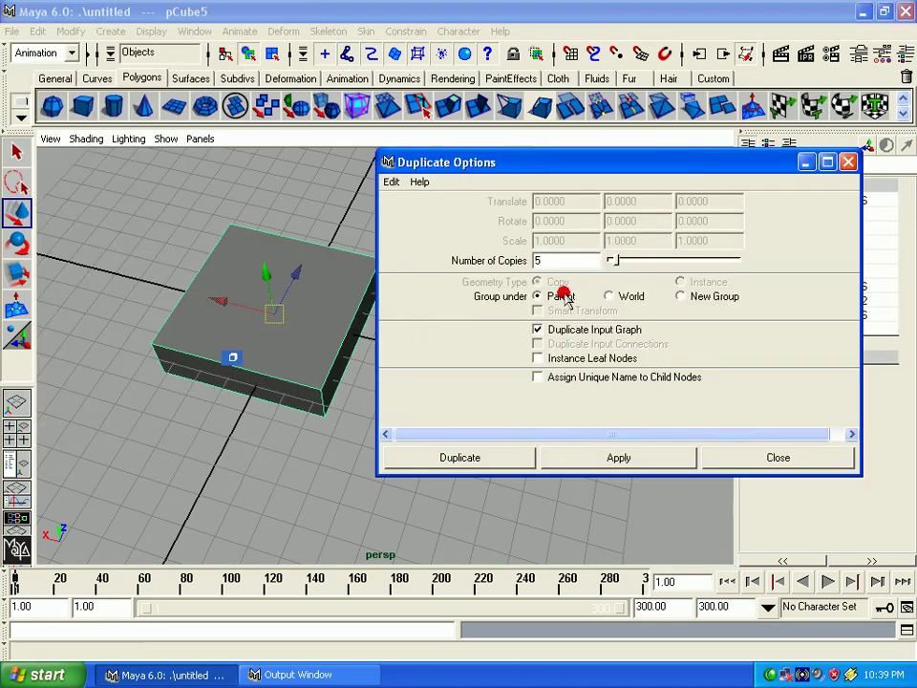
left_click(394, 182)
left_click(401, 215)
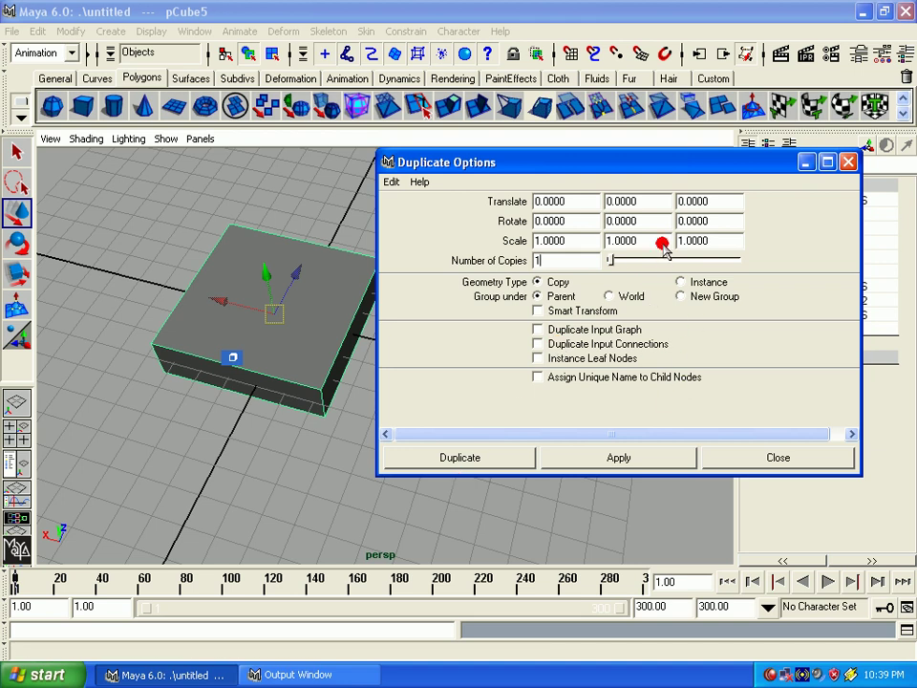
left_click_drag(606, 170, 667, 62)
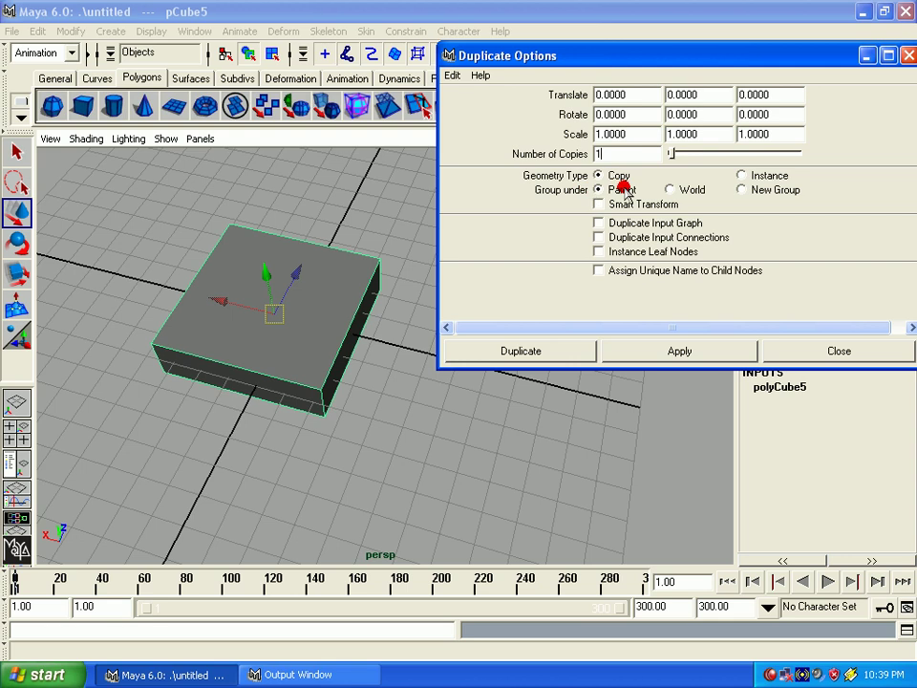
Orbit the view and move the flat box left along X
right_click_drag(375, 362, 351, 316, "alt")
left_click_drag(350, 316, 284, 348, "alt")
key("r")
key("w")
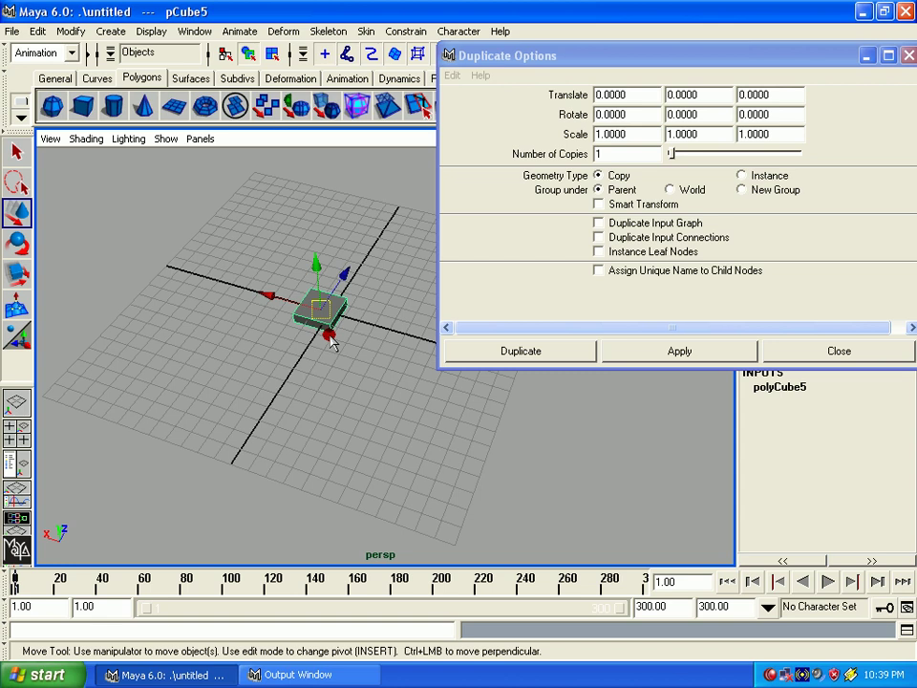
left_click_drag(283, 303, 196, 277)
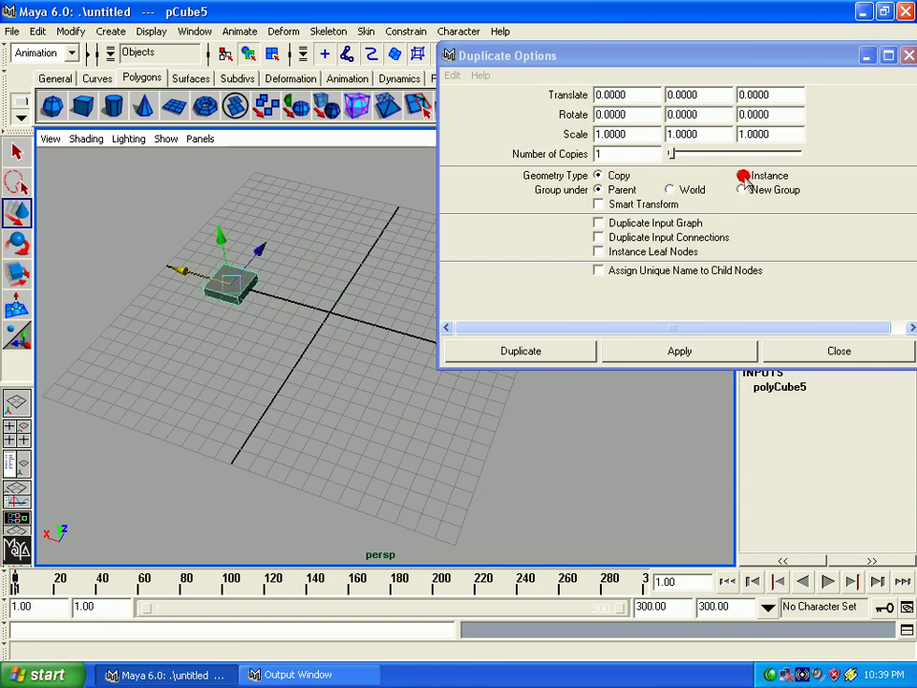
Make a plain Copy duplicate of the box and slide it along X away from the original
left_click(612, 179)
left_click(743, 176)
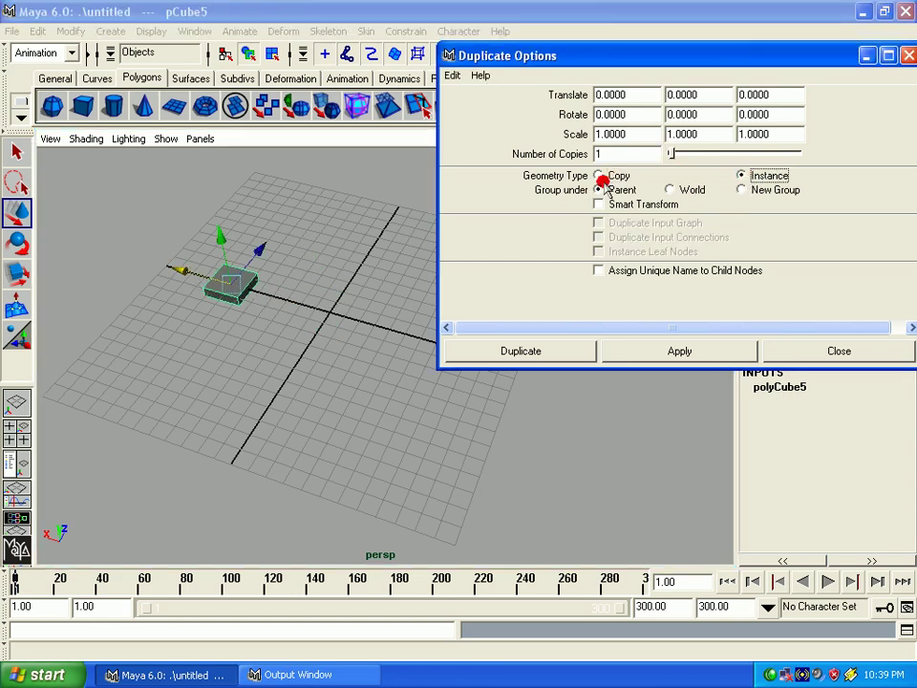
left_click(606, 176)
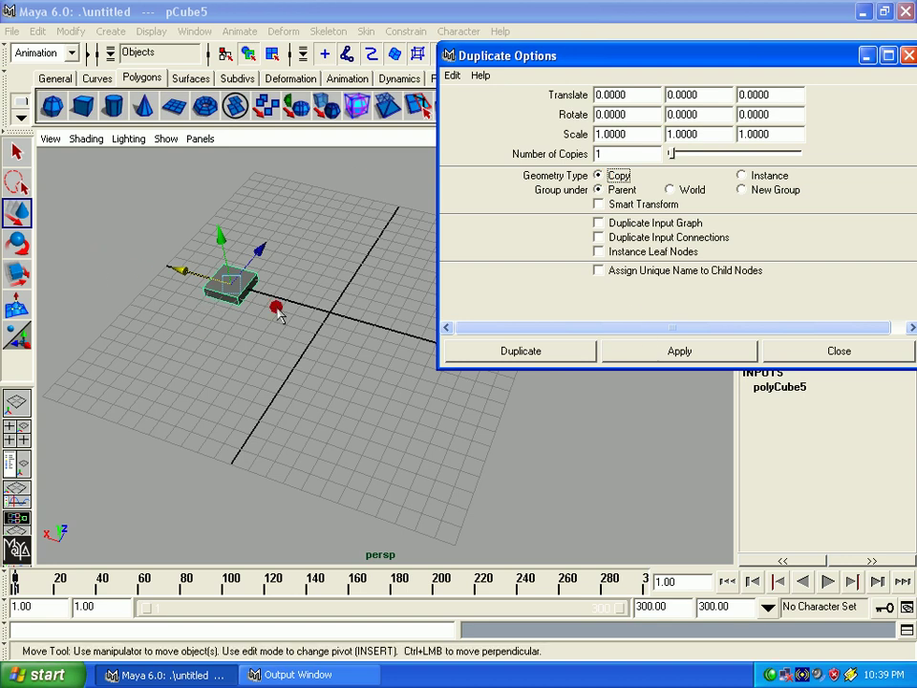
left_click(631, 352)
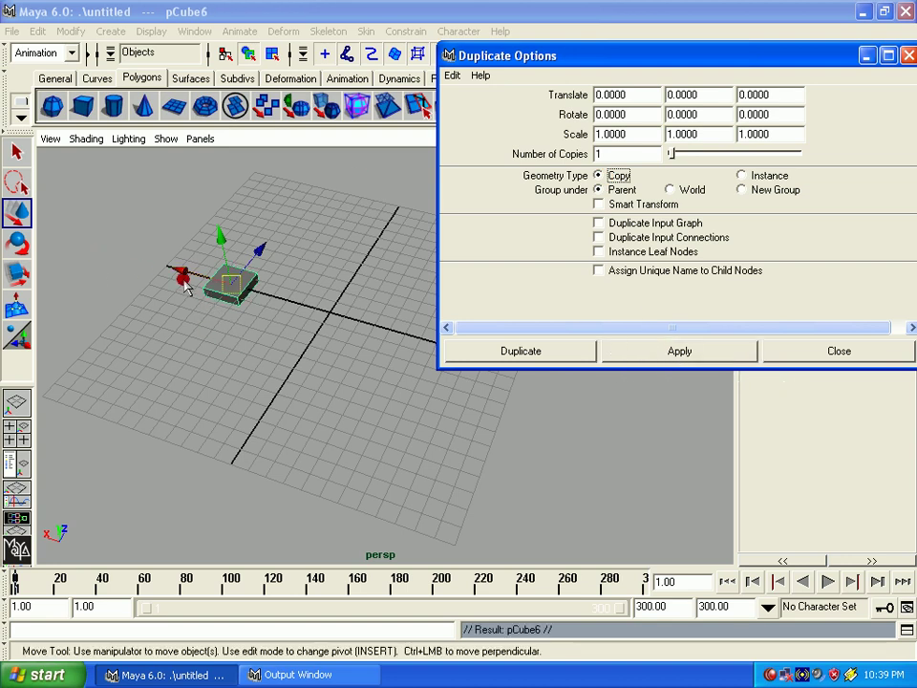
left_click_drag(187, 288, 232, 289)
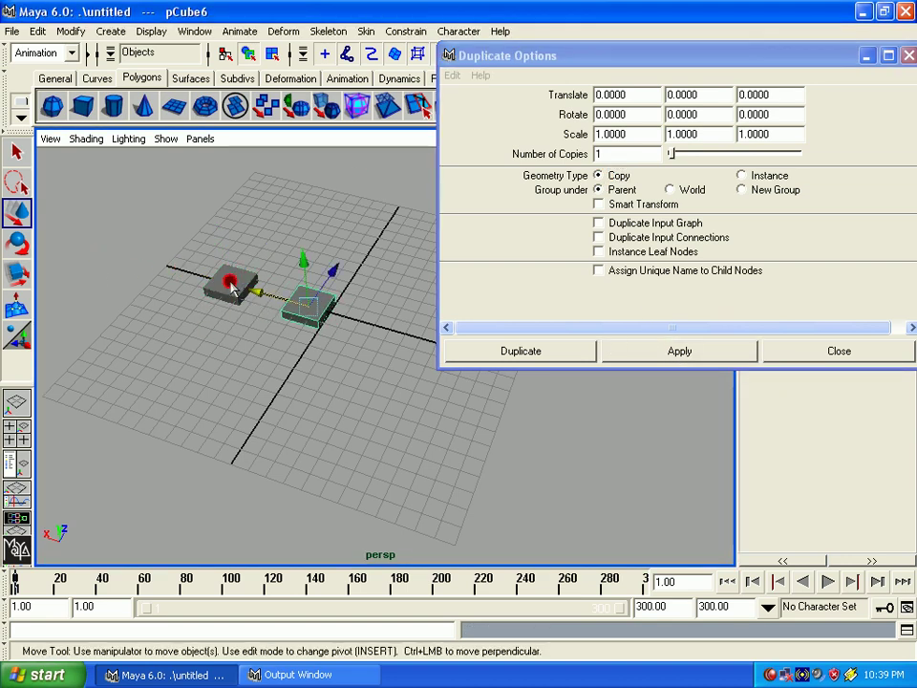
Create an Instance duplicate of the original box and move it up behind the original
left_click(232, 290)
left_click(742, 175)
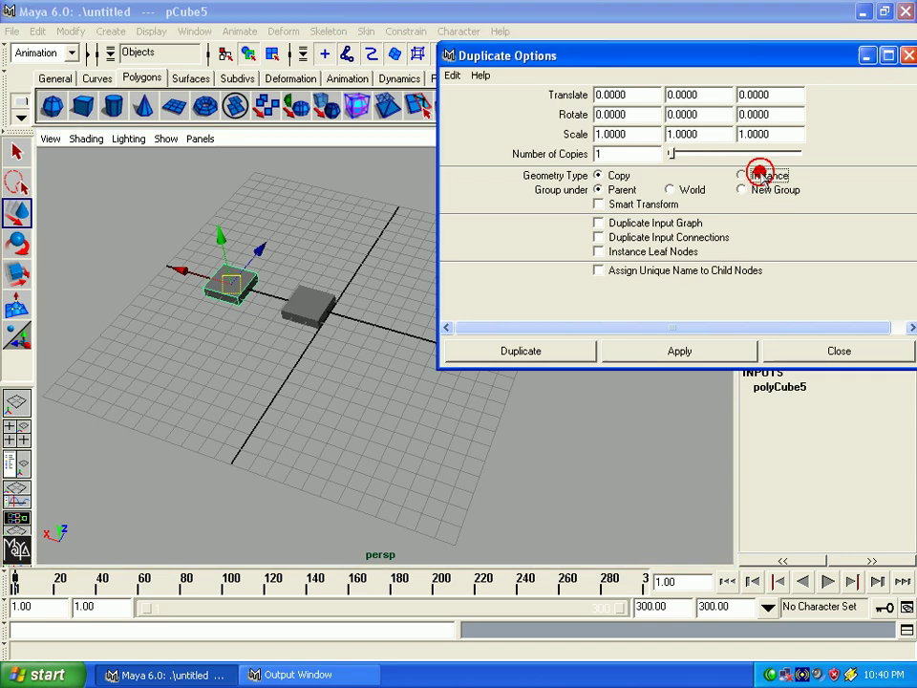
left_click(698, 350)
left_click_drag(258, 250, 304, 218)
Select the original, instanced and plain-copy boxes in turn to compare them
left_click(221, 300)
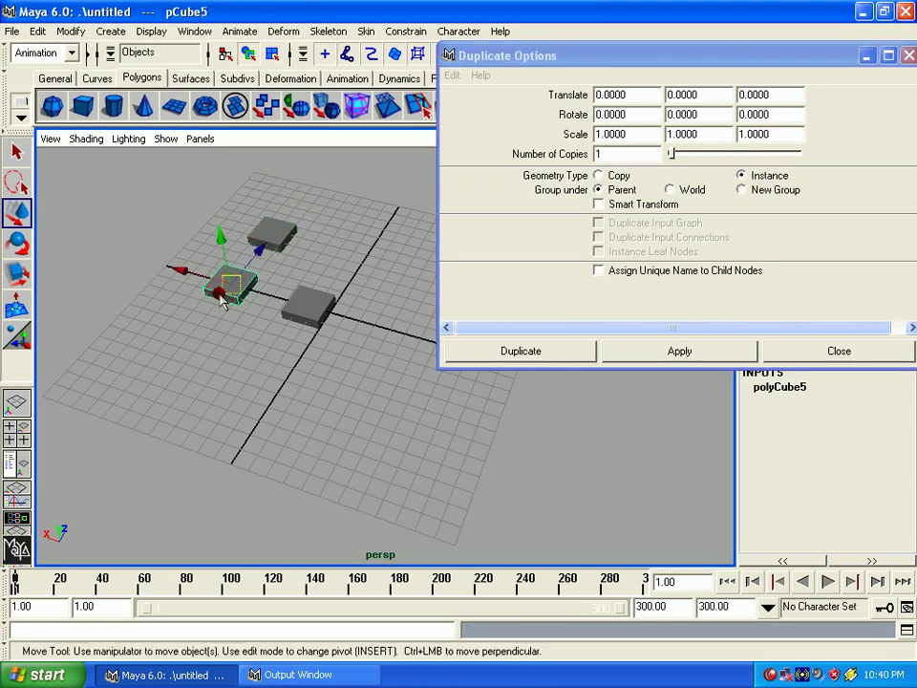
left_click(283, 239)
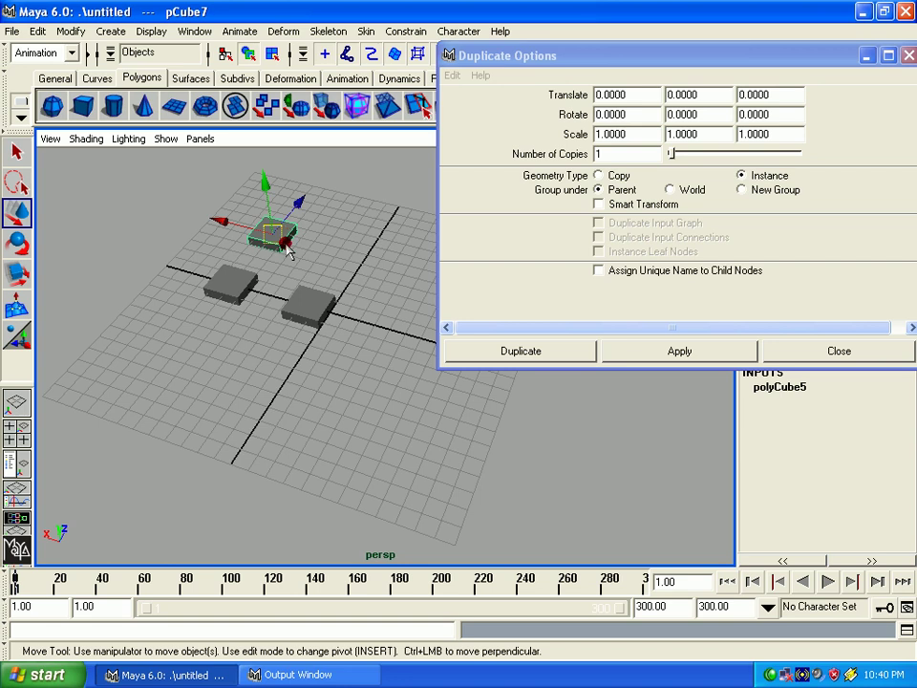
left_click(304, 308)
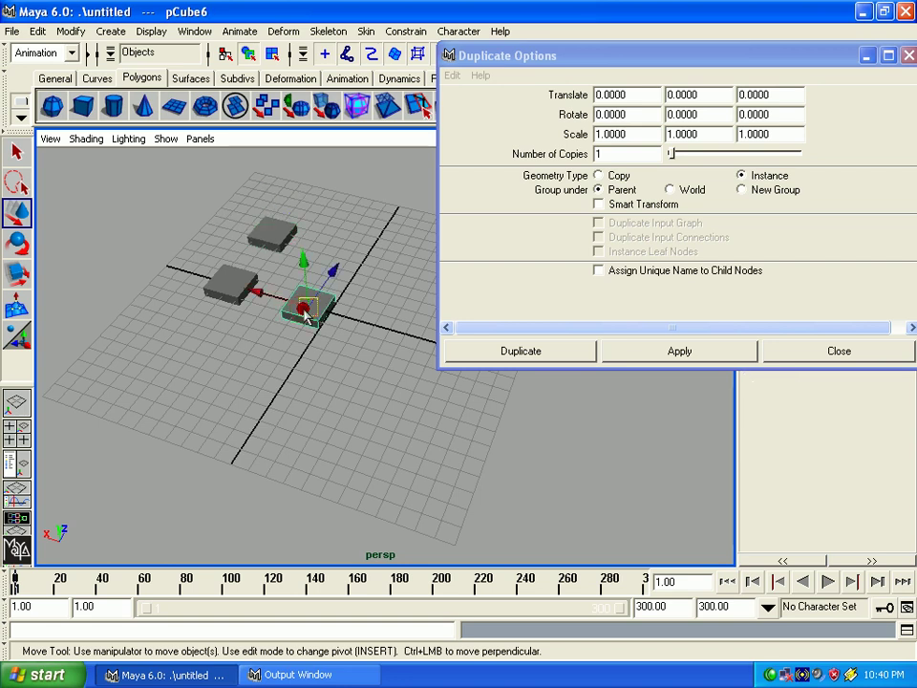
left_click(284, 236)
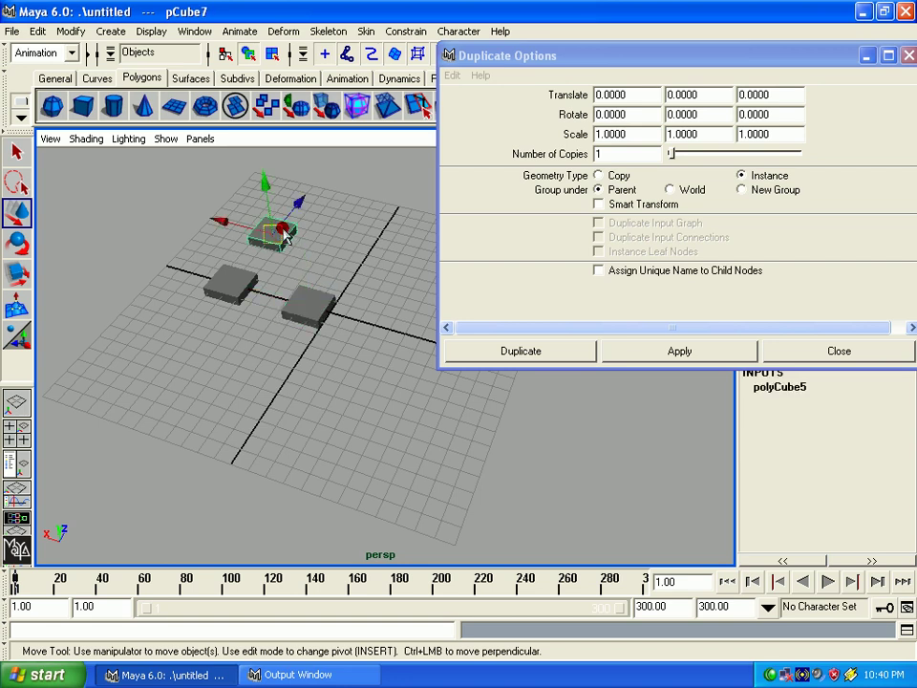
left_click(312, 311)
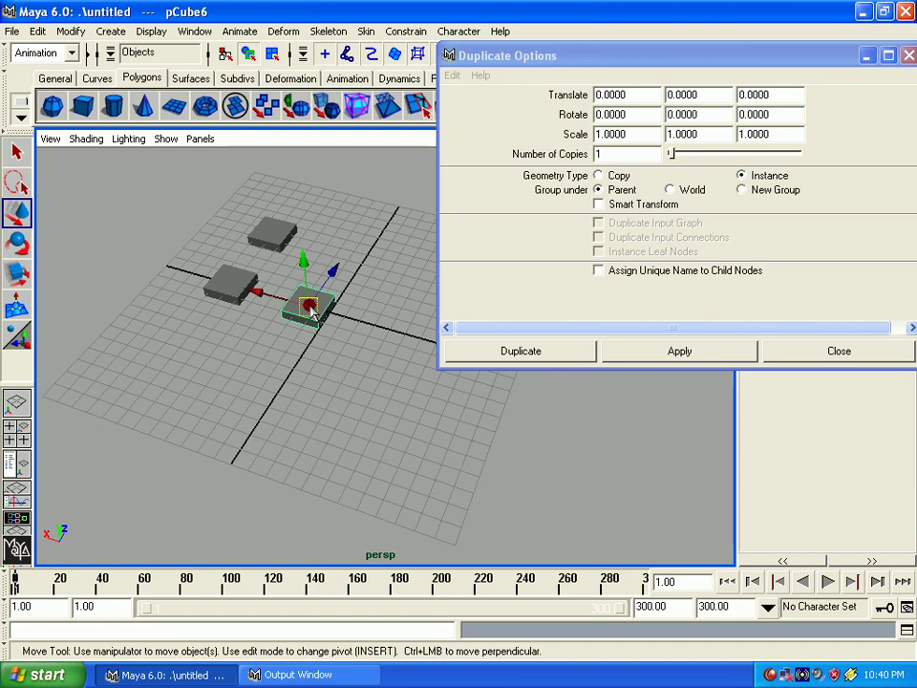
Close Duplicate Options and alternate selecting the original, instanced and plain-copy boxes
left_click(823, 352)
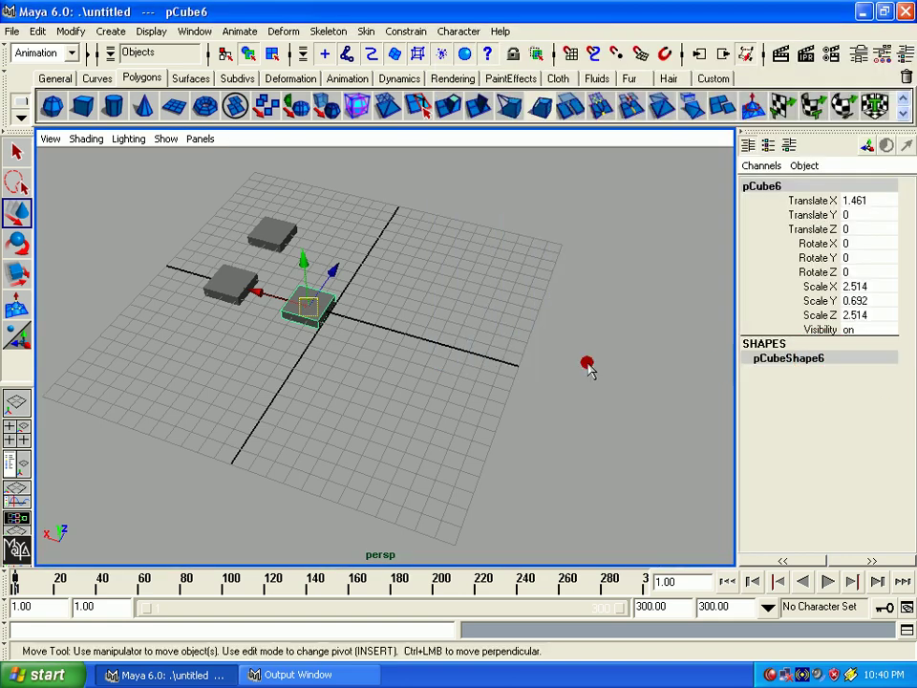
left_click(239, 277)
left_click(284, 236)
left_click(234, 280)
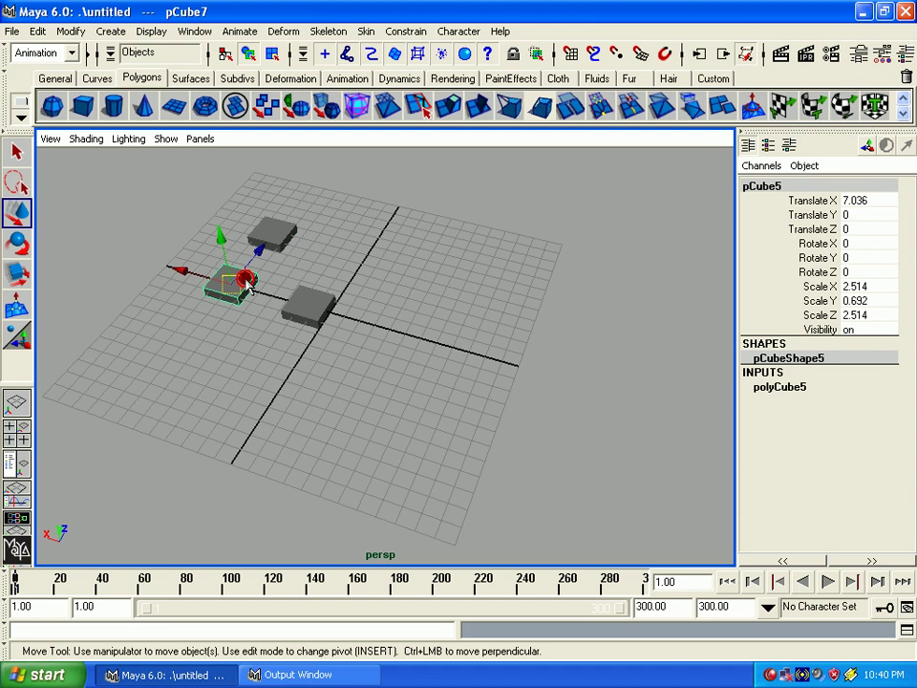
left_click(284, 237)
left_click(250, 295)
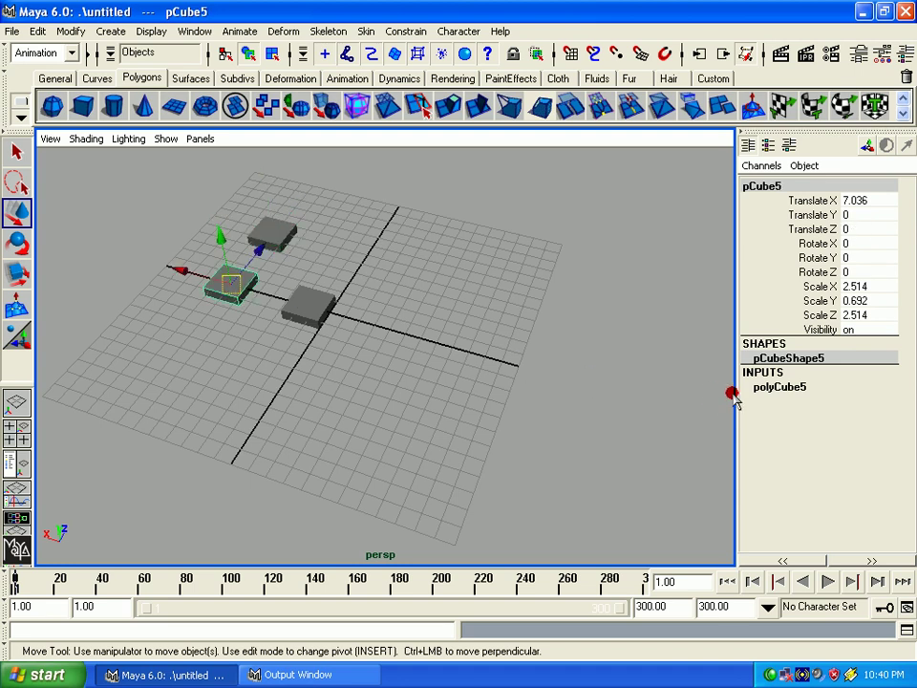
left_click(286, 247)
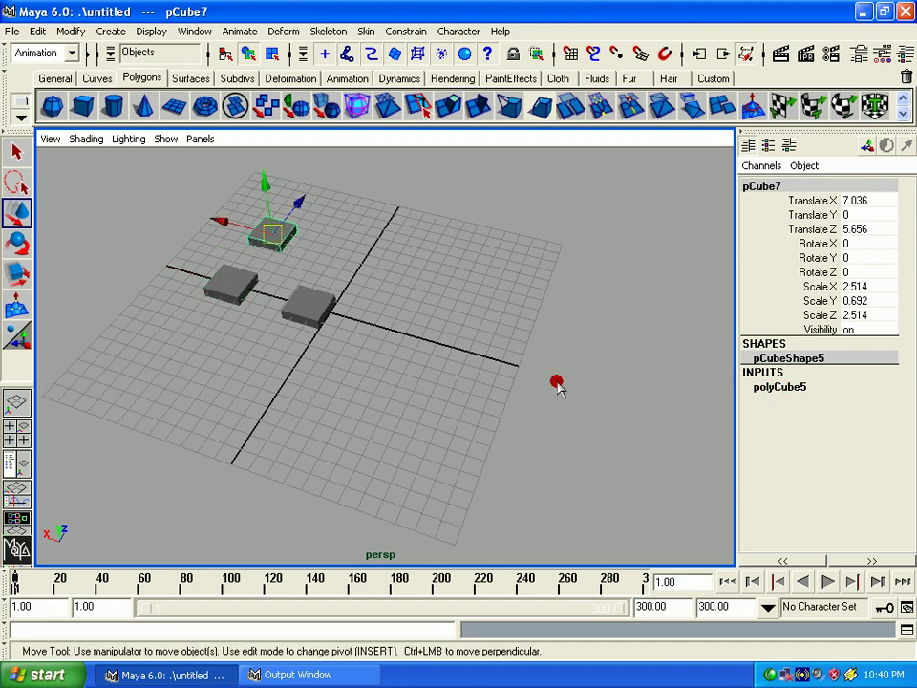
left_click(239, 302)
left_click(273, 243)
left_click(239, 302)
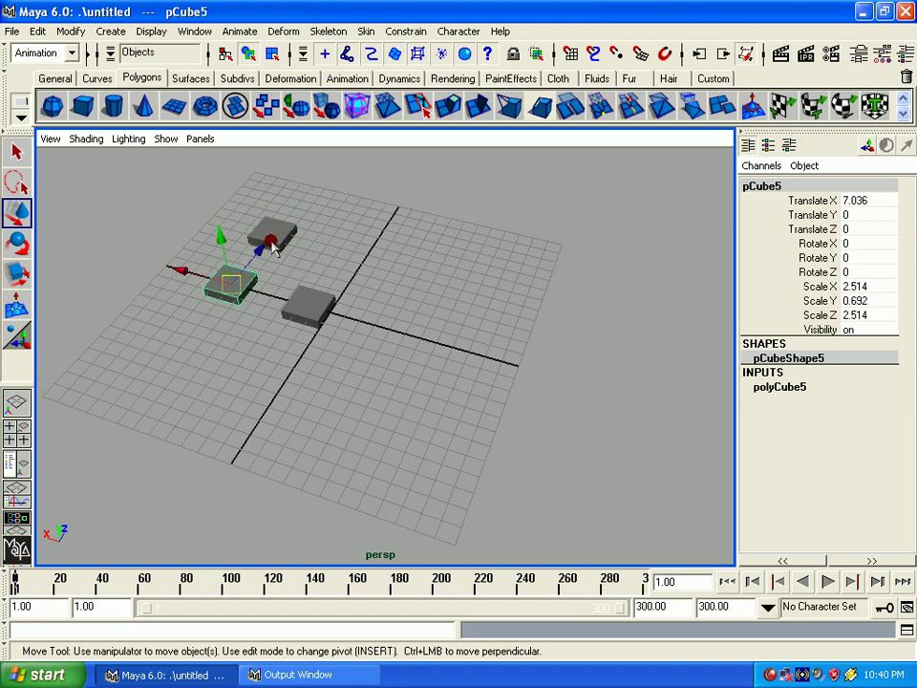
left_click(273, 244)
left_click(310, 316)
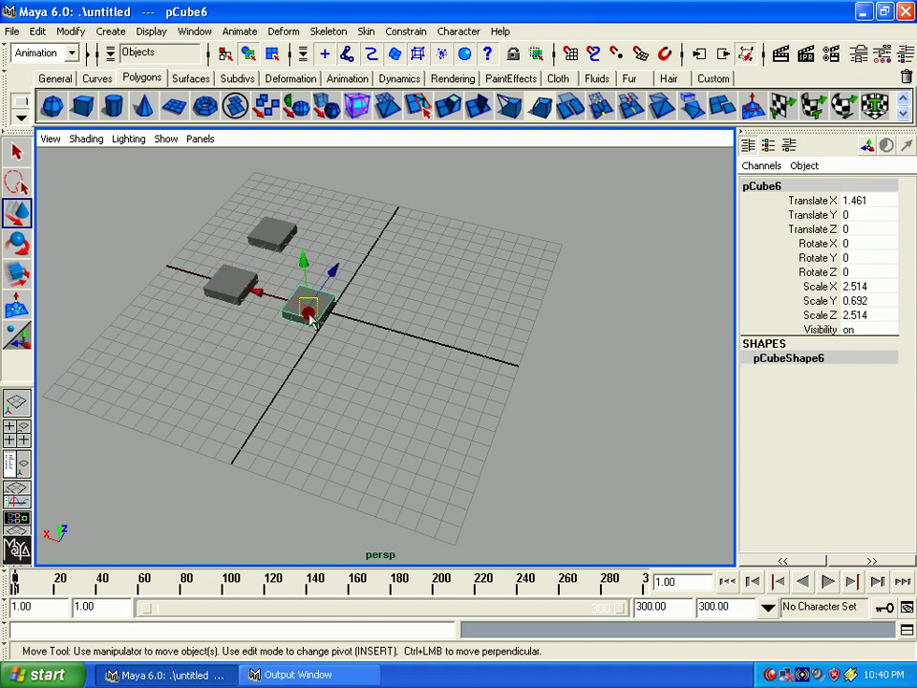
Select pCube5 and slide its polyCube5 Width to 2.5 in the Channel Box
left_click(806, 369)
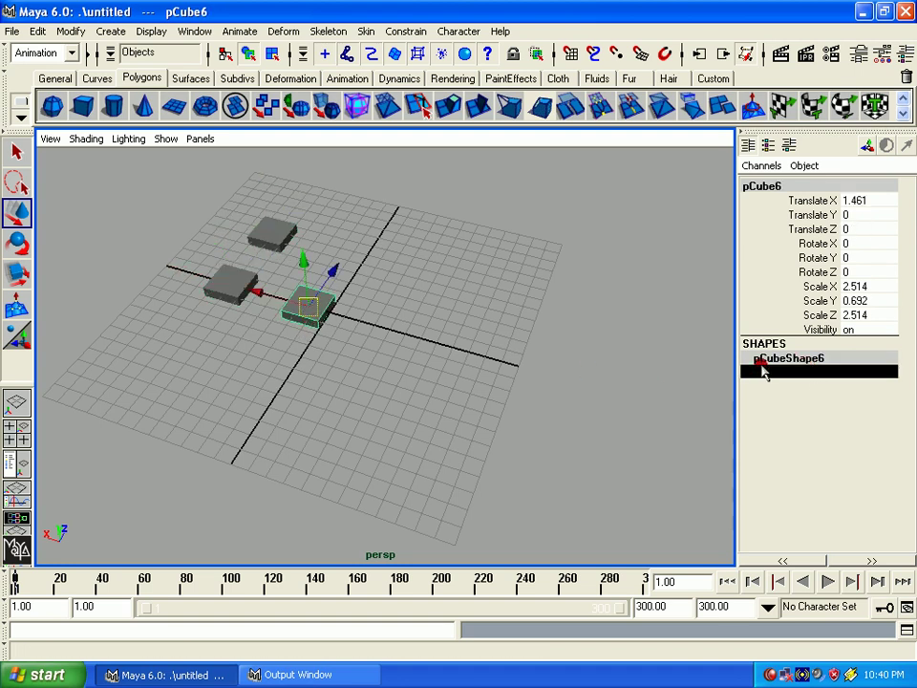
left_click(256, 235)
left_click(218, 285)
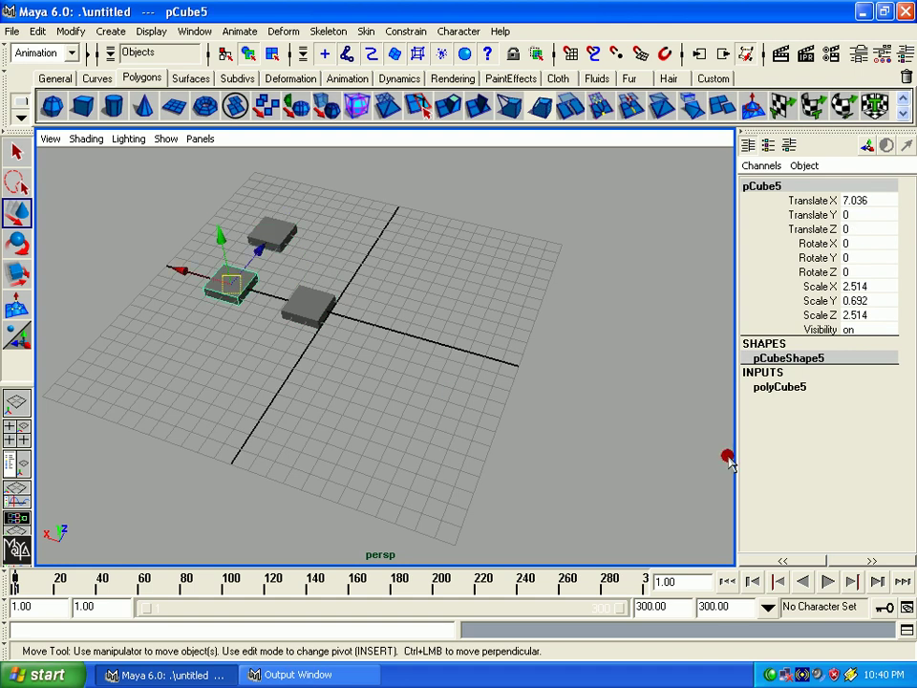
left_click(783, 388)
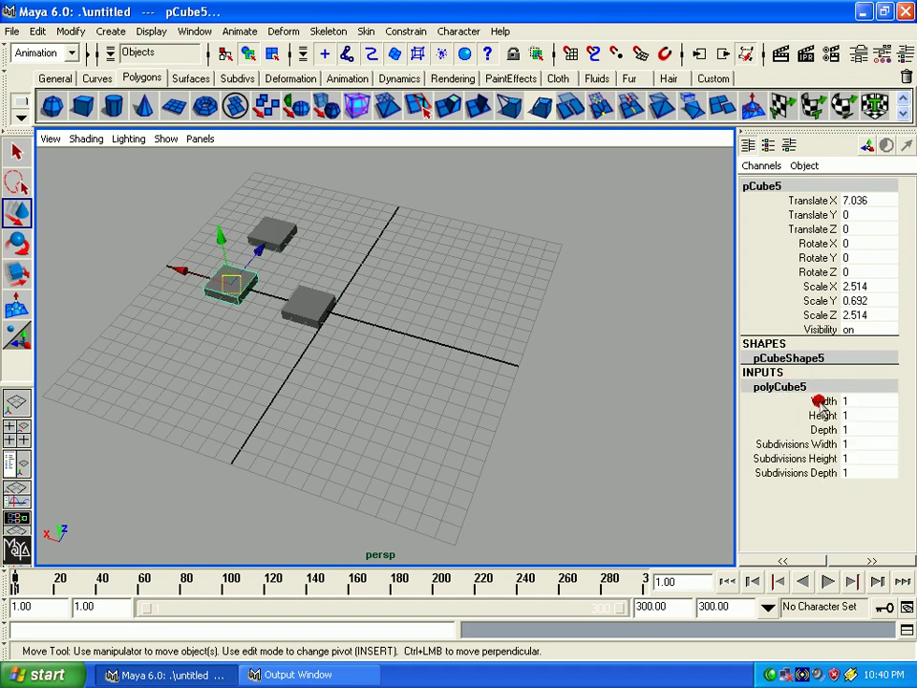
left_click(819, 401)
mouse_move(489, 413)
middle_mouse_down()
mouse_move(511, 414)
mouse_move(492, 411)
mouse_move(504, 413)
middle_mouse_up()
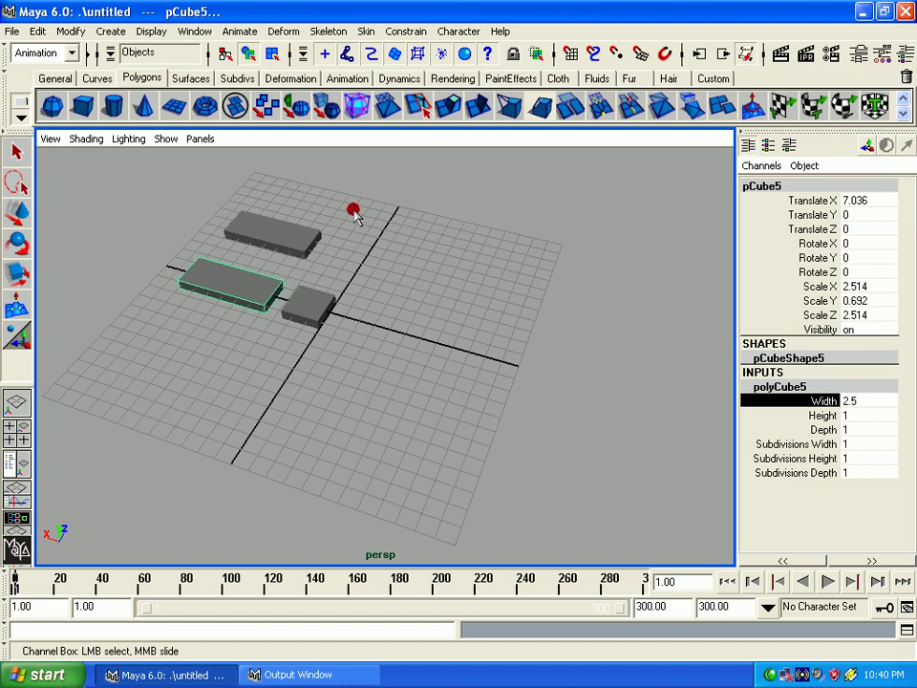
Settle the polyCube5 Width at 2.5 and clear the selection
key("w")
left_click(291, 224)
left_click(262, 266)
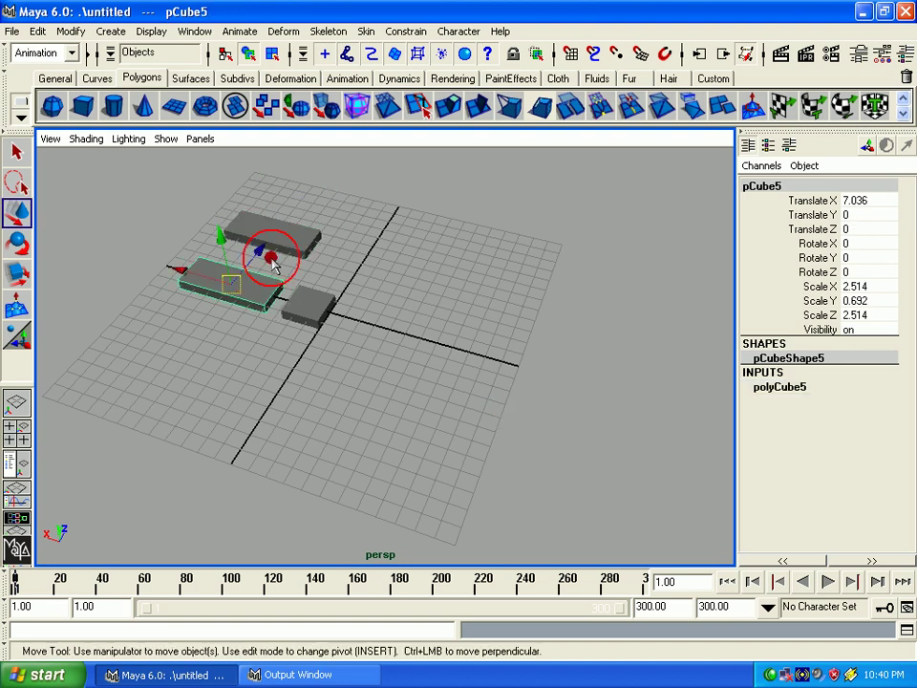
left_click(287, 229)
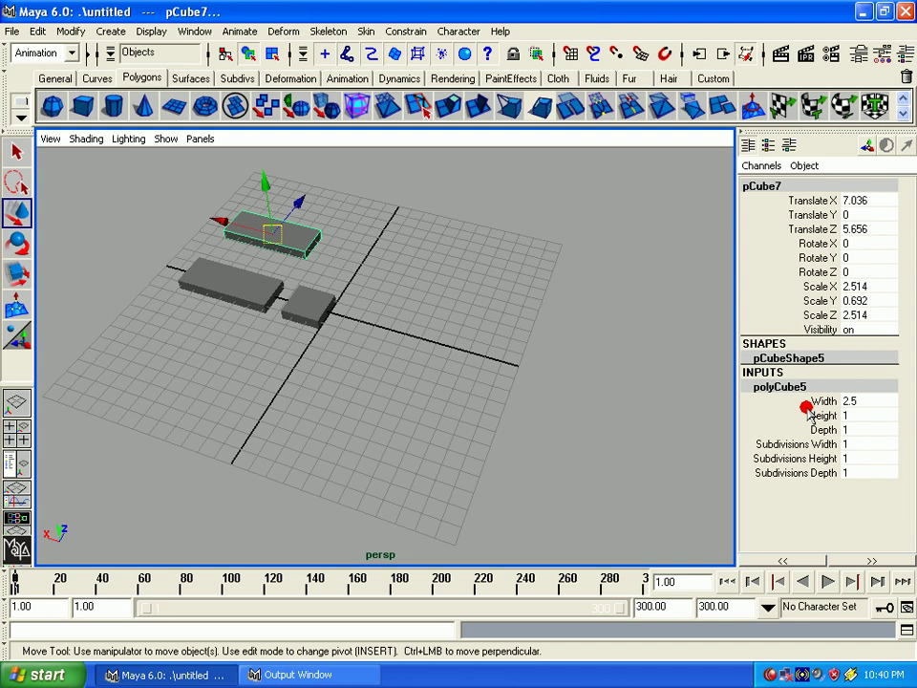
left_click(806, 401)
mouse_move(509, 490)
middle_mouse_down()
mouse_move(516, 484)
mouse_move(498, 487)
middle_mouse_up()
left_click(498, 487)
Scale the original long box uniformly up to 3.156
left_click(229, 283)
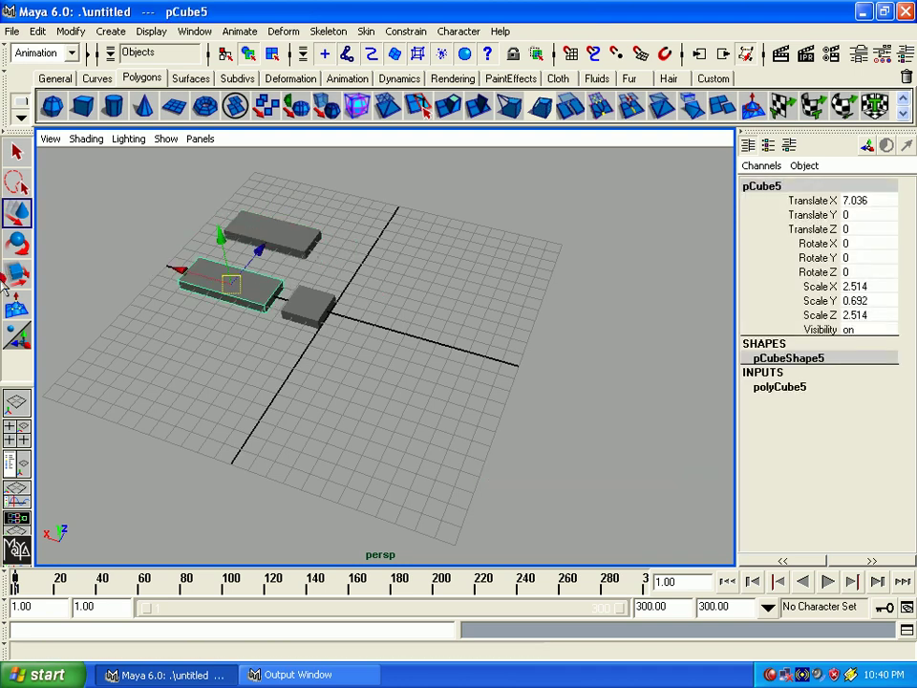
left_click(16, 273)
mouse_move(225, 297)
left_mouse_down()
mouse_move(262, 260)
mouse_move(219, 303)
mouse_move(237, 294)
left_mouse_up()
Raise the original box's polyCube5 Subdivisions Width to 6
left_click(16, 151)
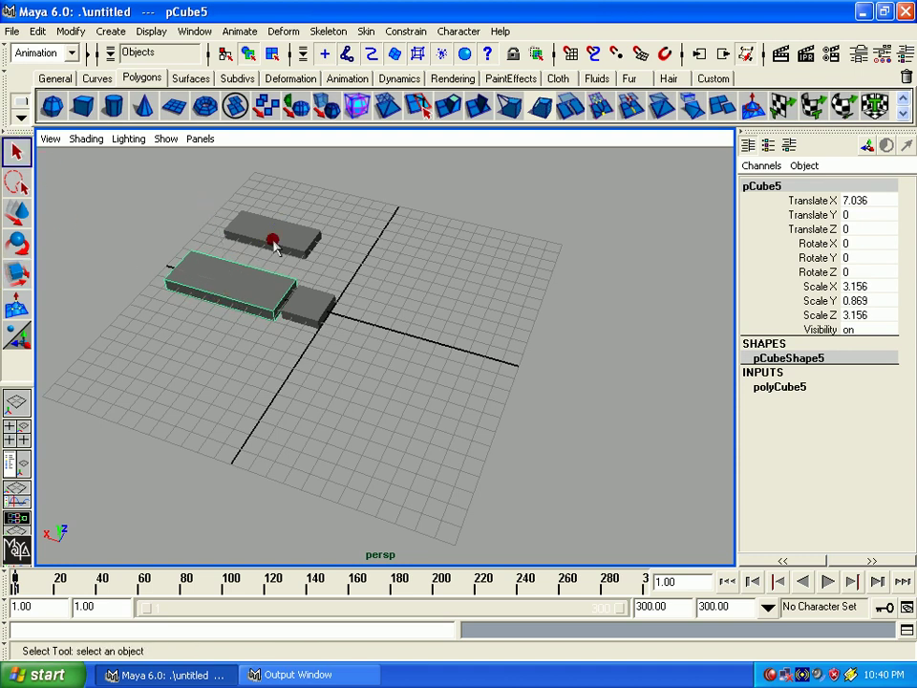
left_click(267, 239)
left_click(239, 302)
left_click(763, 391)
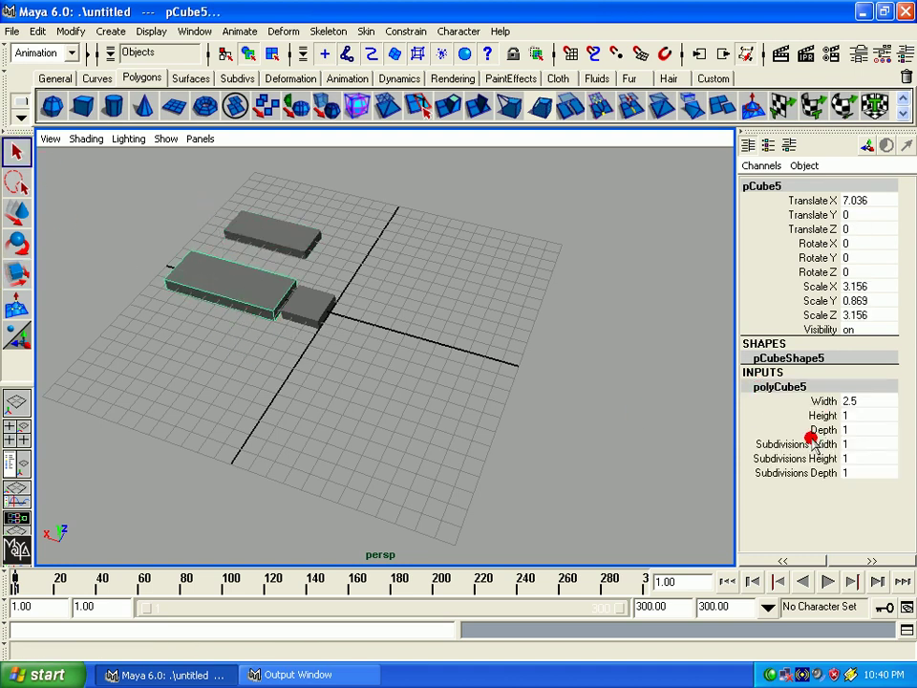
left_click(765, 443)
middle_click_drag(492, 433, 528, 426)
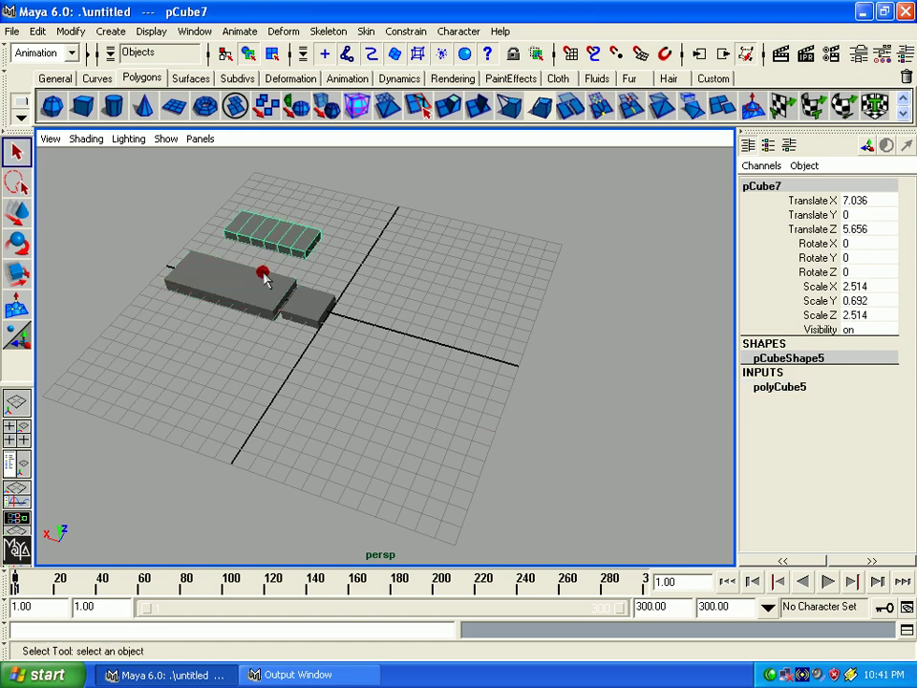
left_click(268, 310)
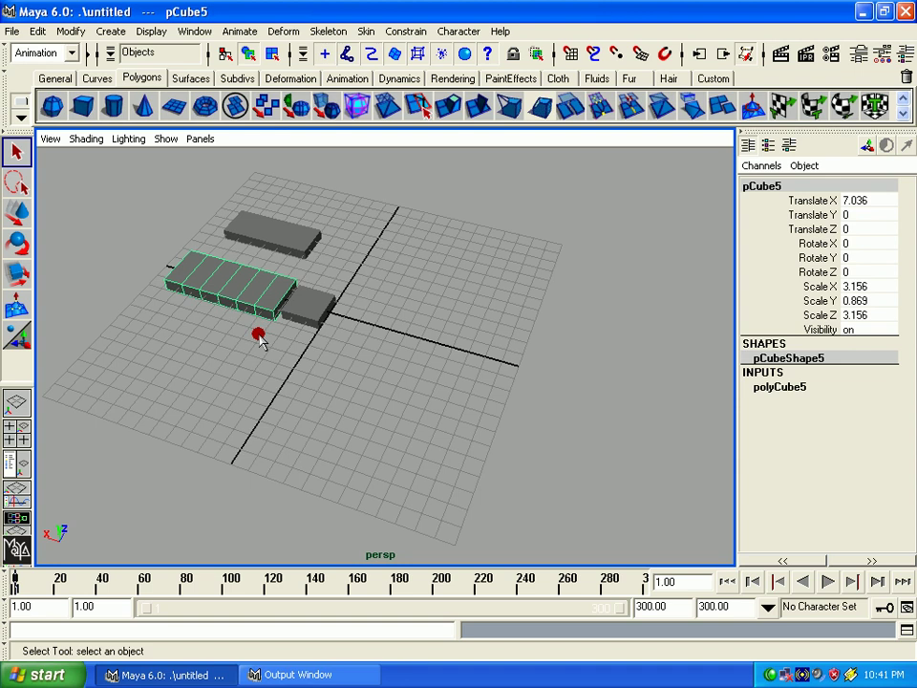
Delete the original, plain-copy and instanced boxes
key("Delete")
left_click(288, 294)
key("Delete")
left_click(296, 260)
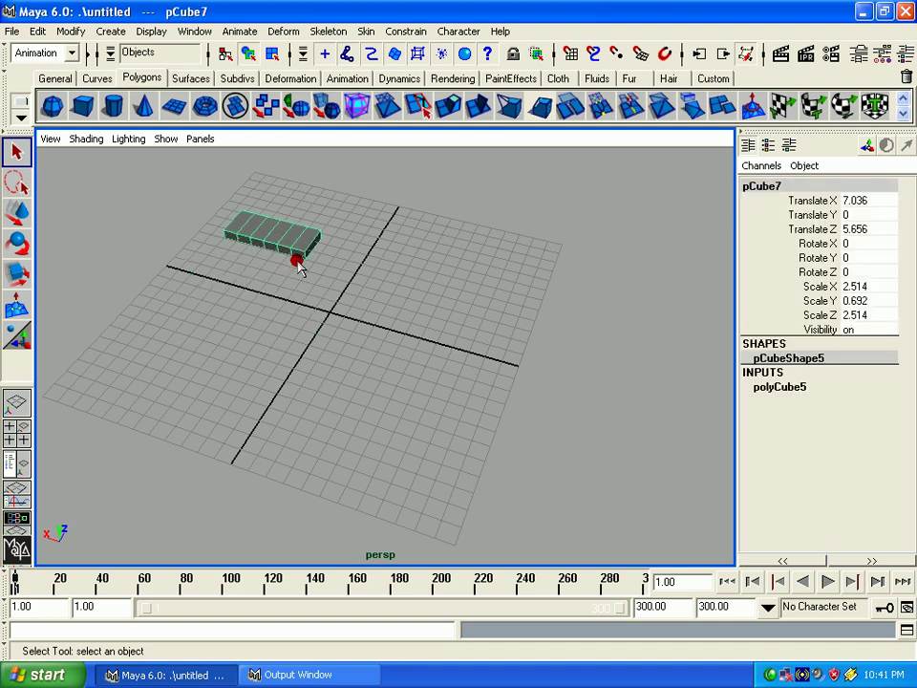
key("Delete")
Create a new cube, scale it to a 3.892 × 0.85 × 1.455 slab, and move it to X -3.322
left_click(83, 106)
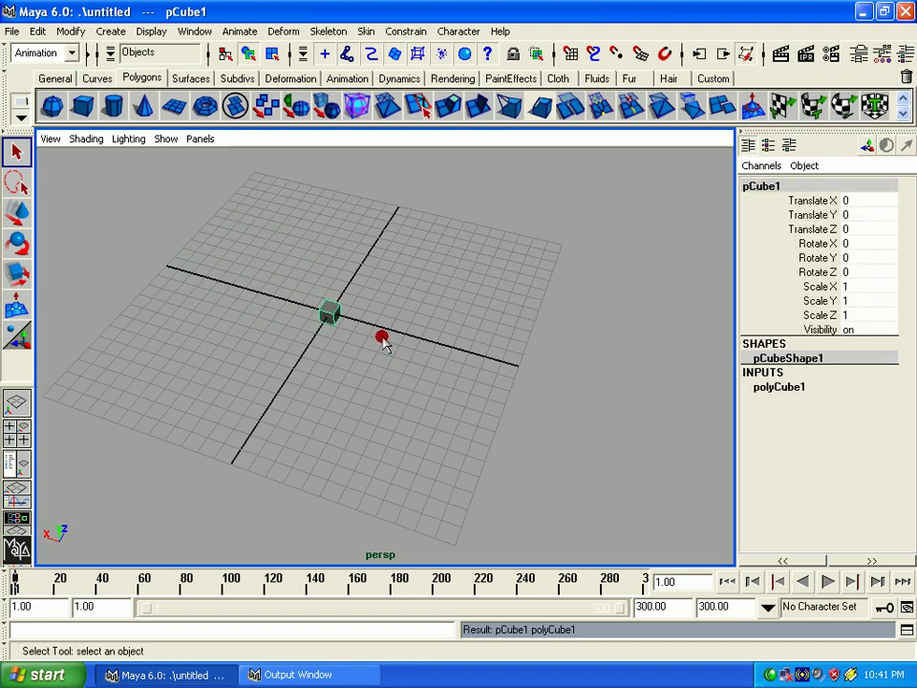
key("r")
left_click_drag(328, 317, 328, 198)
left_click_drag(323, 249, 323, 339)
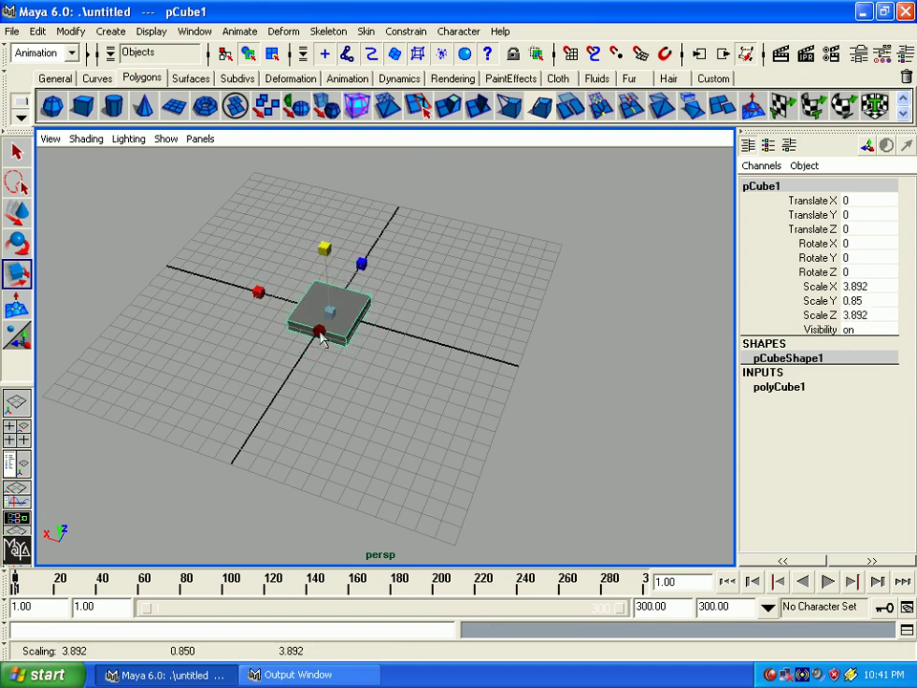
left_click_drag(367, 273, 491, 350)
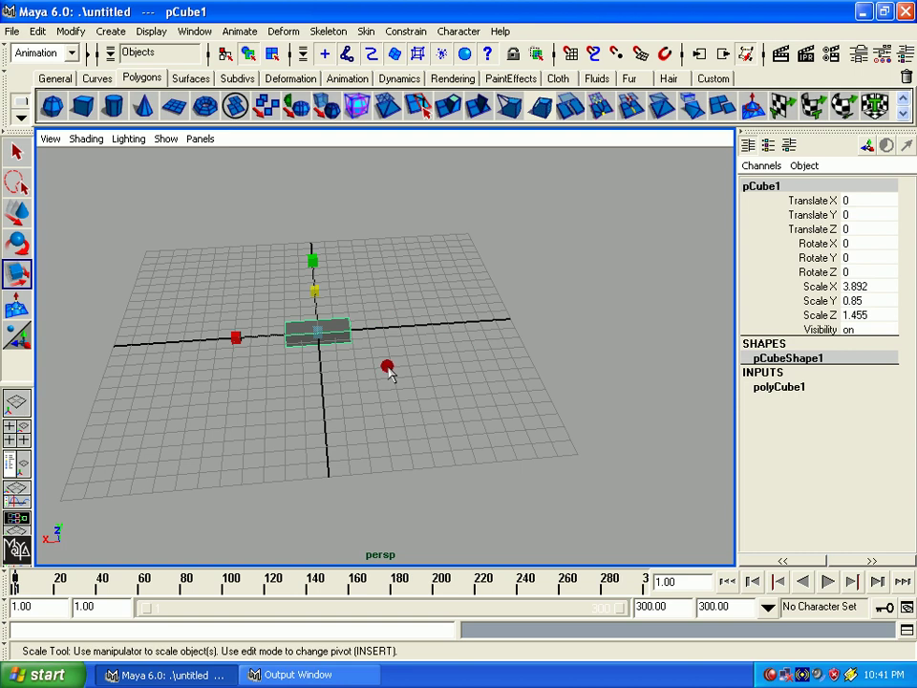
key("w")
left_click_drag(289, 342, 471, 338)
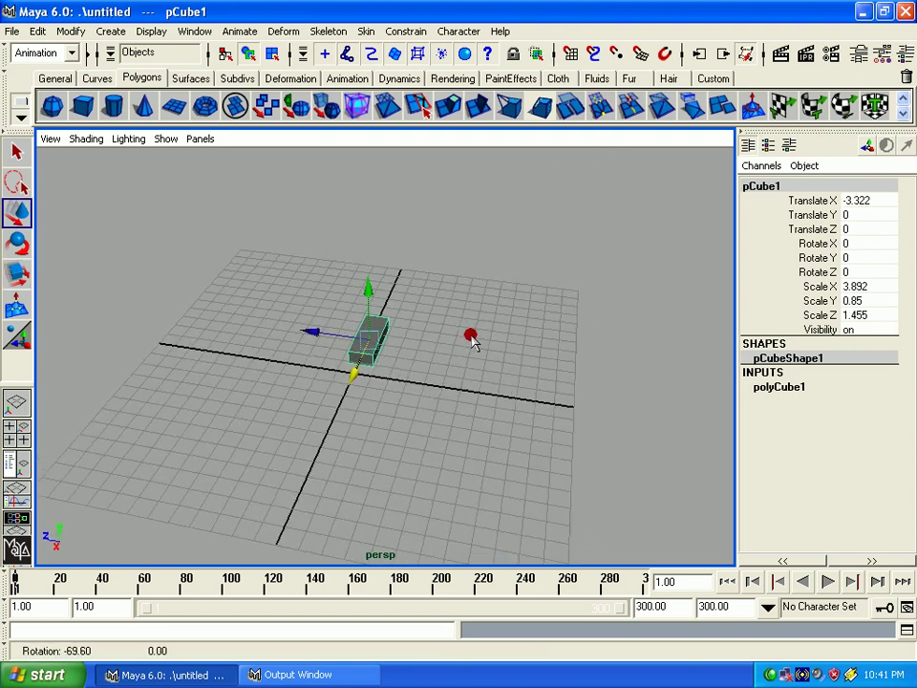
Open Duplicate Options and reset them to defaults
left_click(38, 32)
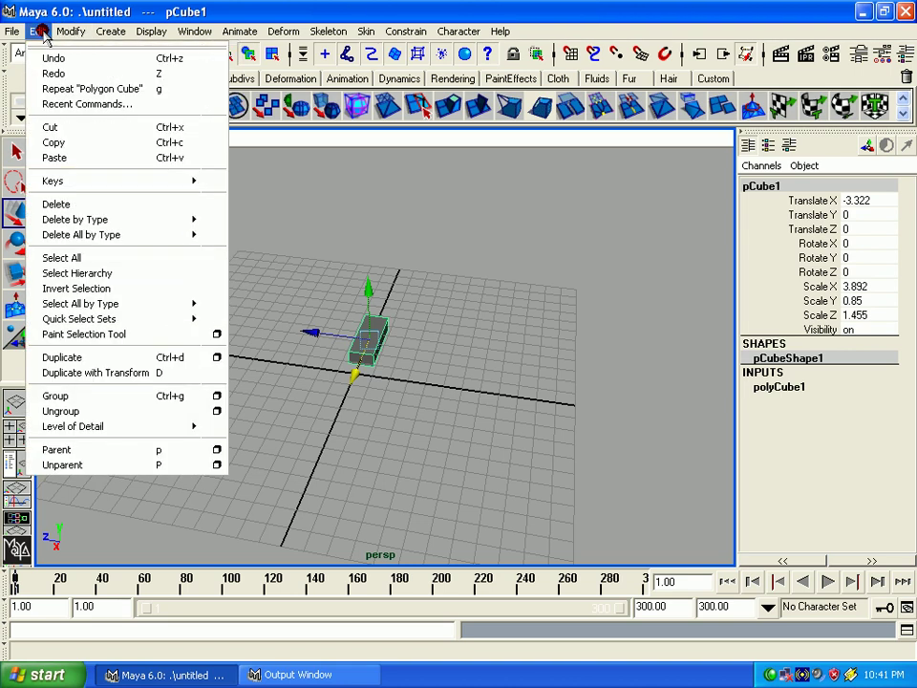
left_click(216, 356)
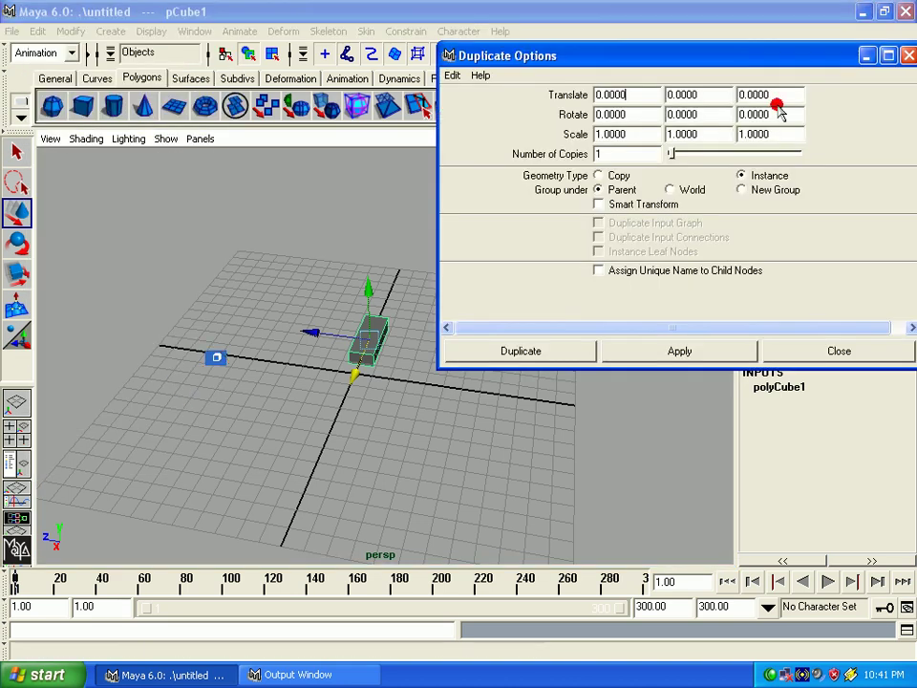
left_click(454, 75)
left_click(477, 110)
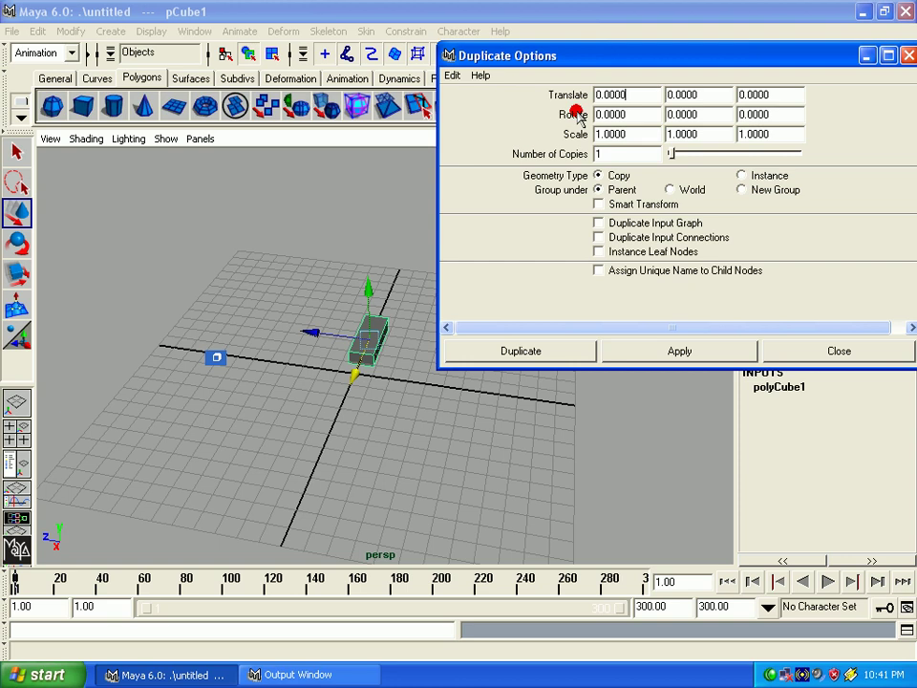
Set Translate Y and Z offsets to 1 and copies to 10, then build the staircase
key("Tab")
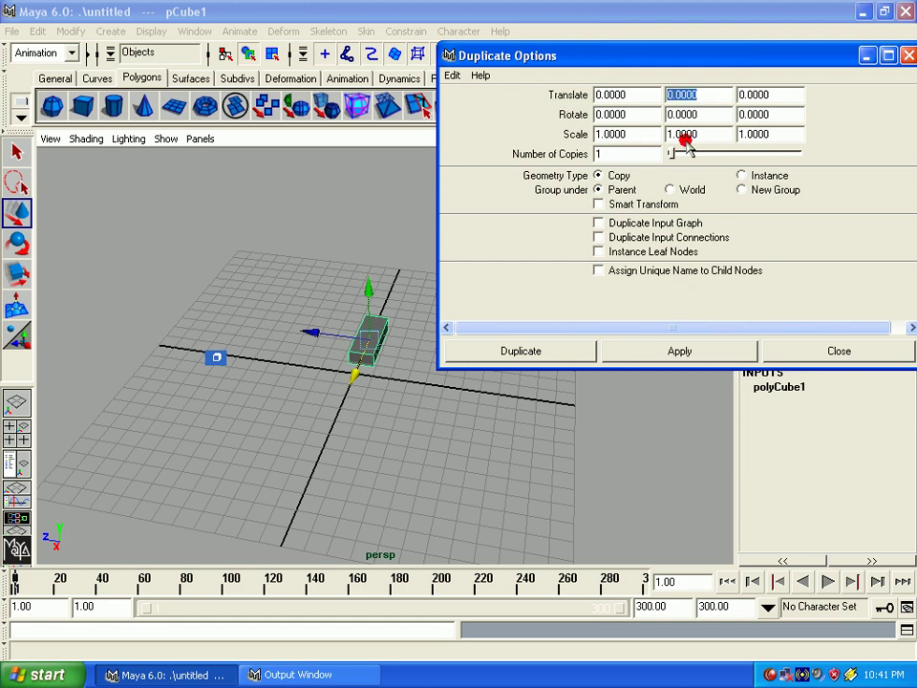
left_click(626, 93)
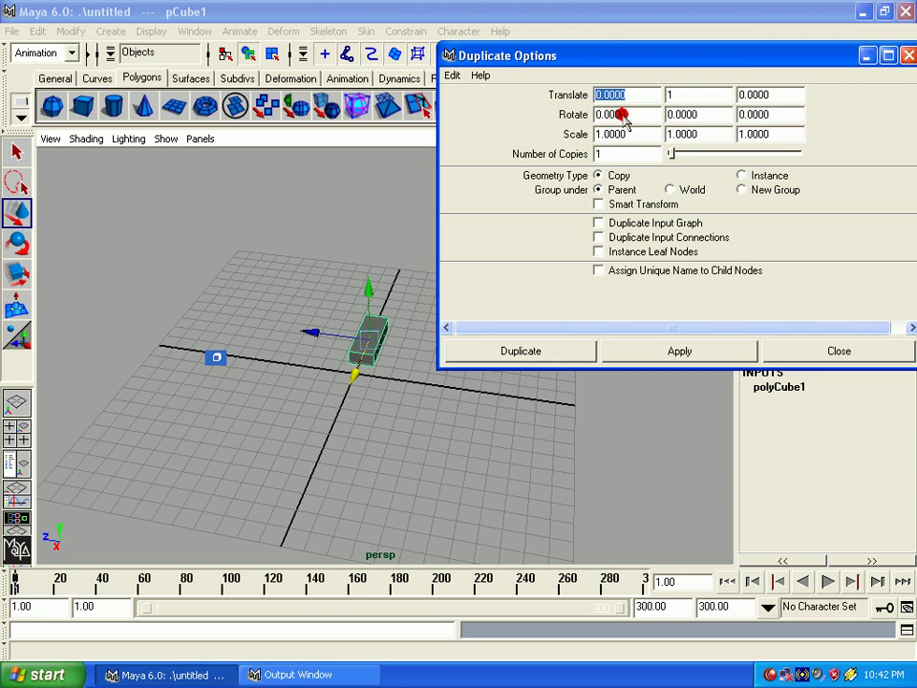
left_click(776, 95)
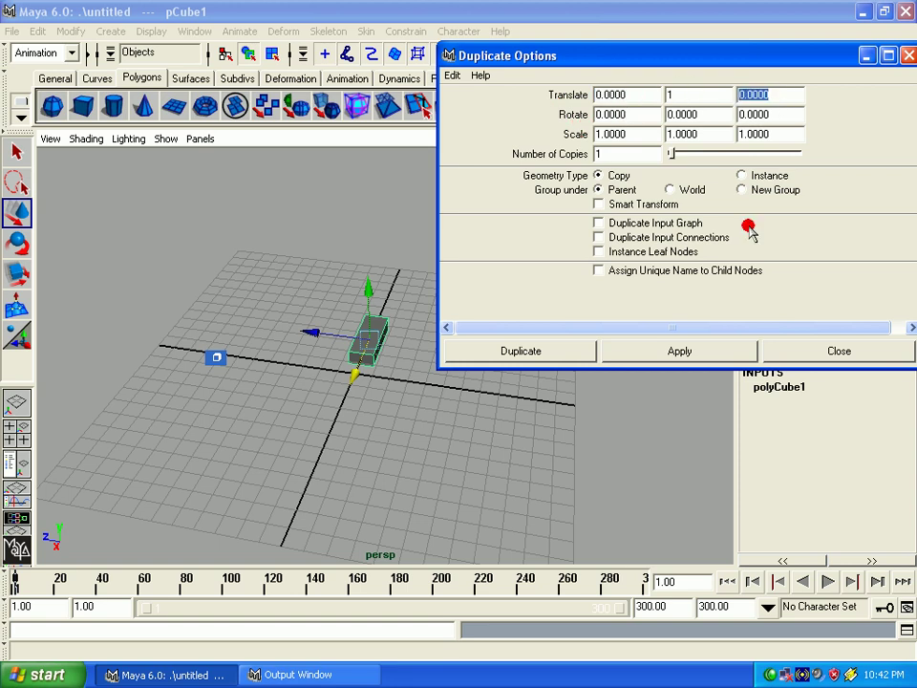
type("1")
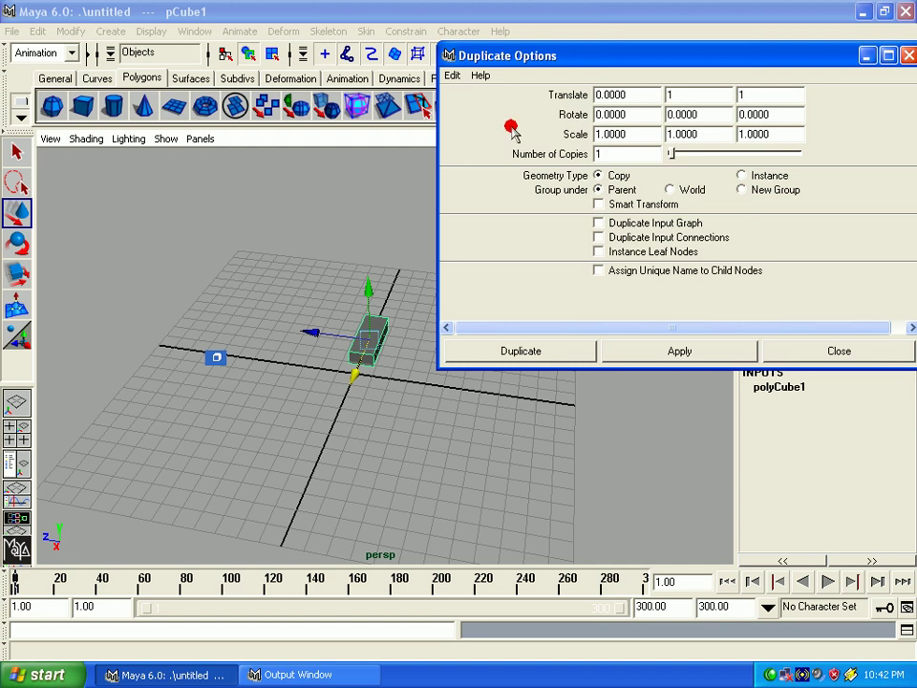
left_click(621, 156)
type("10")
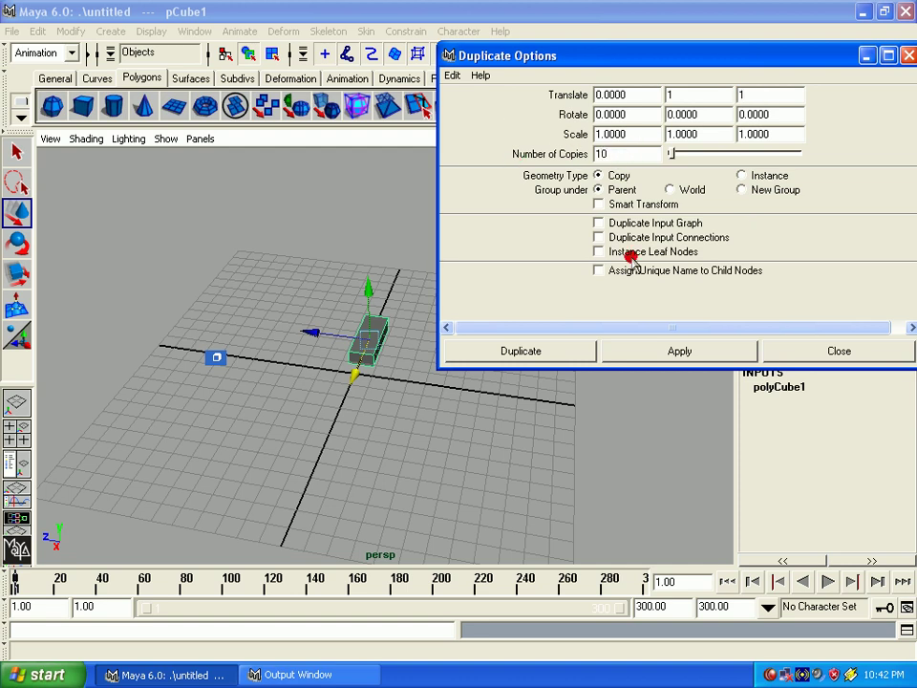
left_click(651, 350)
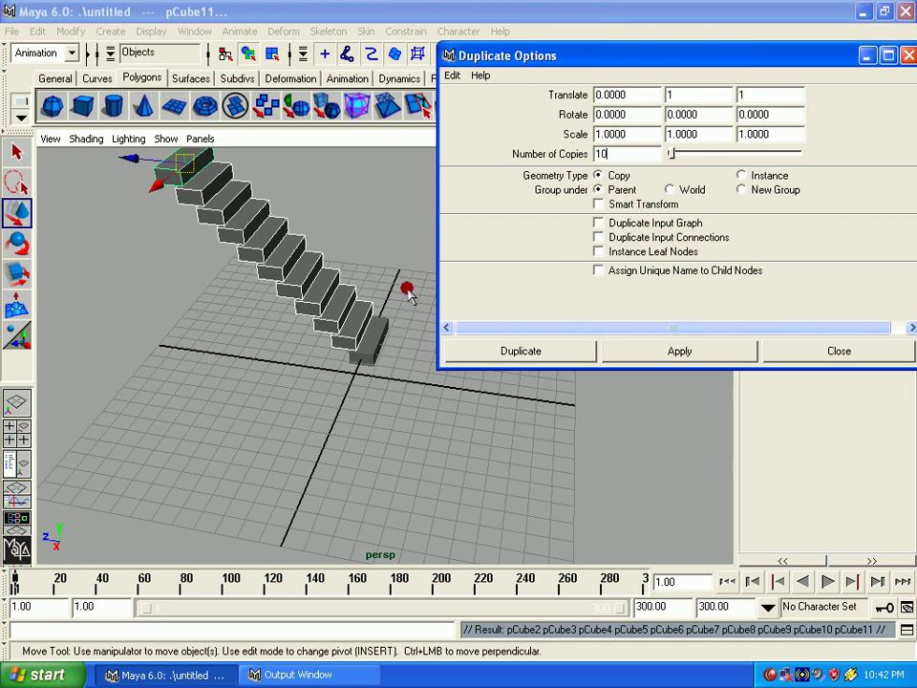
Undo the copied staircase and rebuild it from 10 instanced steps
key("z")
key("z")
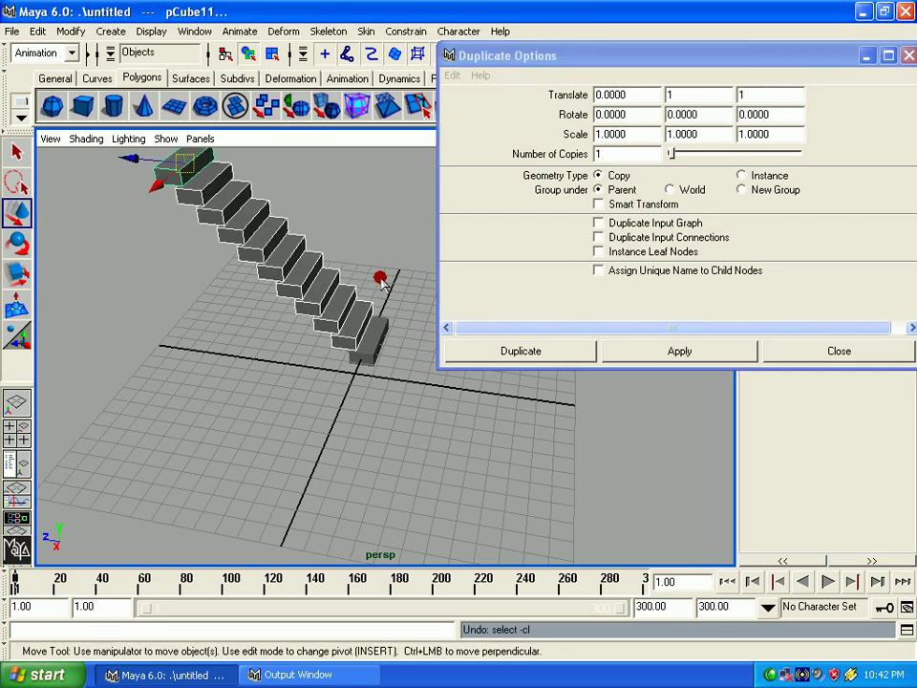
left_click(743, 175)
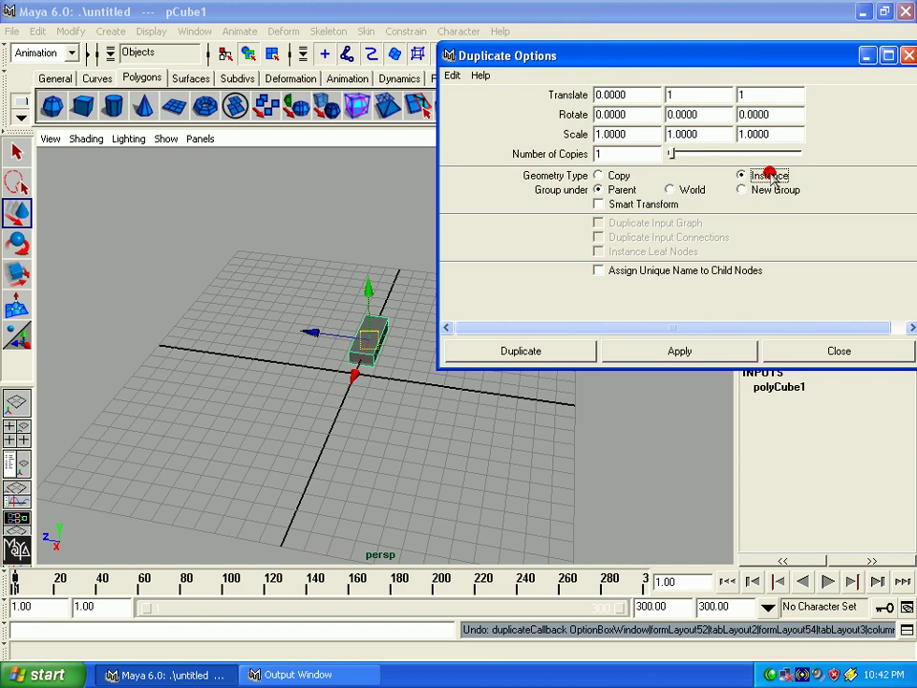
left_click(671, 351)
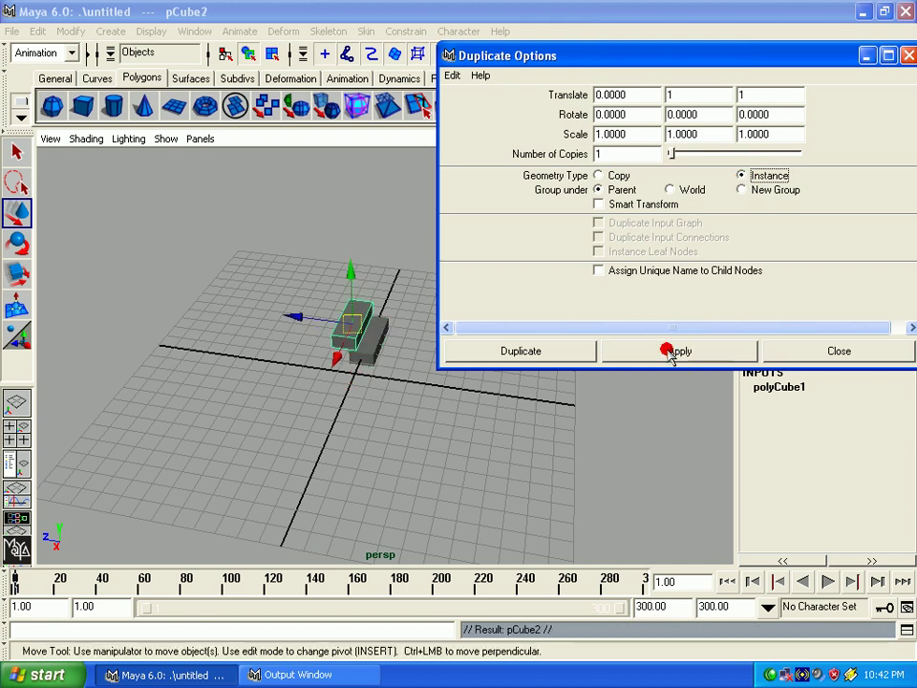
left_click(639, 153)
type("0")
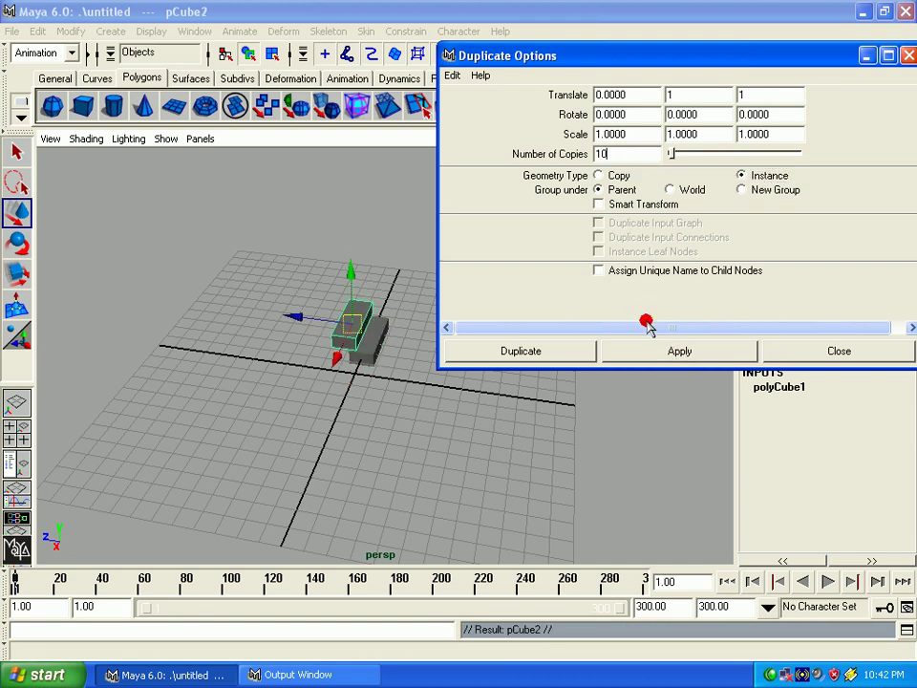
left_click(650, 351)
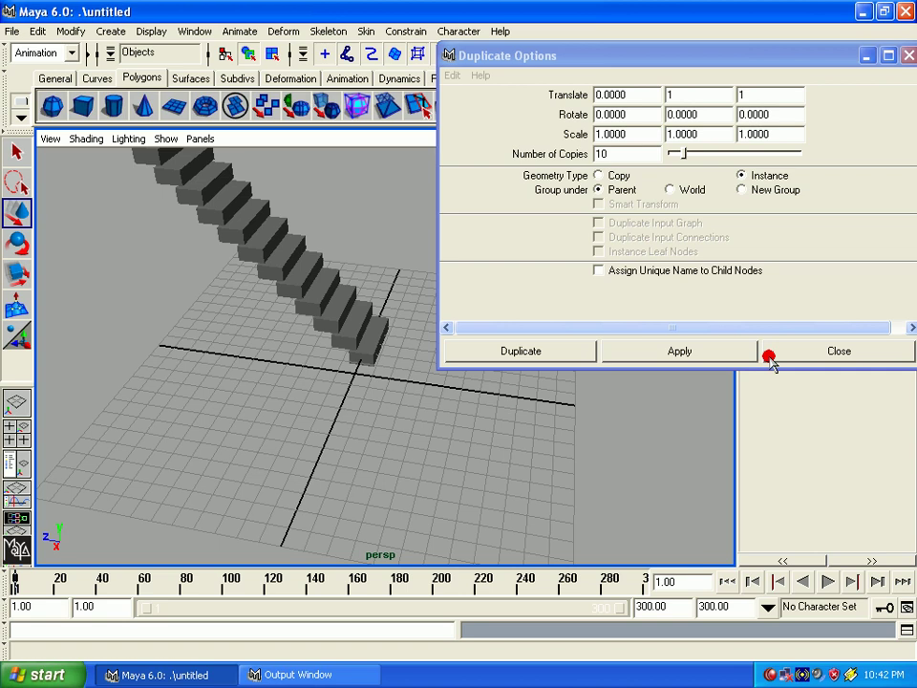
left_click(770, 351)
Select the bottom step and orbit the view to see the stairs side-on
left_click(731, 371)
left_click(373, 358)
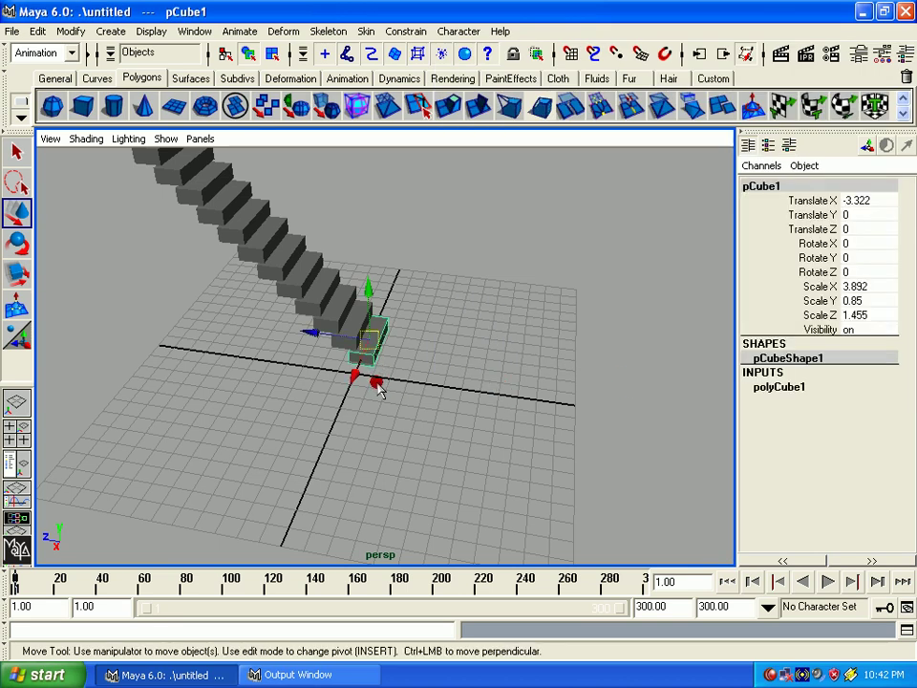
left_click_drag(358, 373, 327, 369, "alt")
right_click_drag(328, 369, 356, 425, "alt")
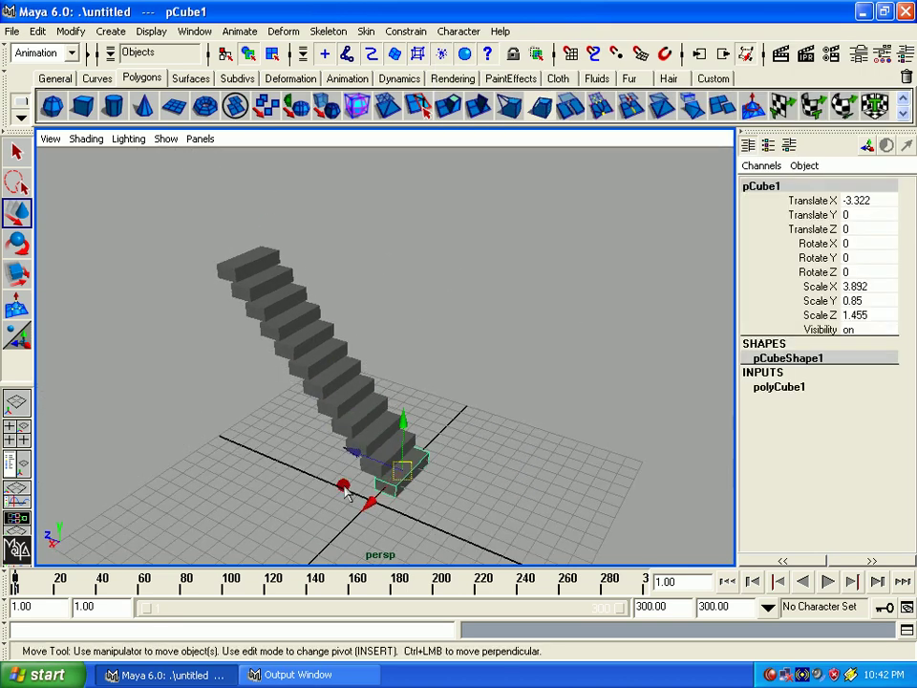
left_click_drag(347, 492, 357, 447, "alt")
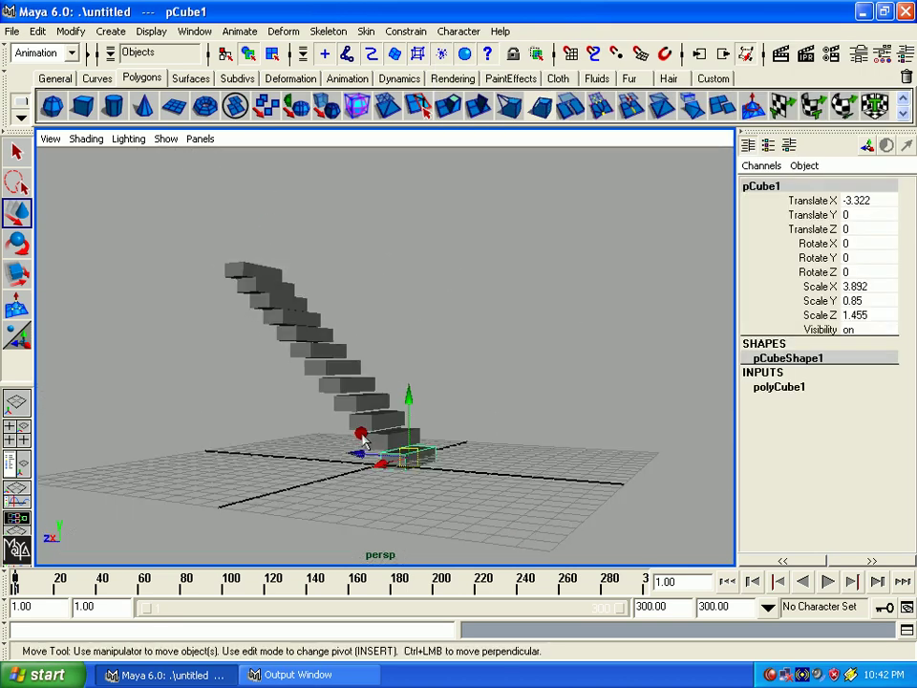
Change polyCube1's Height to 0.5, then 1.8, so every instanced step updates
left_click(774, 387)
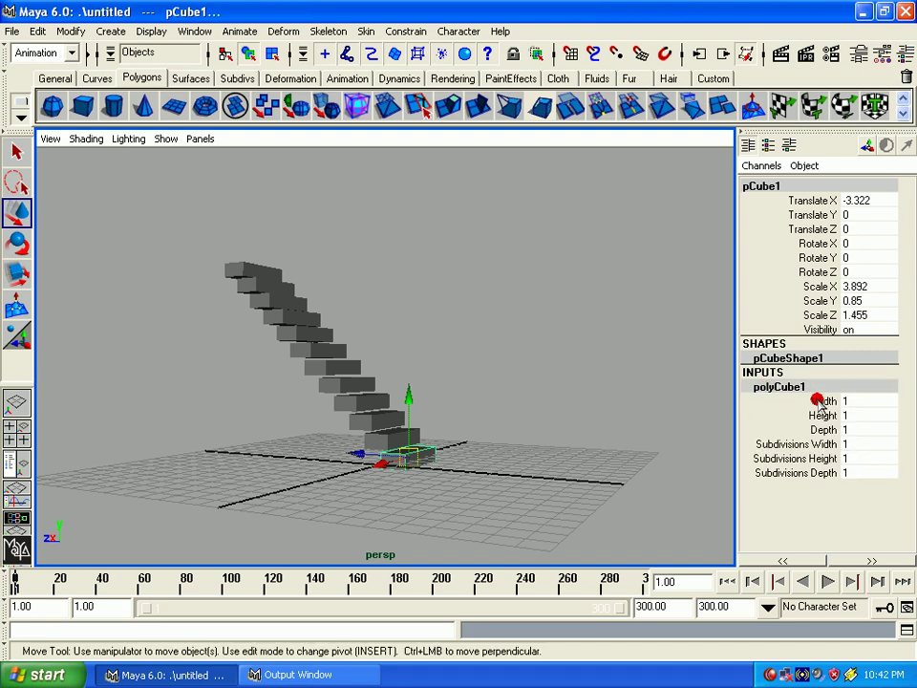
left_click(795, 416)
middle_click_drag(590, 425, 585, 425)
left_click_drag(482, 449, 522, 460, "alt")
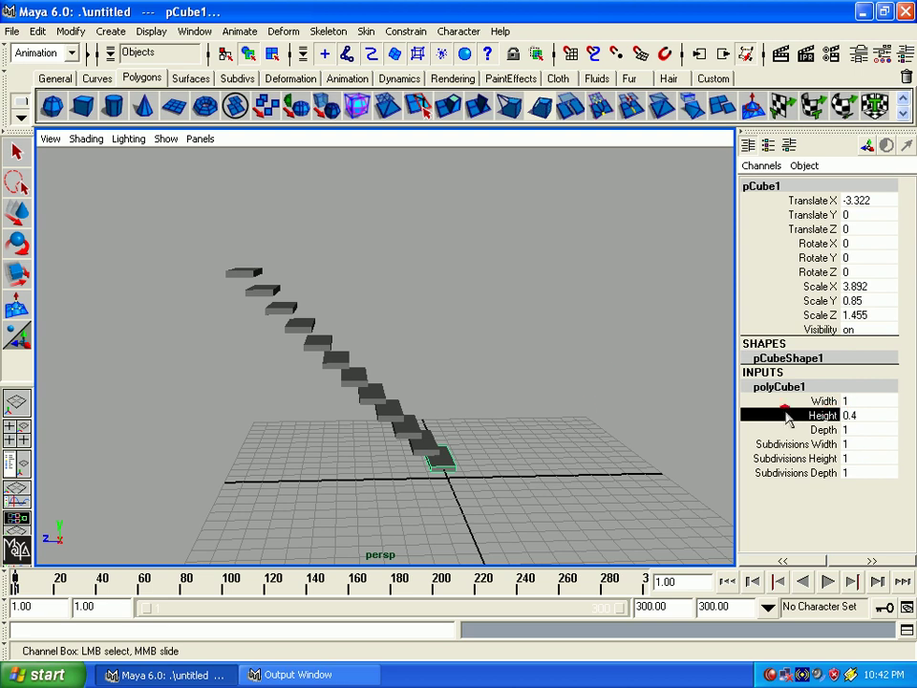
middle_click_drag(588, 412, 598, 411)
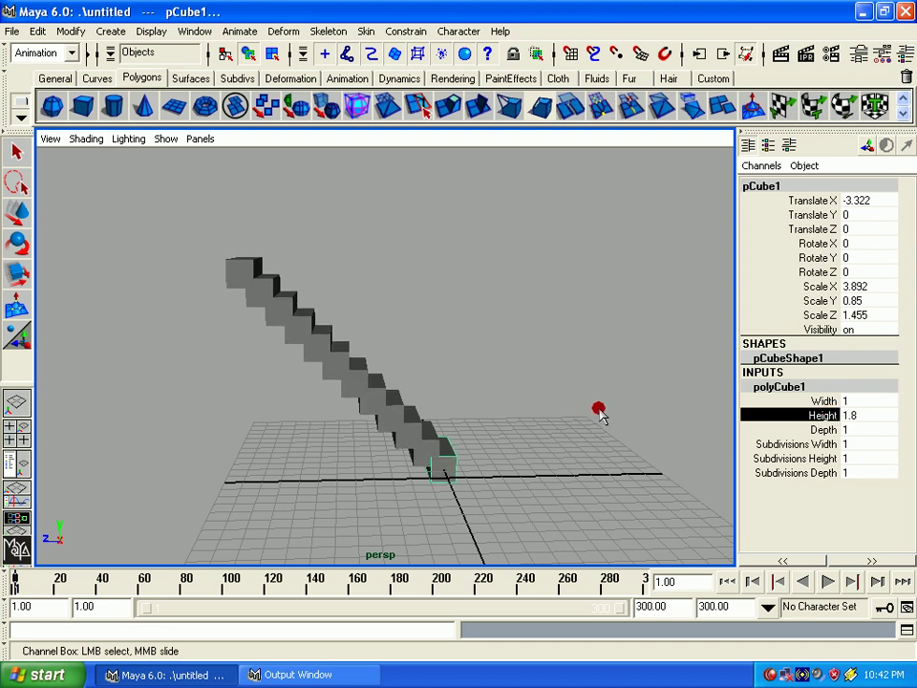
Select a middle step and resize the shared polyCube1 step height again
left_click_drag(447, 453, 342, 375, "alt")
left_click(342, 375)
key("w")
left_click(791, 387)
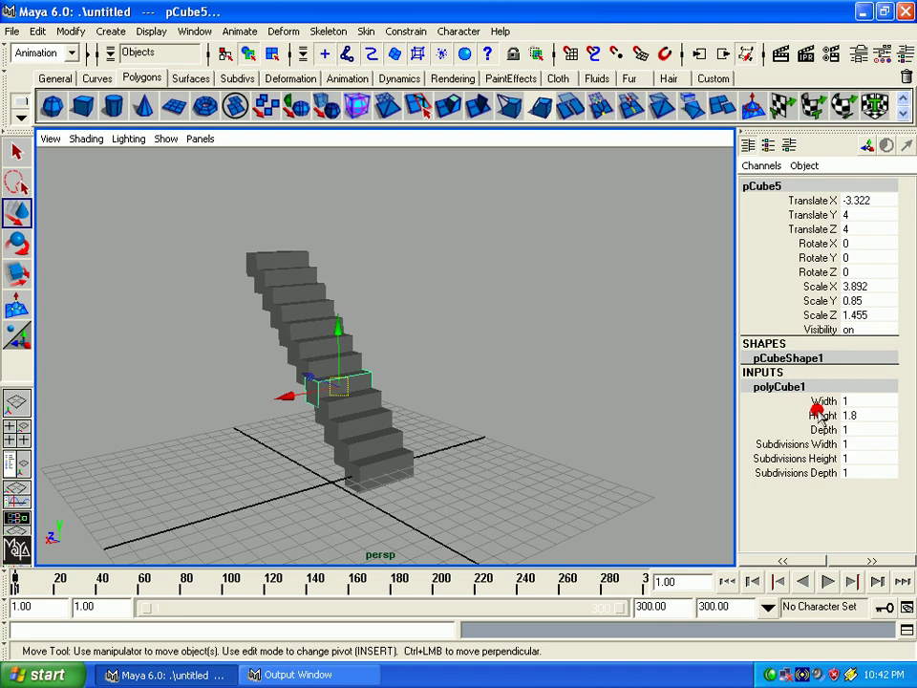
left_click(774, 415)
mouse_move(547, 441)
middle_mouse_down()
mouse_move(538, 442)
mouse_move(562, 444)
mouse_move(517, 449)
mouse_move(545, 451)
middle_mouse_up()
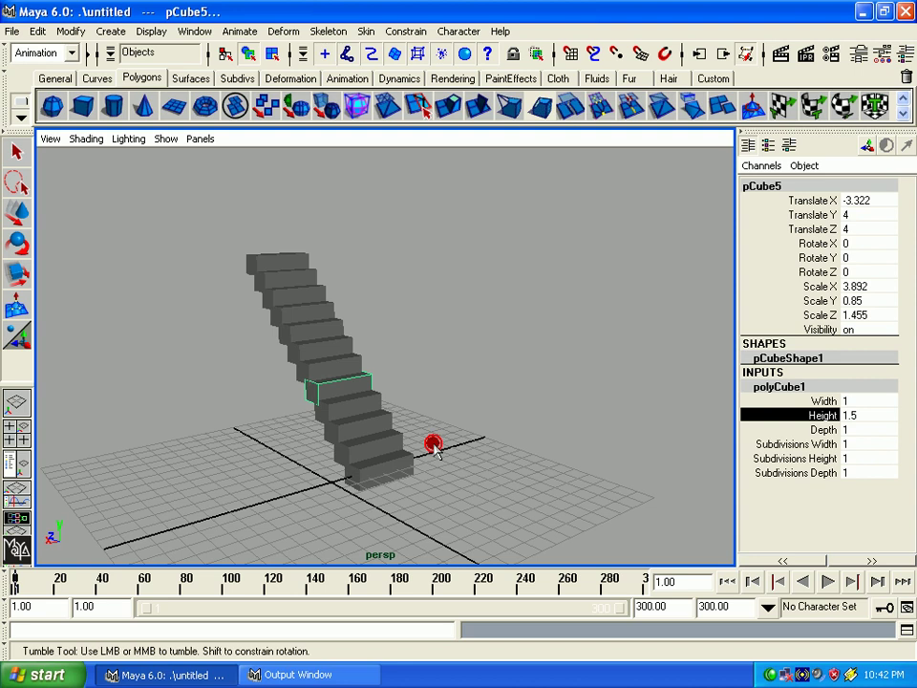
Marquee-select all the staircase steps and delete them
left_click_drag(432, 439, 534, 428, "alt")
middle_click_drag(538, 418, 563, 405, "alt")
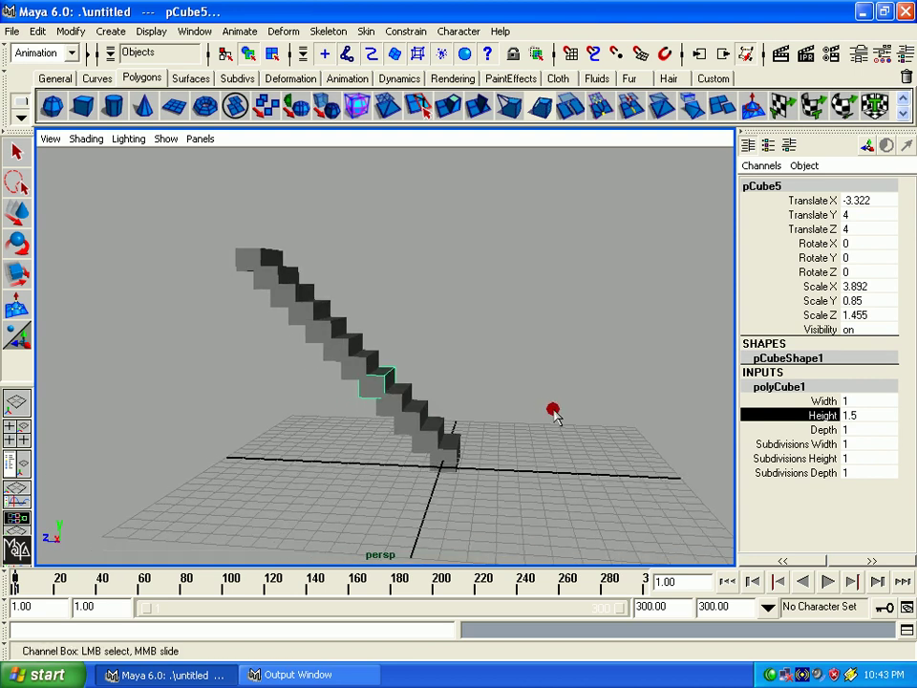
left_click(289, 254)
key("w")
left_click_drag(161, 225, 436, 440)
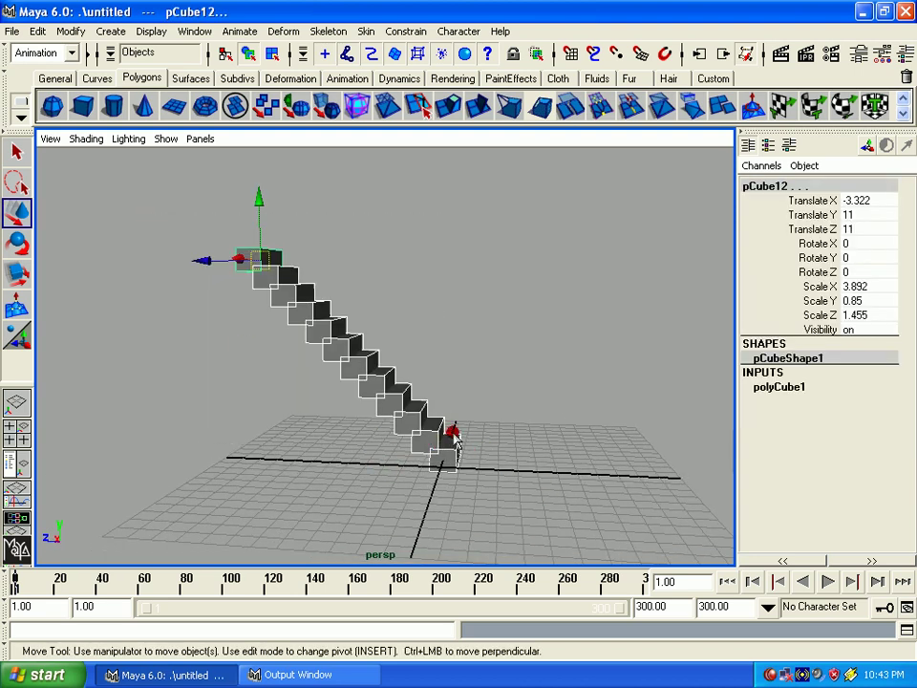
key("Delete")
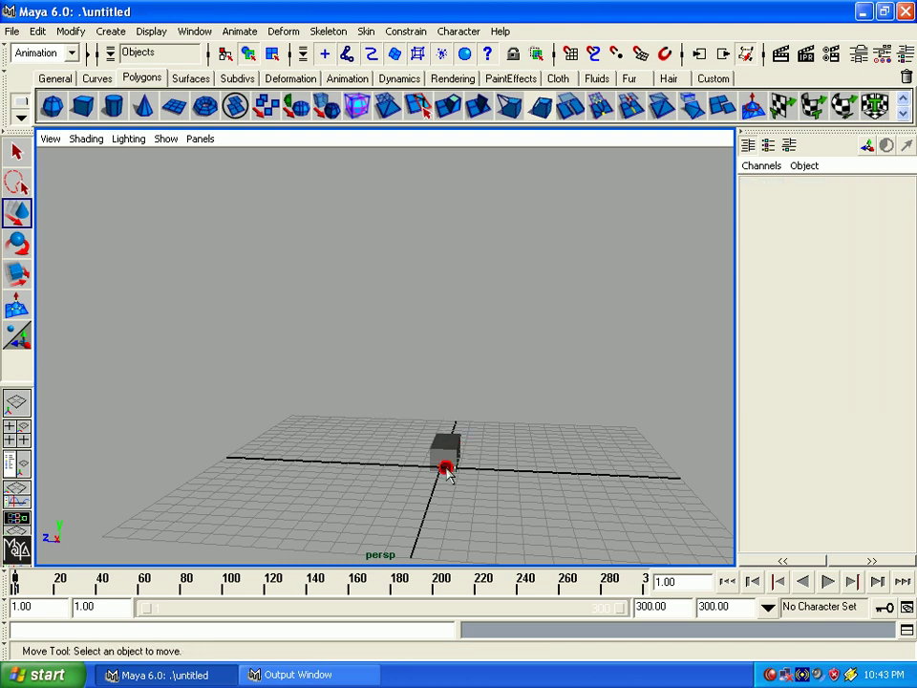
Select the remaining box and frame it in the view
left_click(447, 470)
left_click_drag(447, 470, 375, 486, "alt")
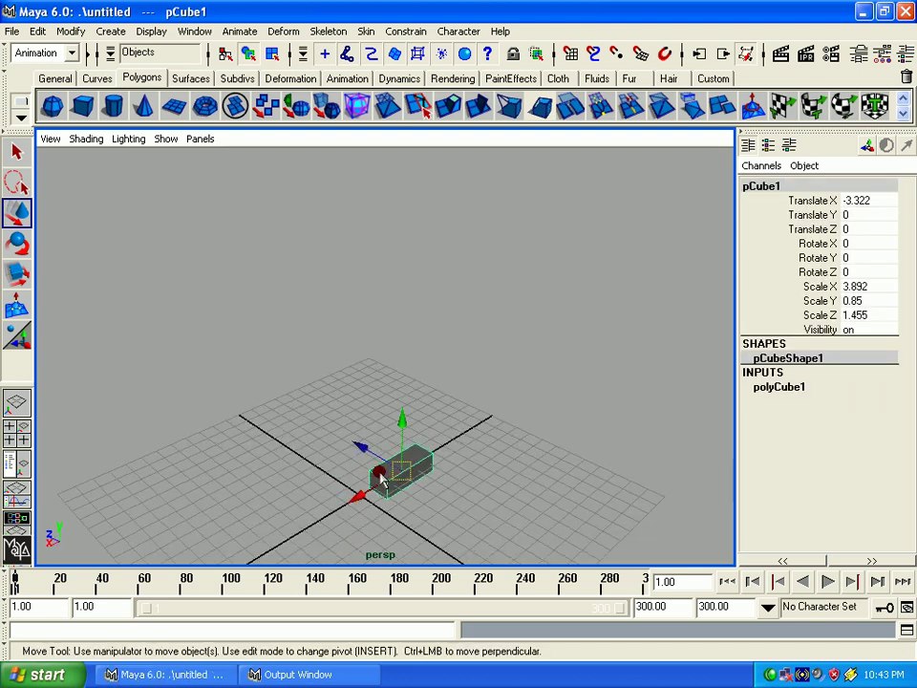
right_click_drag(382, 483, 435, 487, "alt")
middle_click_drag(436, 487, 383, 374, "alt")
mouse_move(385, 401)
left_mouse_down("alt")
mouse_move(370, 393)
mouse_move(389, 422)
left_mouse_up("alt")
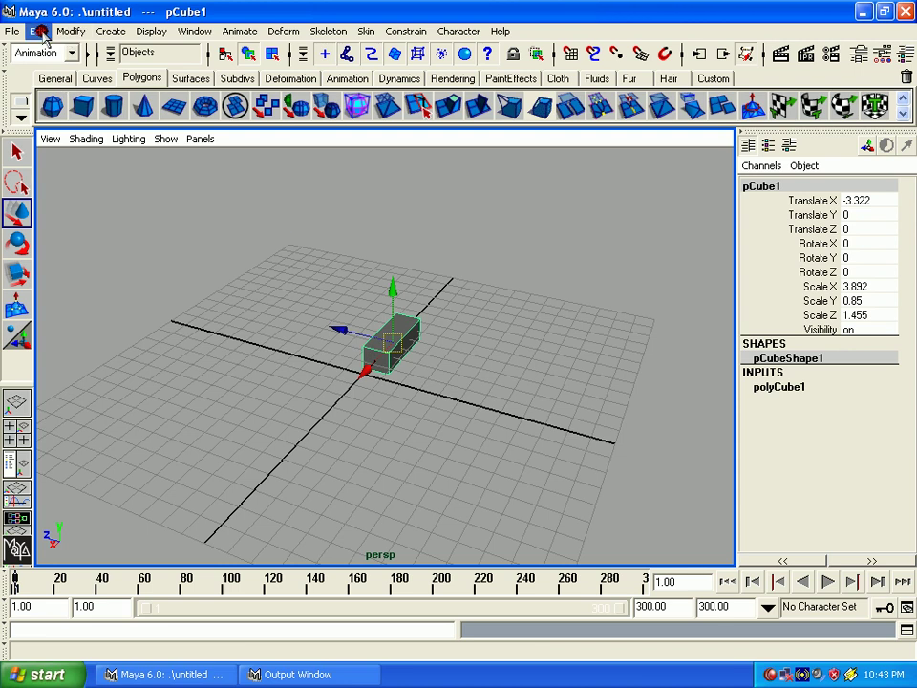
Reset Duplicate Options to default copies, duplicate the box, and move the copy left
left_click_drag(40, 31, 232, 356)
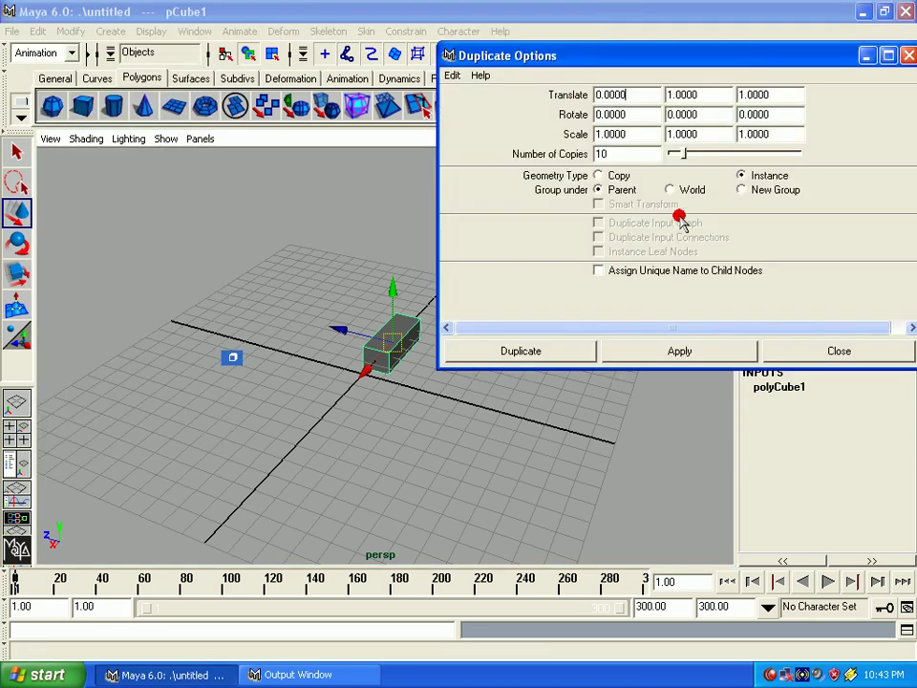
left_click(599, 176)
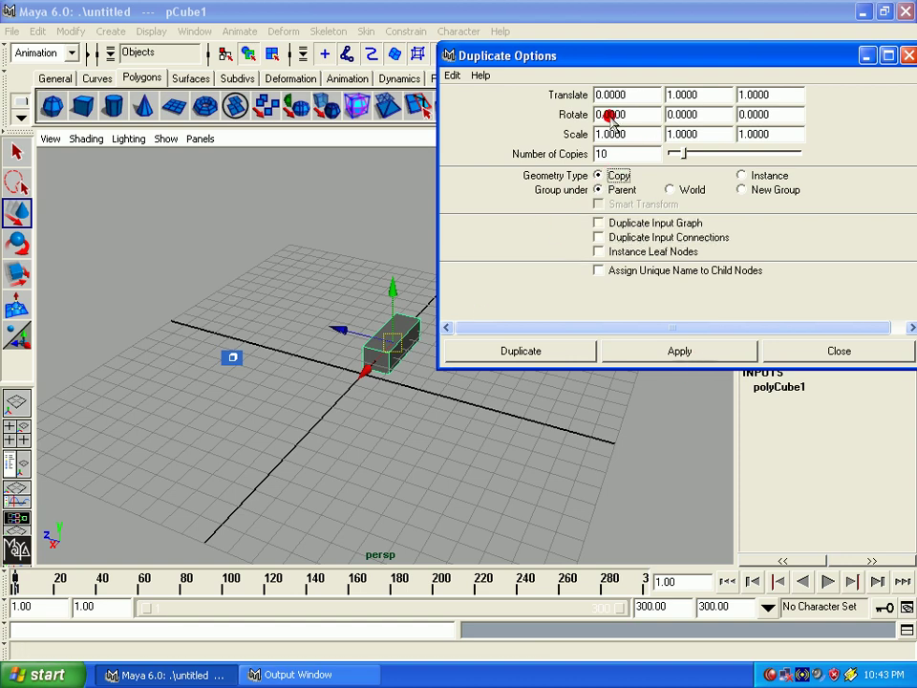
left_click(453, 75)
left_click(463, 109)
left_click(680, 351)
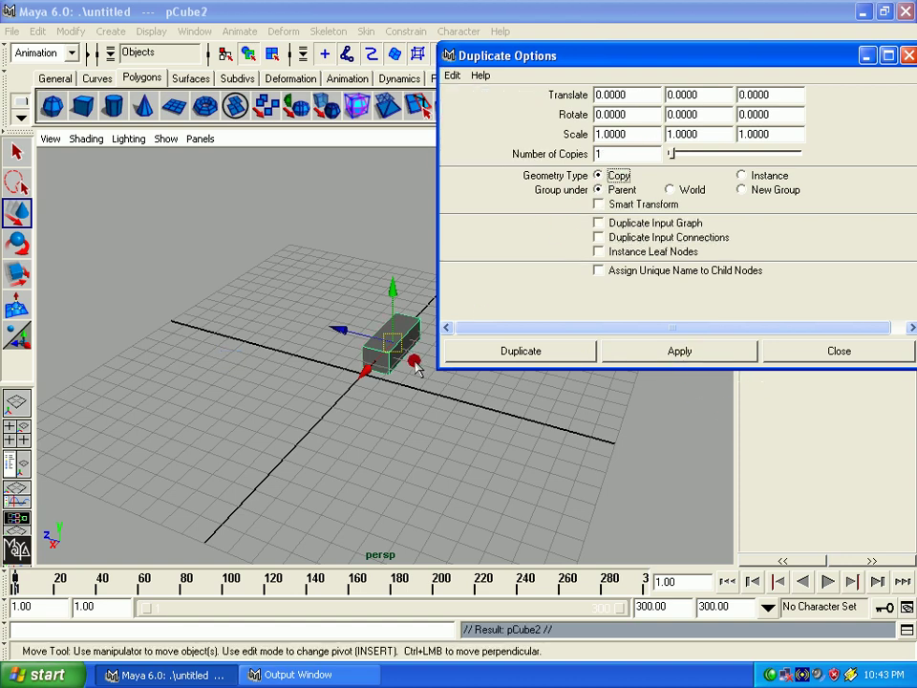
left_click_drag(338, 331, 267, 314)
Duplicate the original box grouped under World and move the copy lower left
left_click(407, 340)
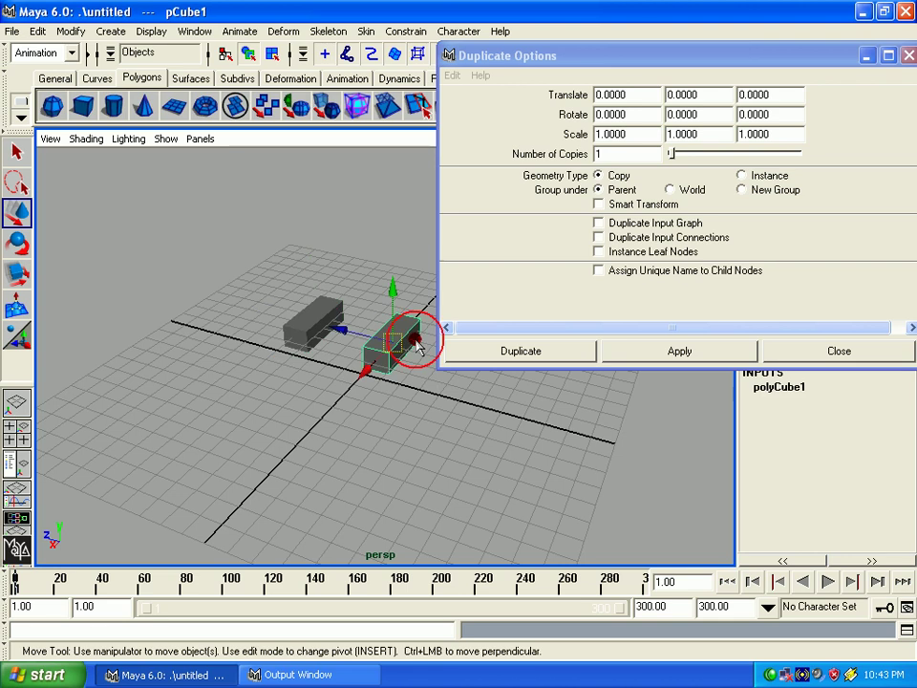
left_click(673, 190)
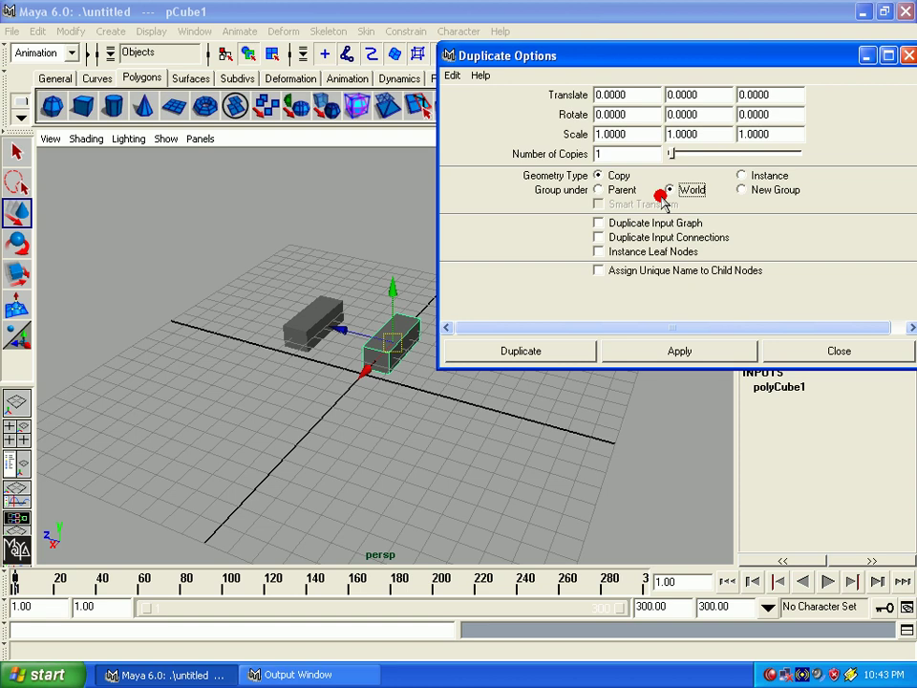
left_click(677, 351)
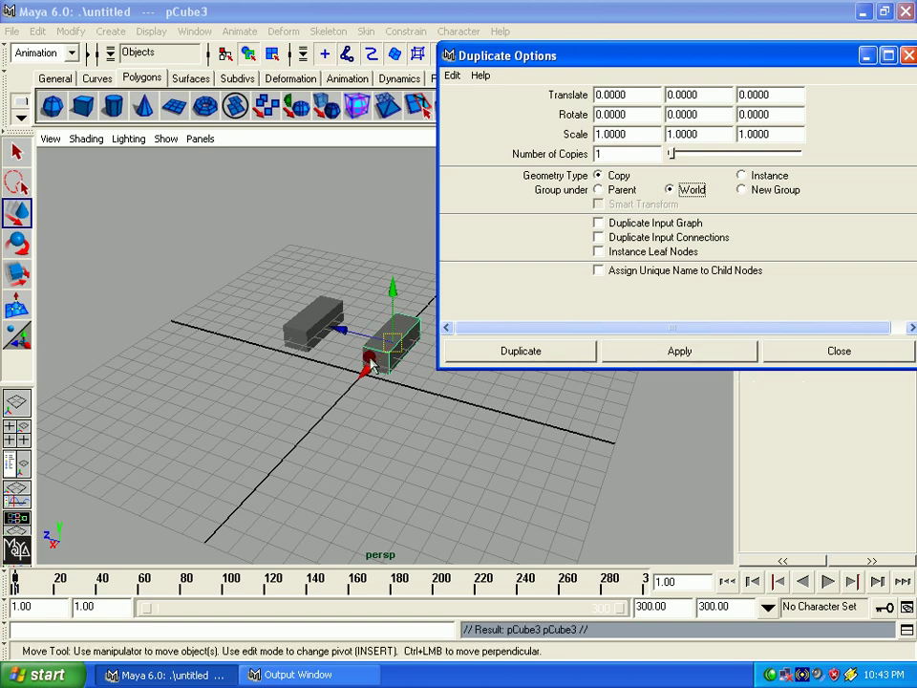
left_click_drag(373, 366, 246, 363)
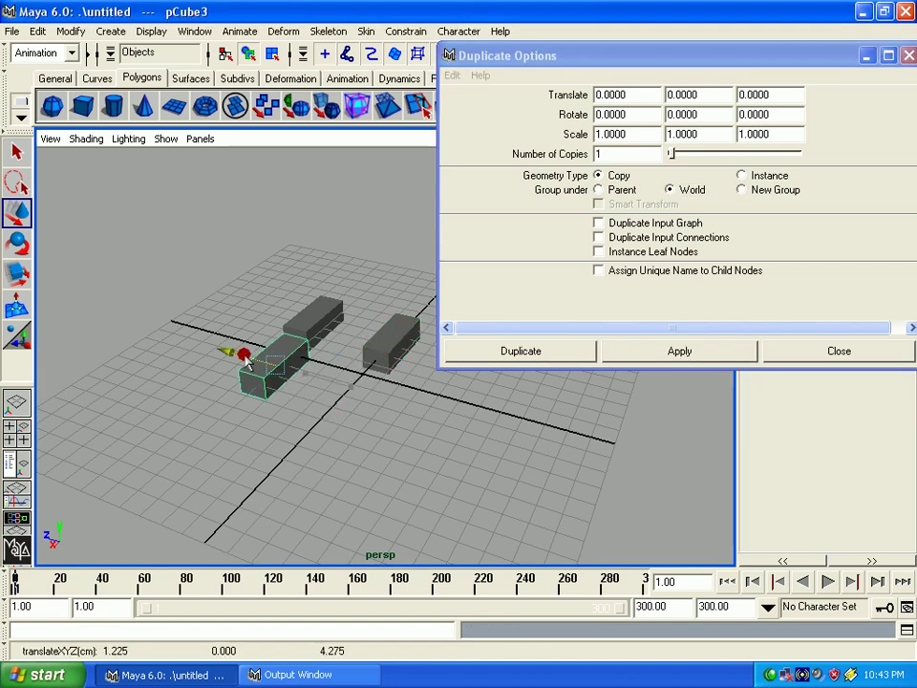
Duplicate the original box into a New Group and move it toward the front
left_click(375, 351)
left_click(743, 189)
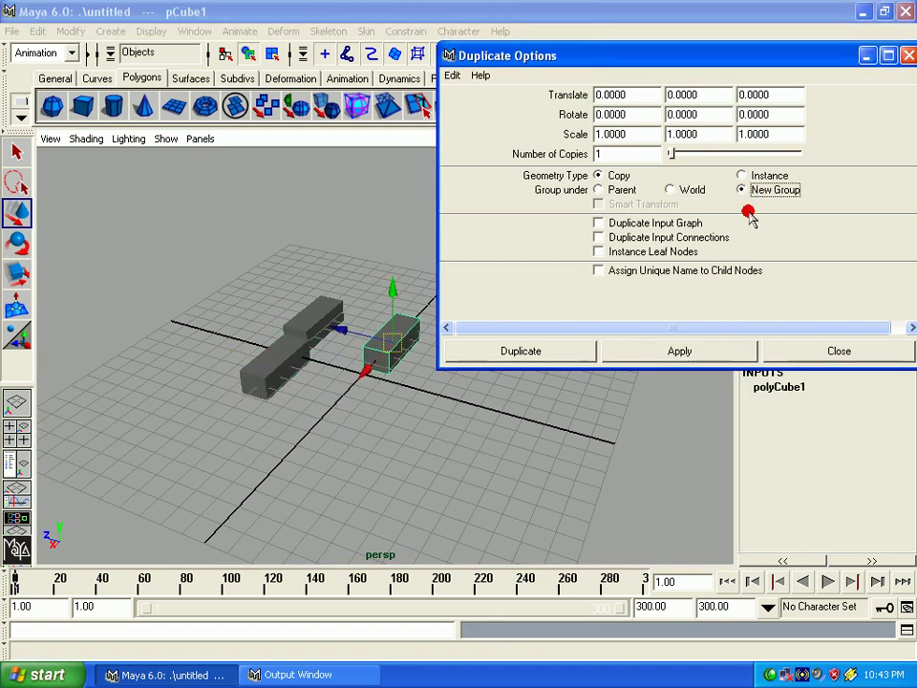
left_click(703, 349)
left_click_drag(375, 348, 382, 466)
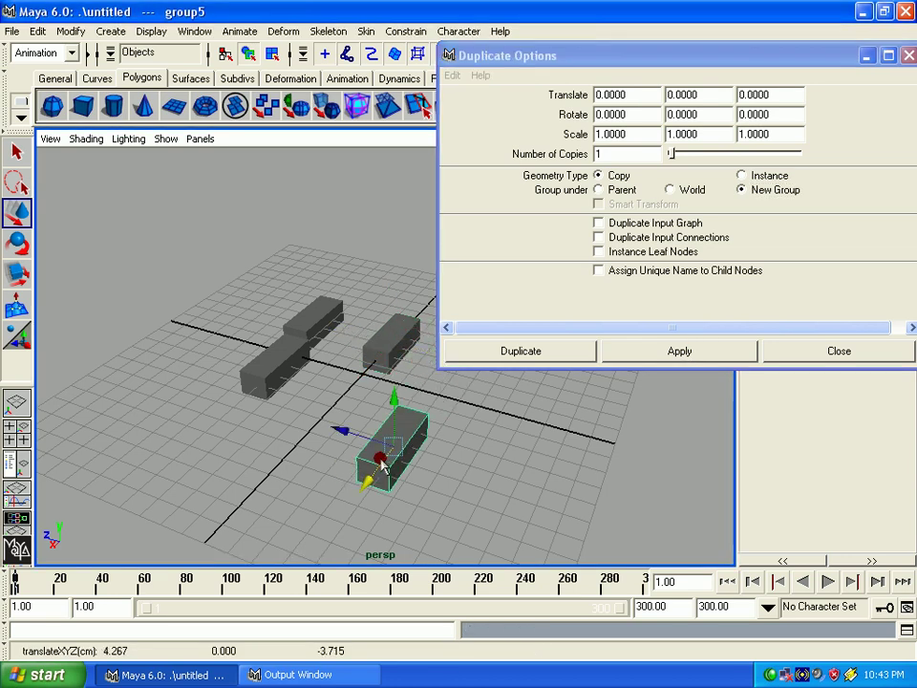
Move pCube4 inside the new group front-left, then delete the world-grouped copy pCube3
left_click(361, 434)
left_click(381, 445)
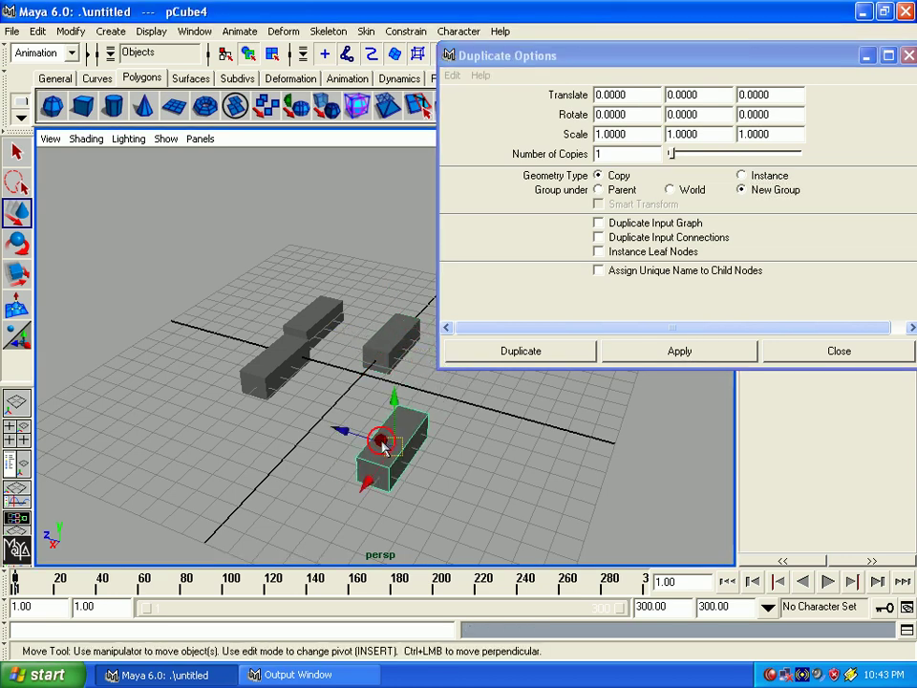
left_click(339, 433)
left_click_drag(341, 435, 309, 428)
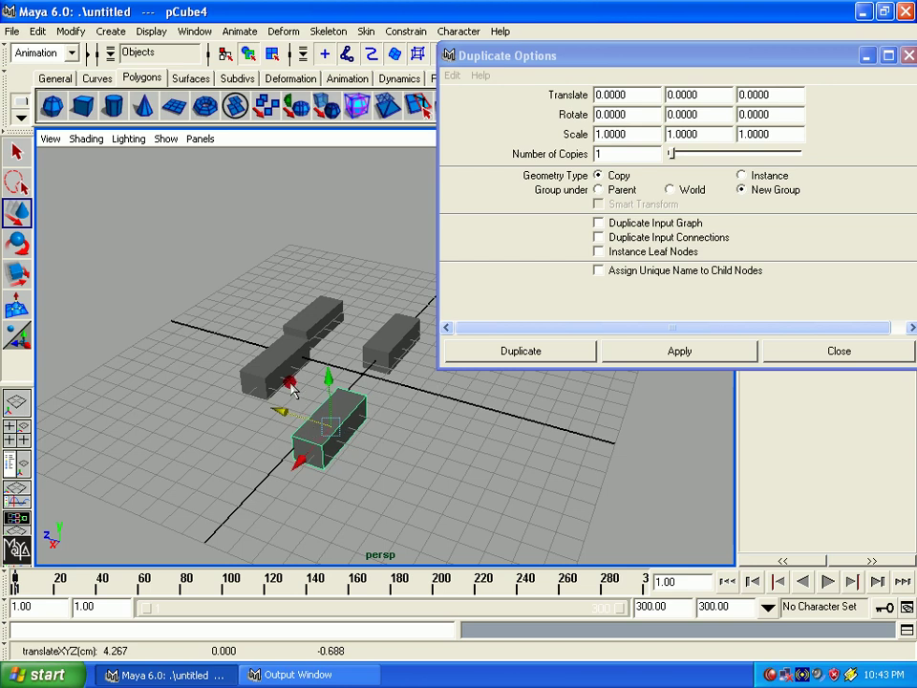
left_click(288, 380)
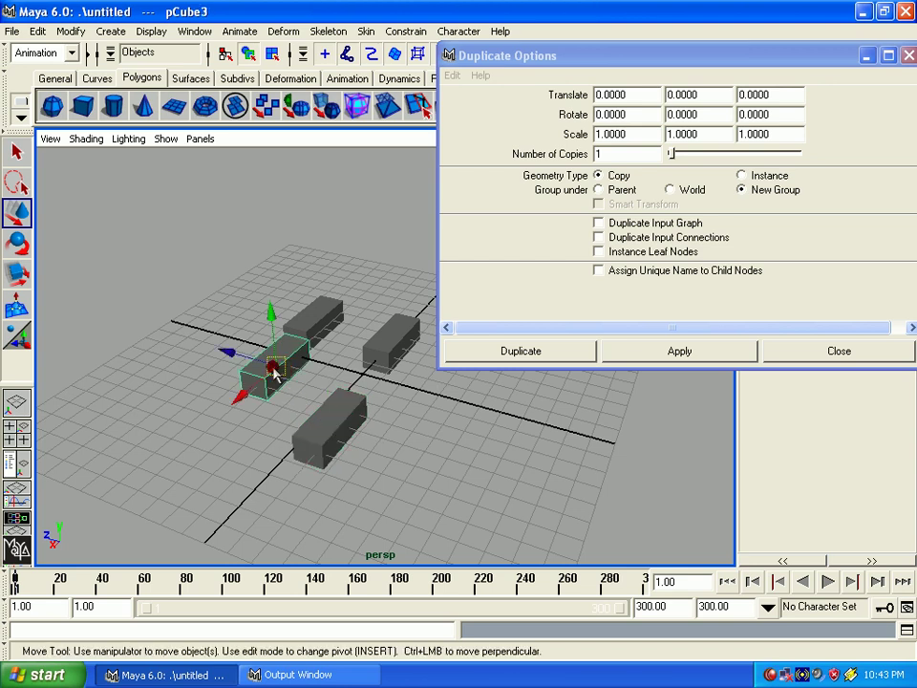
key("Delete")
Delete the front copy and reselect the original cube
left_click(348, 404)
key("Delete")
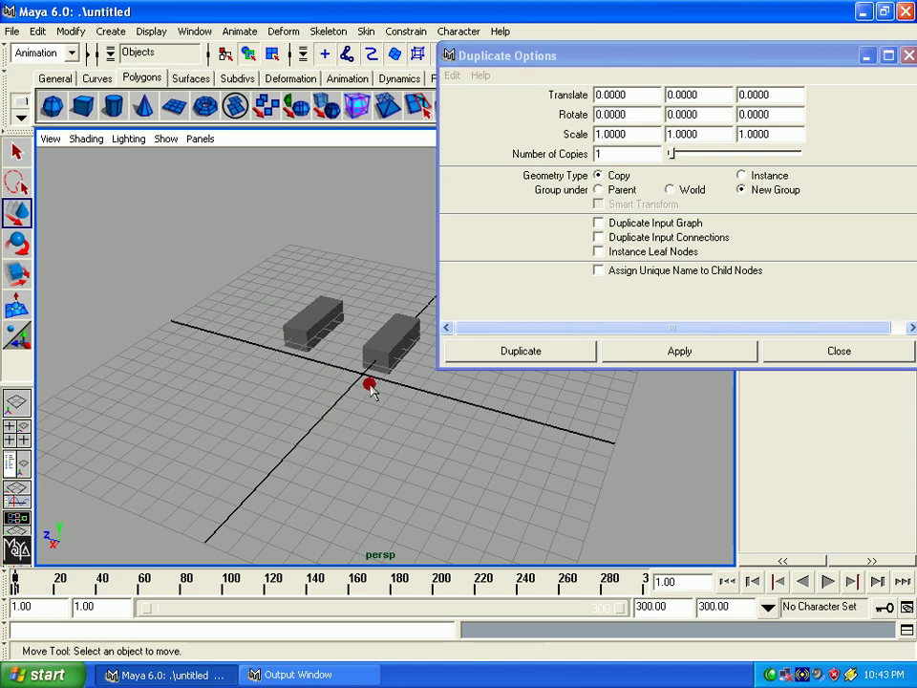
left_click(390, 355)
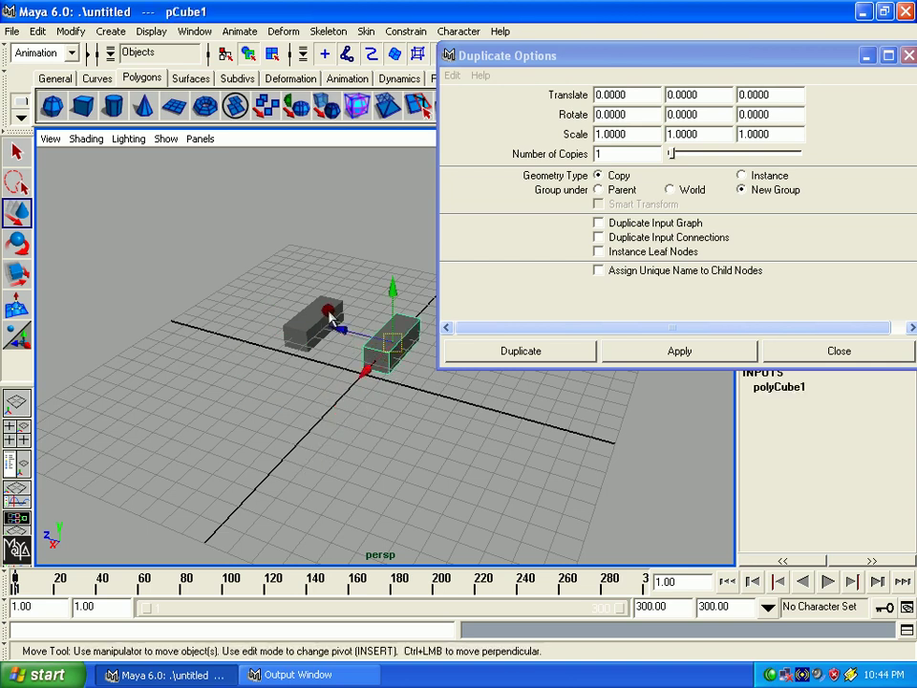
left_click(359, 323)
left_click(305, 325)
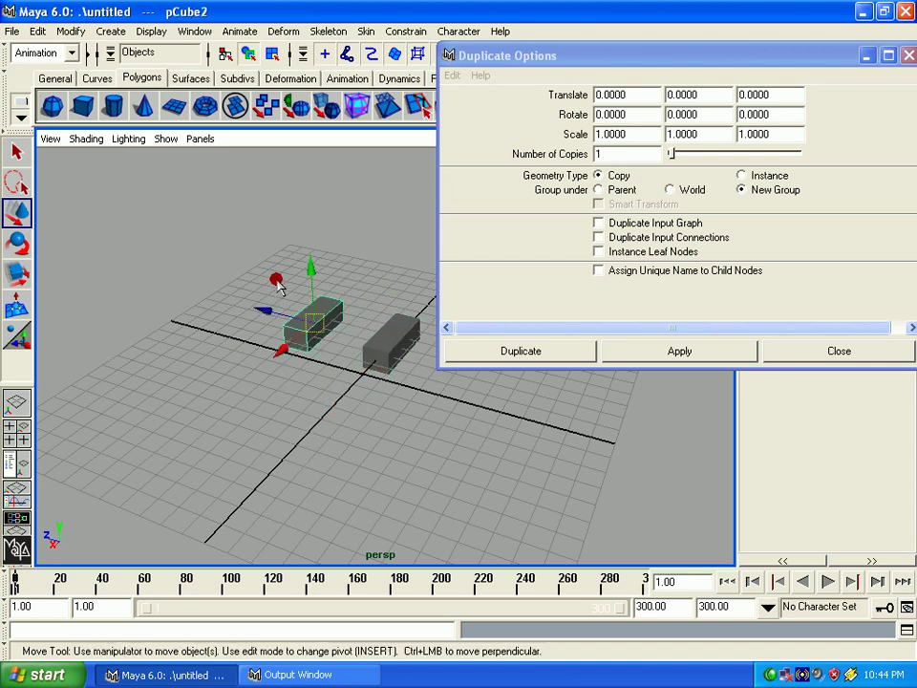
left_click(398, 347)
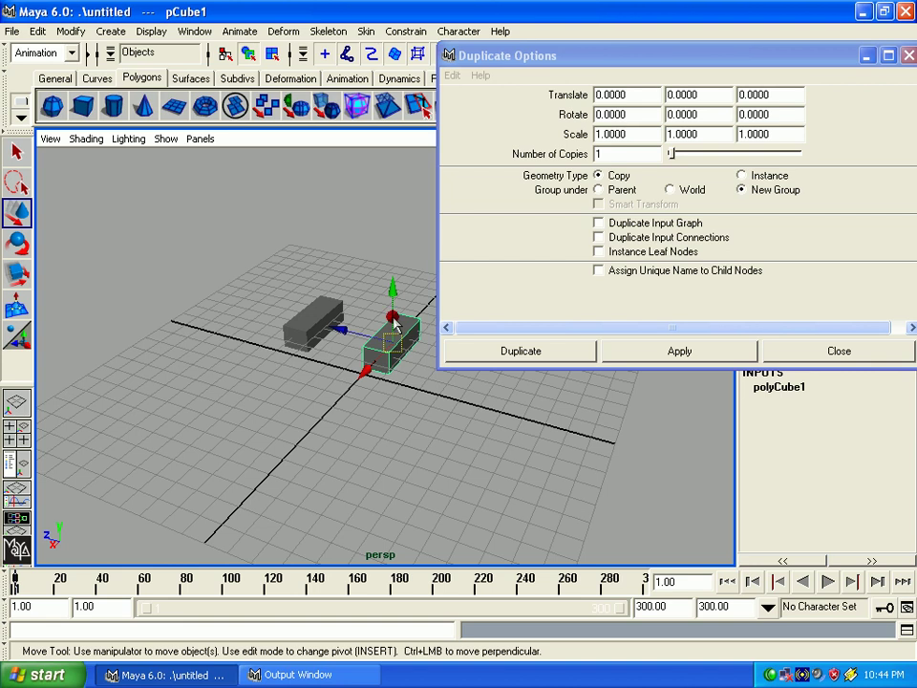
left_click(315, 324)
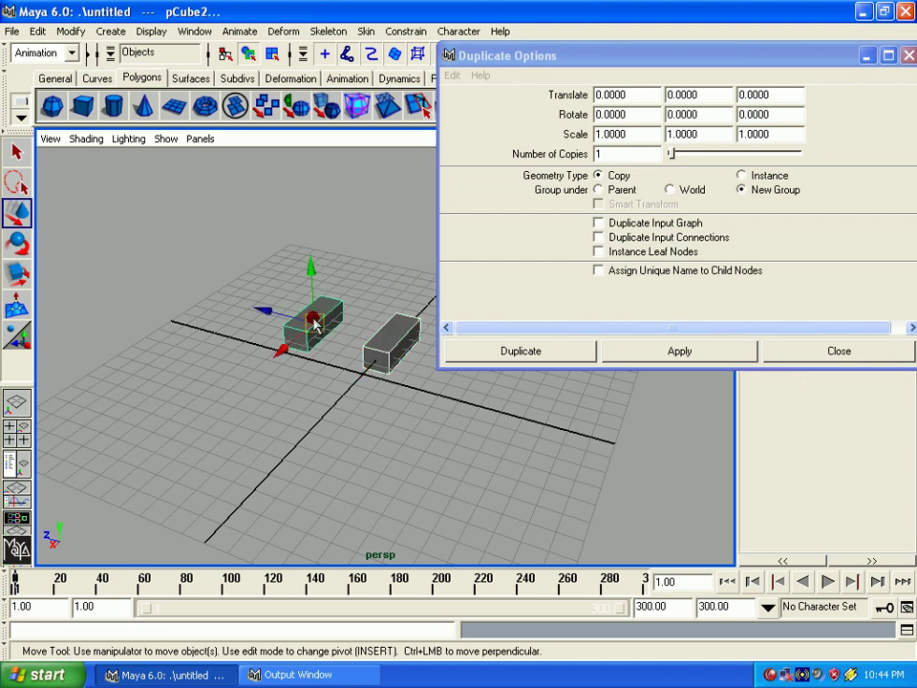
key("Left")
left_click(354, 424)
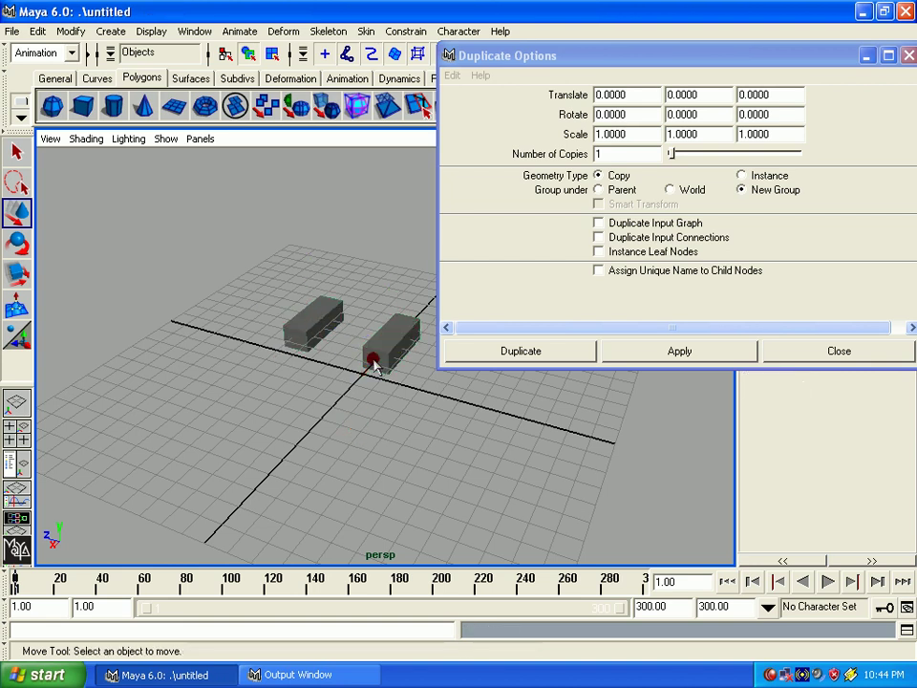
left_click(394, 374)
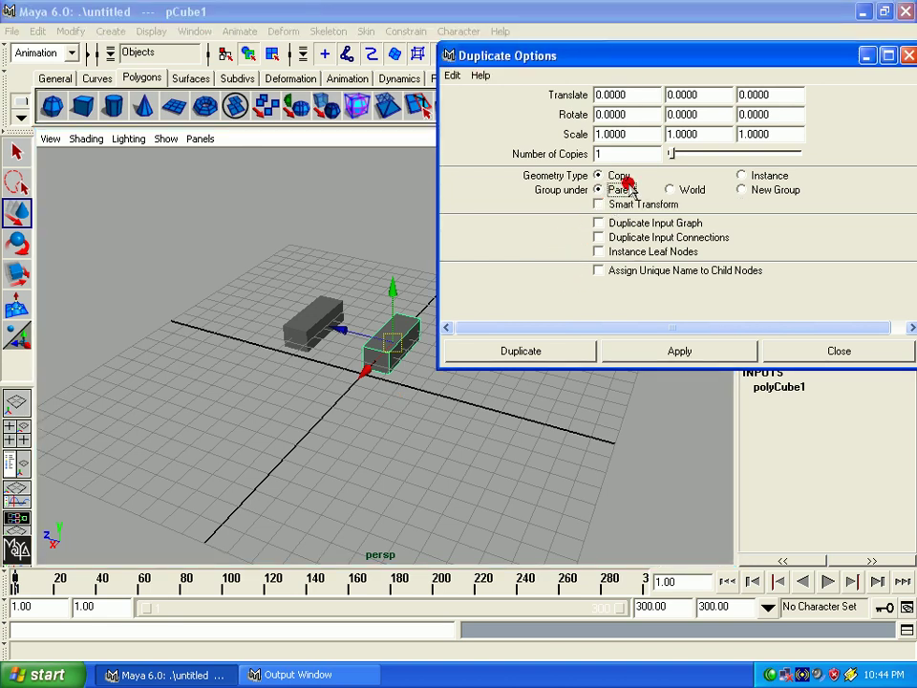
Duplicate the cube grouped under Parent, move it to the front, and reposition the back-left copy
left_click(673, 354)
left_click_drag(364, 371, 270, 451)
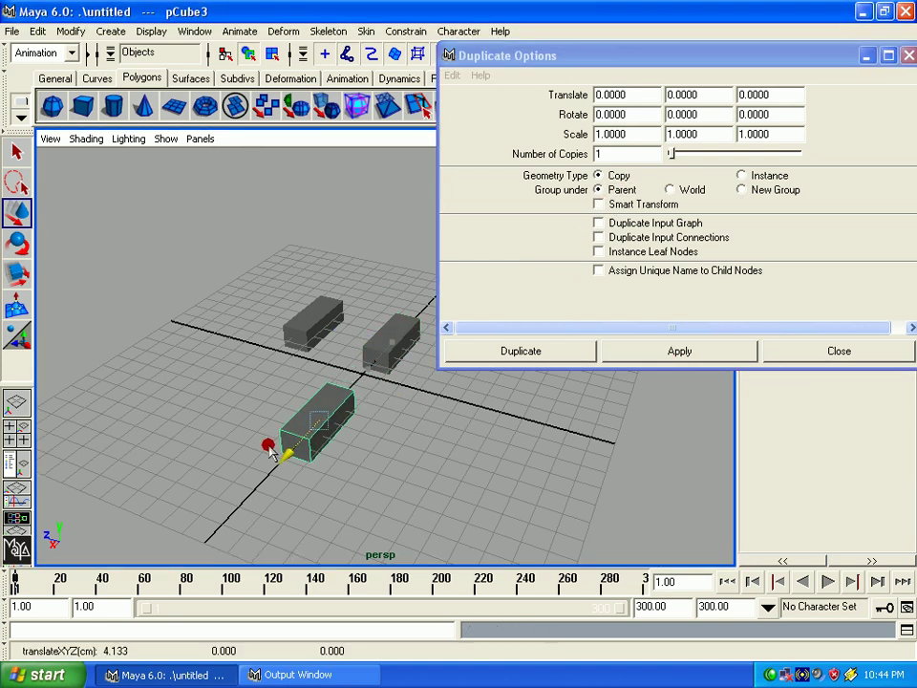
left_click(364, 238)
left_click(330, 325)
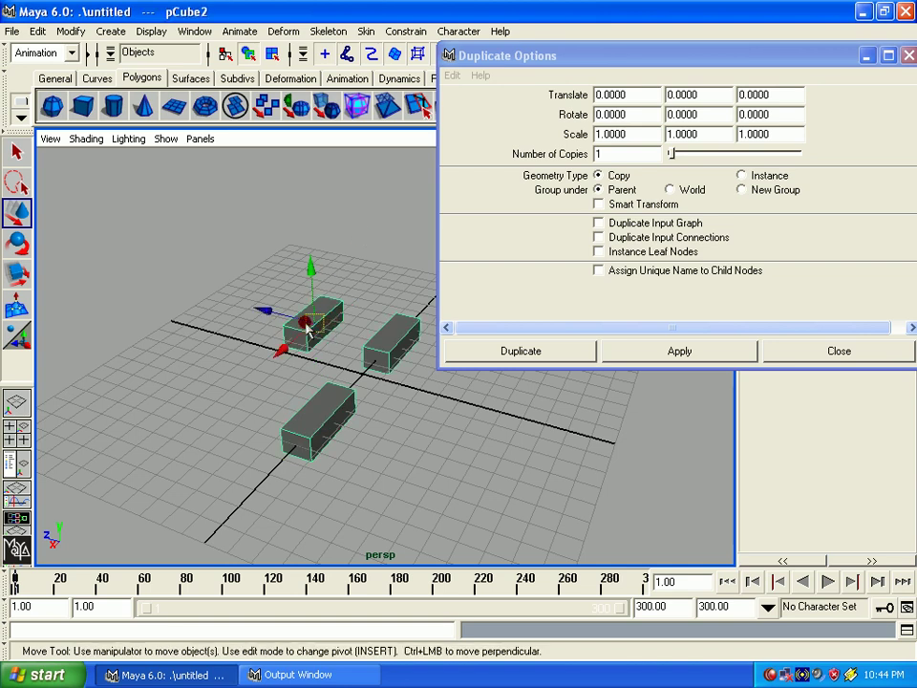
left_click_drag(288, 321, 301, 370)
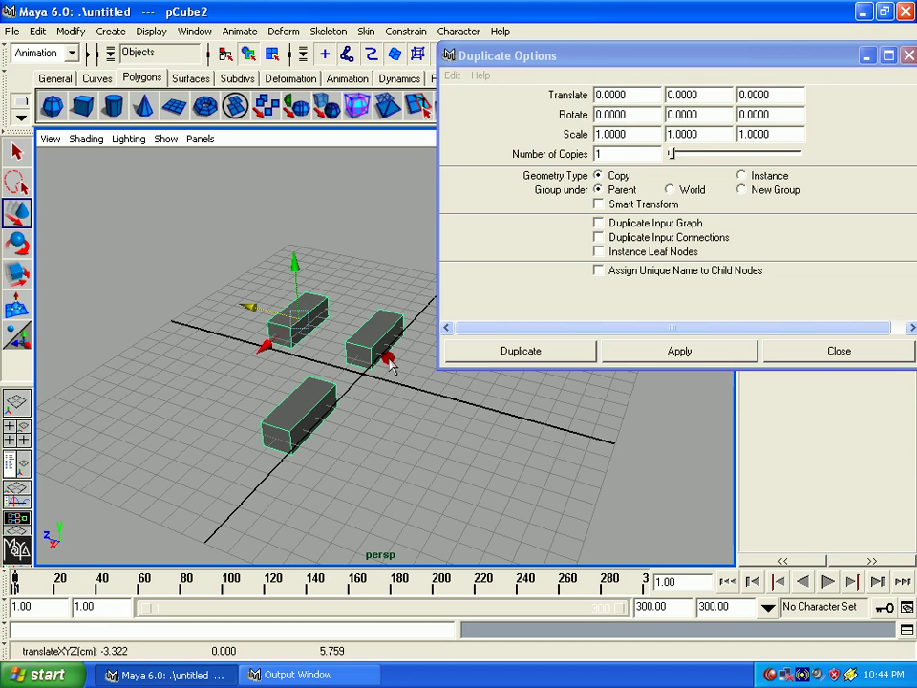
left_click(392, 365)
left_click(373, 320)
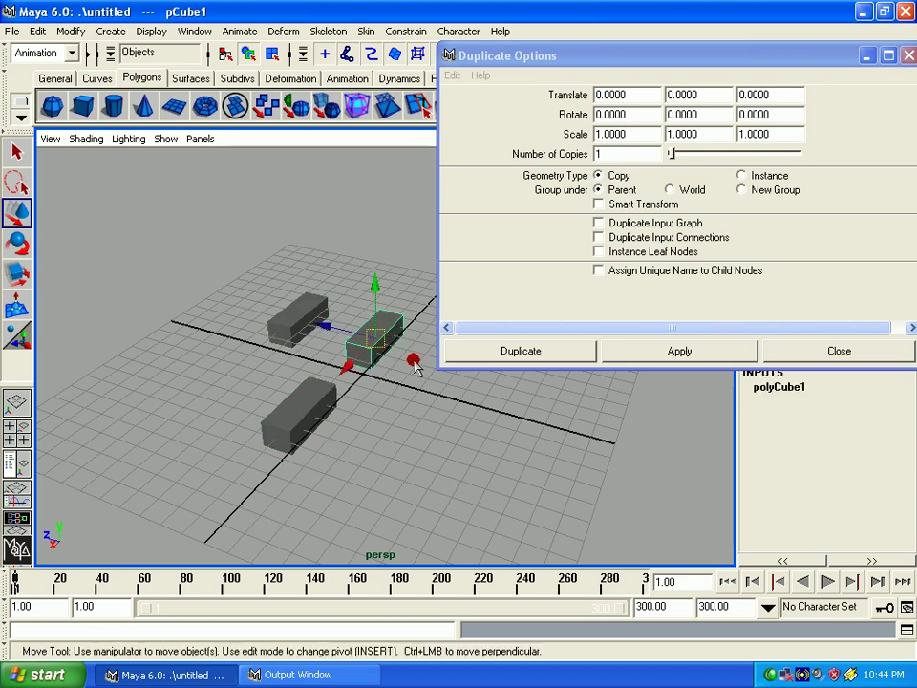
Duplicate pCube1 grouped under World and place the copy at the front right
left_click(692, 186)
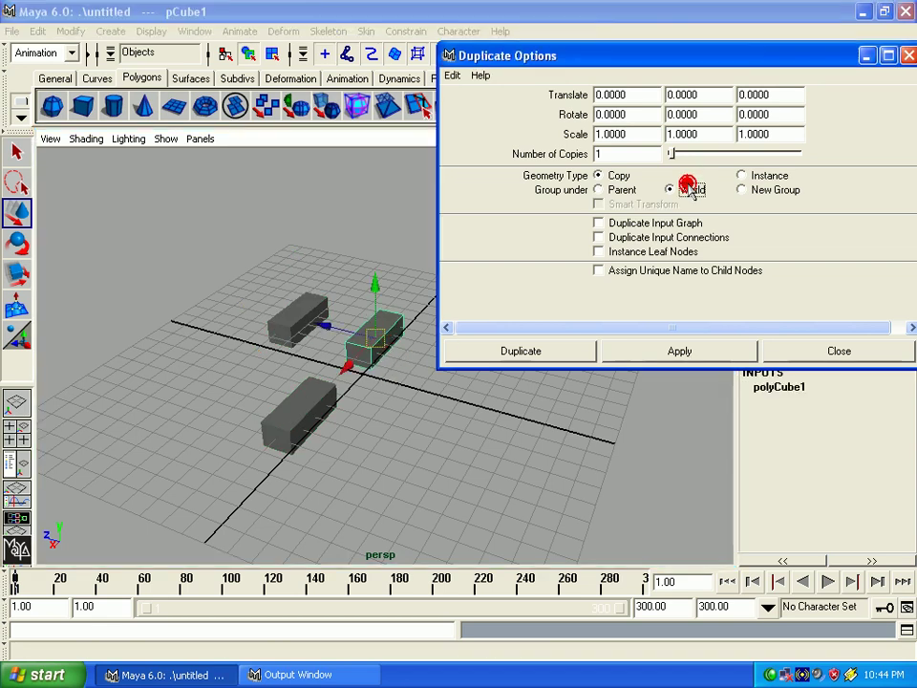
left_click(666, 351)
left_click_drag(349, 365, 313, 436)
left_click_drag(420, 482, 303, 317)
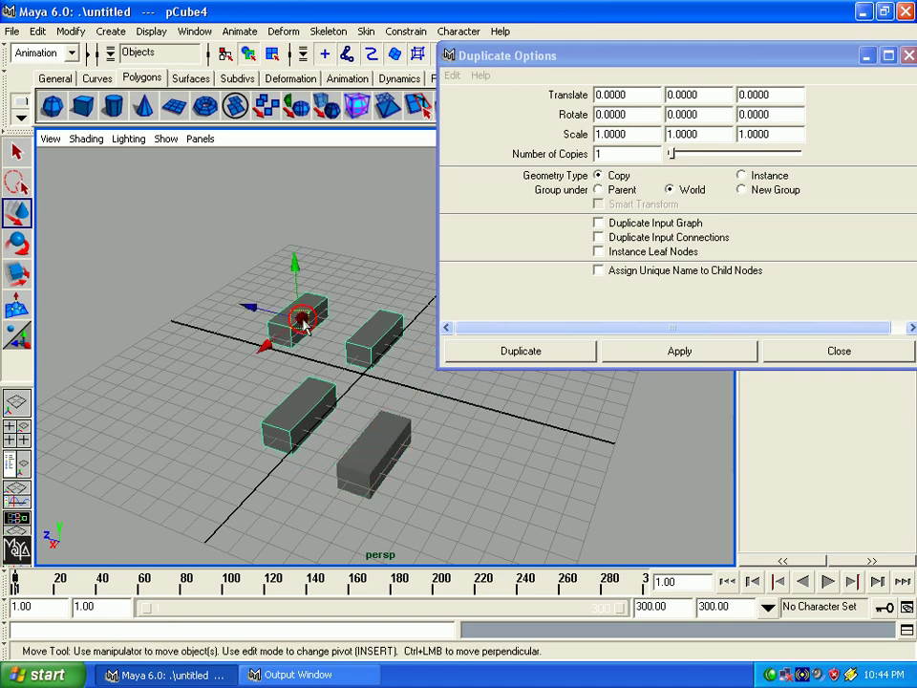
left_click(368, 461)
key("ctrl+z")
left_click(377, 441)
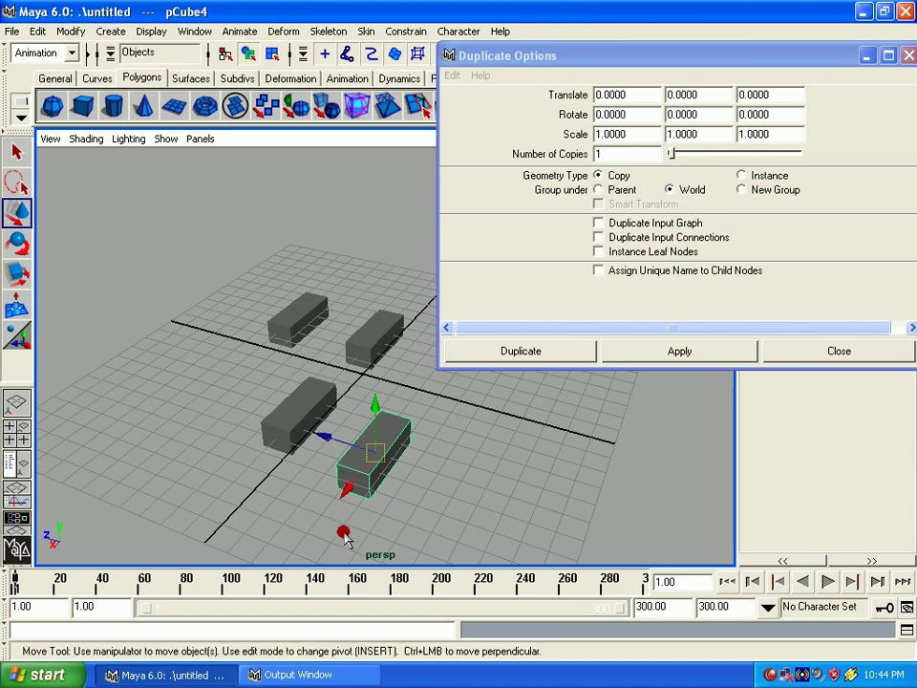
Duplicate pCube1 into a New Group, group6, move it right, and slide the back-left cube along X
left_click_drag(315, 485, 351, 459, "alt")
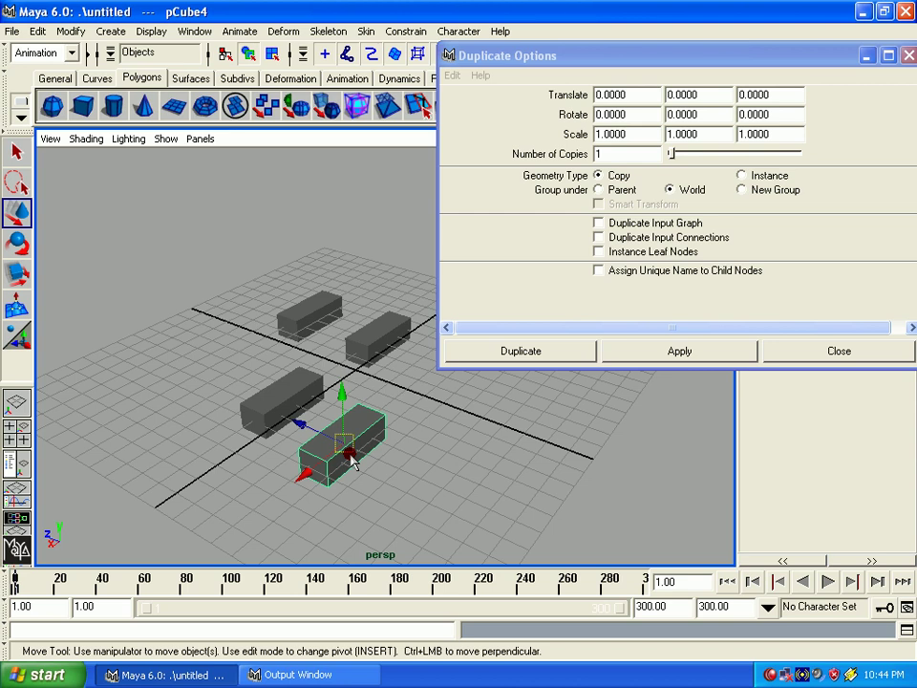
middle_click_drag(352, 459, 375, 432, "alt")
mouse_move(374, 432)
left_mouse_down("alt")
mouse_move(378, 460)
mouse_move(389, 437)
left_mouse_up("alt")
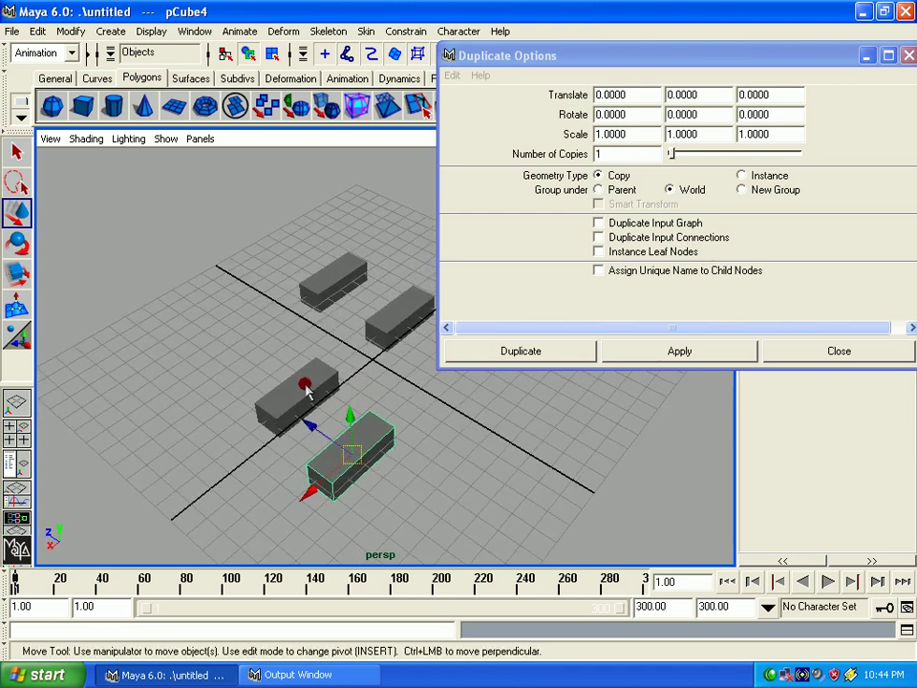
left_click(377, 327)
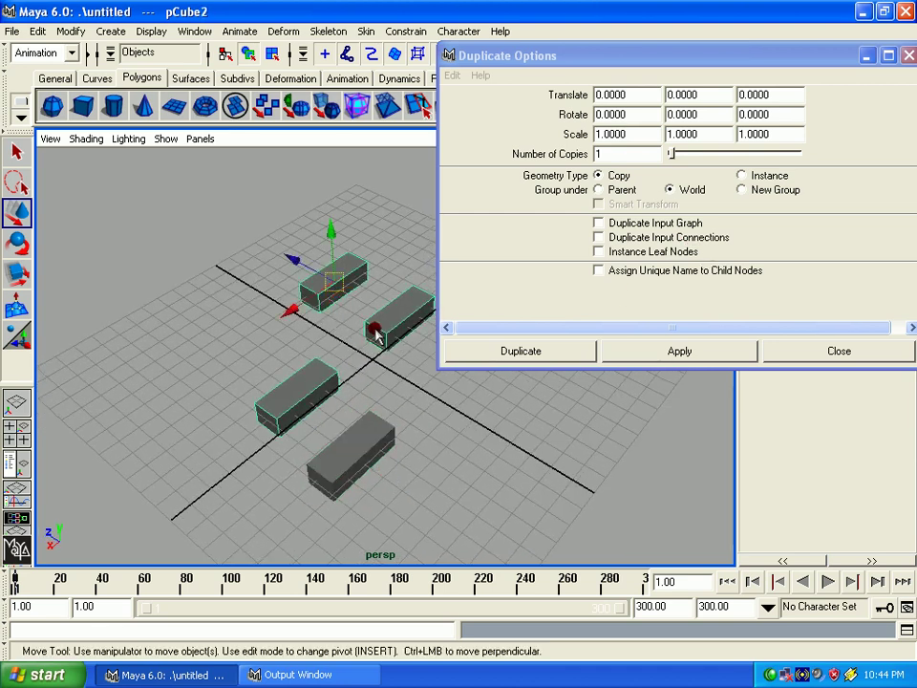
left_click(378, 329)
left_click(746, 187)
left_click(688, 351)
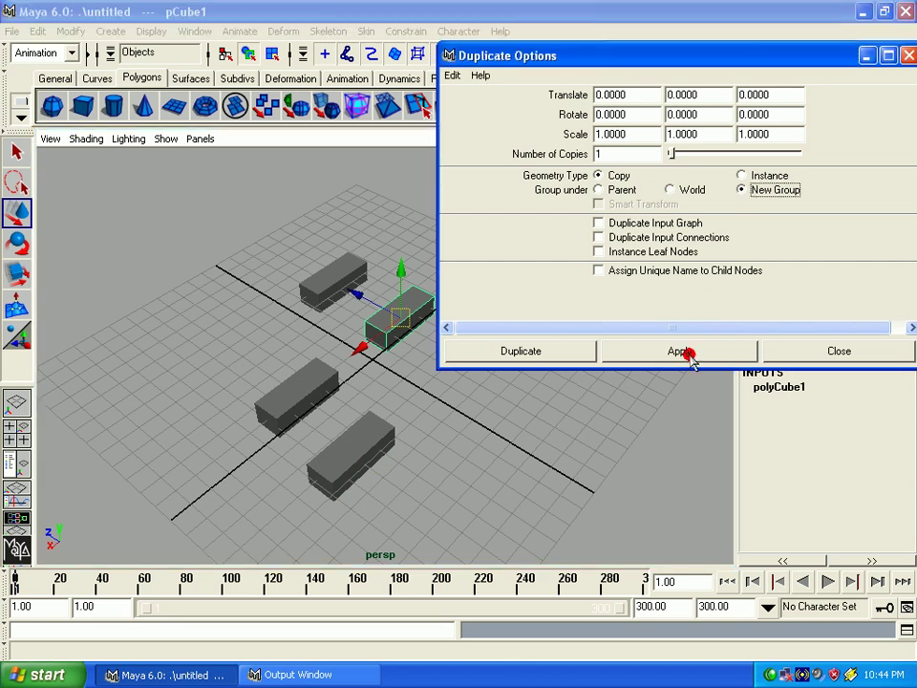
left_click_drag(381, 304, 478, 440)
left_click(339, 296)
left_click(518, 496)
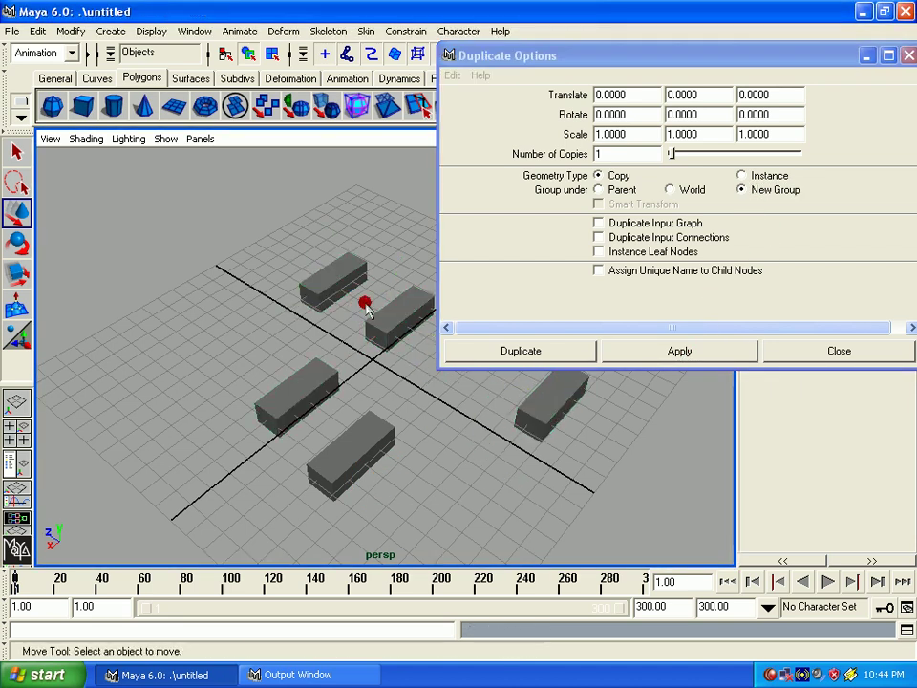
left_click(344, 271)
left_click_drag(306, 298, 270, 308)
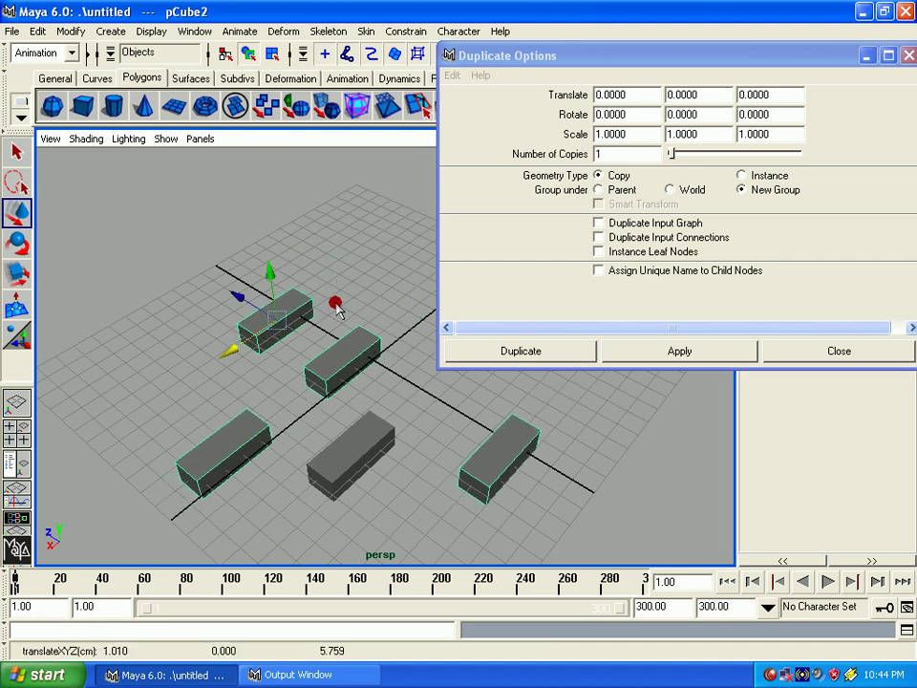
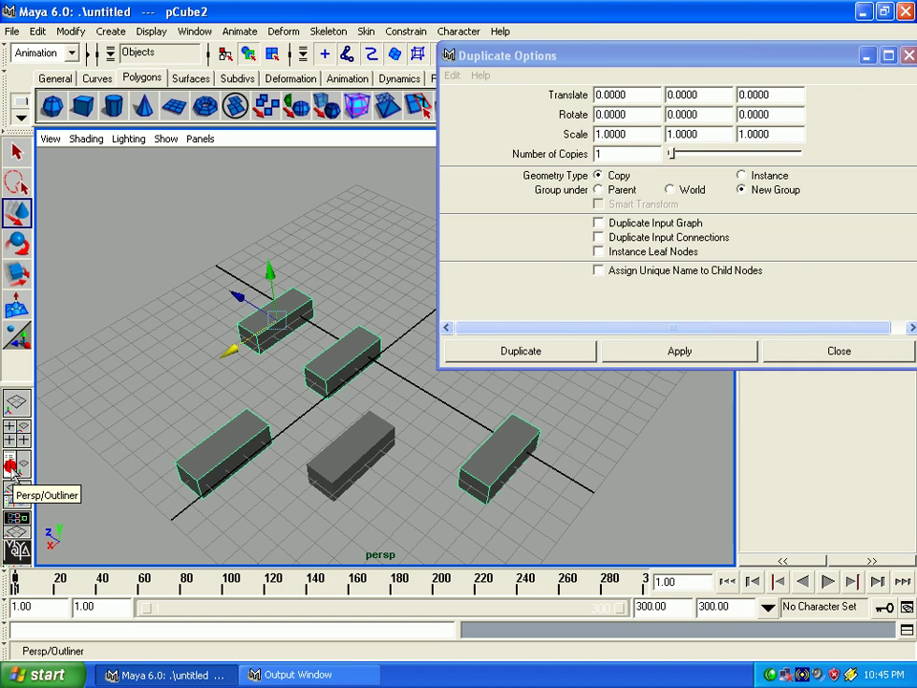
Show the Outliner beside the perspective view and parent group1, group and group2 under group4
left_click(11, 467)
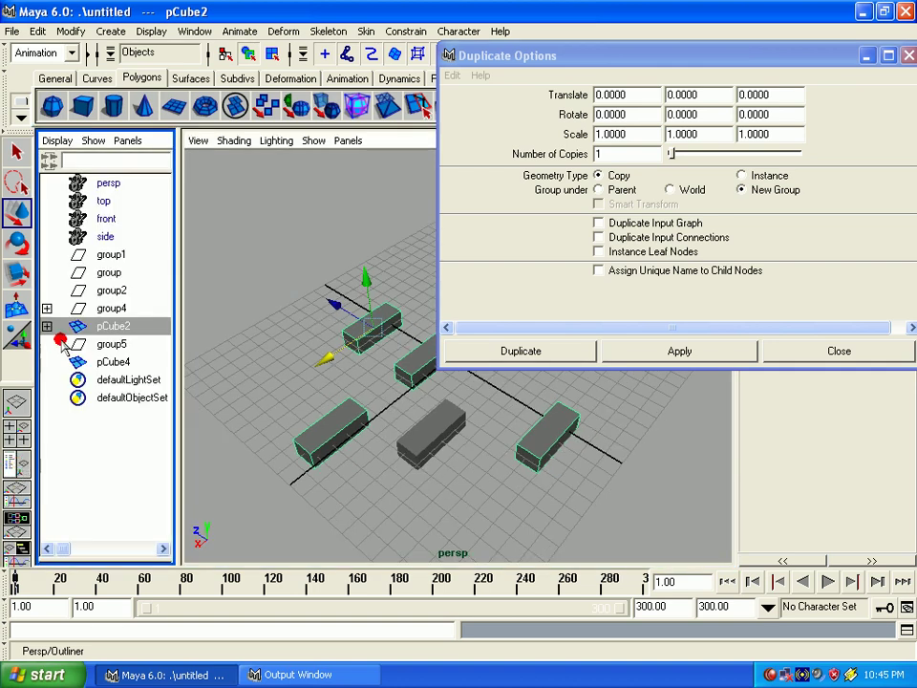
left_click(91, 307)
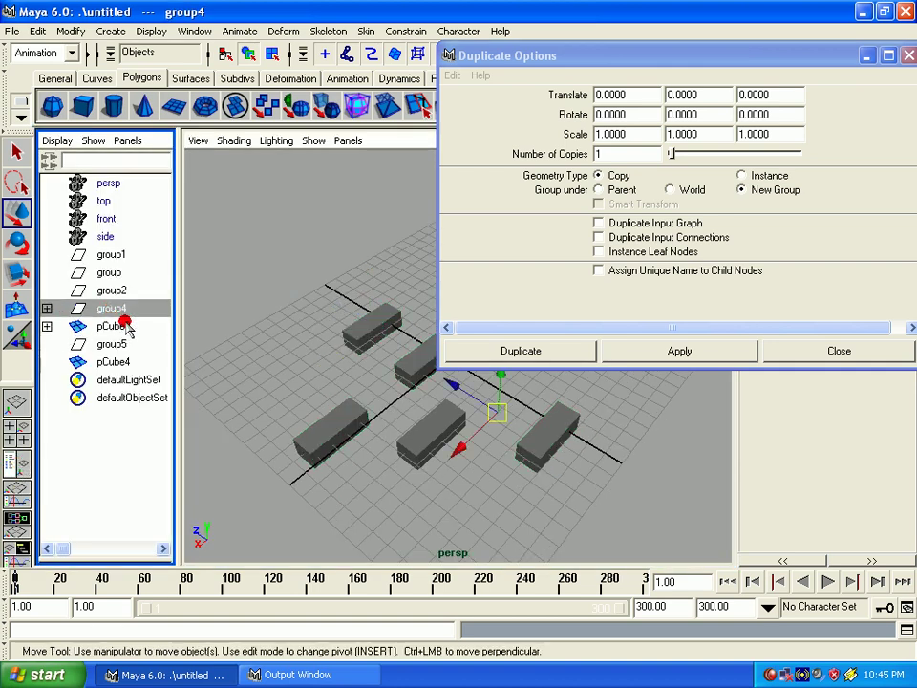
left_click(387, 325)
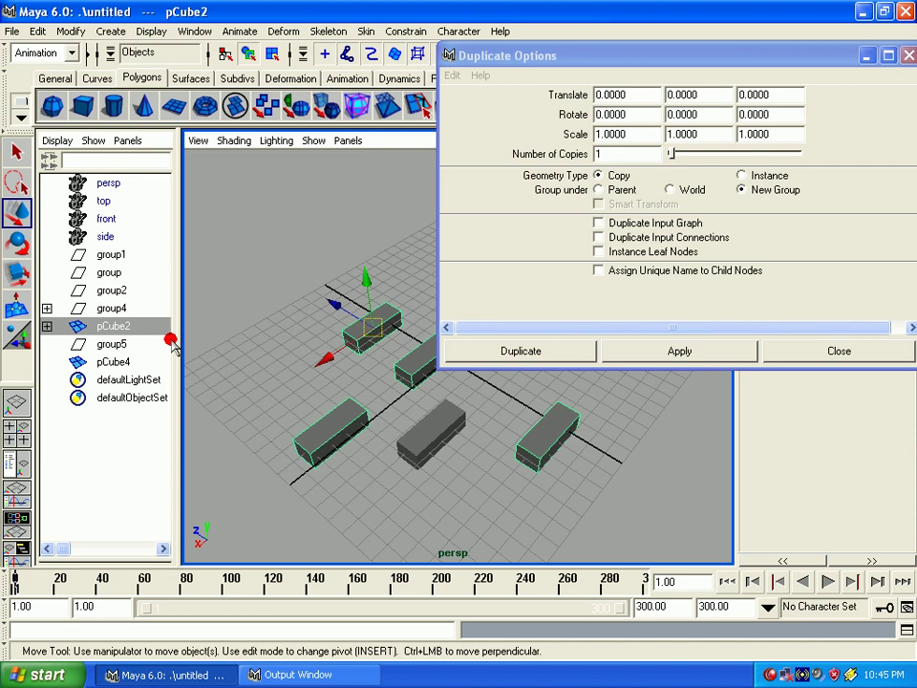
left_click(92, 344)
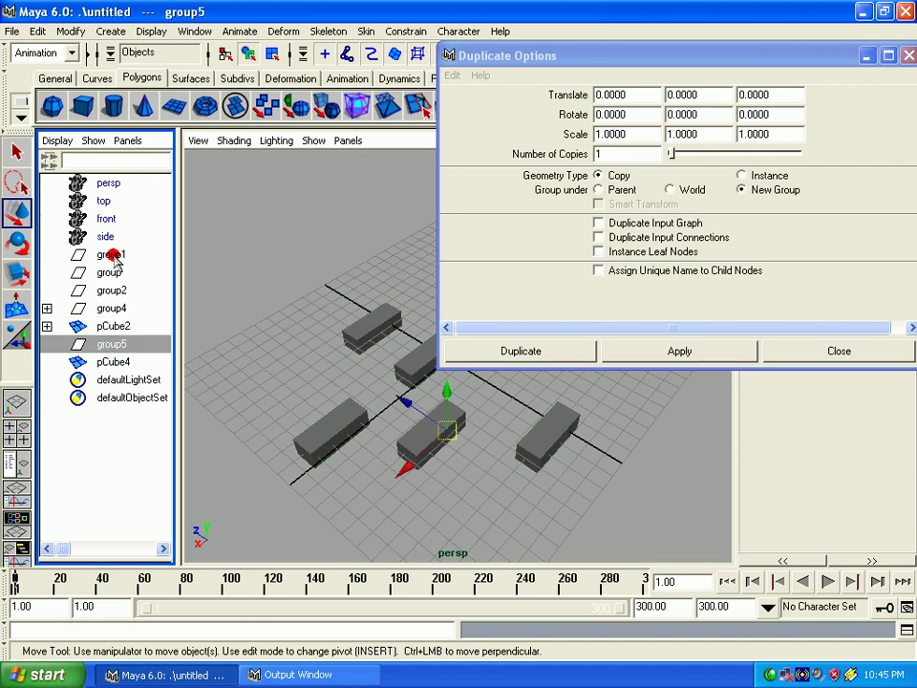
left_click_drag(113, 256, 115, 295)
middle_click_drag(115, 295, 115, 307)
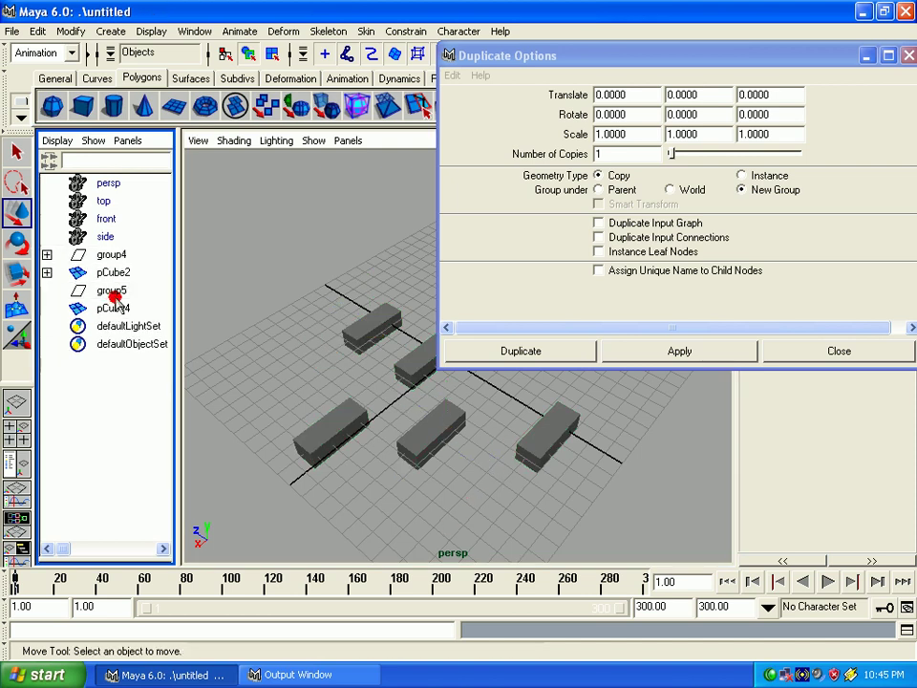
left_click(105, 254)
Parent group4 and group5 under pCube2 and expand pCube2 to show its children
middle_click_drag(109, 258, 106, 273)
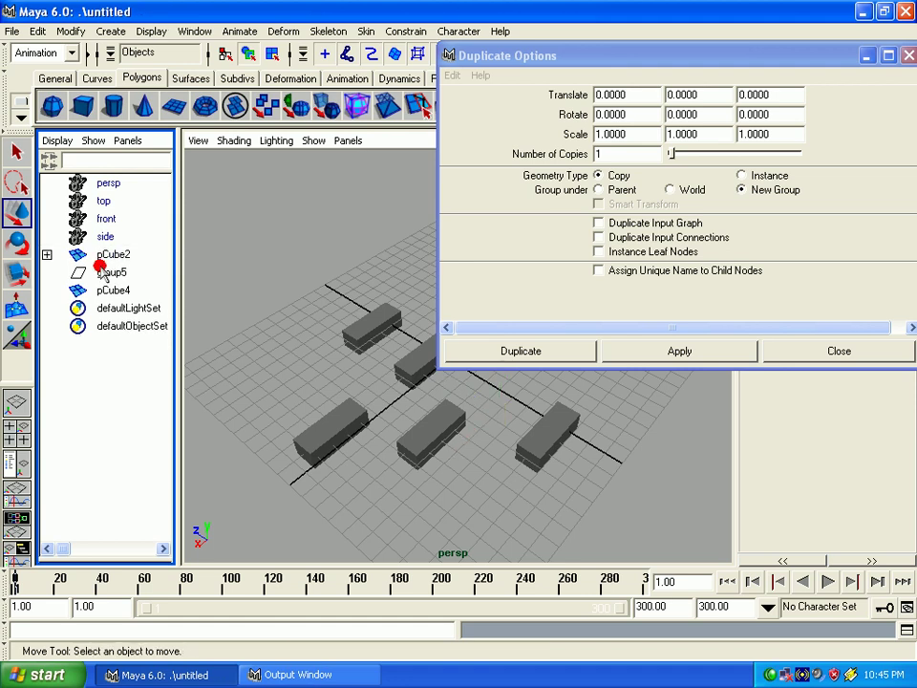
left_click(91, 256)
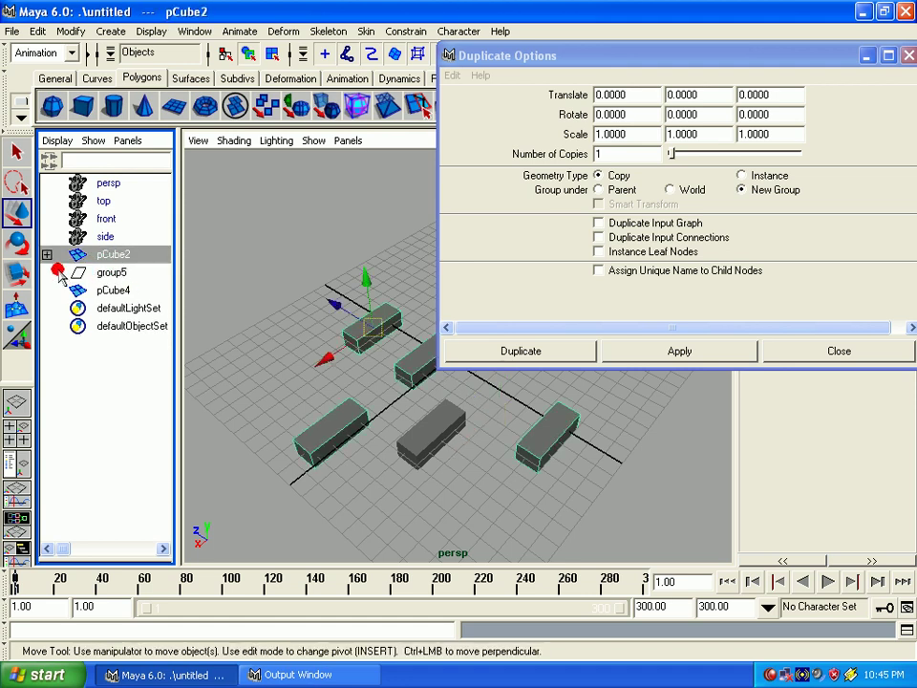
left_click(114, 274)
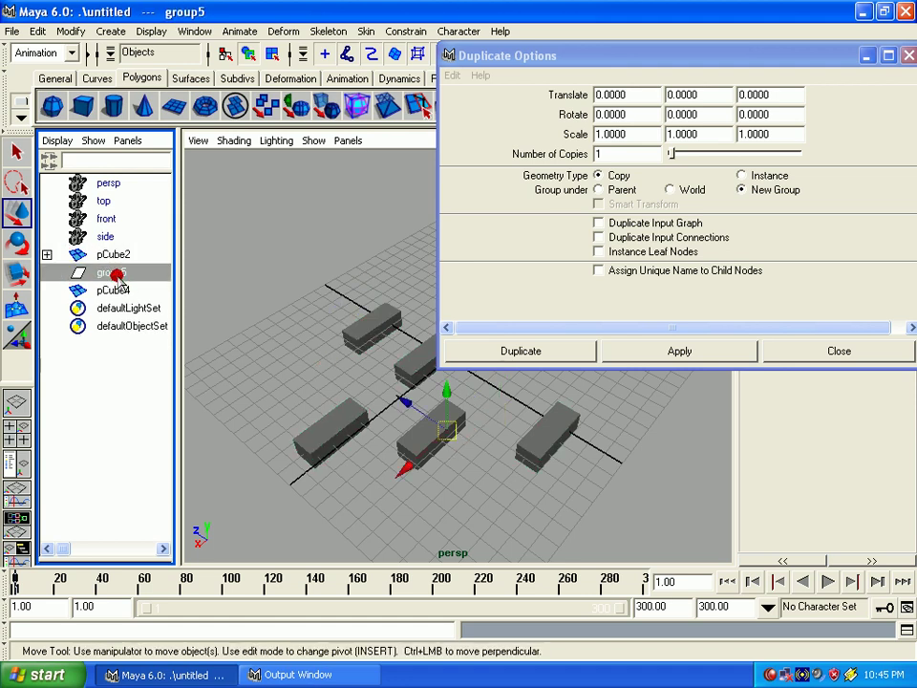
middle_click_drag(115, 275, 55, 254)
left_click(48, 254)
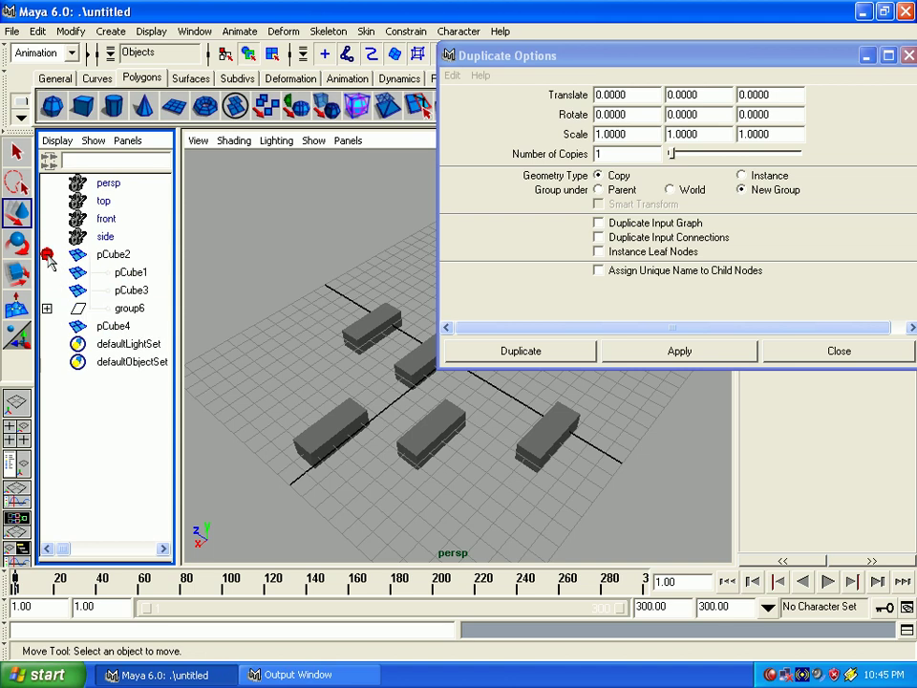
Expand group6 and compare its pCube5 with pCube4 in the scene
left_click(103, 309)
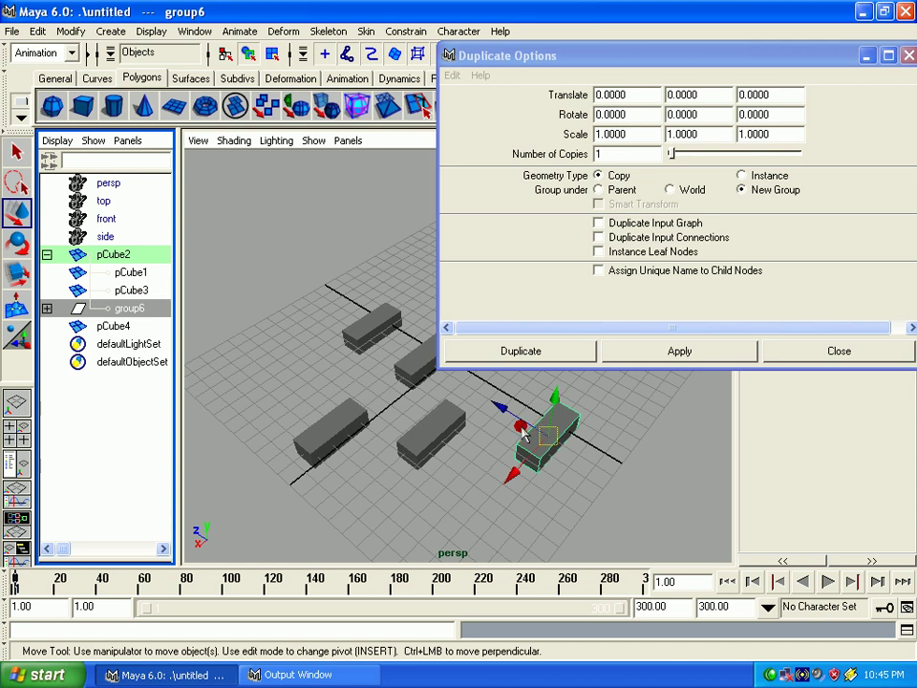
left_click(44, 308)
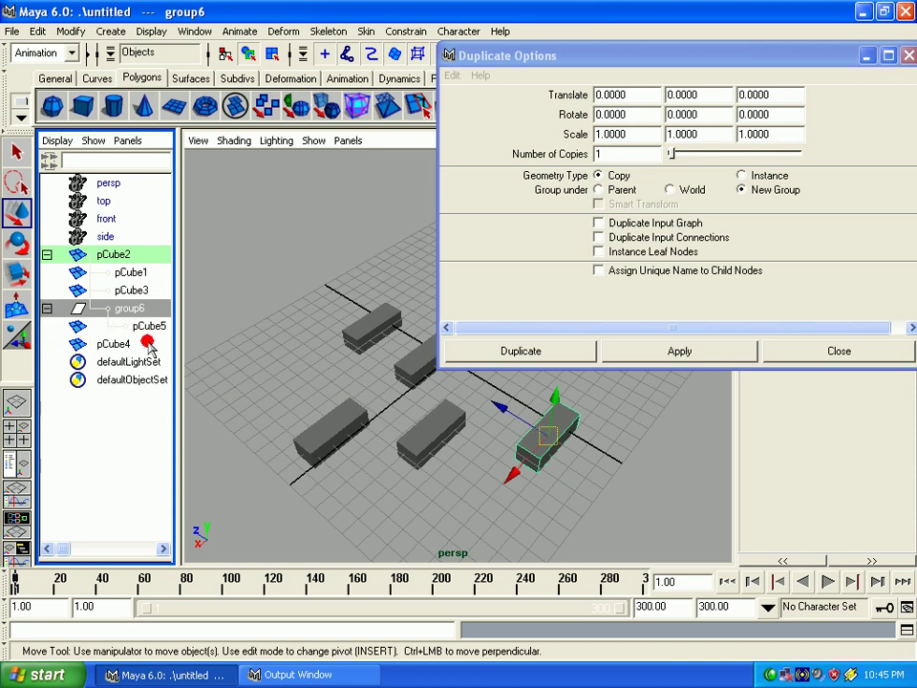
left_click(146, 327)
left_click(118, 344)
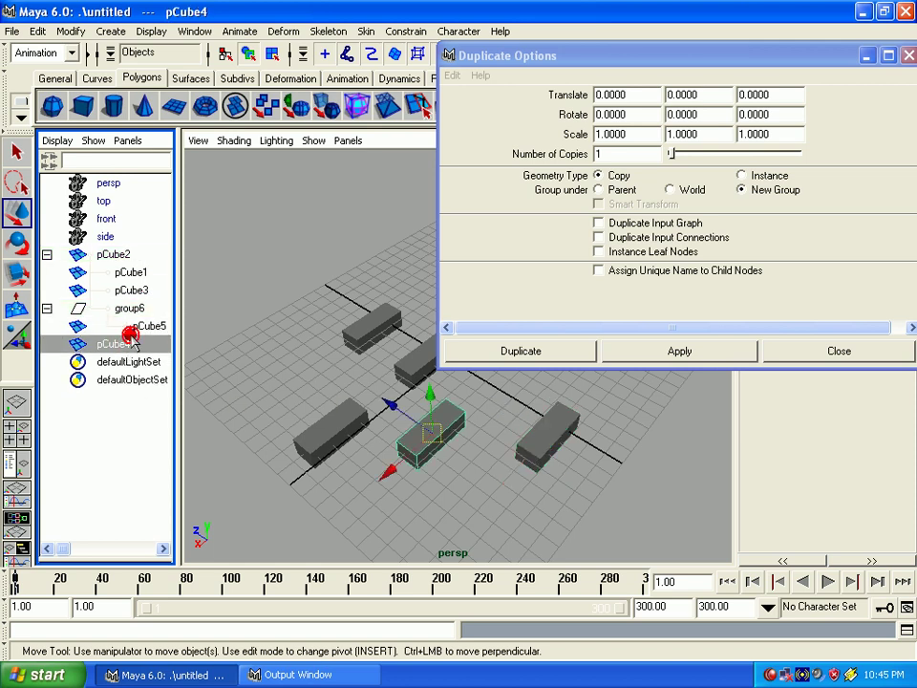
left_click(134, 328)
left_click(117, 344)
left_click(133, 326)
left_click(116, 313)
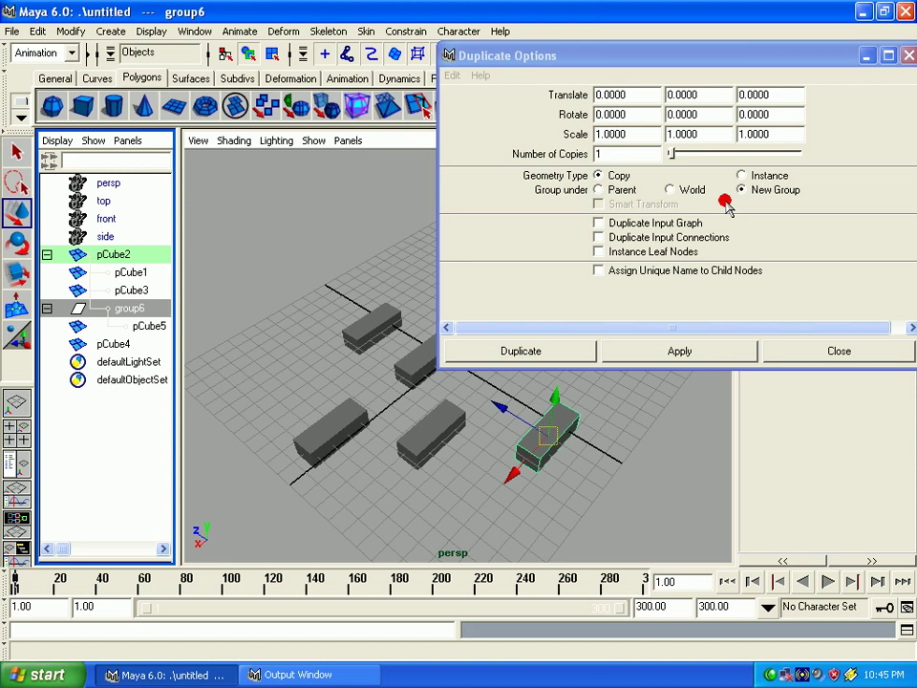
Reset Duplicate Options to defaults, clear the Translate Y value, and move the window off the scene
left_click(455, 75)
left_click(465, 112)
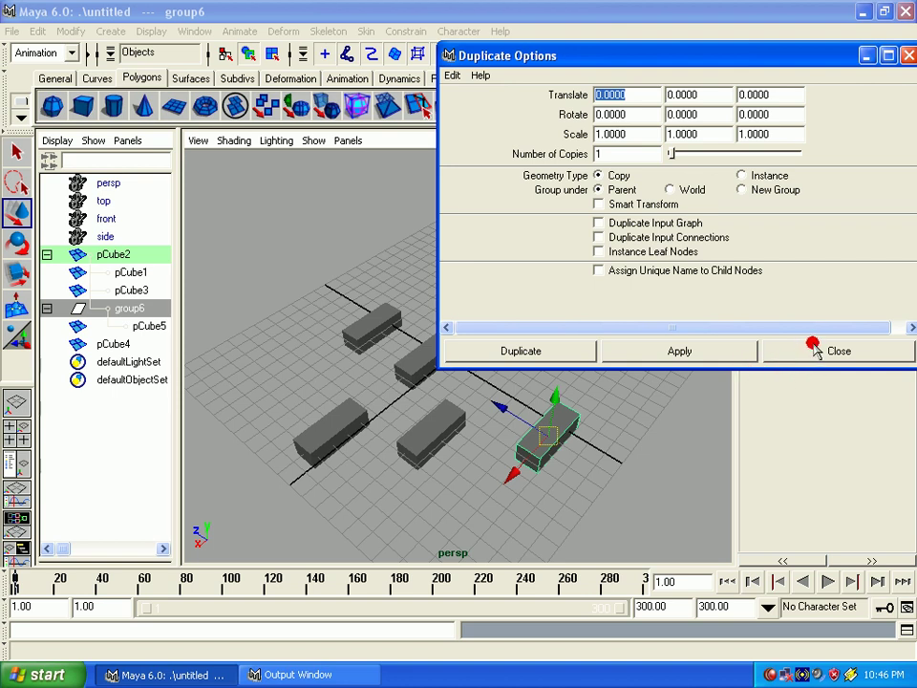
left_click_drag(579, 55, 359, 184)
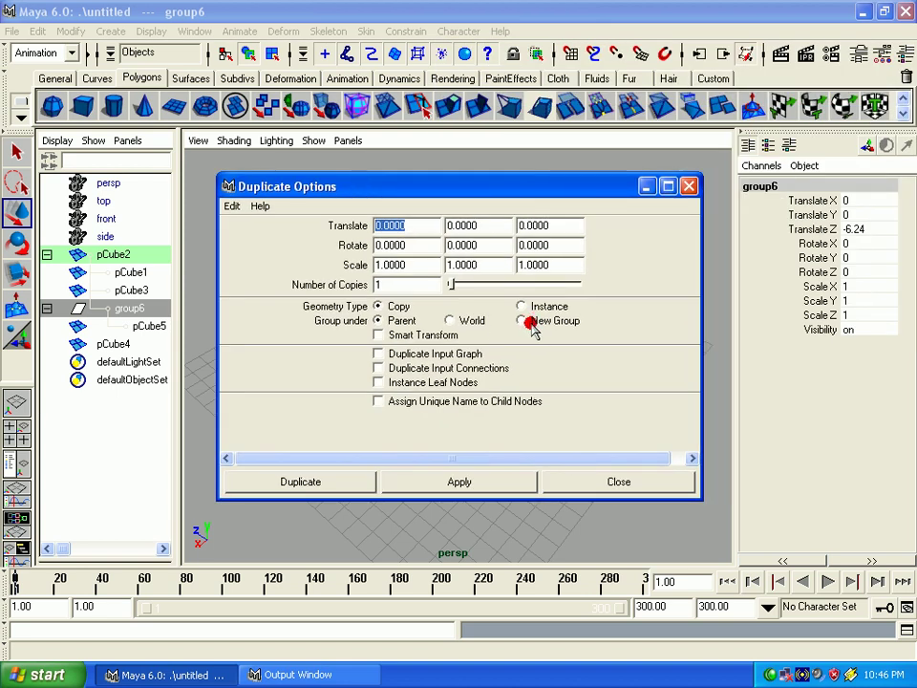
left_click(501, 223)
double_click(464, 225)
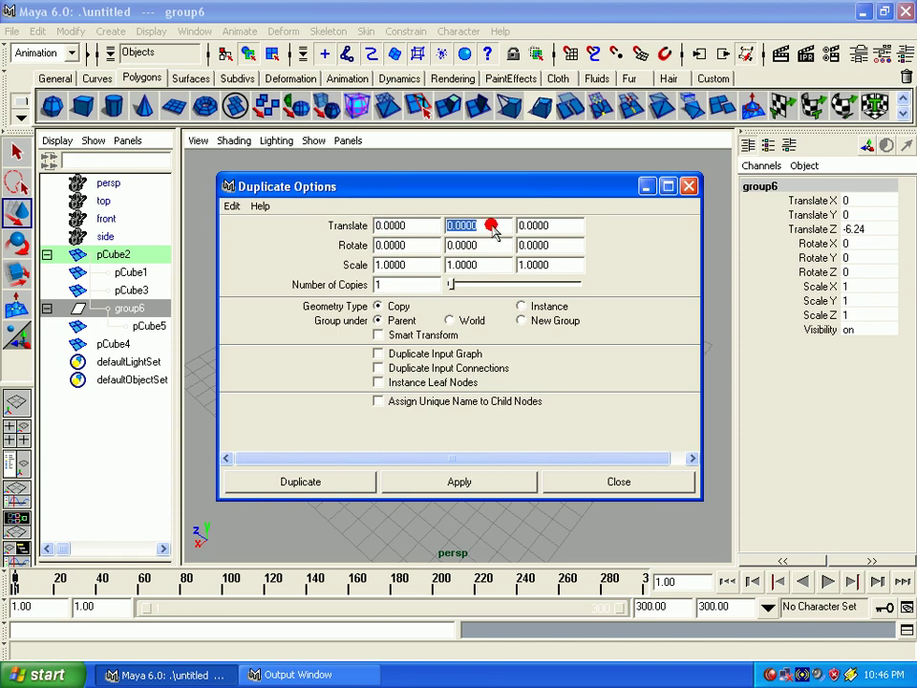
left_click_drag(505, 188, 761, 79)
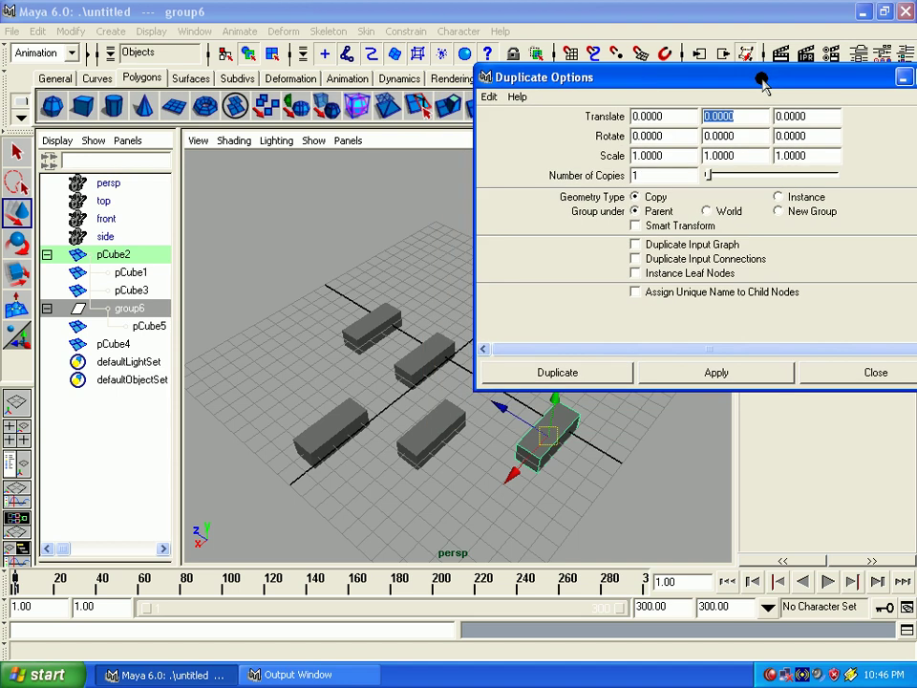
Delete all five cubes, including pCube4 and pCube5, to empty the scene
left_click(455, 426)
key("Delete")
left_click(537, 432)
key("Delete")
left_click(353, 418)
key("Delete")
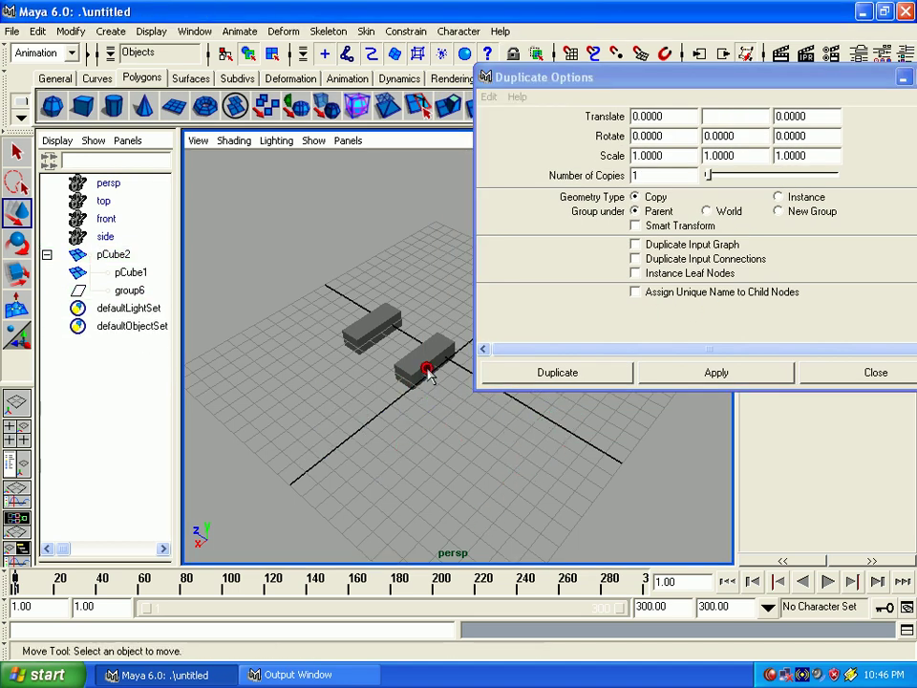
left_click(426, 368)
key("Delete")
left_click(361, 334)
key("Delete")
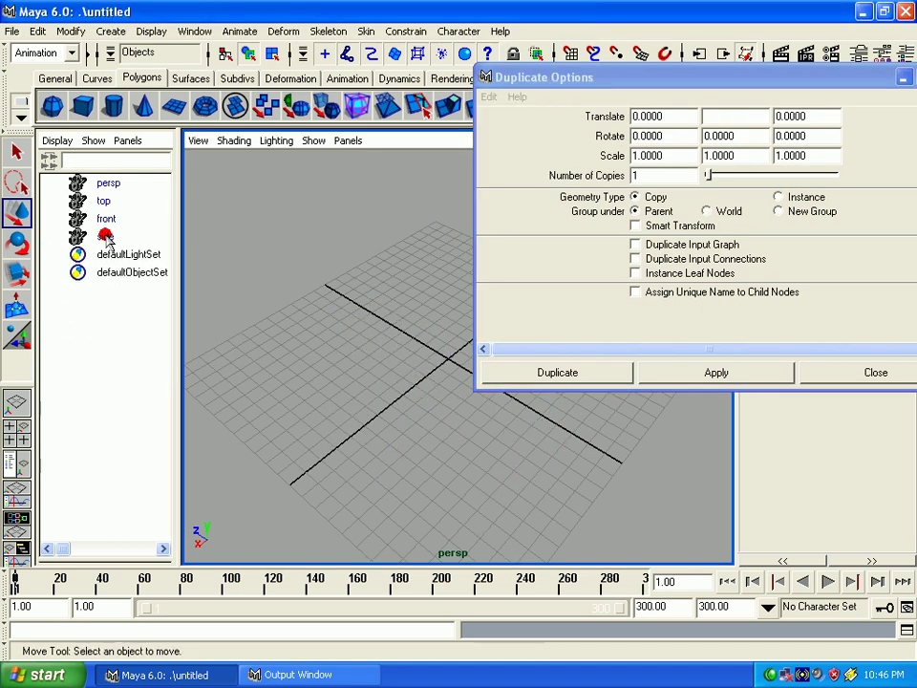
Create a new cube and duplicate it with a Translate Y offset of 5
left_click(82, 106)
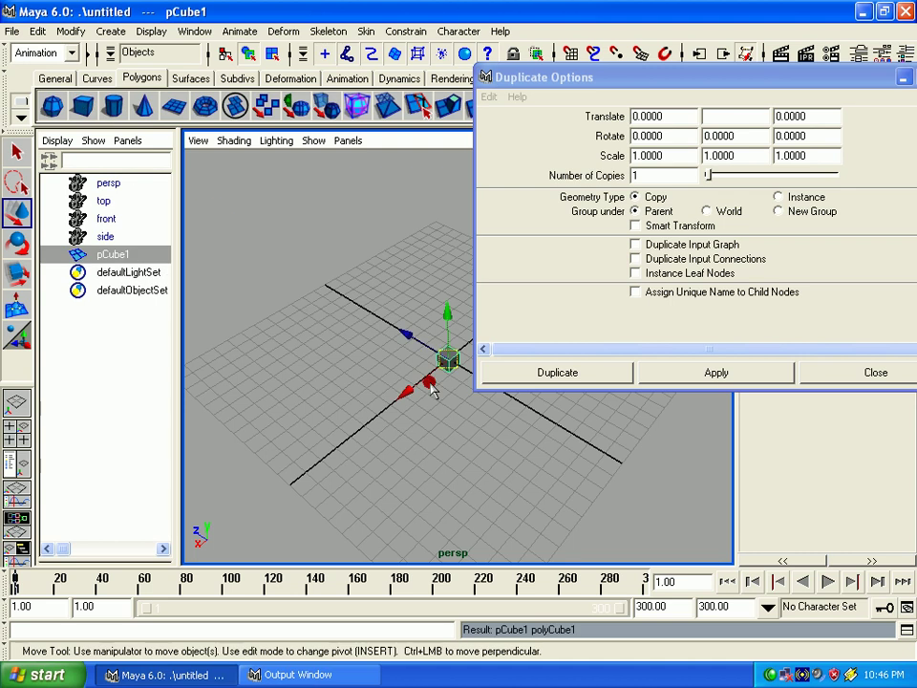
left_click(737, 118)
type("5")
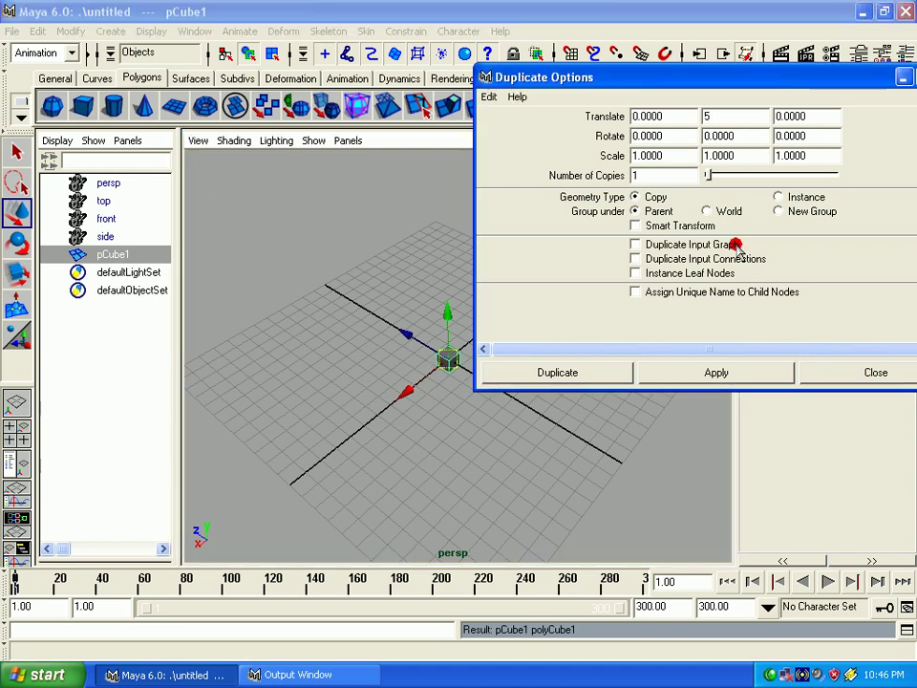
left_click(718, 368)
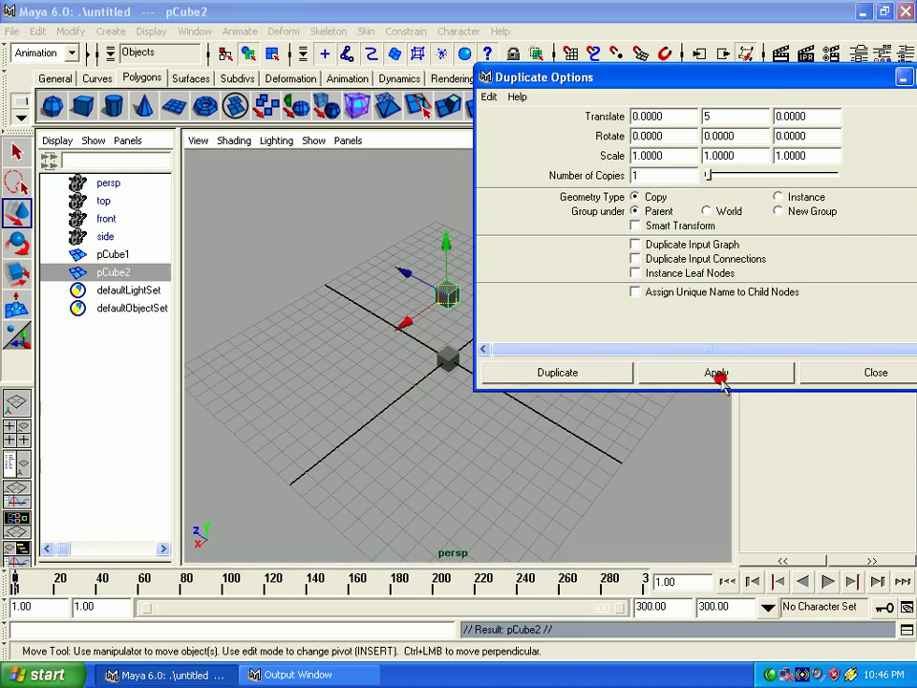
left_click(872, 374)
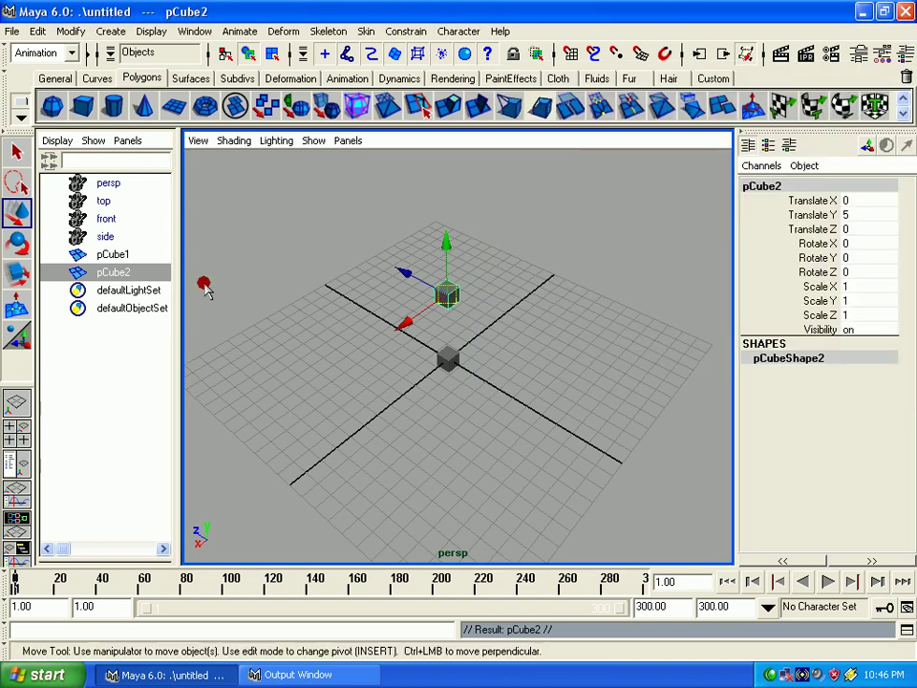
Repeat the duplicate to add a cube at height 10, then delete that pCube3
left_click(37, 31)
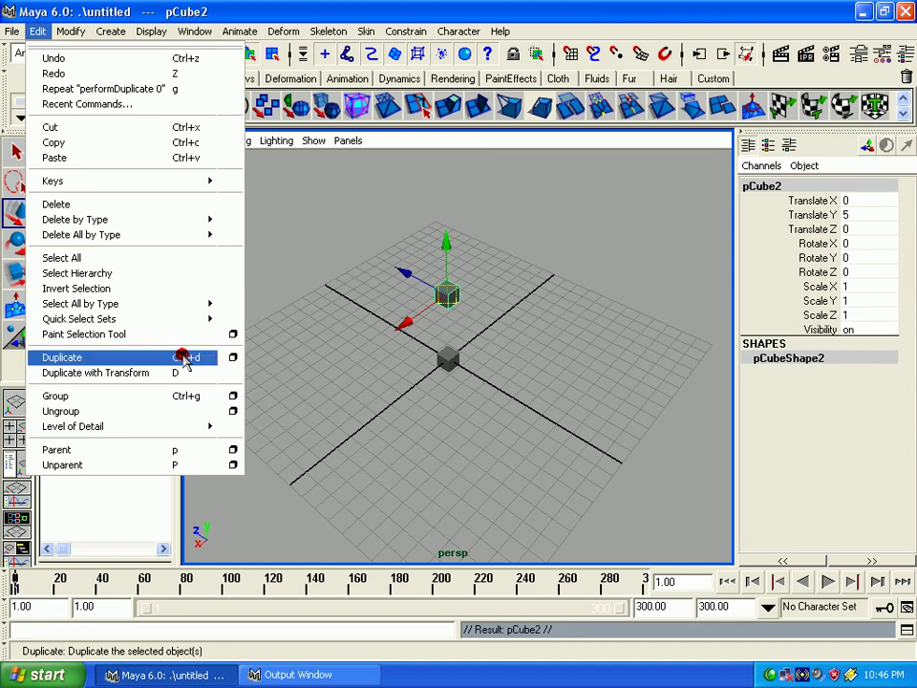
left_click(462, 311)
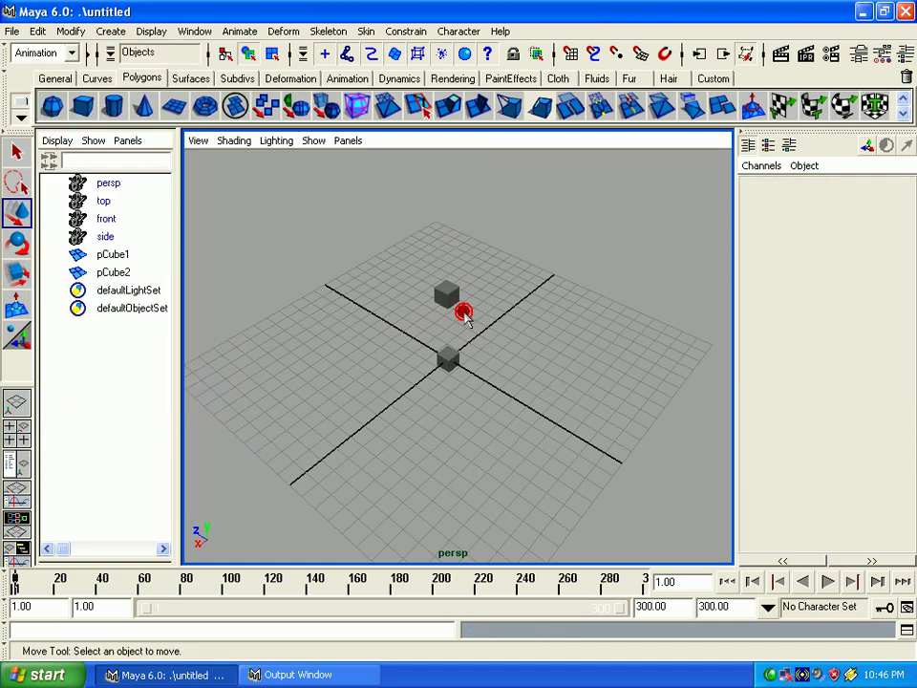
key("ctrl+d")
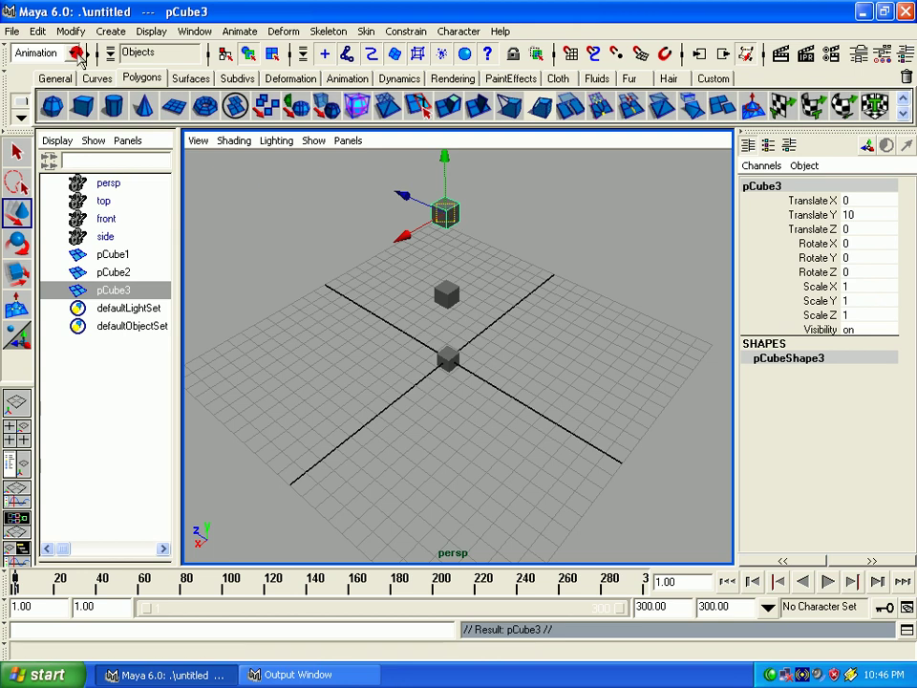
left_click(37, 31)
left_click(233, 360)
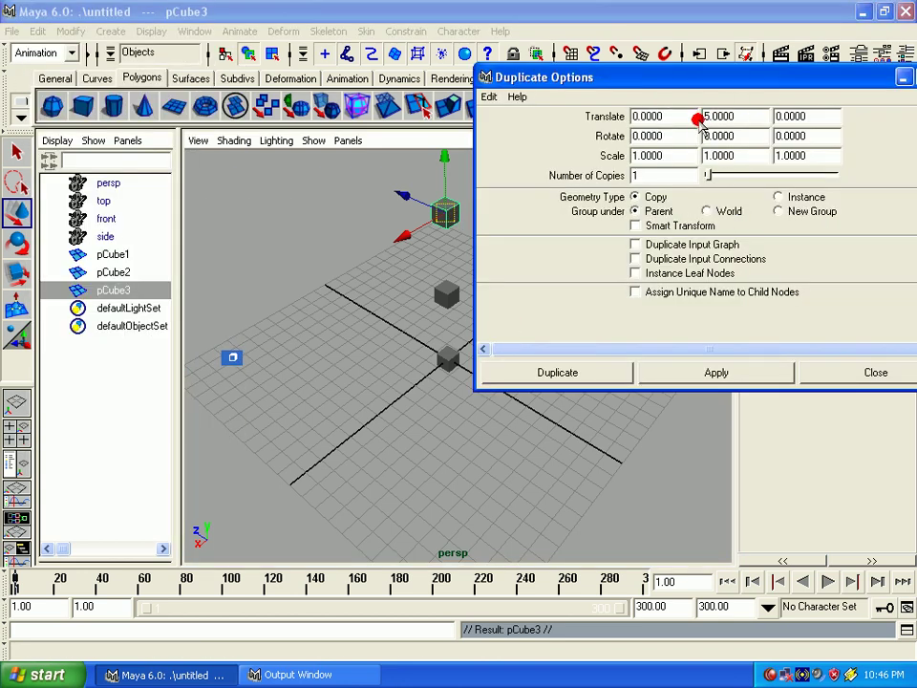
left_click(856, 375)
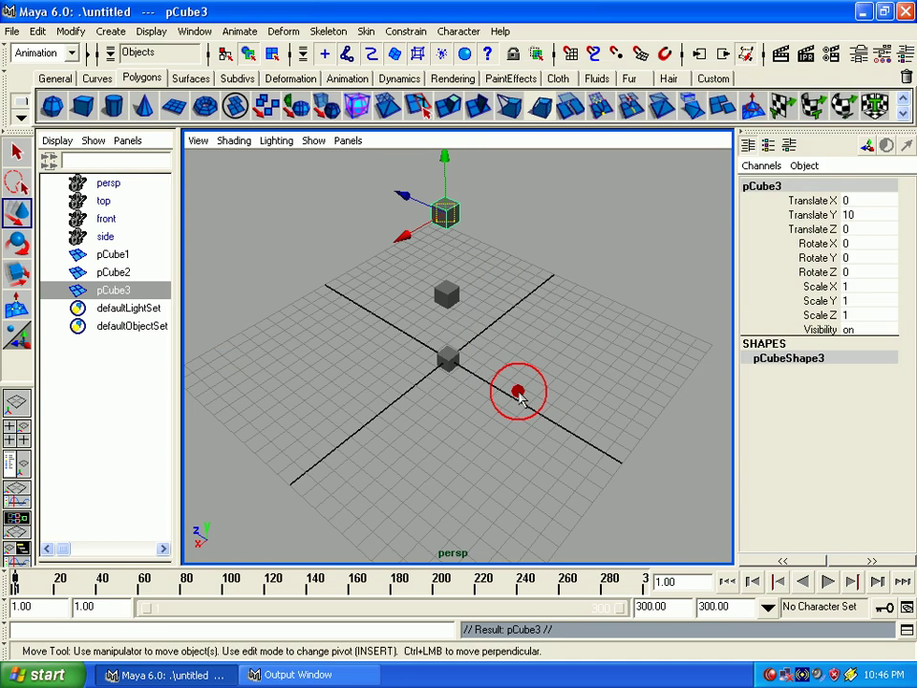
key("Delete")
Duplicate pCube2 again with the same offset, then undo the extra copy
left_click(449, 298)
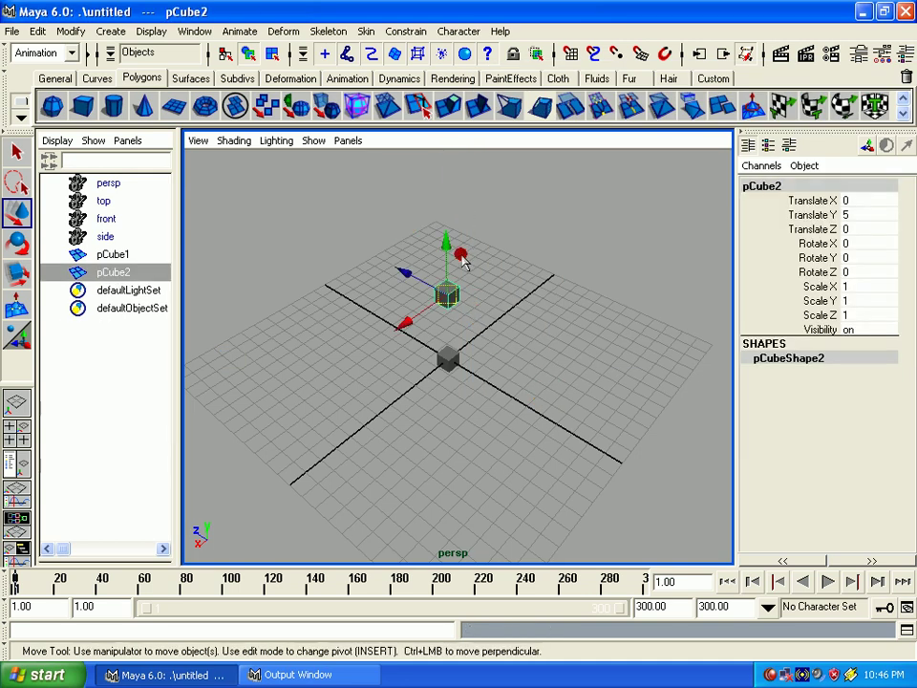
key("ctrl+d")
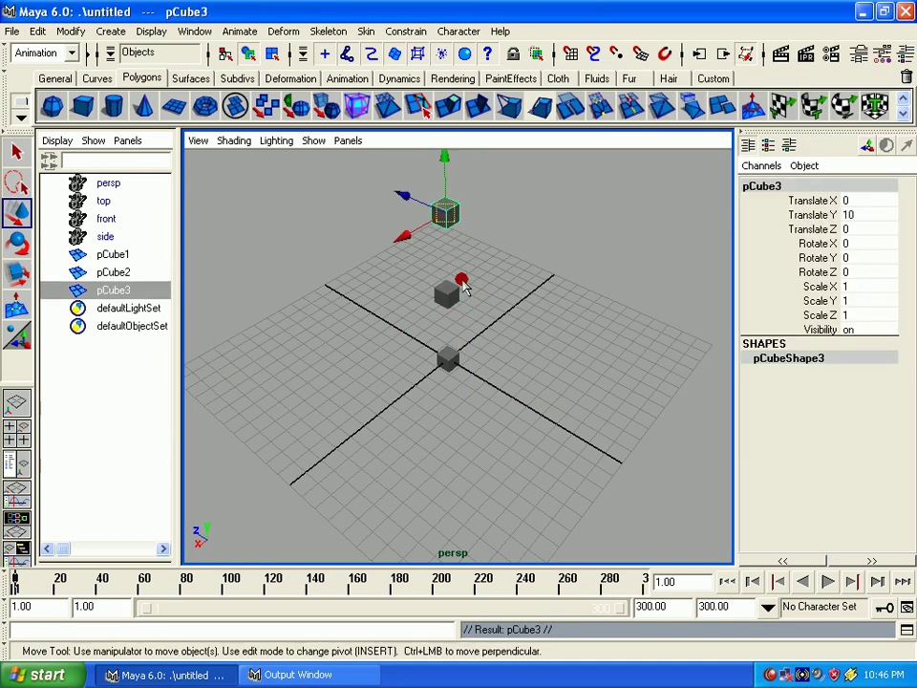
key("ctrl+z")
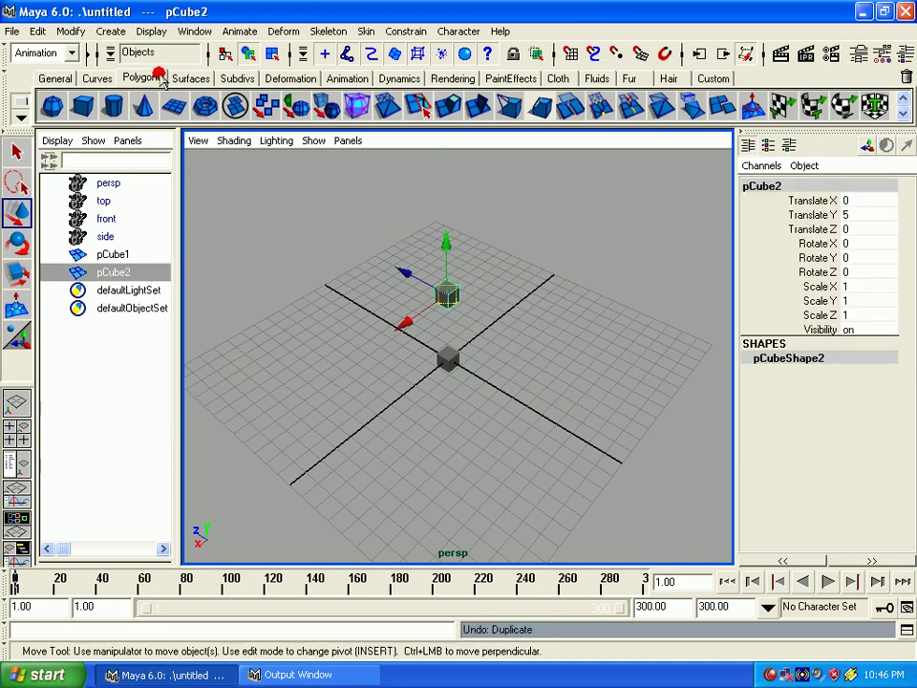
Open Duplicate Options and reset them to their defaults
left_click(38, 30)
left_click(233, 358)
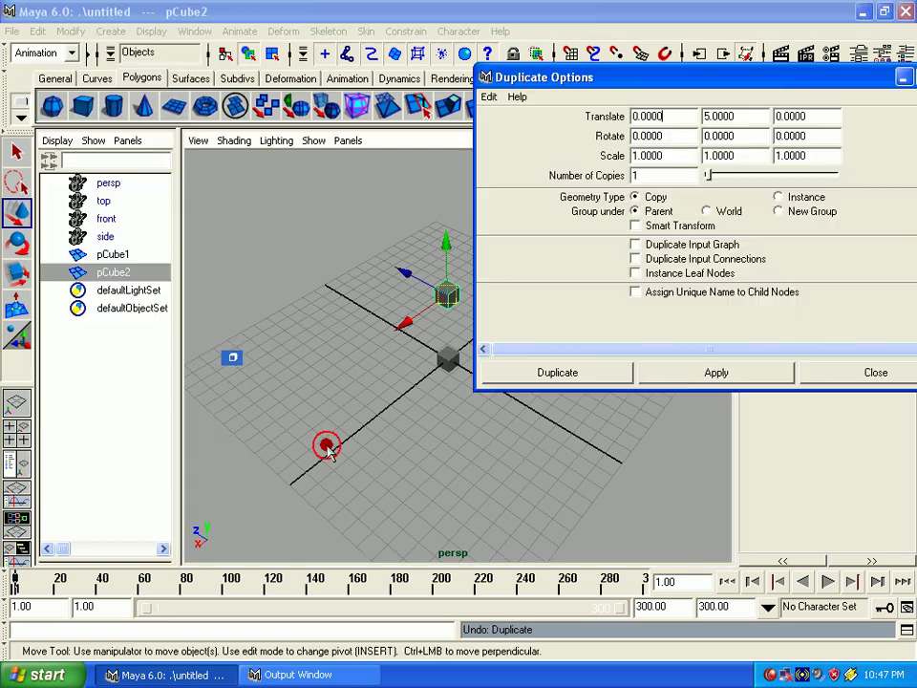
left_click(488, 97)
left_click(501, 134)
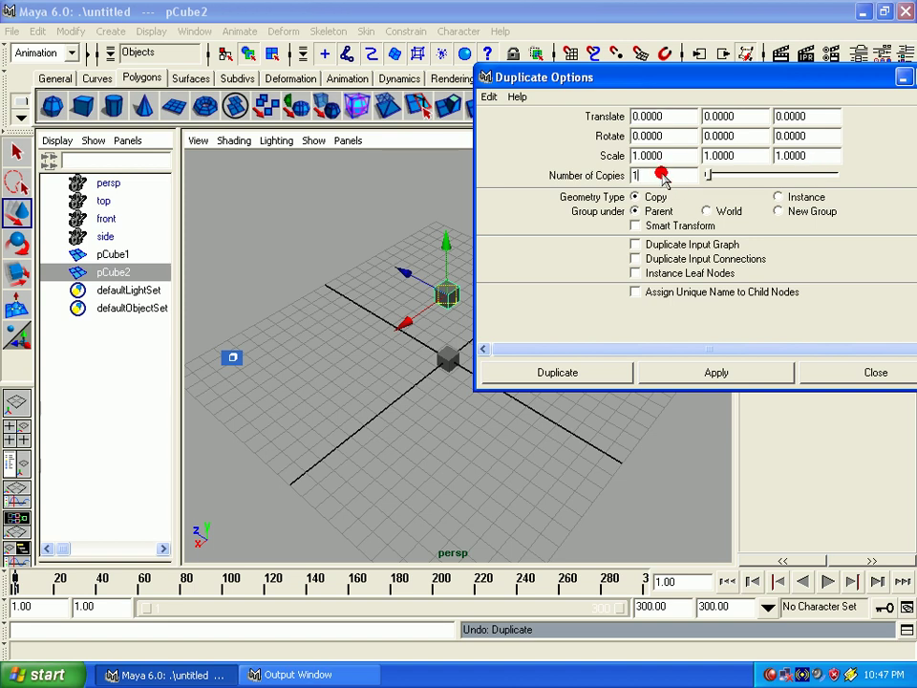
Delete pCube2, select pCube1, and enable Smart Transform on reset duplicate settings
left_click(417, 306)
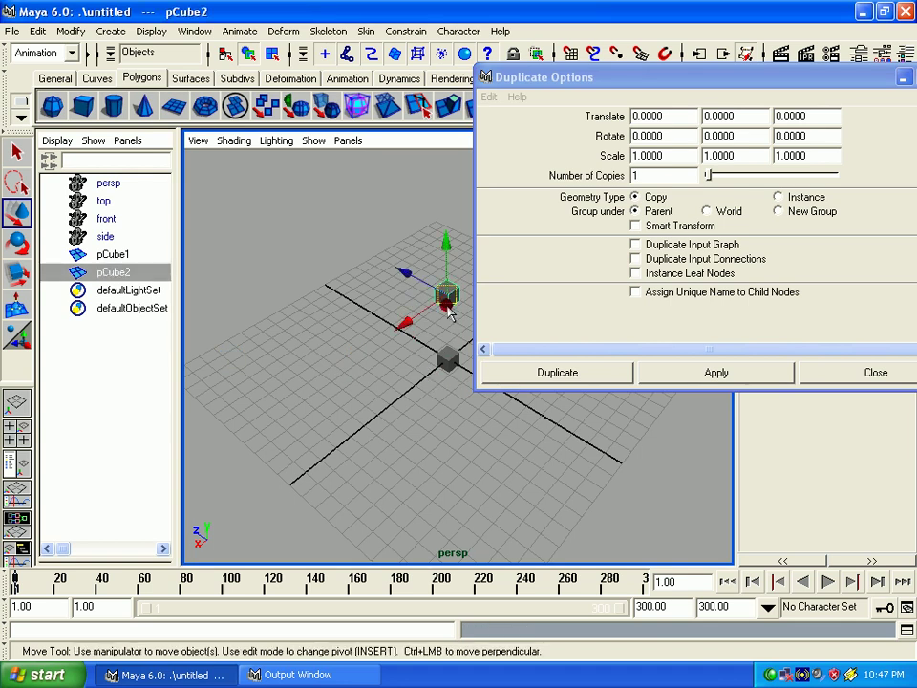
key("Delete")
left_click(445, 383)
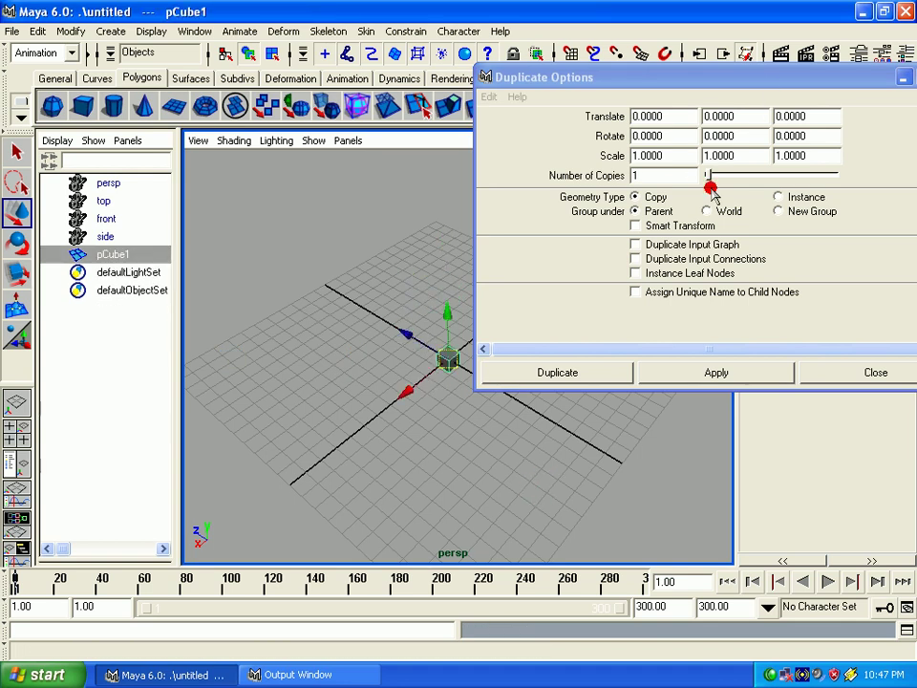
left_click(669, 226)
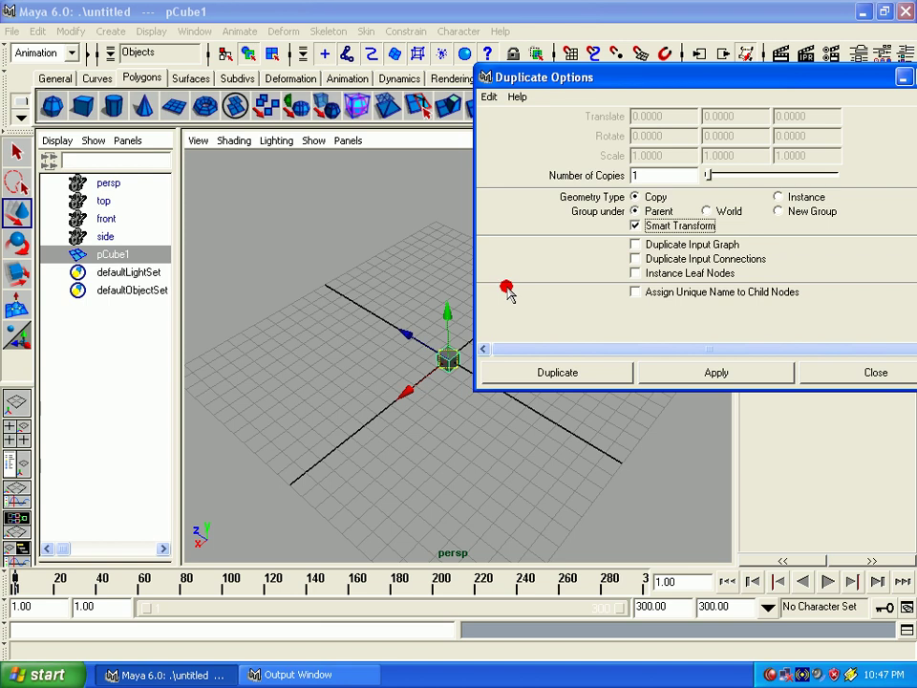
left_click(488, 96)
left_click(502, 131)
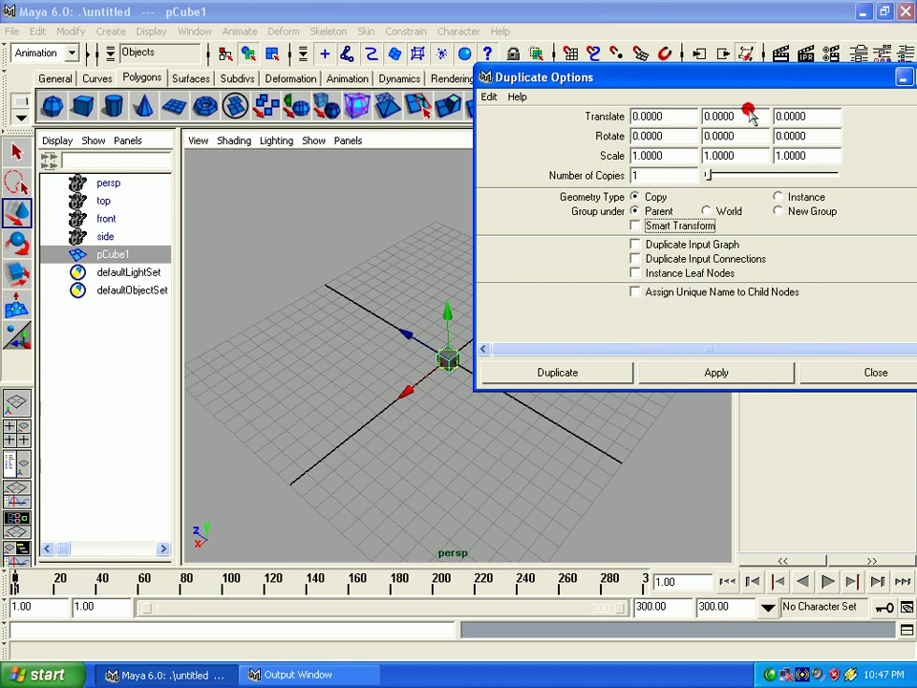
left_click(675, 226)
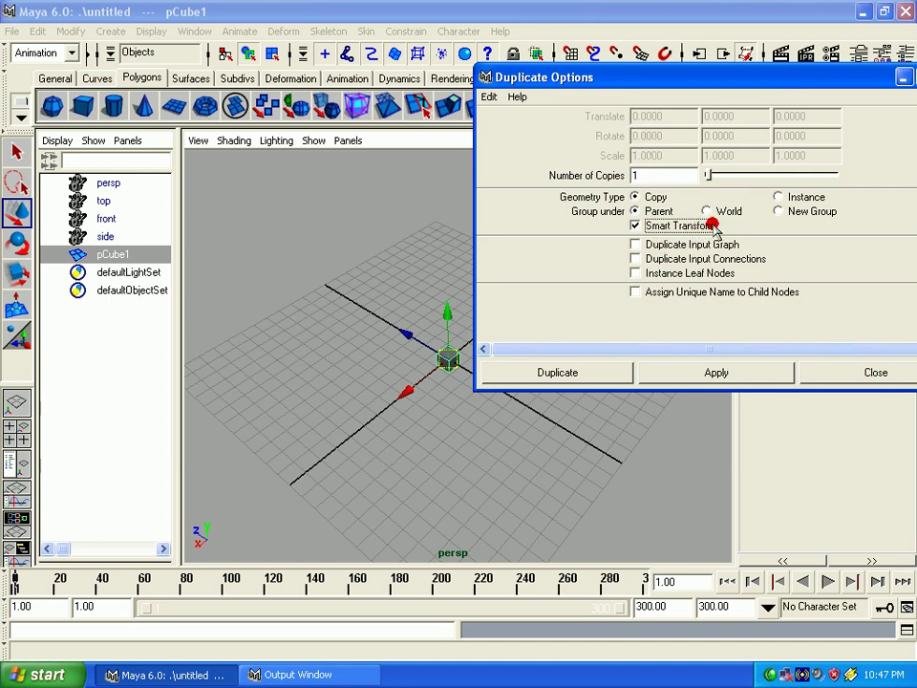
Duplicate pCube1, move the copy along X, and apply repeatedly to build a row
left_click(692, 373)
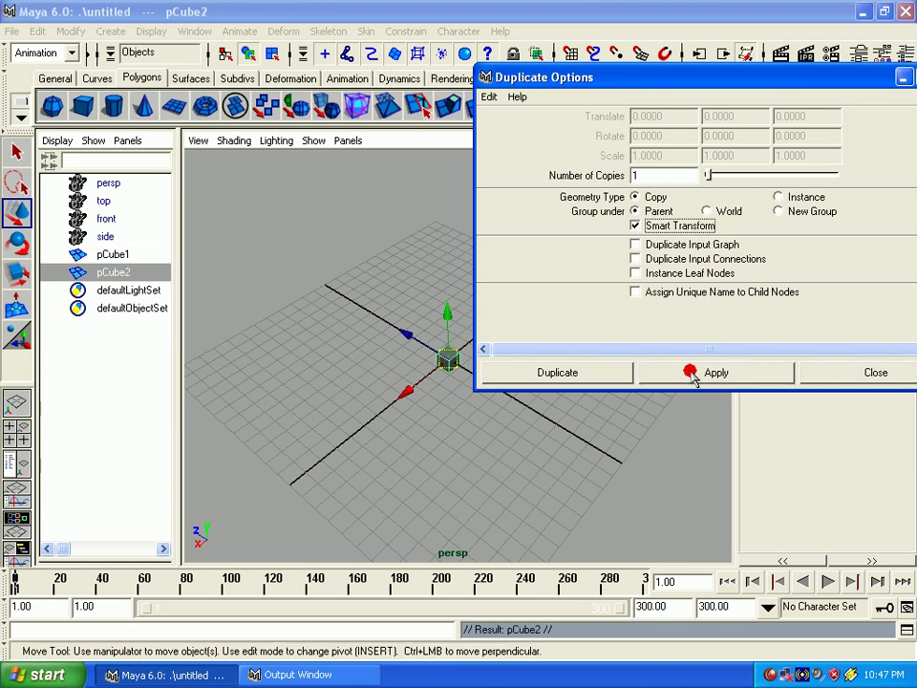
left_click_drag(411, 402, 386, 406)
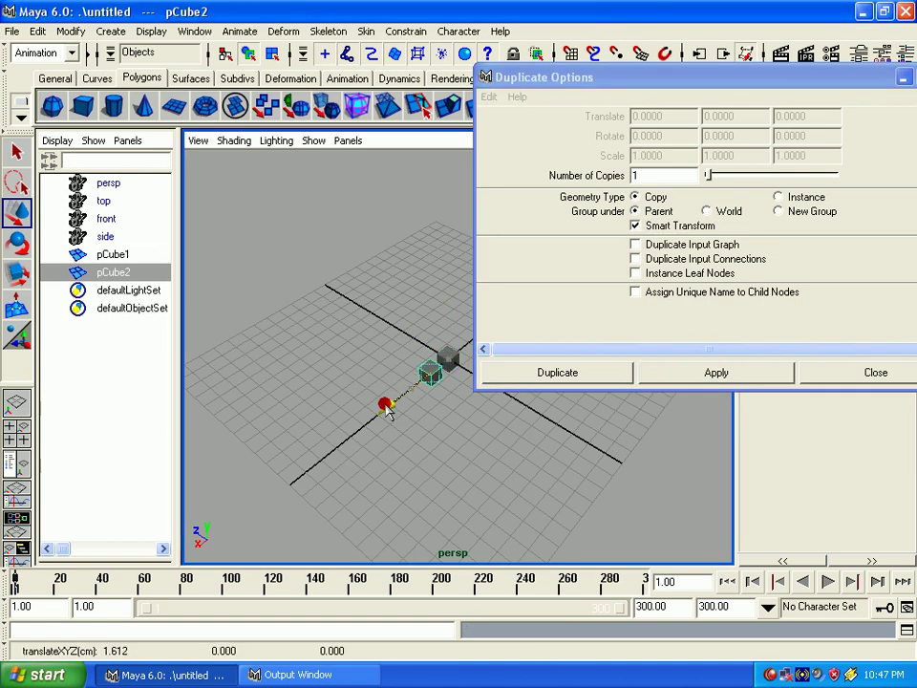
left_click(666, 373)
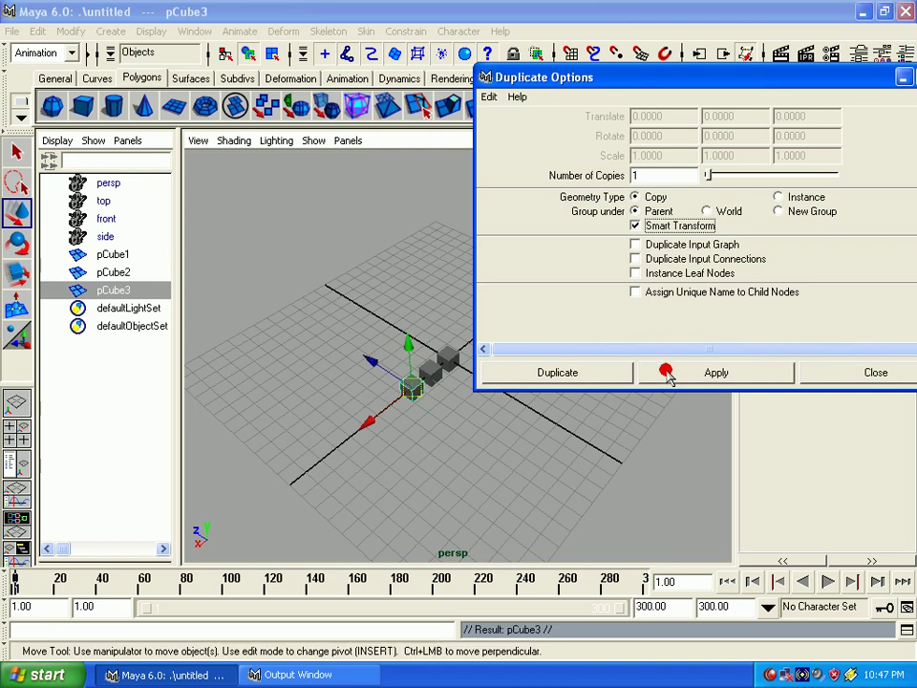
left_click(667, 374)
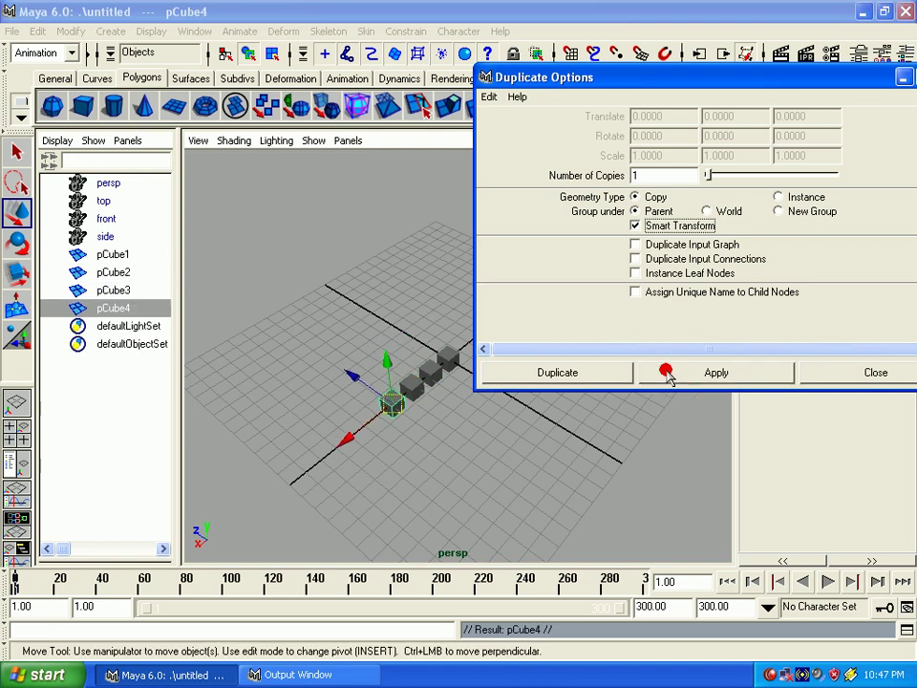
left_click(667, 374)
Add a sixth cube, frame the row, then undo back to pCube1 and an unmoved pCube2
left_click(667, 374)
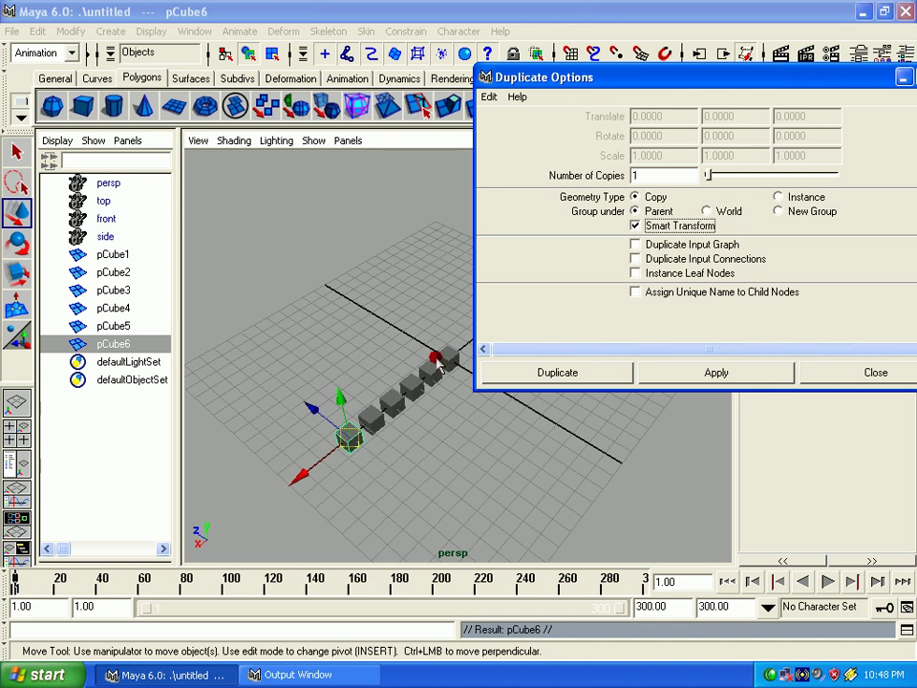
left_click_drag(320, 330, 594, 512)
key("f")
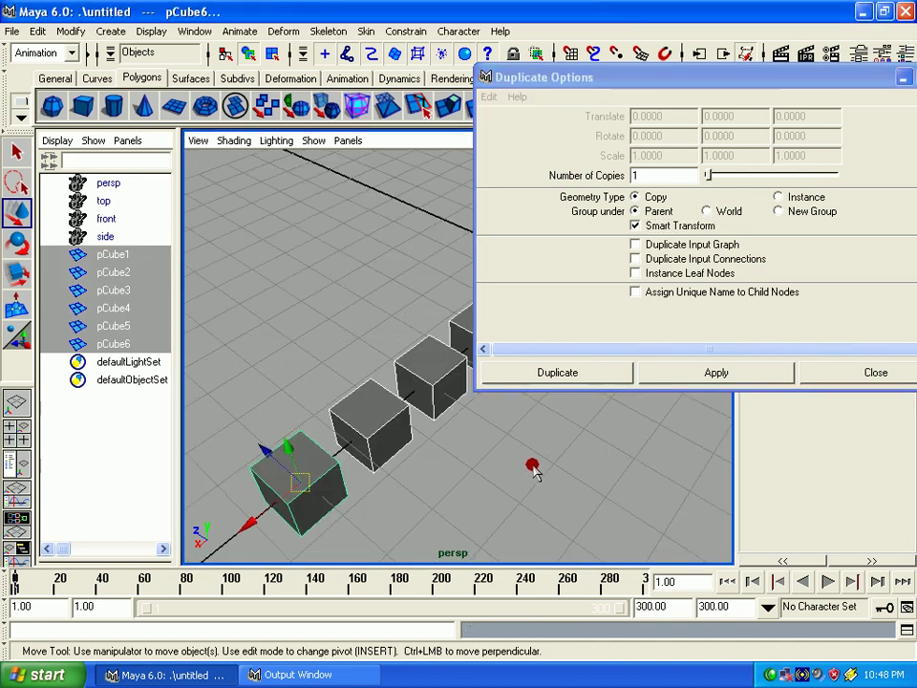
left_click(532, 469)
left_click_drag(615, 75, 761, 55)
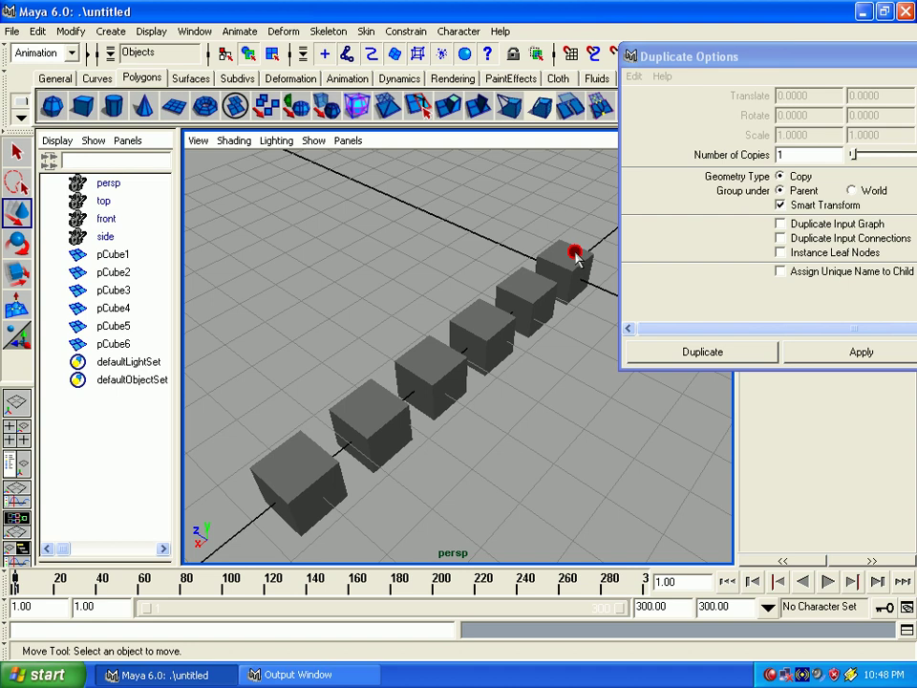
left_click(574, 255)
left_click_drag(437, 381, 405, 426, "alt")
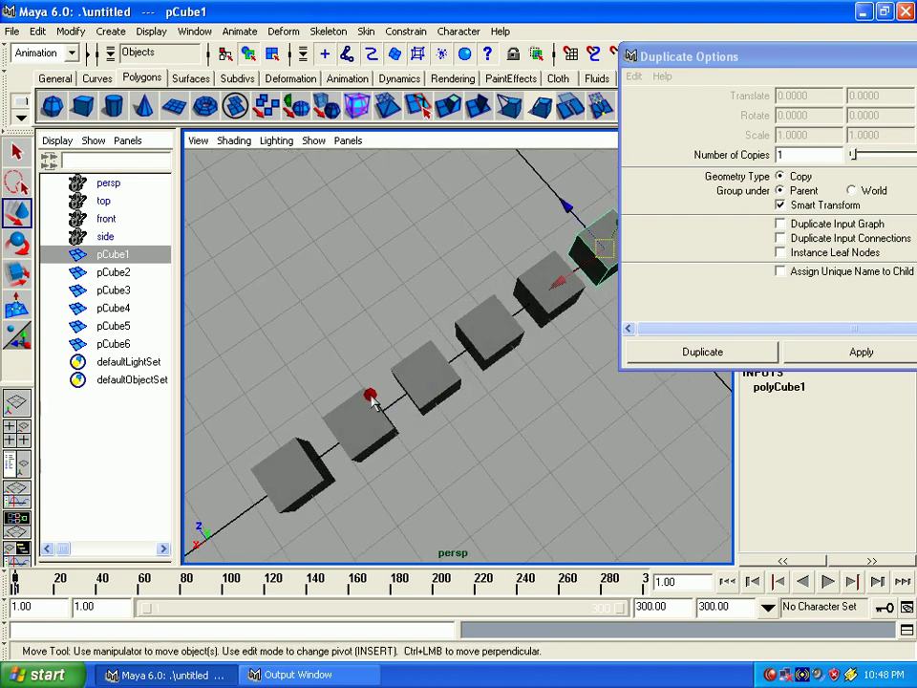
key("z")
key("z")
key("z")
key("z")
key("z")
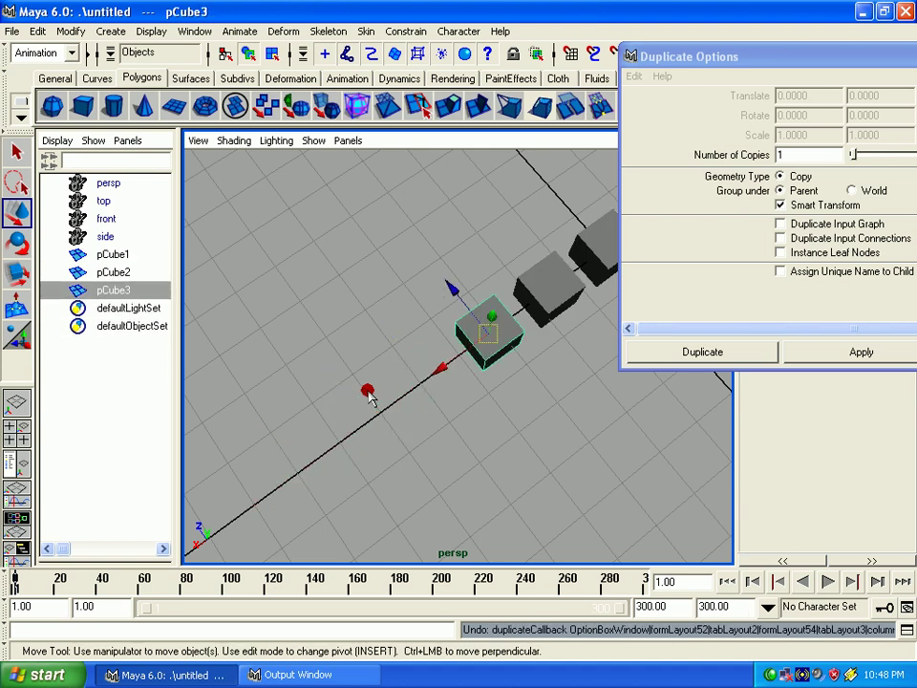
key("z")
key("z")
left_click_drag(727, 171, 195, 143)
Reset the Duplicate Options to defaults and close the dialog
left_click(44, 168)
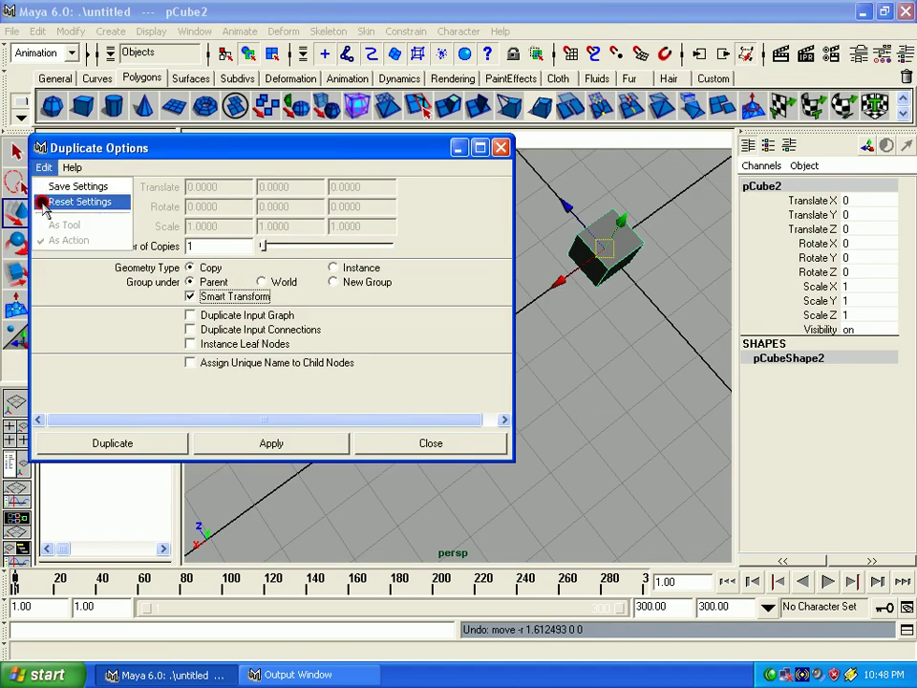
left_click(45, 204)
left_click(369, 440)
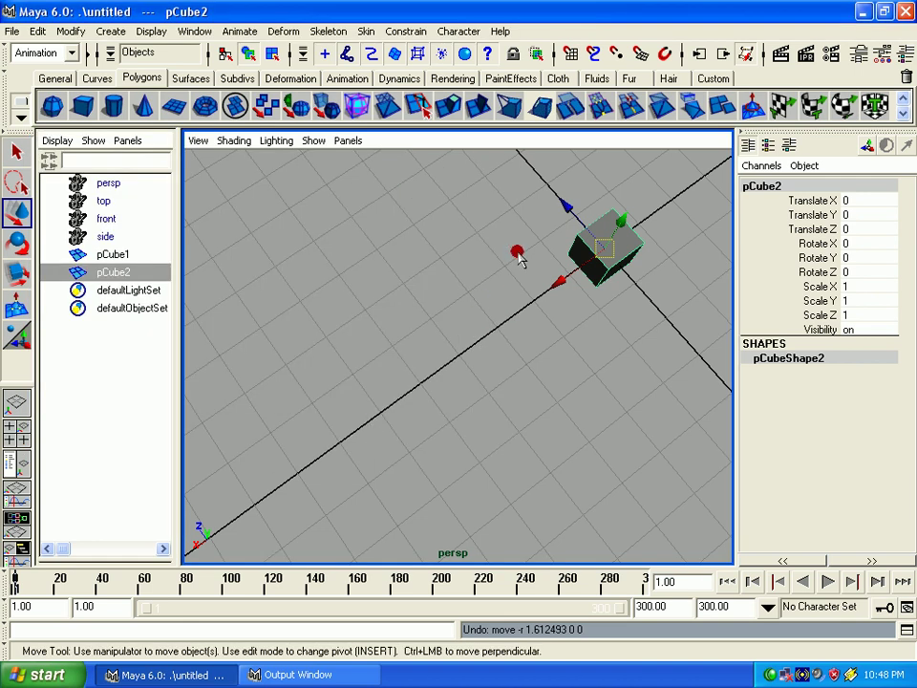
left_click(38, 30)
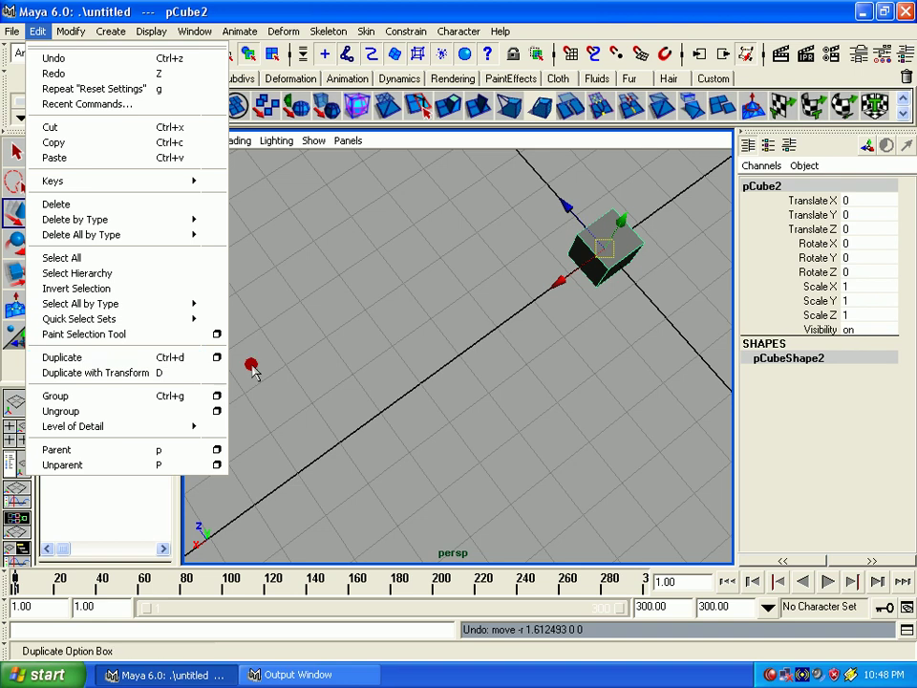
Duplicate pCube1 into pCube3, then delete pCube1 and pCube2
left_click(402, 362)
key("ctrl+d")
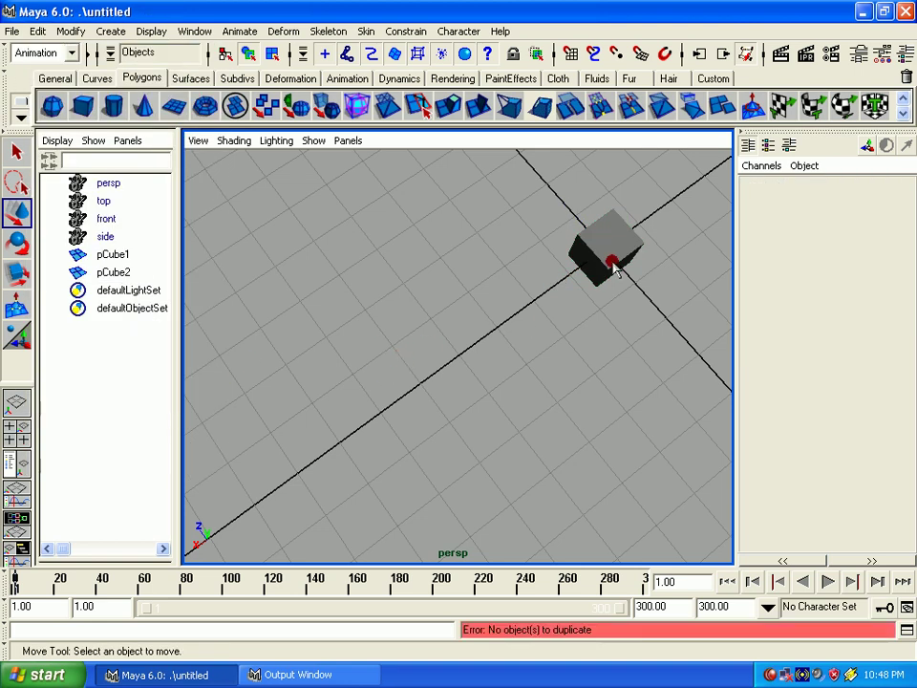
left_click(608, 271)
key("ctrl+d")
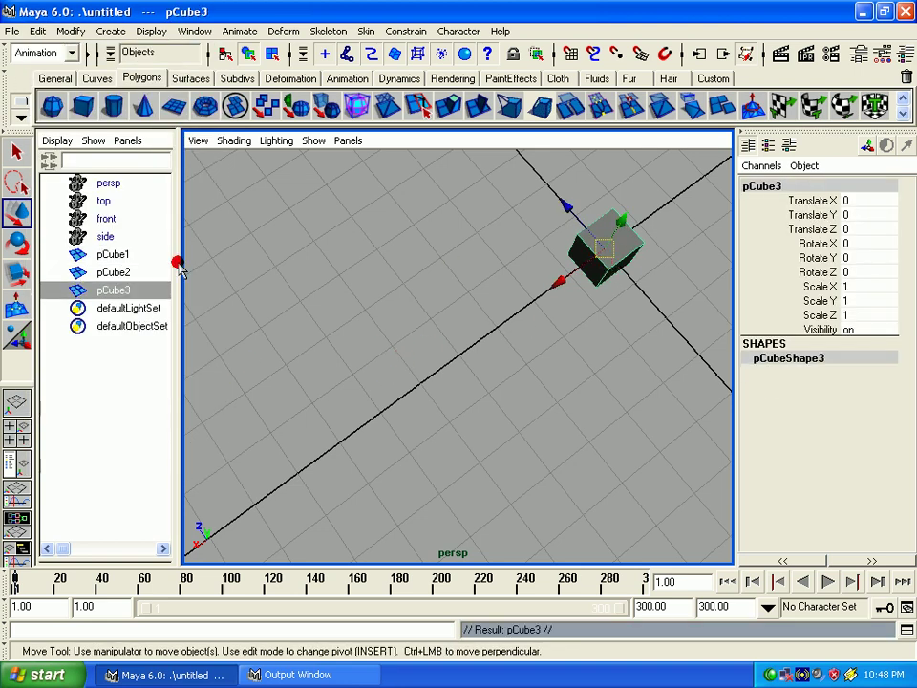
left_click_drag(112, 255, 112, 272)
key("Delete")
Duplicate pCube3 with Ctrl+D and move the new pCube4 to Translate X 1.556
left_click(112, 254)
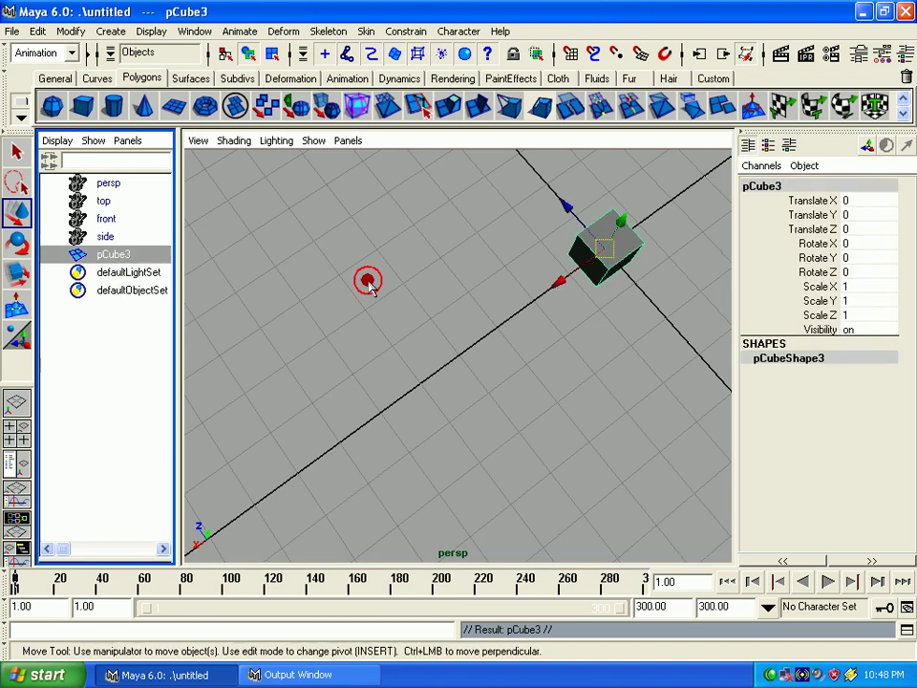
left_click_drag(558, 287, 509, 301)
key("ctrl+z")
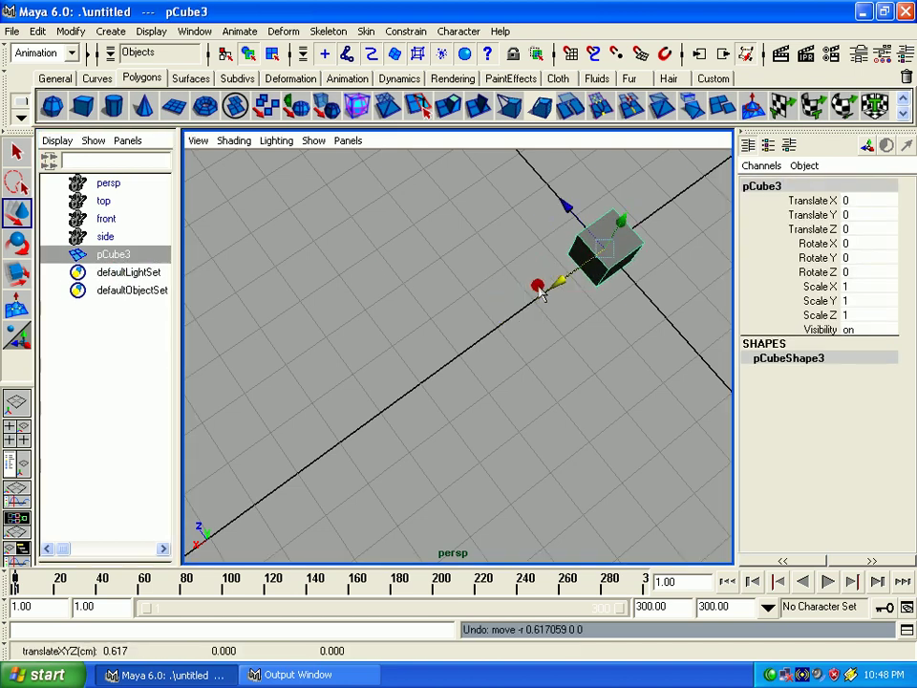
key("ctrl+d")
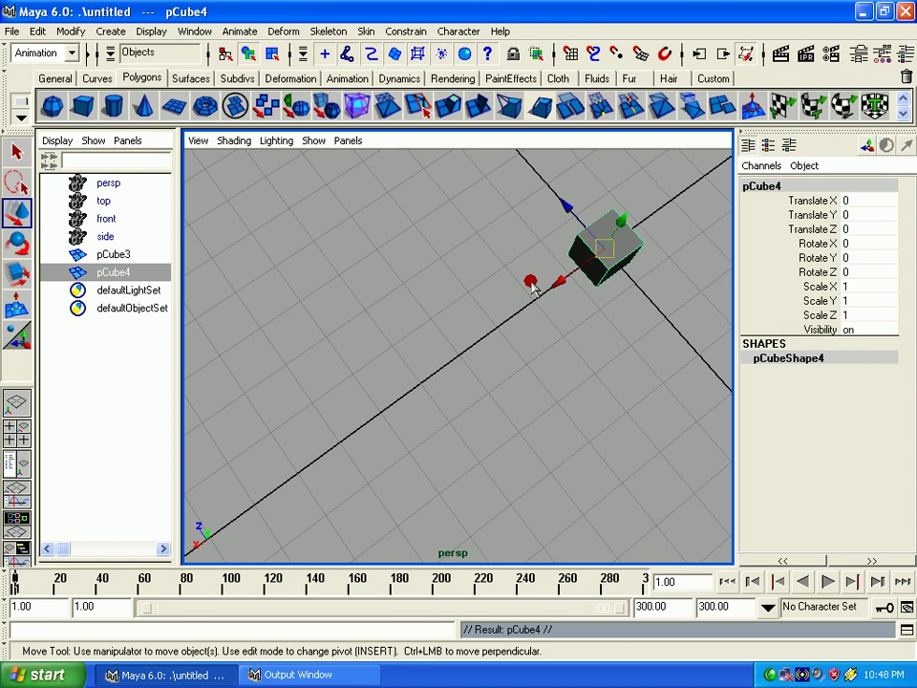
left_click_drag(556, 287, 495, 321)
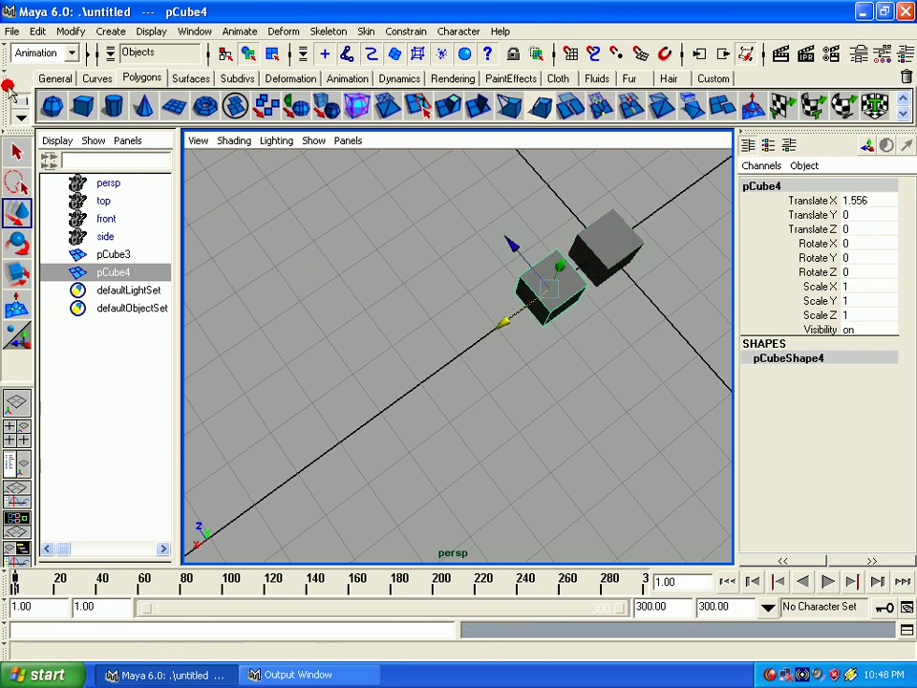
left_click(67, 31)
Duplicate pCube4 with transform repeatedly to extend the row of cubes along X
left_click(38, 31)
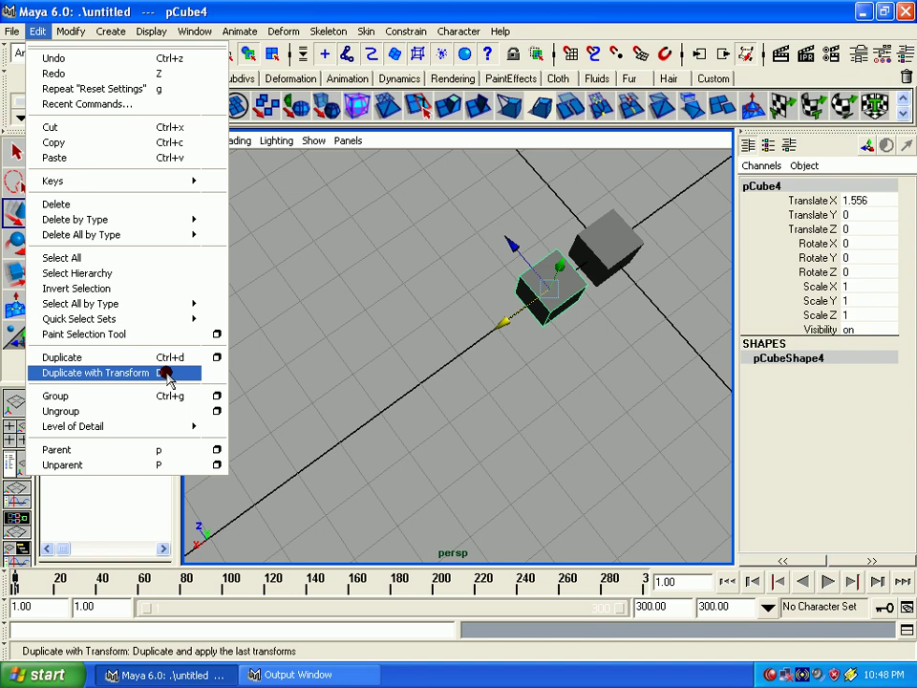
left_click(167, 372)
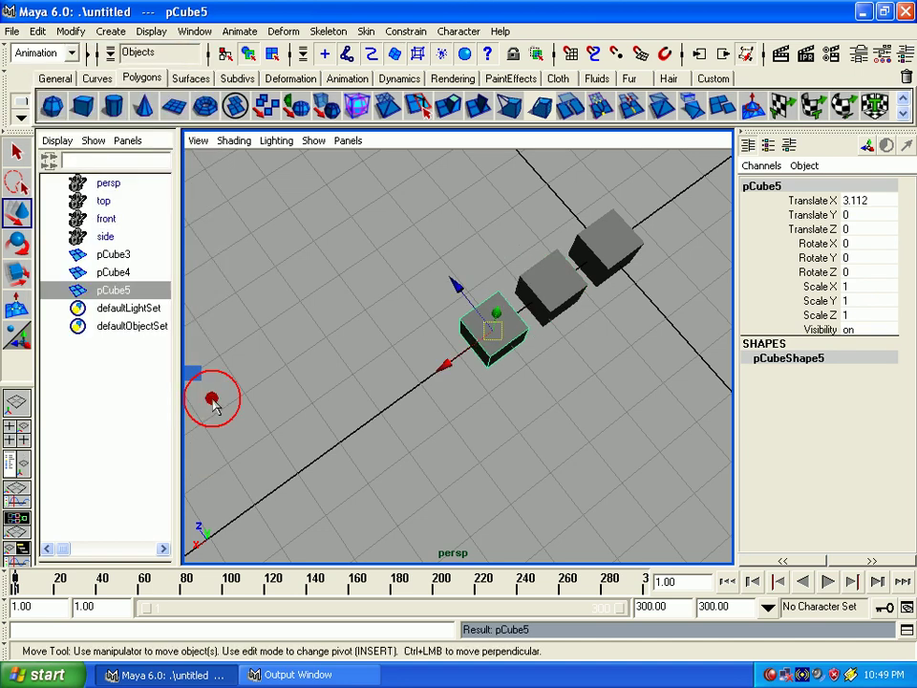
key("shift+d")
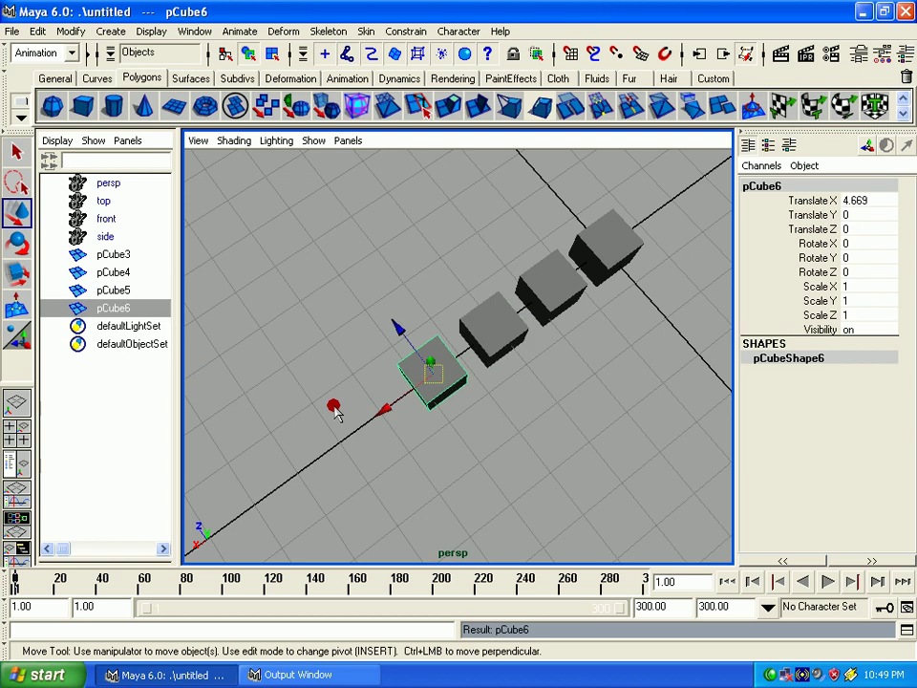
key("shift+d")
key("shift+d")
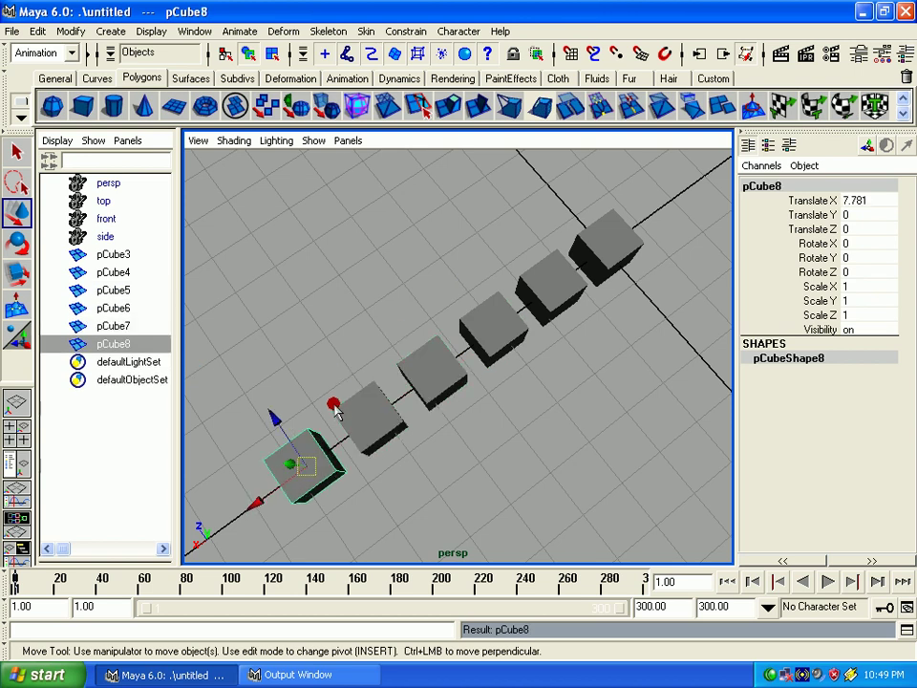
right_click_drag(443, 424, 450, 402, "alt")
left_click_drag(449, 401, 459, 353, "alt")
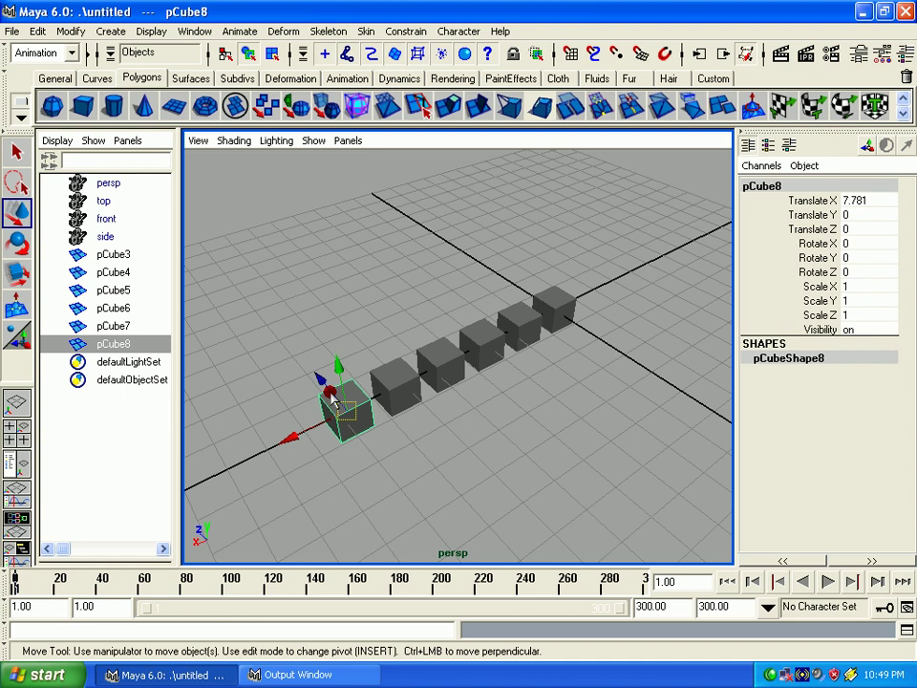
Delete the copies from pCube8 back to pCube4, leaving pCube3 selected
left_click(35, 30)
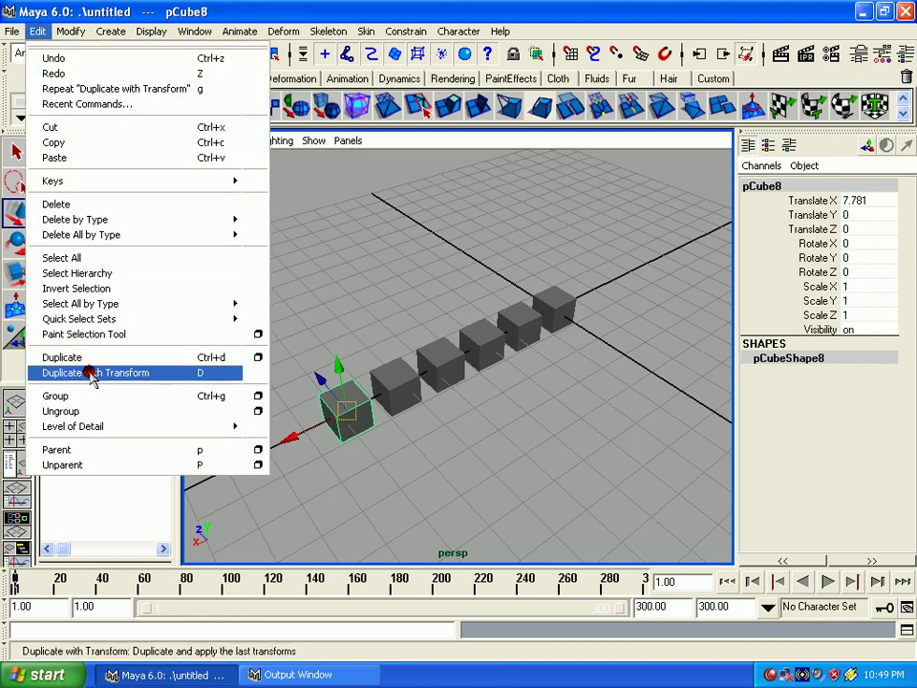
left_click(325, 437)
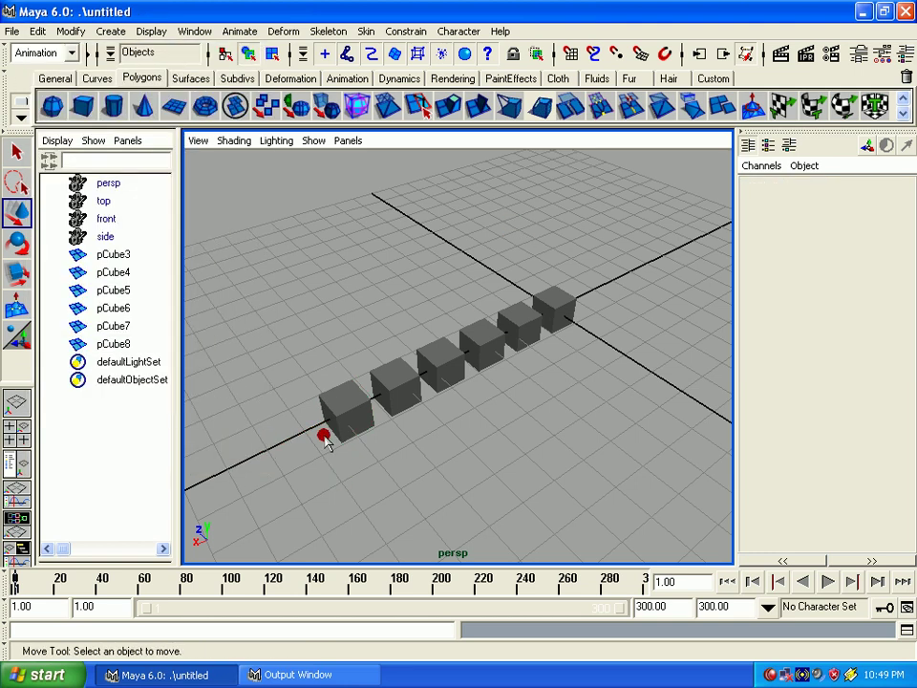
left_click(338, 402)
key("Delete")
left_click(388, 396)
key("Delete")
left_click(456, 358)
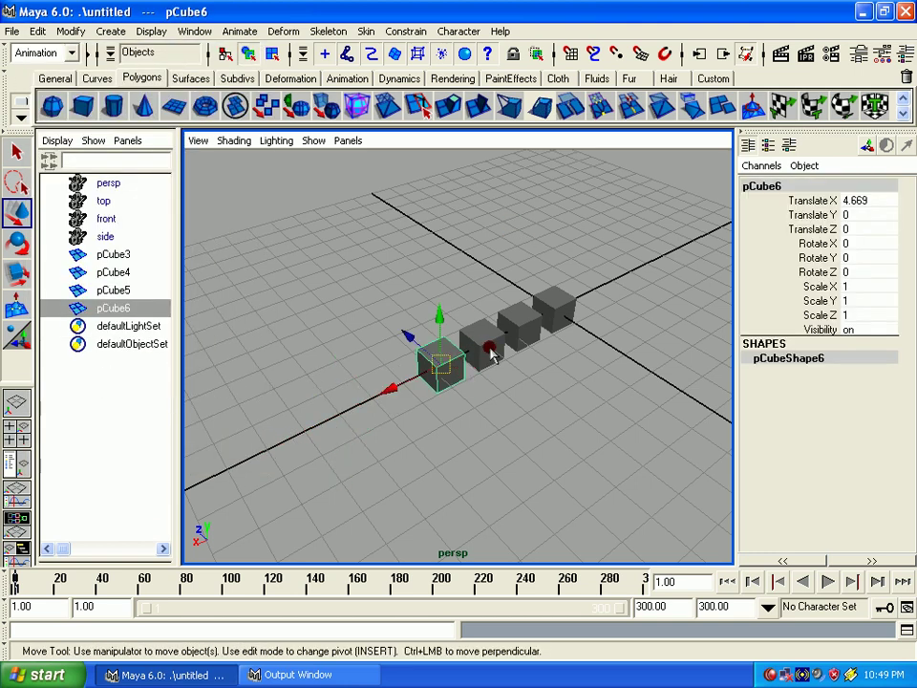
key("Delete")
left_click(489, 351)
key("Delete")
left_click(522, 328)
key("Delete")
left_click(553, 307)
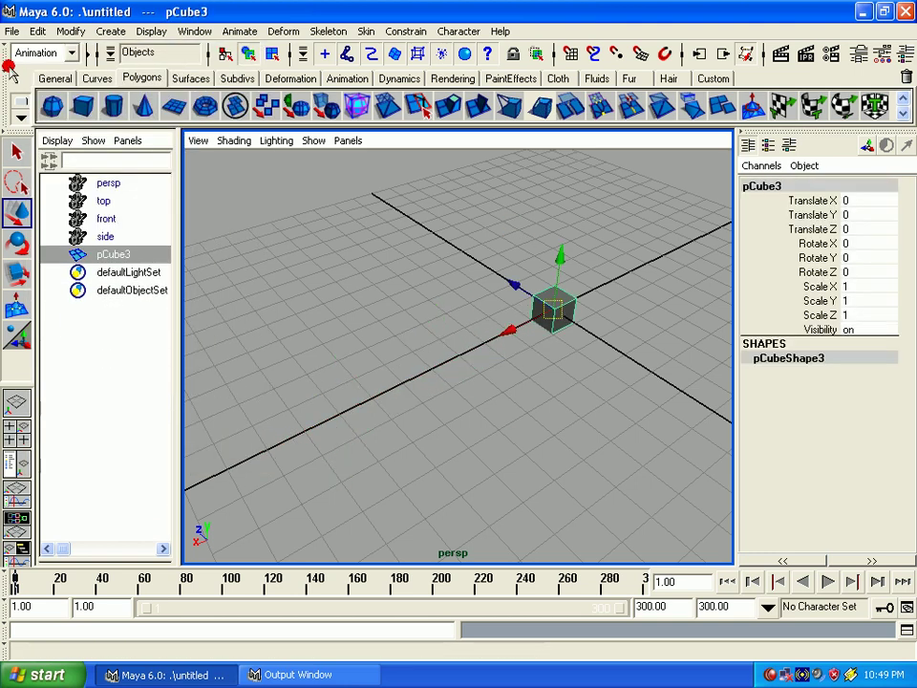
Open the Duplicate Options window, move it aside, and close it
left_click(38, 30)
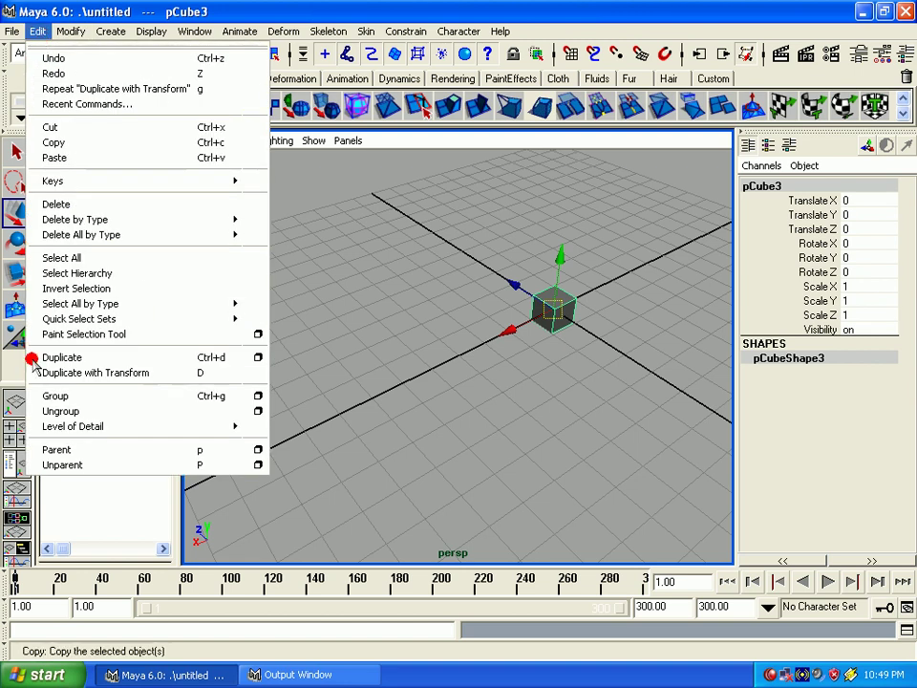
left_click(257, 356)
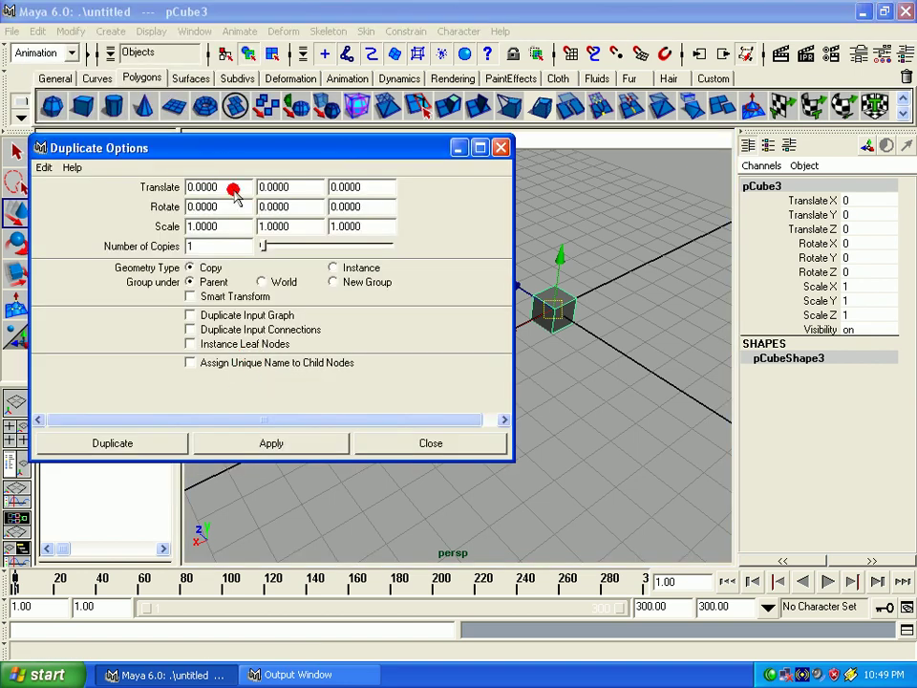
left_click_drag(221, 146, 127, 10)
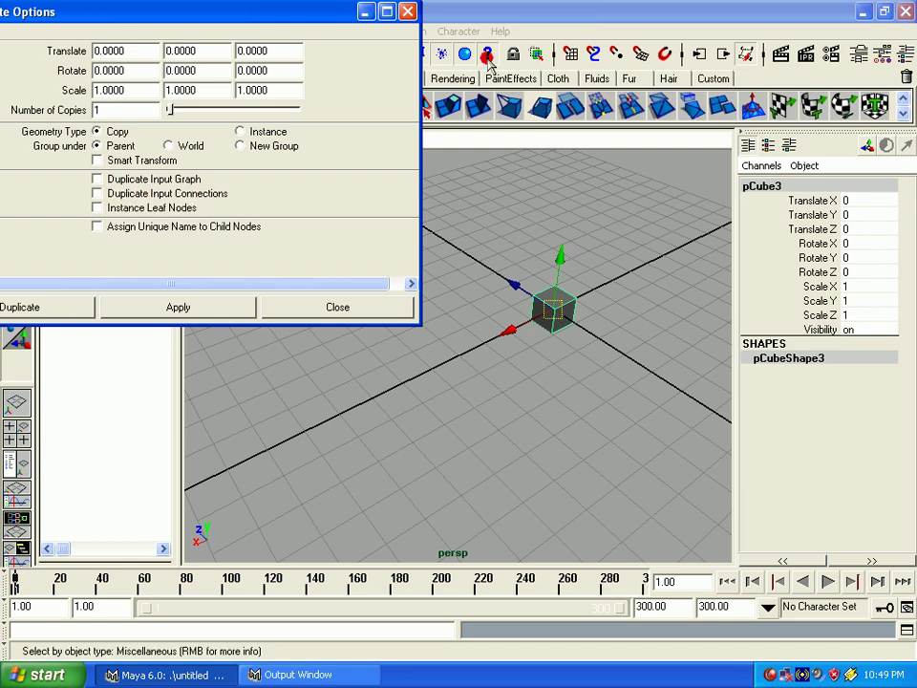
left_click(408, 12)
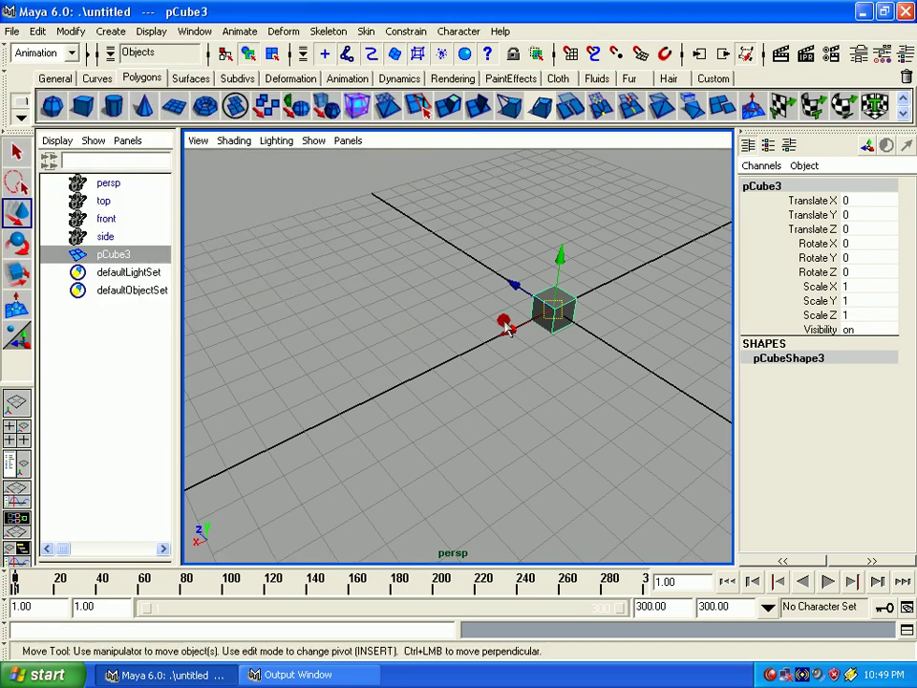
Create pCube4 at Translate X 4.579 and pCube5 at the origin, deleting pCube3
left_click(82, 106)
left_click_drag(516, 335, 363, 390)
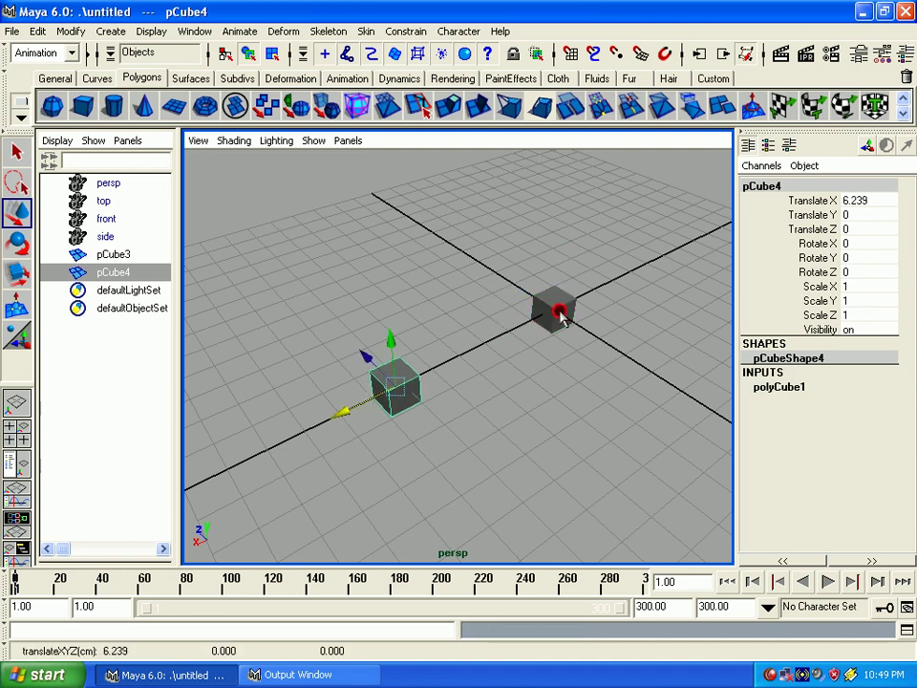
left_click(554, 321)
key("Delete")
left_click(392, 374)
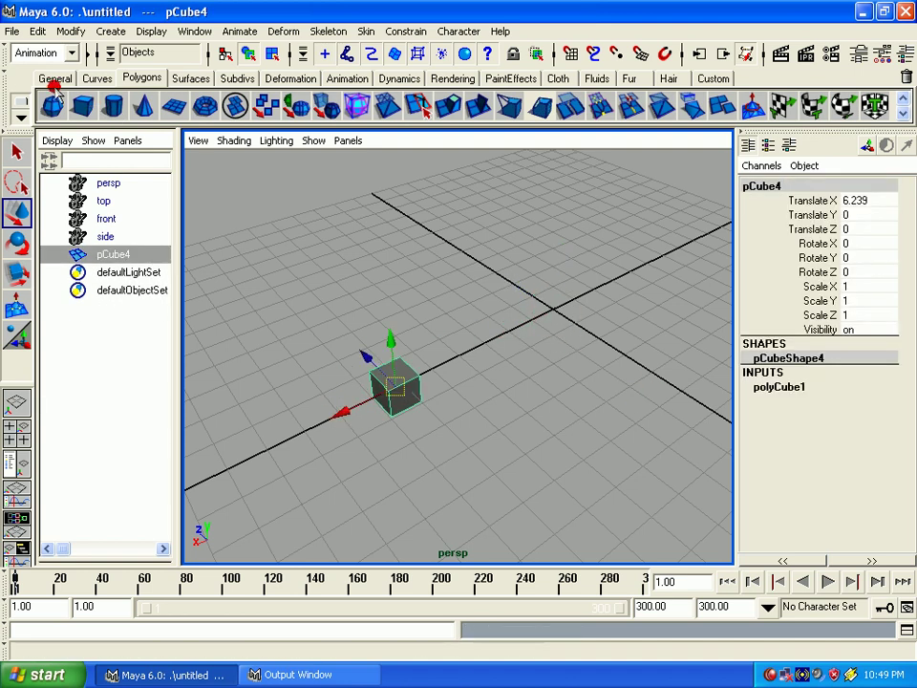
left_click(82, 106)
left_click(413, 387)
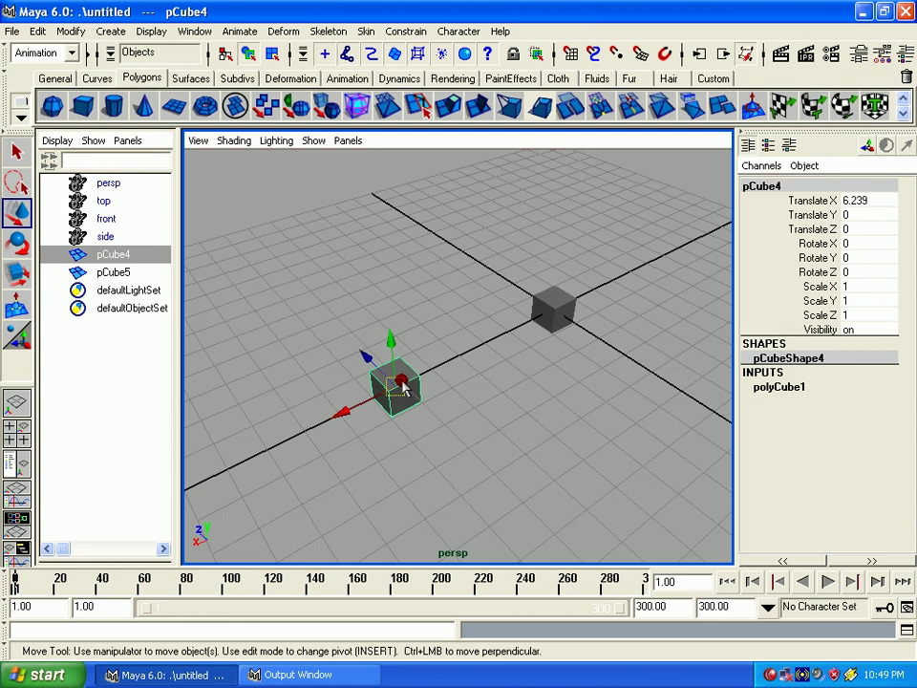
left_click_drag(411, 384, 451, 369)
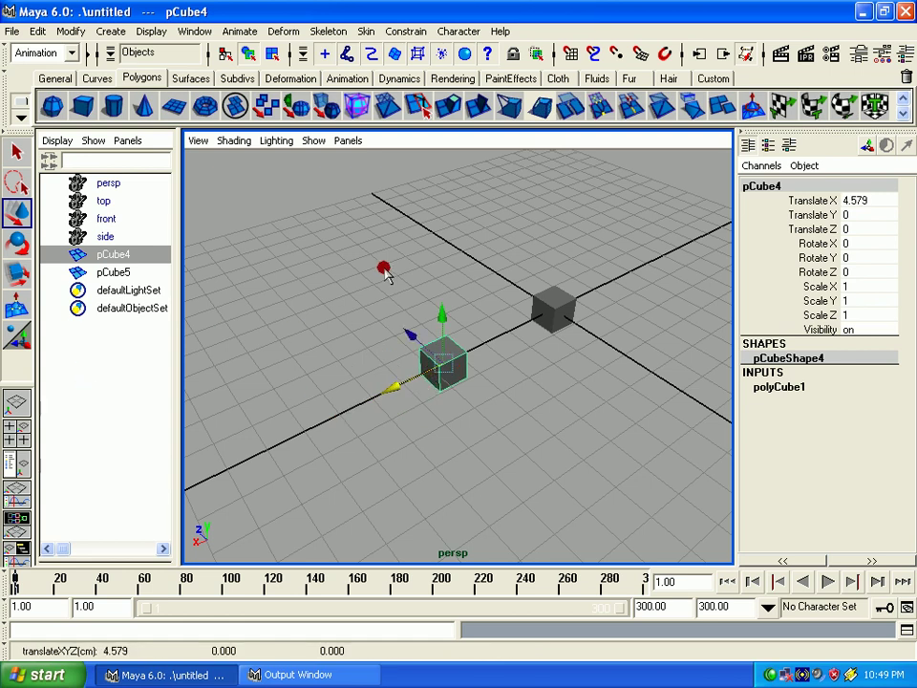
Open the Connection Editor with pCube4 loaded as output and pCube5 as input
left_click(191, 36)
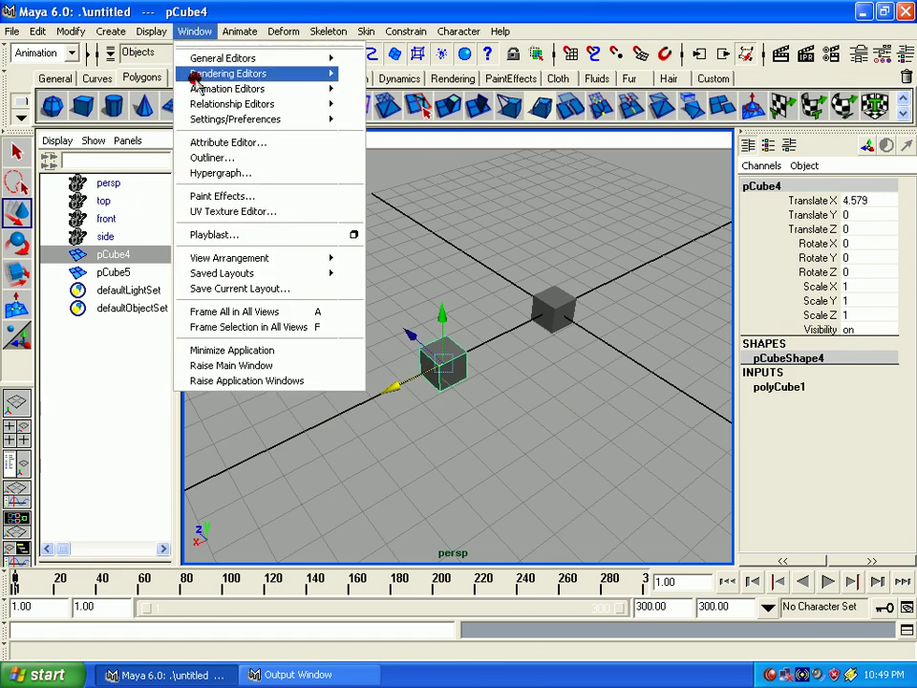
mouse_move(206, 58)
left_click(437, 96)
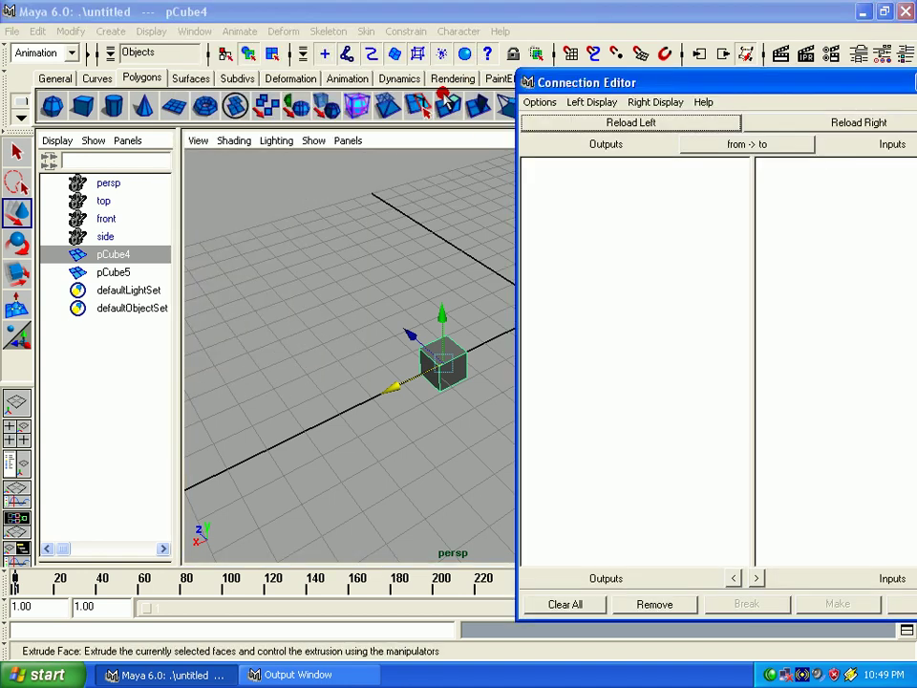
left_click_drag(651, 84, 176, 42)
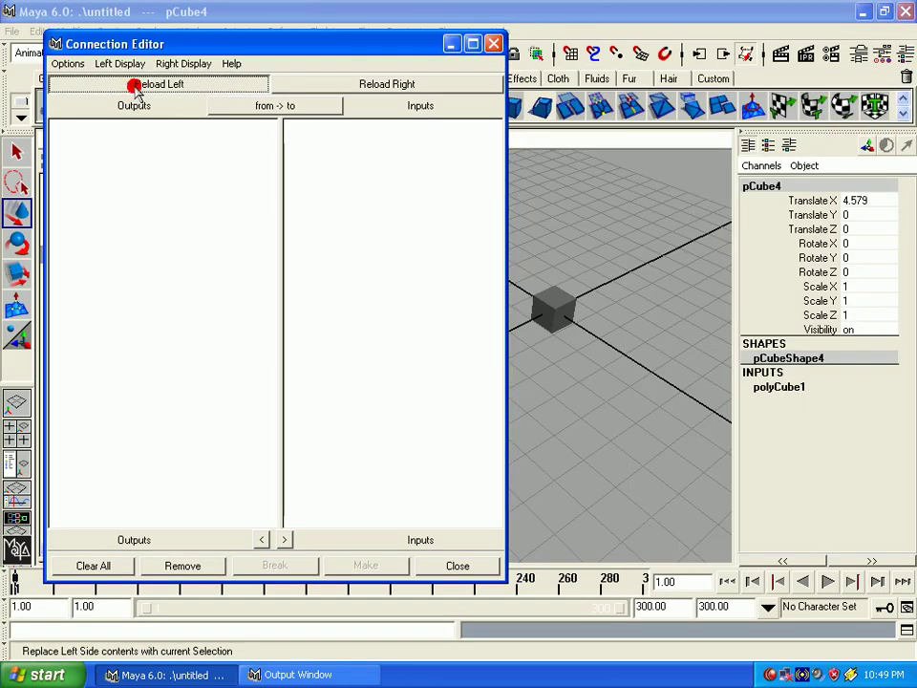
left_click(134, 83)
left_click(559, 318)
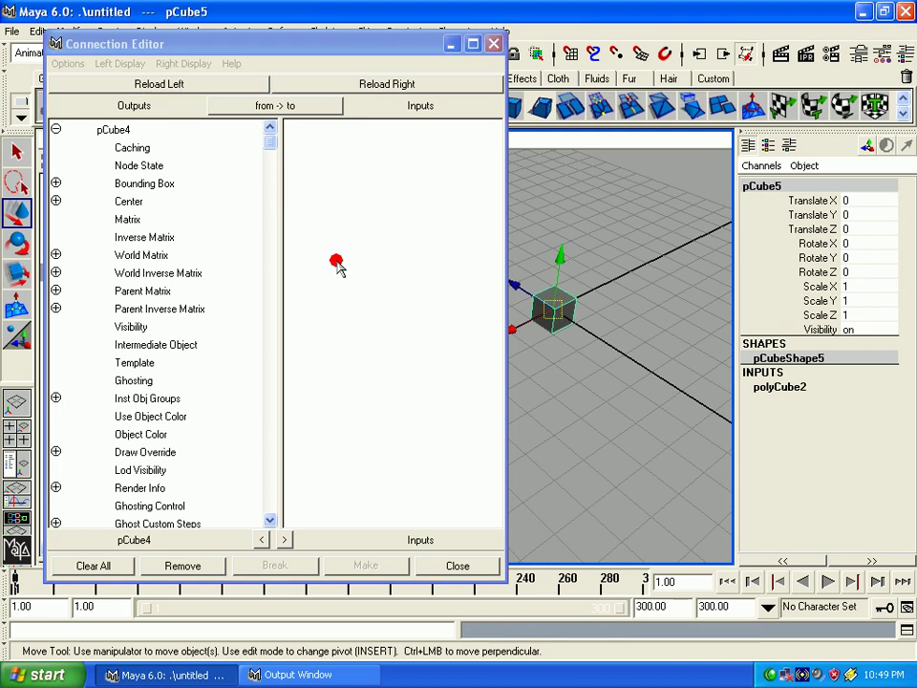
left_click(383, 86)
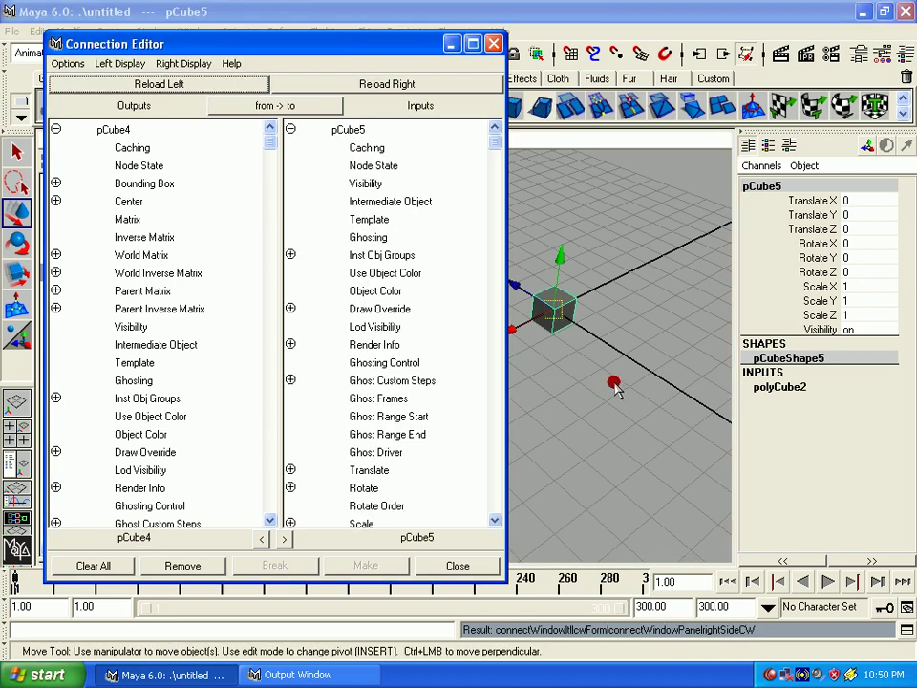
left_click_drag(254, 48, 263, 27)
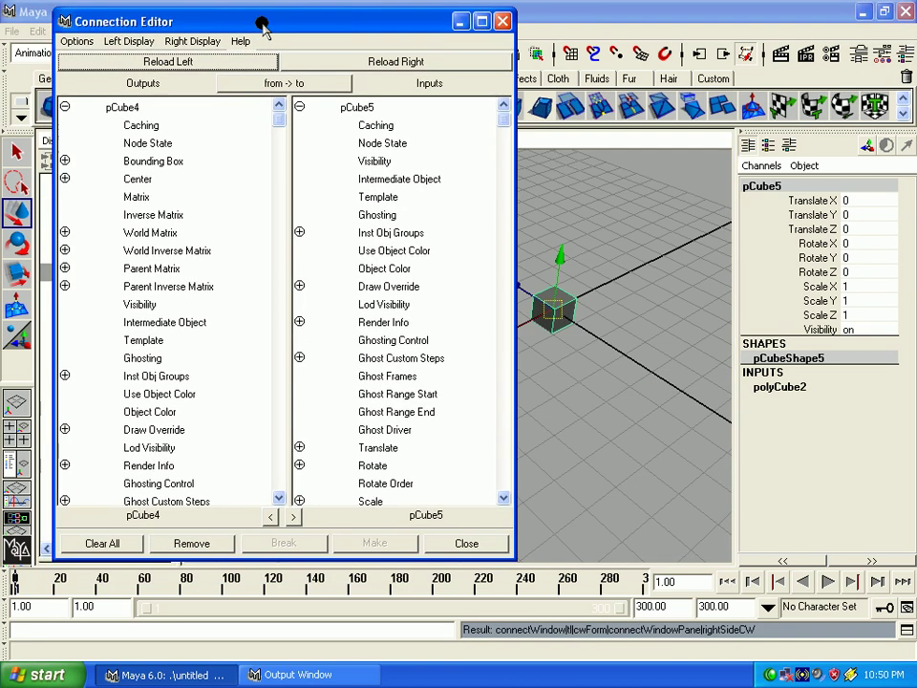
left_click(260, 113)
left_click_drag(276, 125, 165, 303)
Connect pCube4's Translate X to pCube5's Translate Y
left_click(64, 251)
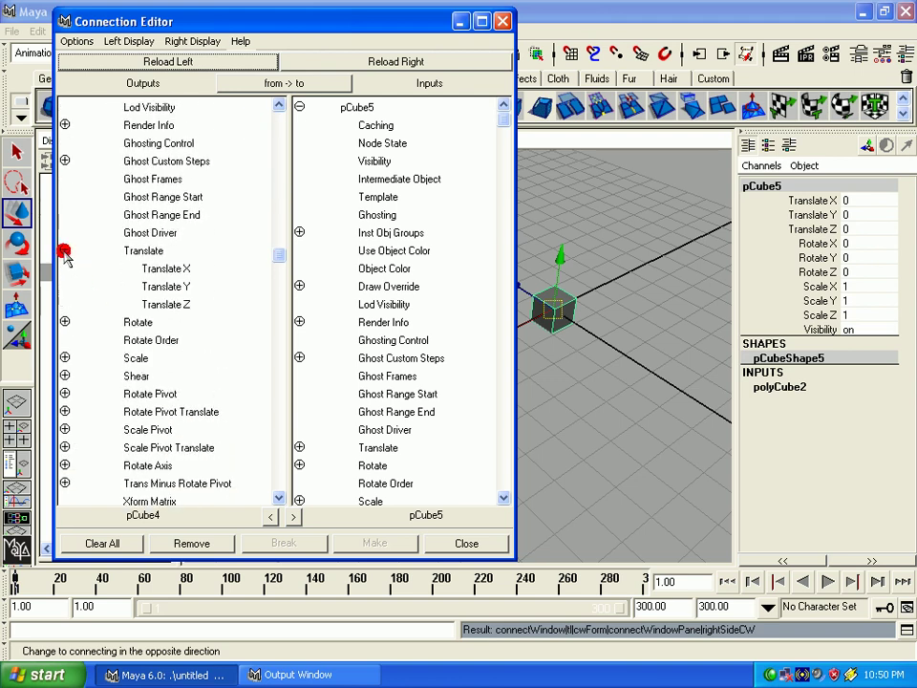
left_click(168, 270)
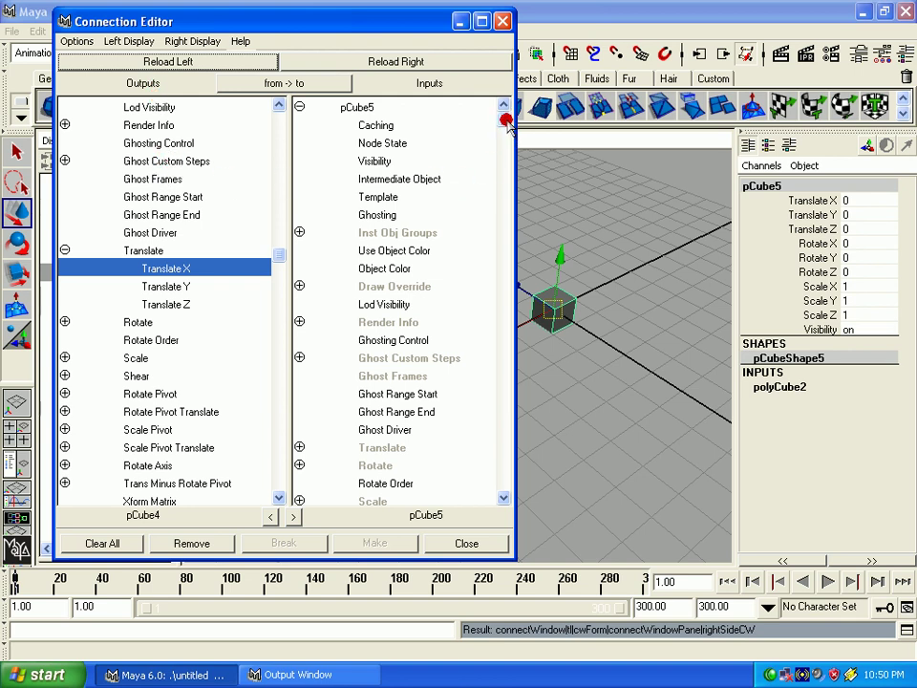
left_click_drag(506, 118, 508, 180)
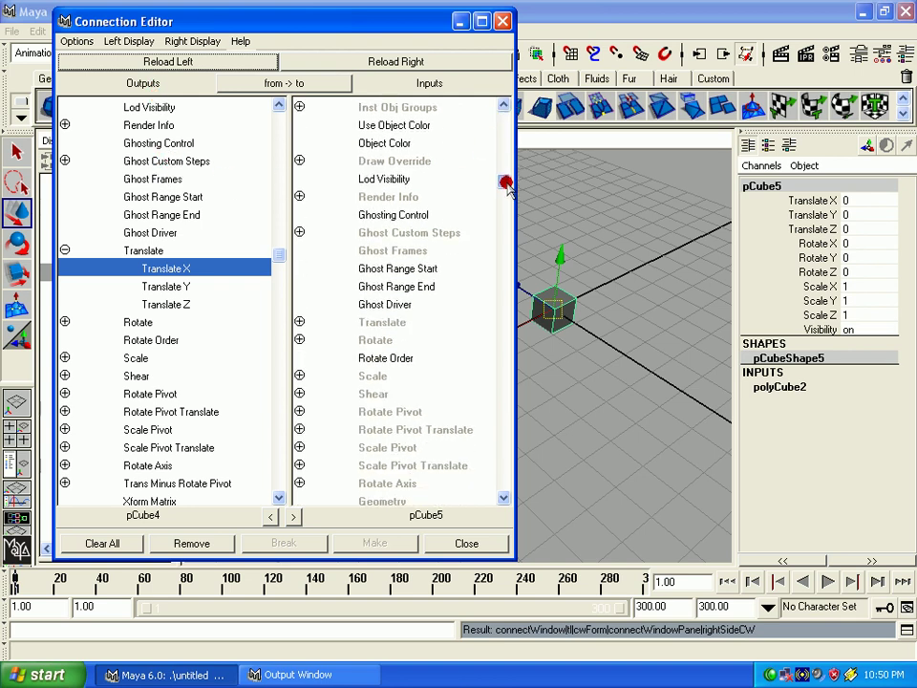
left_click(299, 322)
left_click(403, 358)
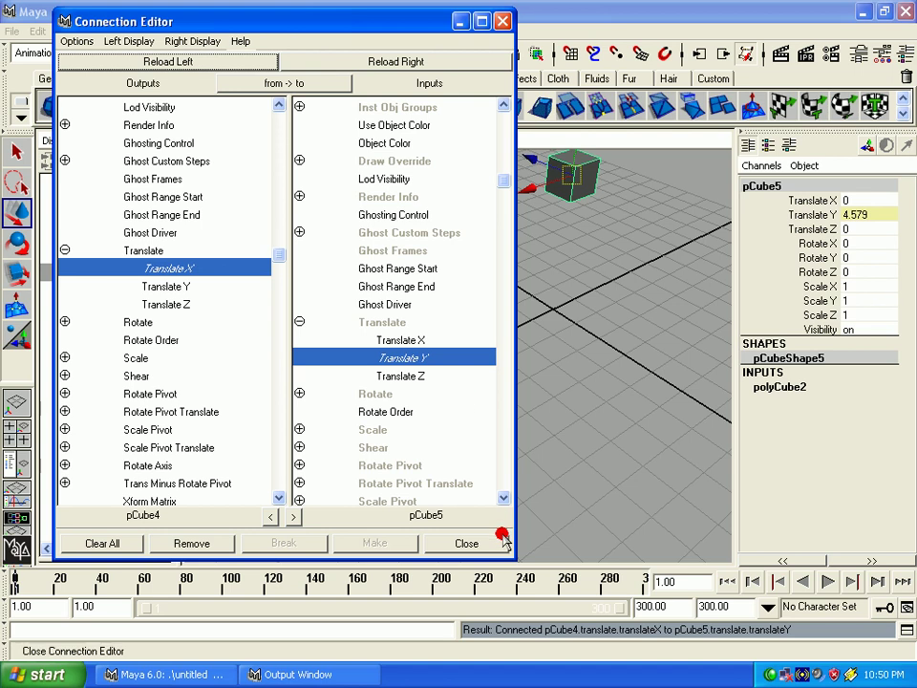
Close the Connection Editor and move pCube4 along X to 2.662, with pCube5 following
left_click(470, 543)
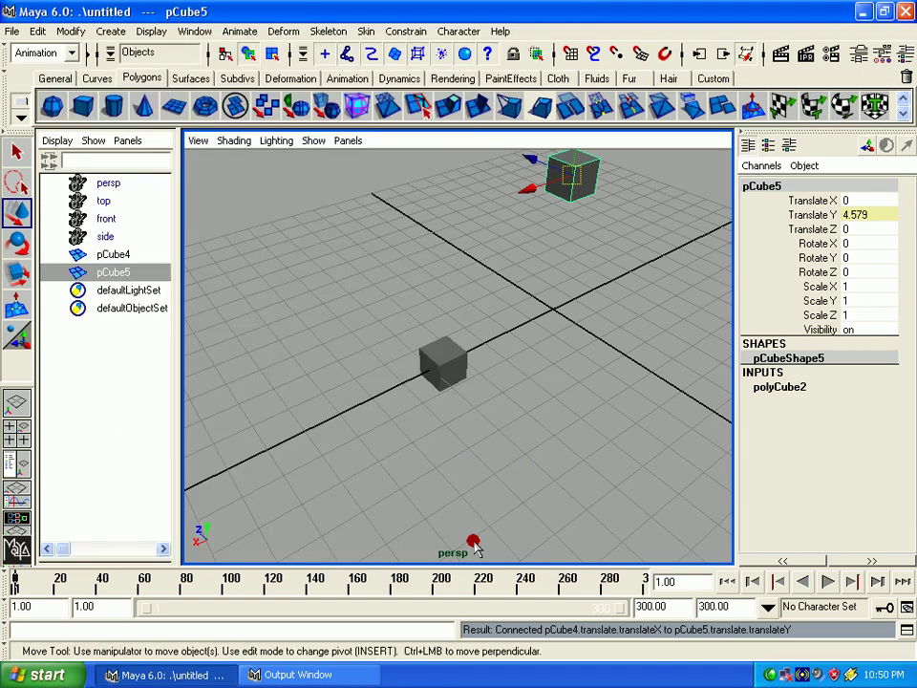
left_click(449, 366)
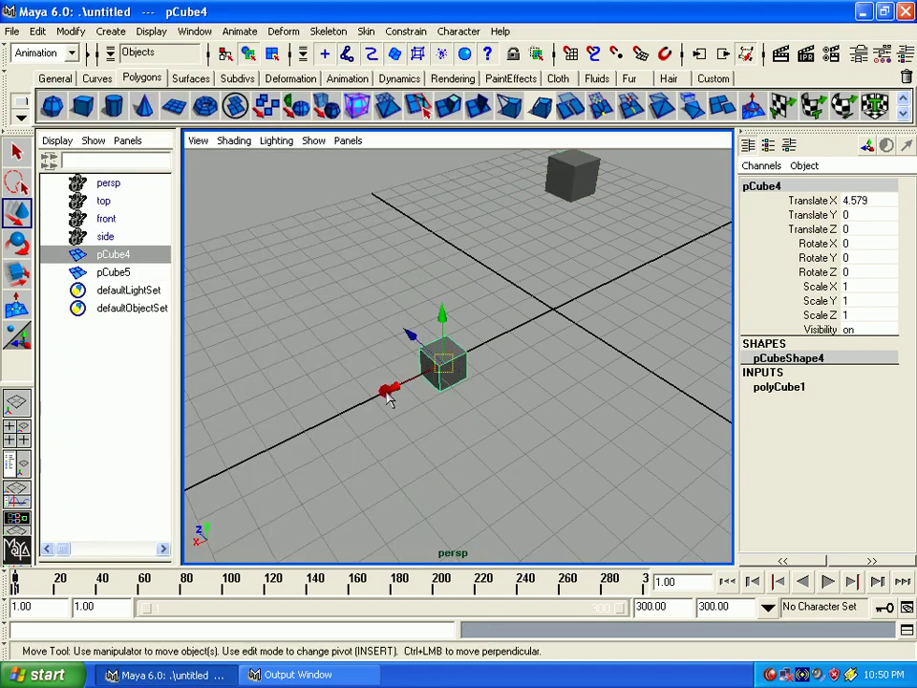
left_click_drag(389, 400, 362, 324)
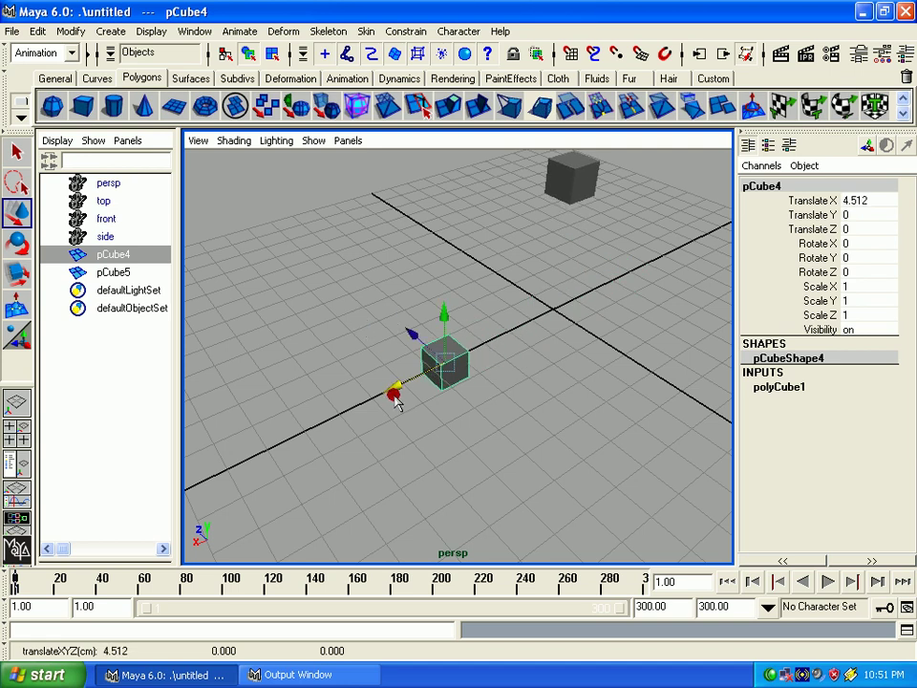
left_click_drag(531, 356, 395, 334)
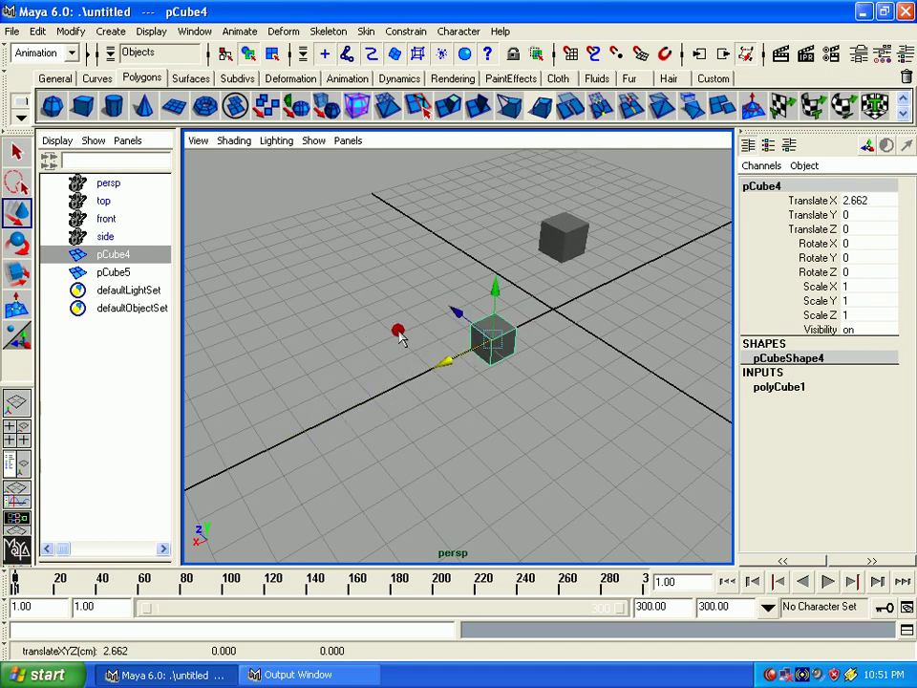
Key pCube4's Translate X at 2.662, then go to frame 60
left_click(769, 200)
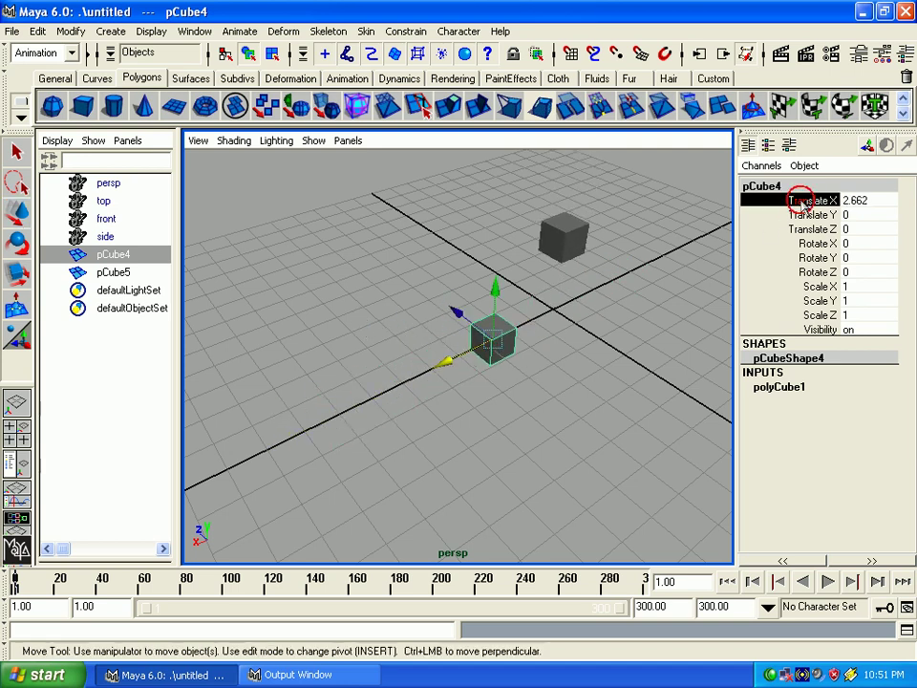
right_click(768, 200)
left_click(725, 240)
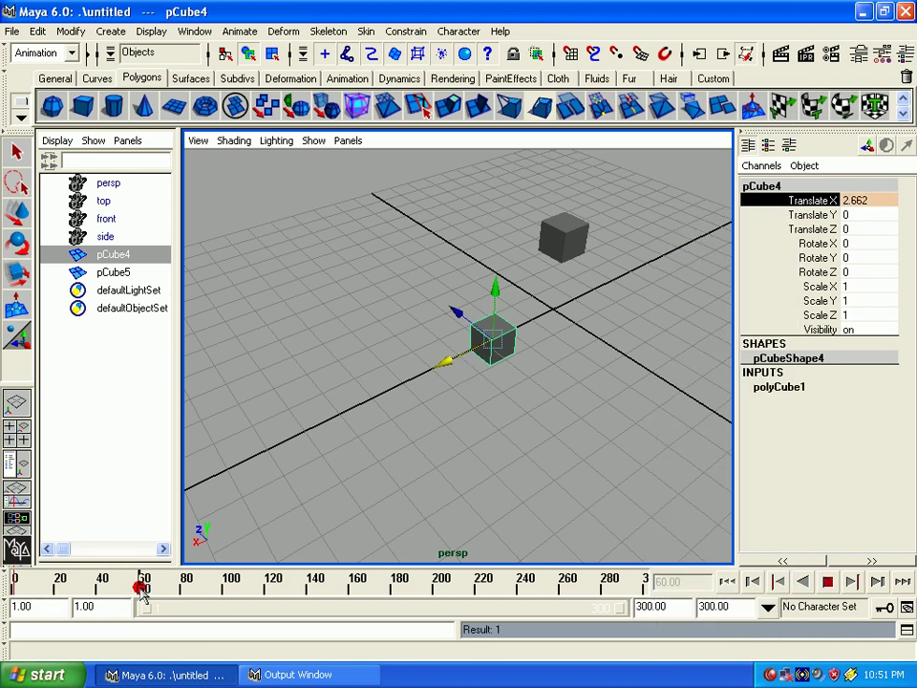
left_click(142, 586)
Move pCube4 to X 4.973 and key its Translate X at frame 60
left_click_drag(405, 384, 378, 389)
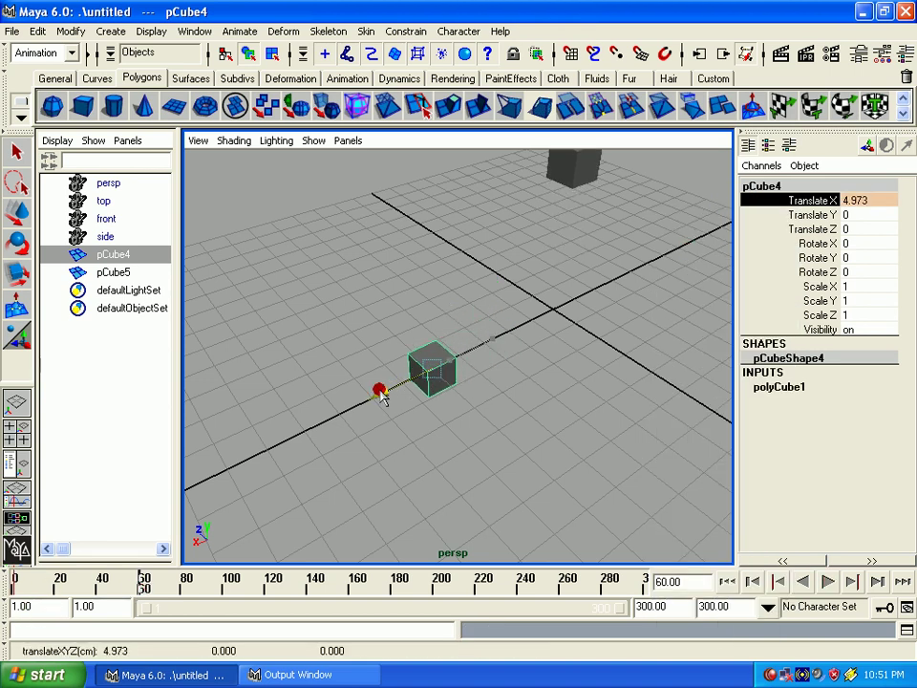
right_click(830, 200)
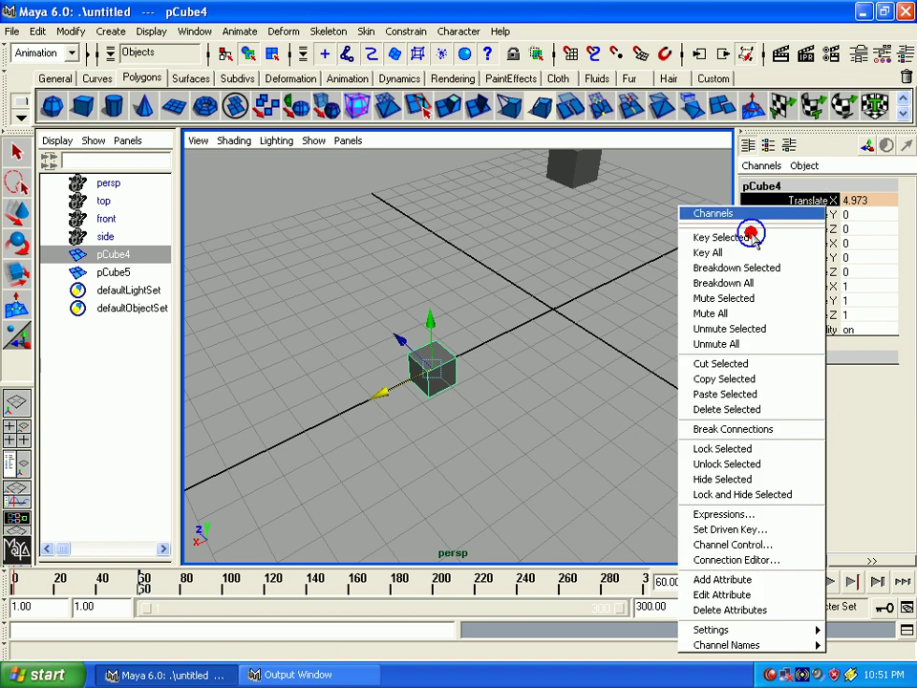
left_click(747, 239)
At frame 143, key pCube4's Translate X at 1.295, then rewind and play the animation
left_click_drag(153, 577, 315, 584)
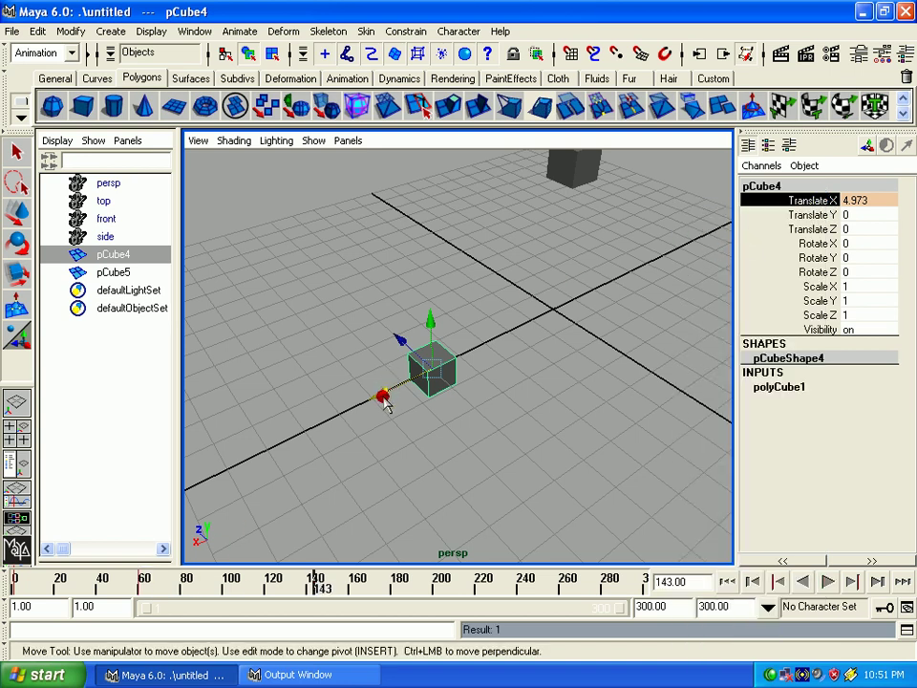
left_click_drag(383, 399, 510, 367)
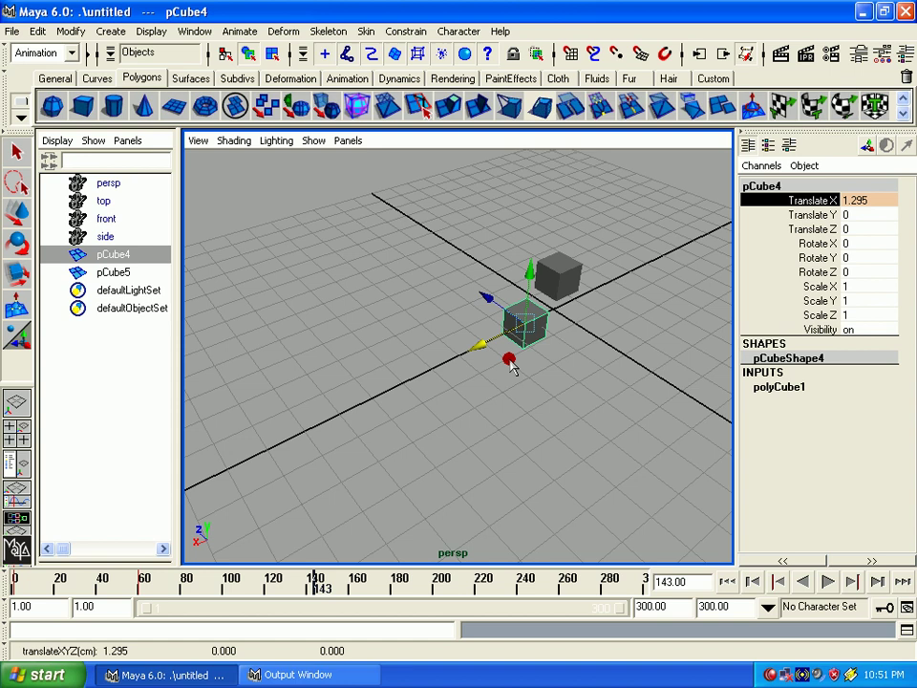
right_click(819, 203)
left_click(712, 235)
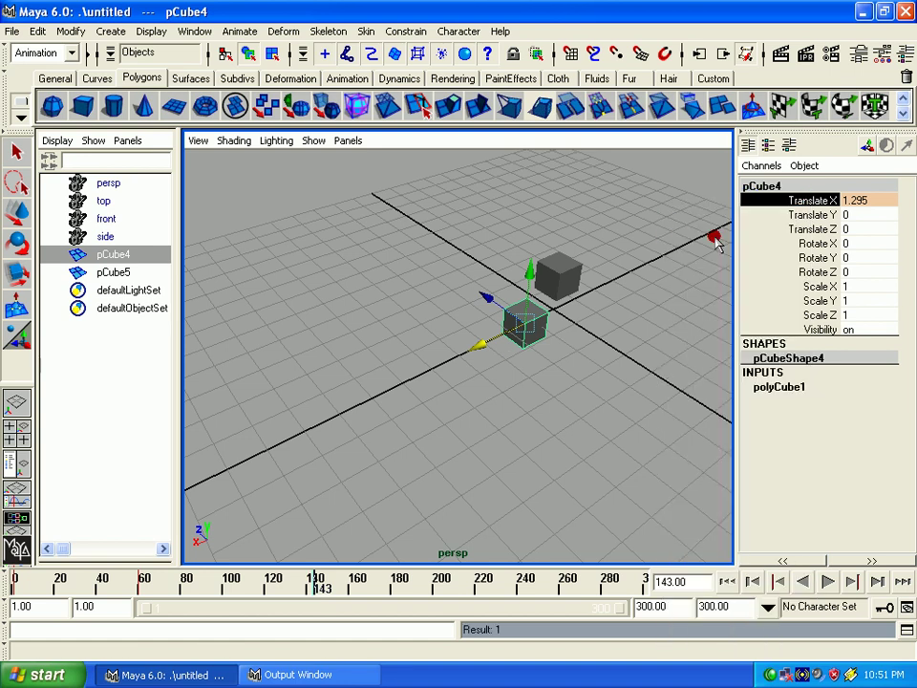
left_click(729, 581)
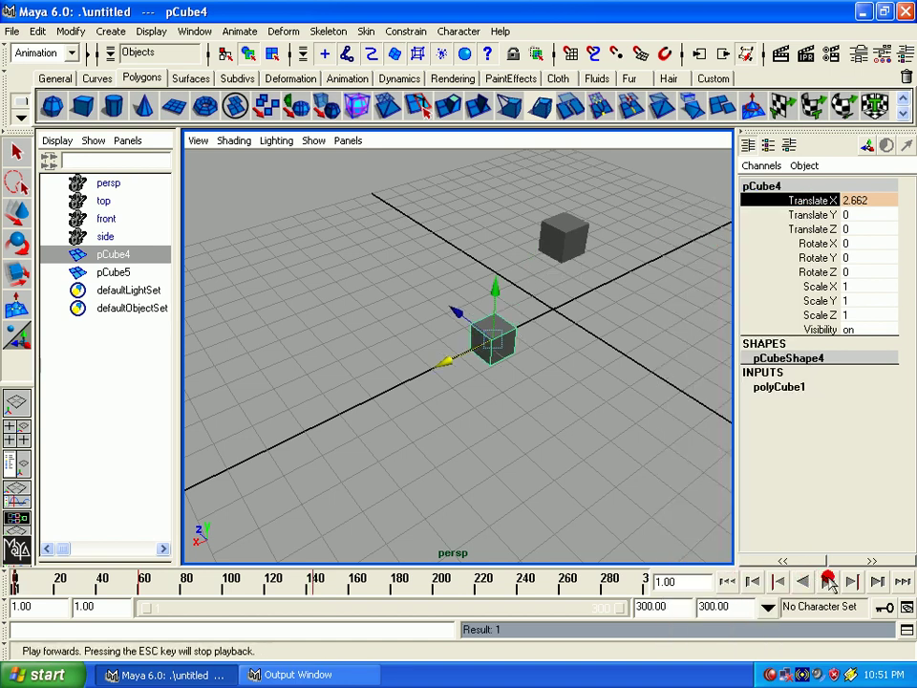
left_click(828, 581)
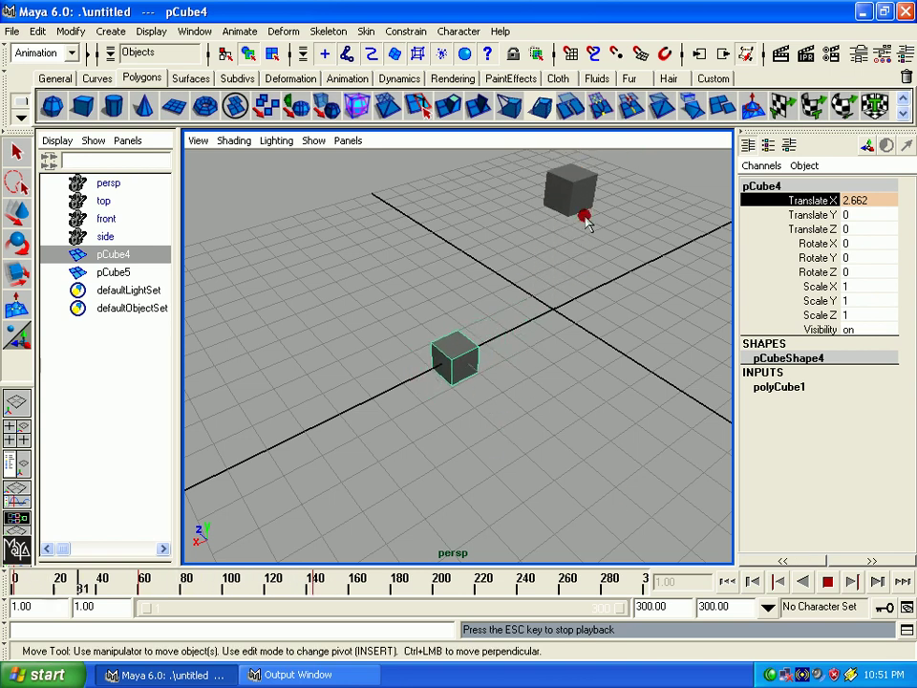
Break the connections on pCube4's Translate X to remove its animation, and stop playback
right_click(760, 202)
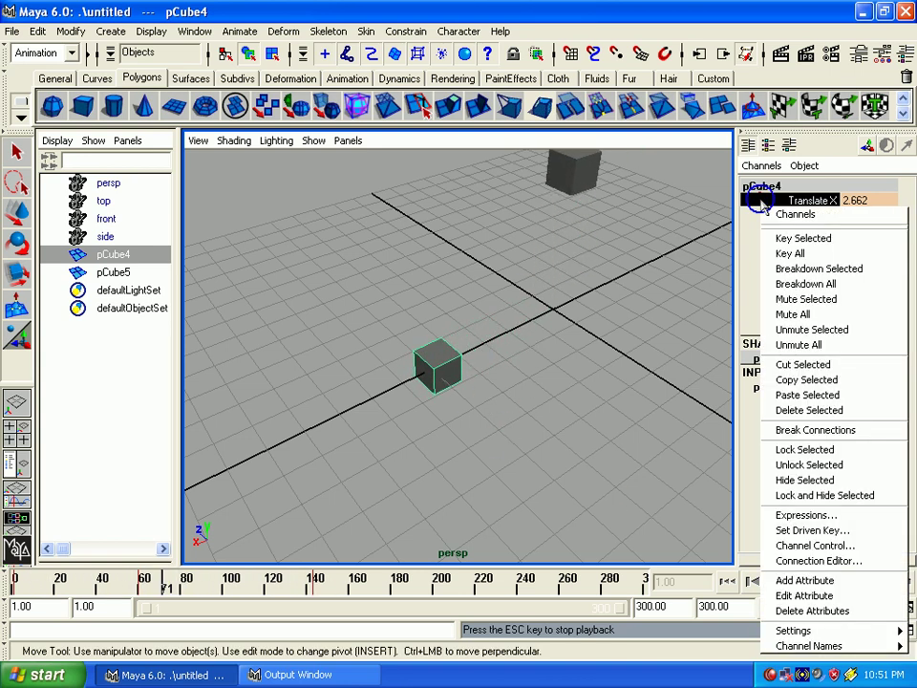
left_click(778, 430)
left_click(609, 380)
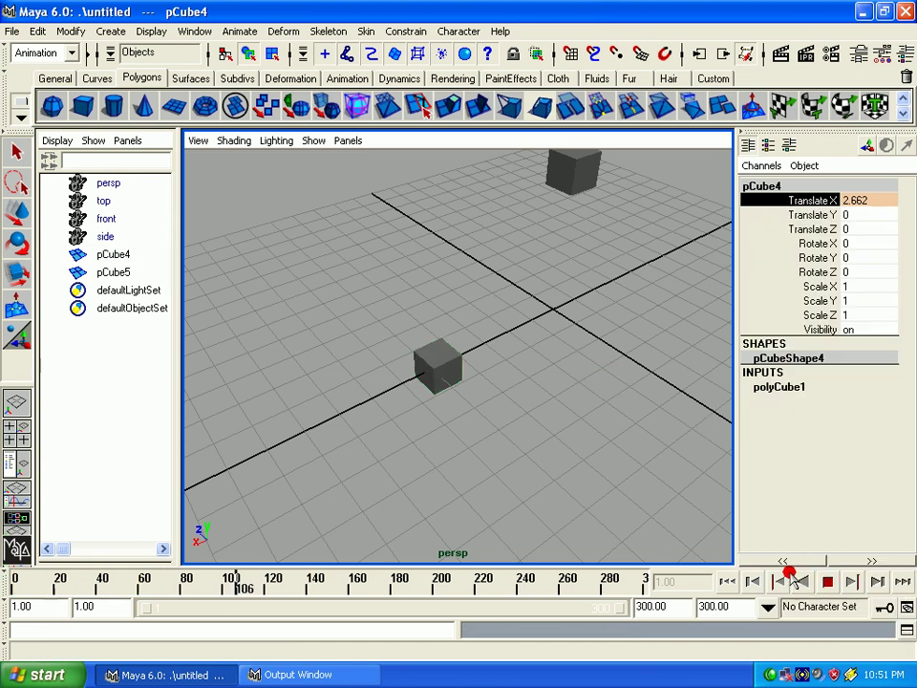
left_click(828, 581)
With the Move tool, slide pCube4 along X toward pCube5, lifting pCube5 to Translate Y 3.494
key("w")
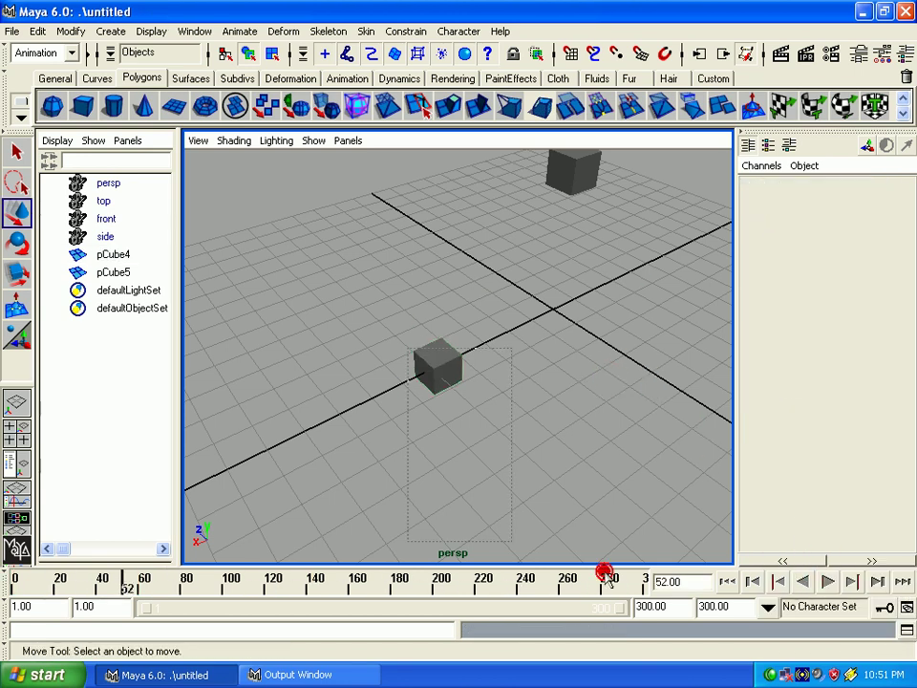
left_click(438, 368)
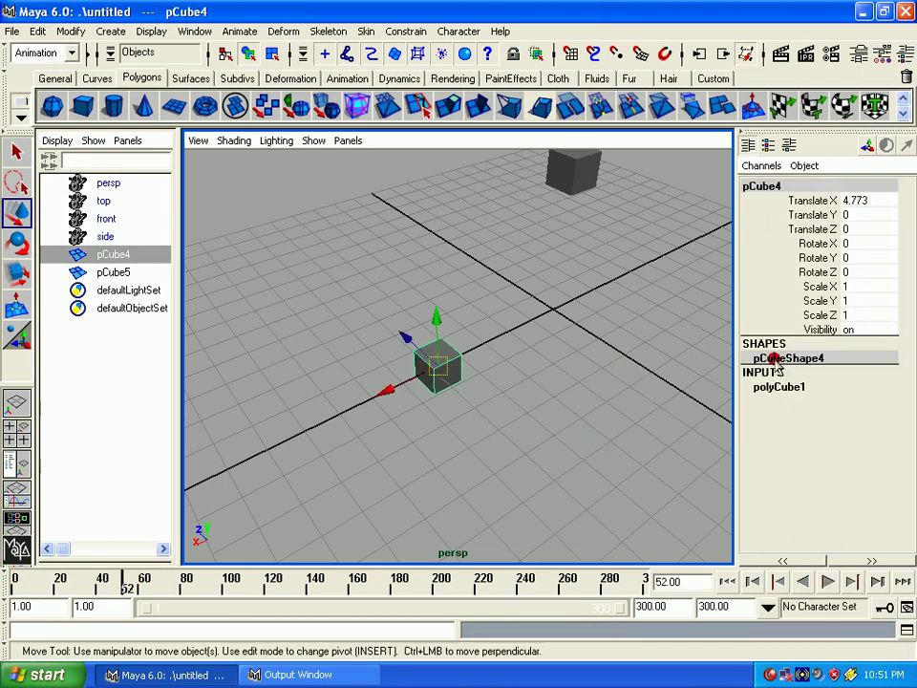
left_click(569, 178)
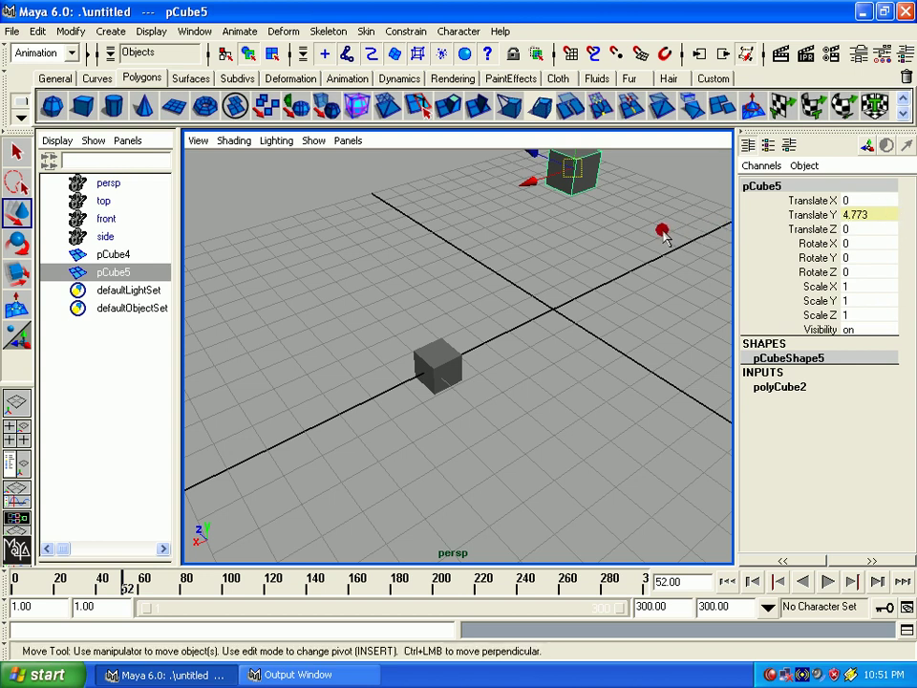
left_click(532, 269)
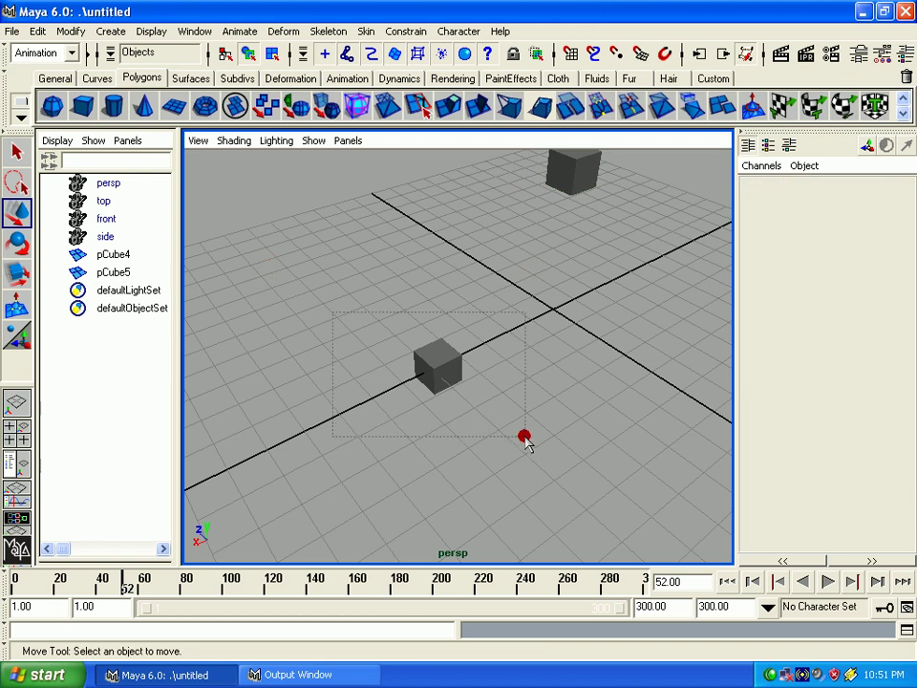
left_click_drag(525, 436, 525, 429)
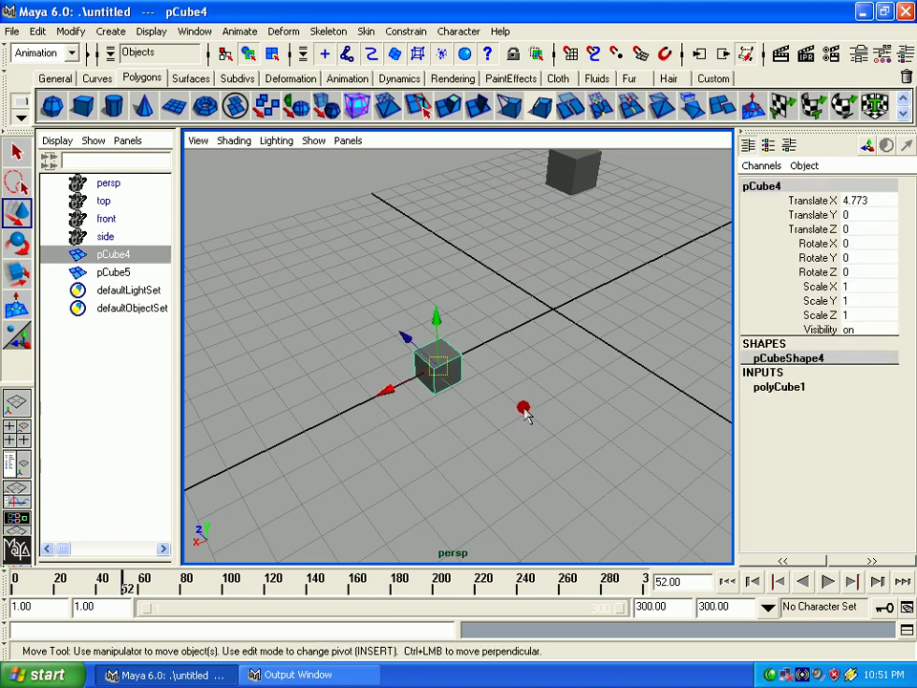
left_click(524, 405)
left_click(436, 355)
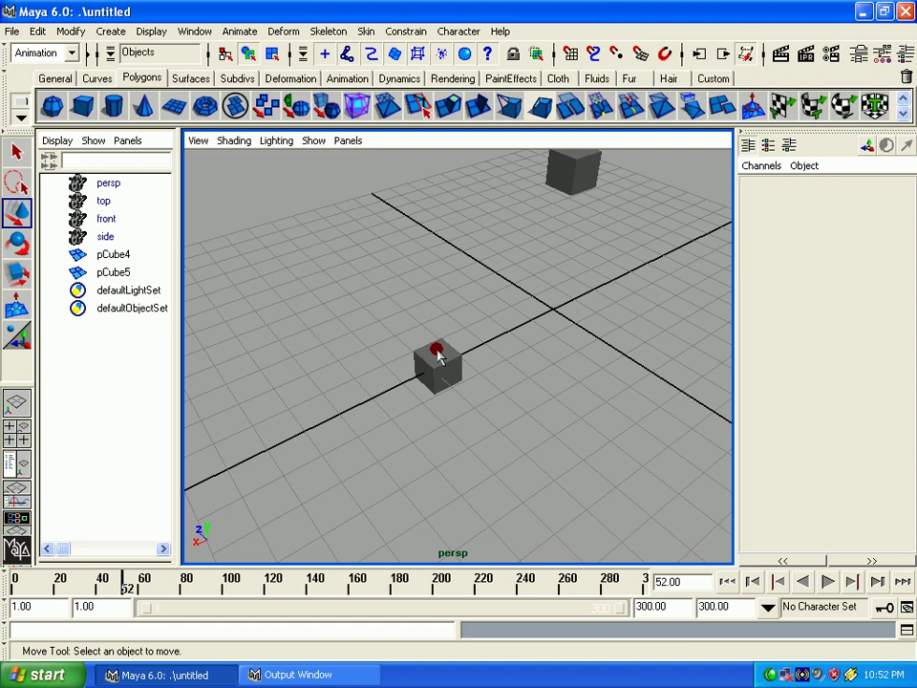
left_click_drag(429, 375, 467, 349)
left_click(585, 216)
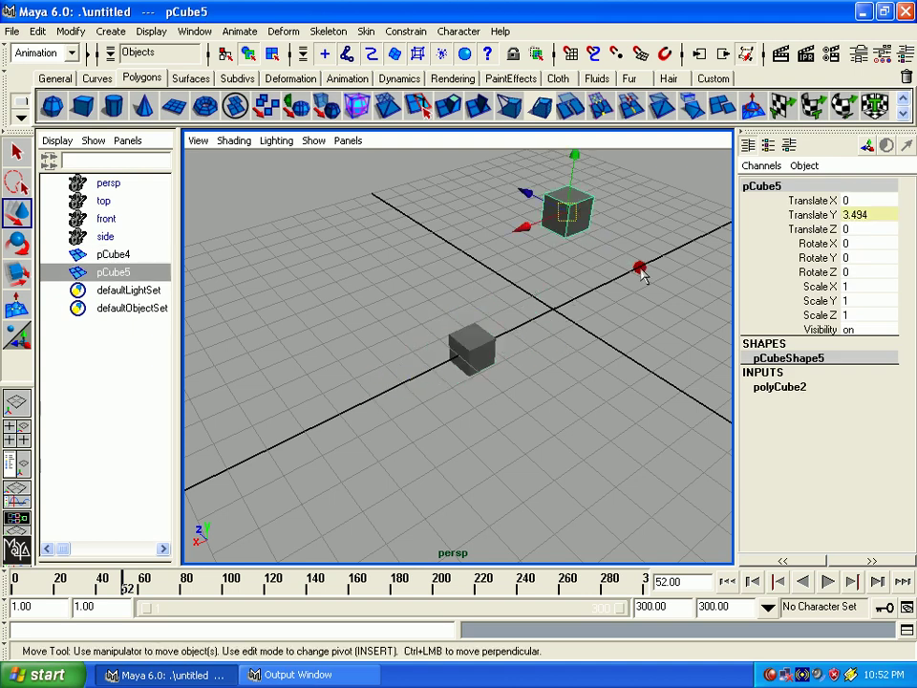
Reset the Duplicate Options, duplicate pCube5 as pCube6, and move pCube6 along X
left_click(67, 32)
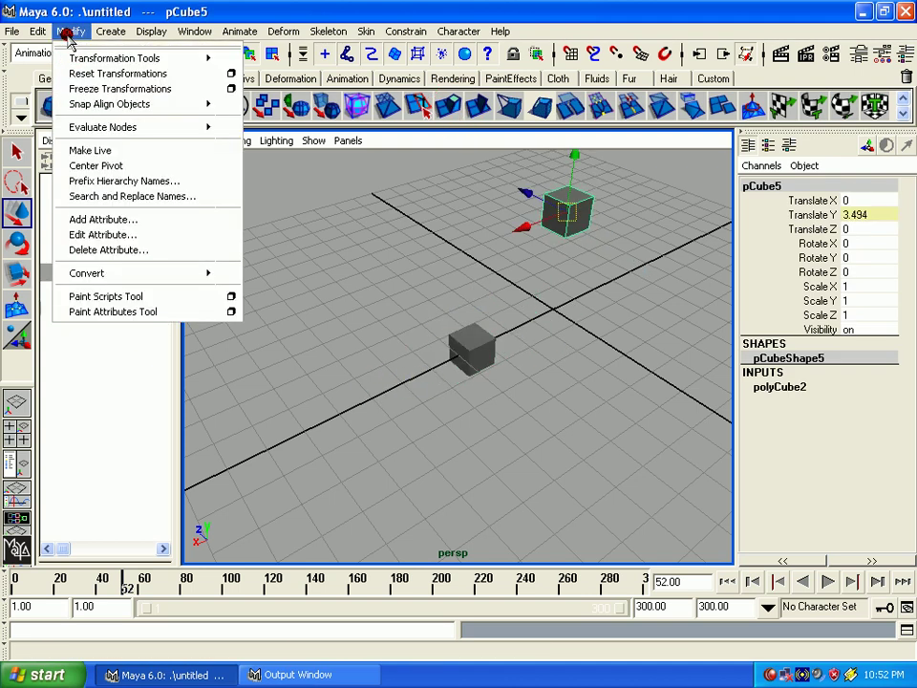
left_click(35, 31)
left_click(233, 357)
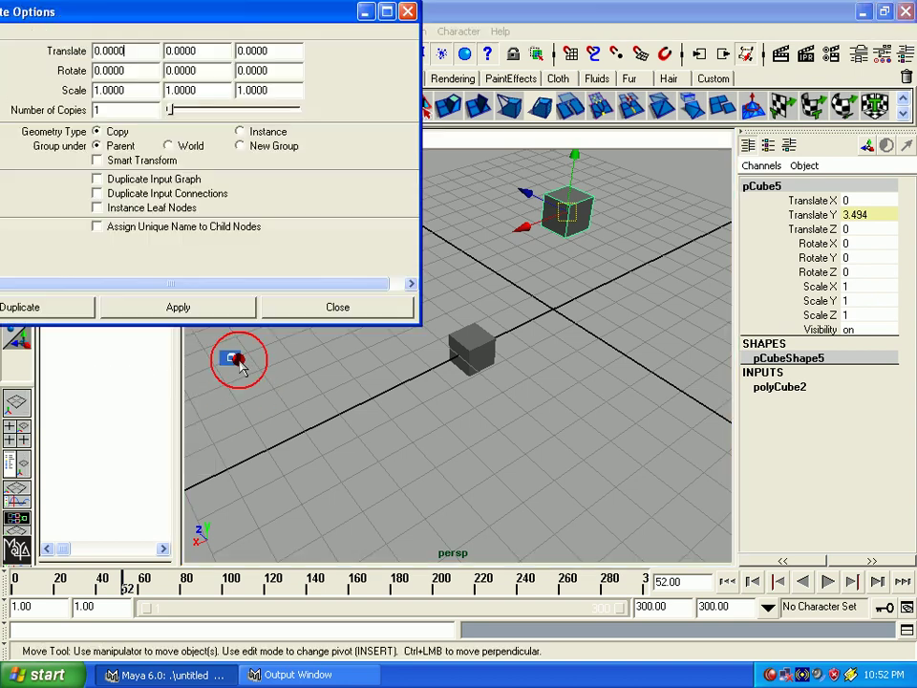
left_click_drag(57, 9, 108, 48)
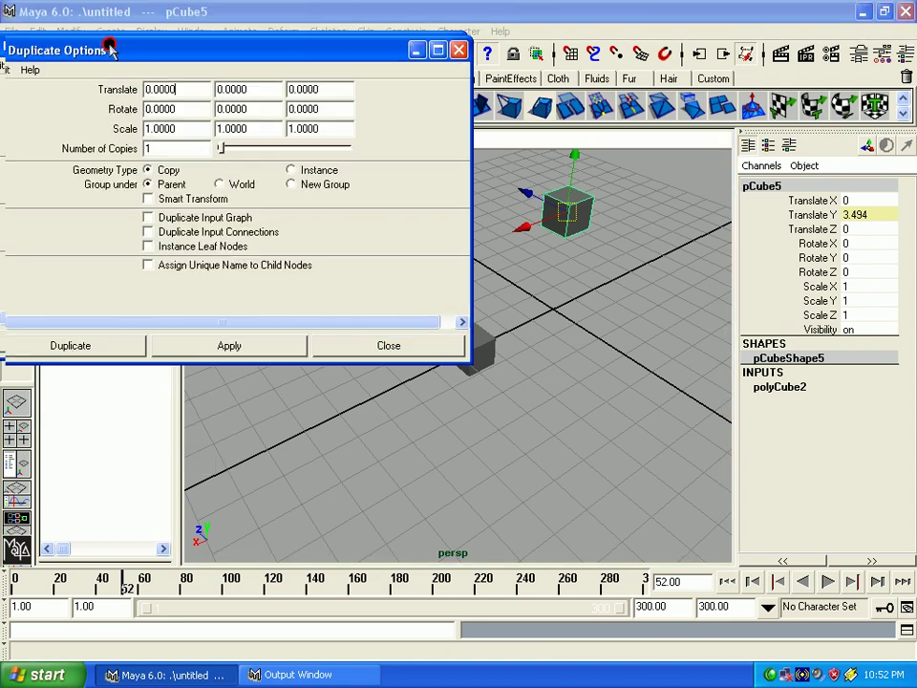
left_click(5, 70)
left_click(27, 112)
left_click(229, 345)
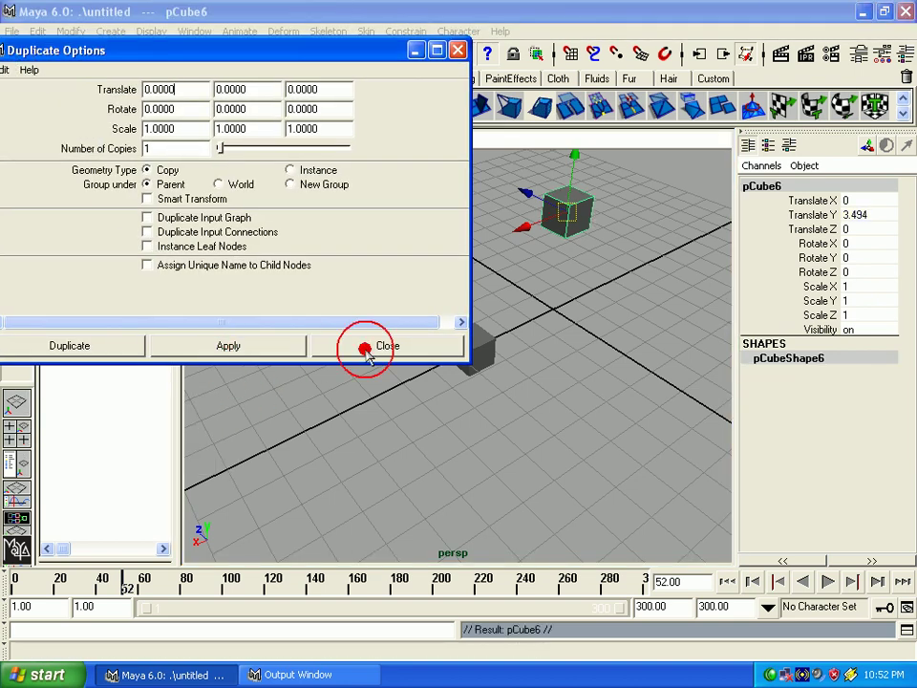
left_click(403, 348)
left_click_drag(543, 229, 409, 189)
Duplicate pCube5 with Duplicate Input Connections as pCube7 and move it along Z
left_click(564, 252)
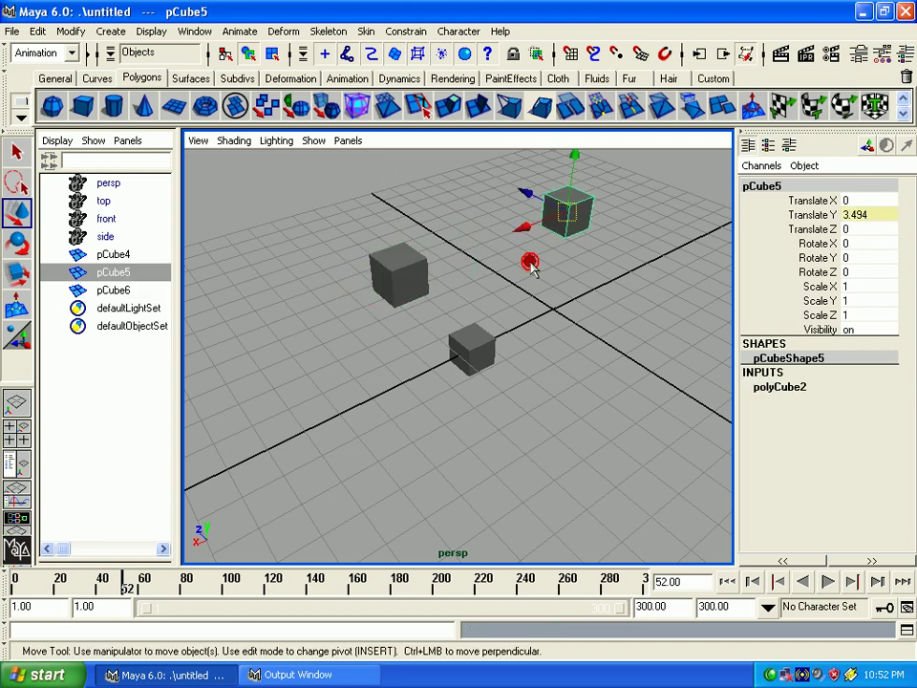
left_click(37, 31)
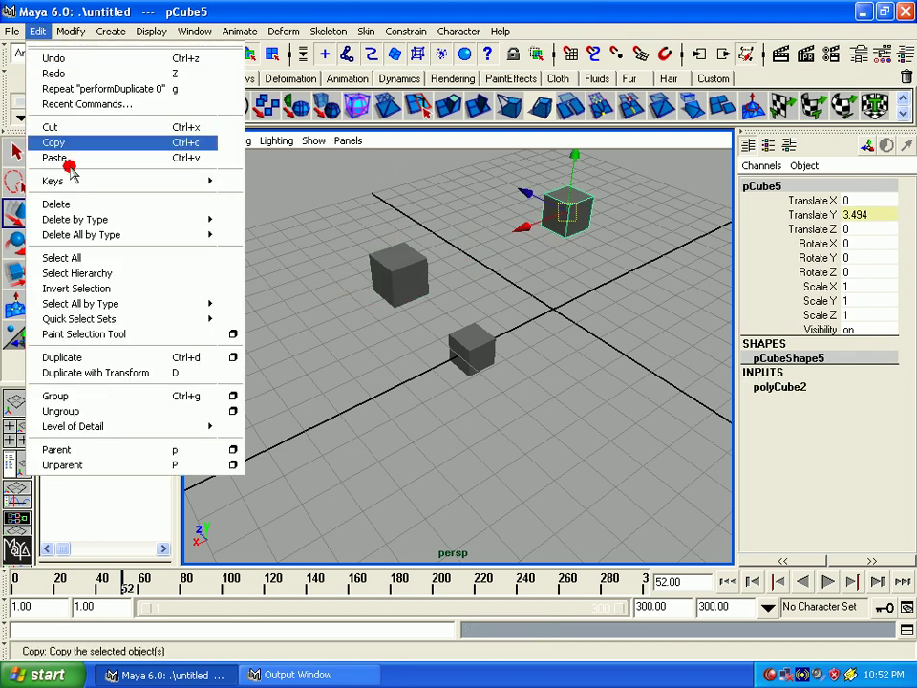
left_click(232, 357)
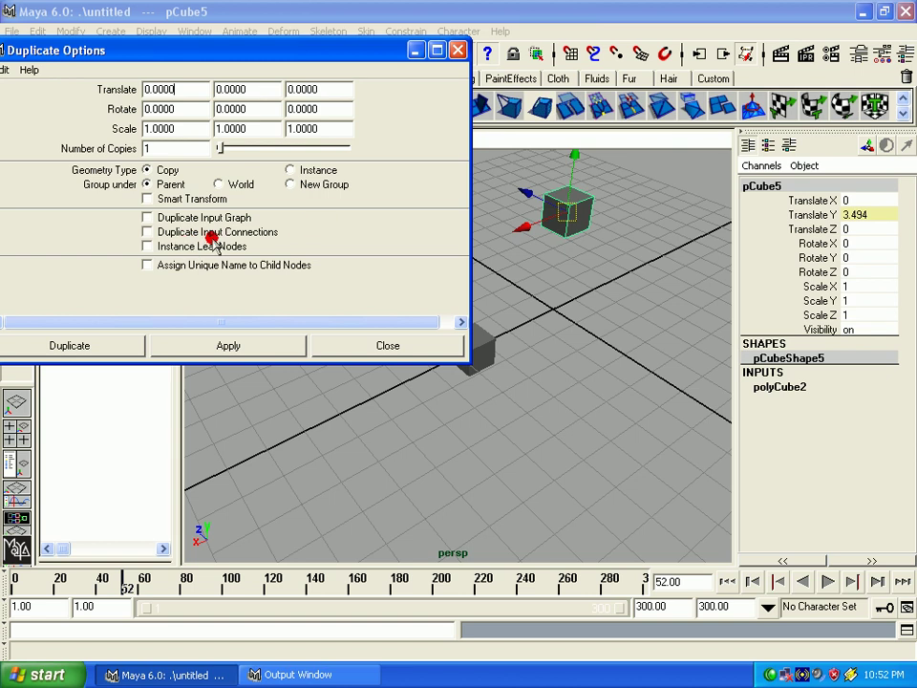
left_click(163, 232)
left_click(228, 346)
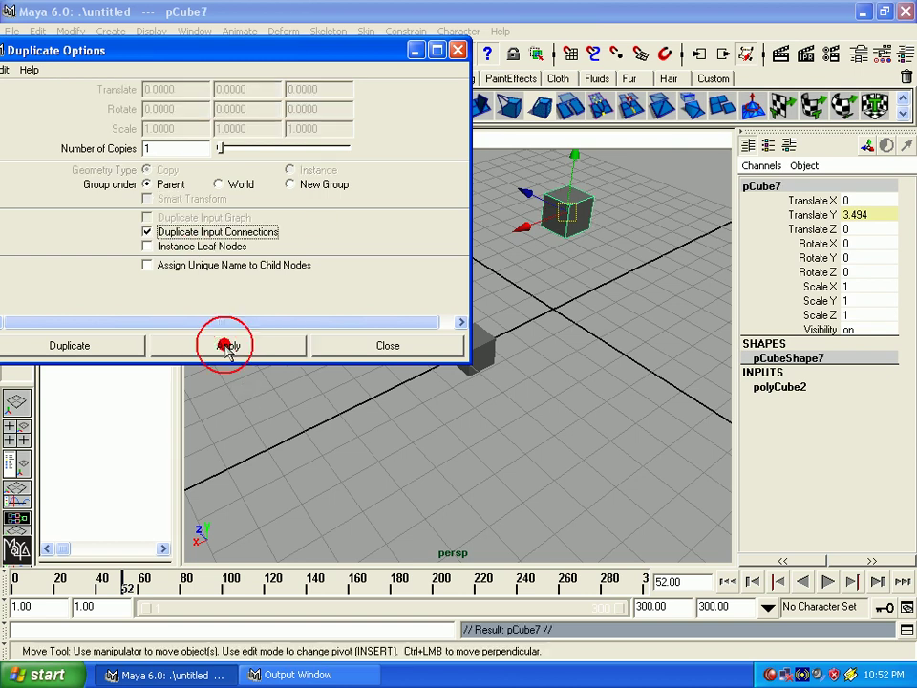
left_click(375, 348)
left_click_drag(581, 261, 473, 334)
Move pCube4 to Translate X 1.873 and select pCube6
left_click(473, 339)
left_click_drag(441, 369, 499, 371)
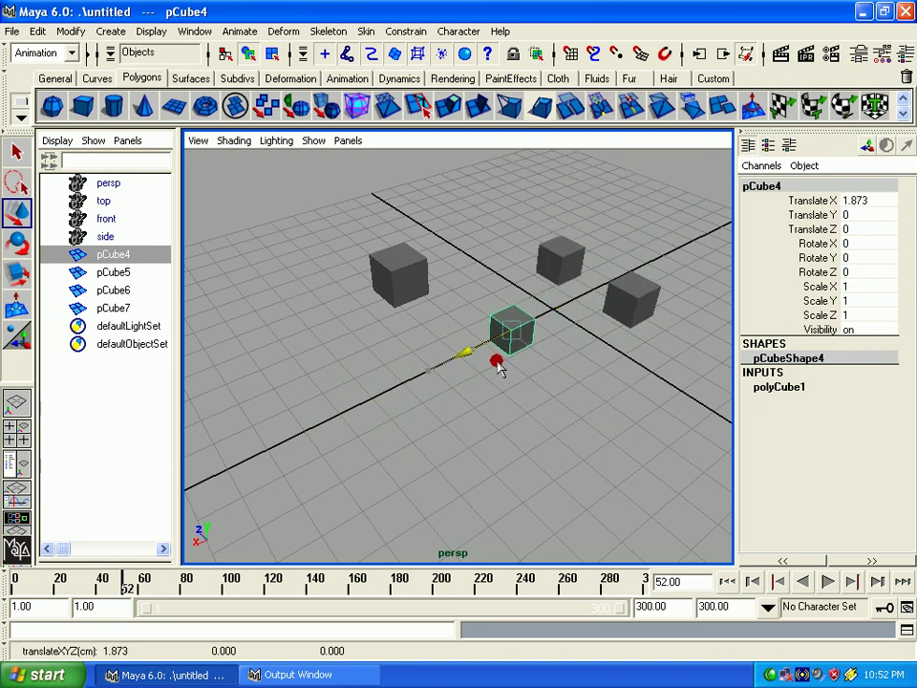
left_click_drag(304, 212, 450, 332)
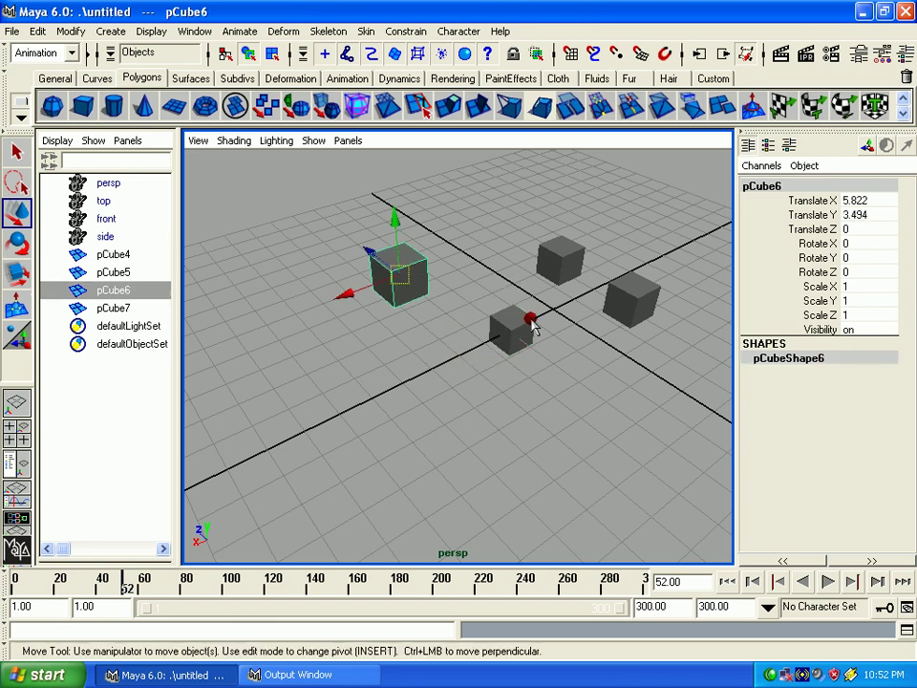
Delete the duplicate cubes and reopen the Duplicate Options window with pCube4 selected
key("Delete")
left_click(610, 293)
key("Delete")
left_click(518, 321)
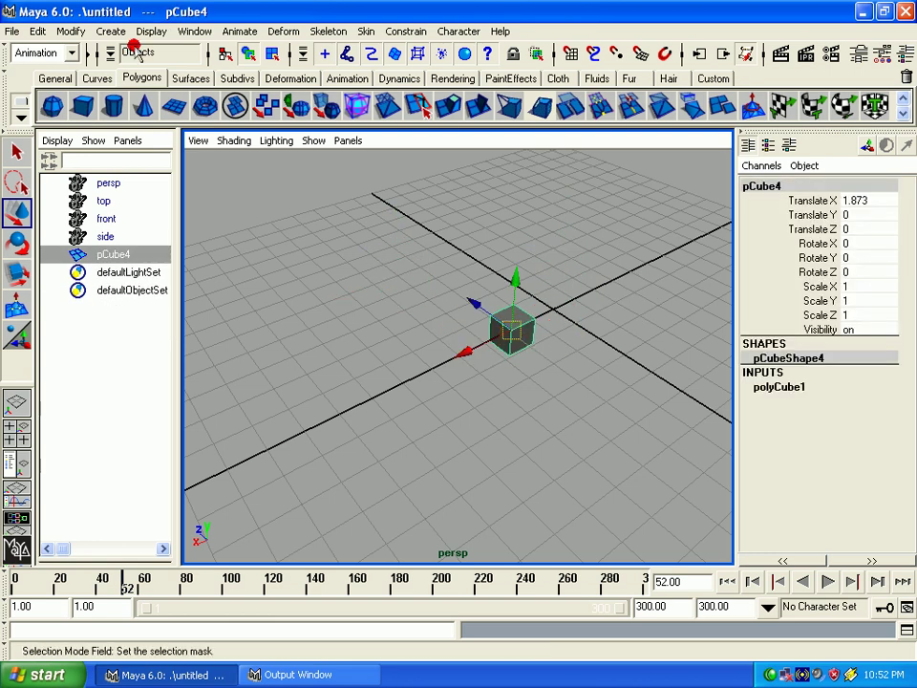
left_click(38, 30)
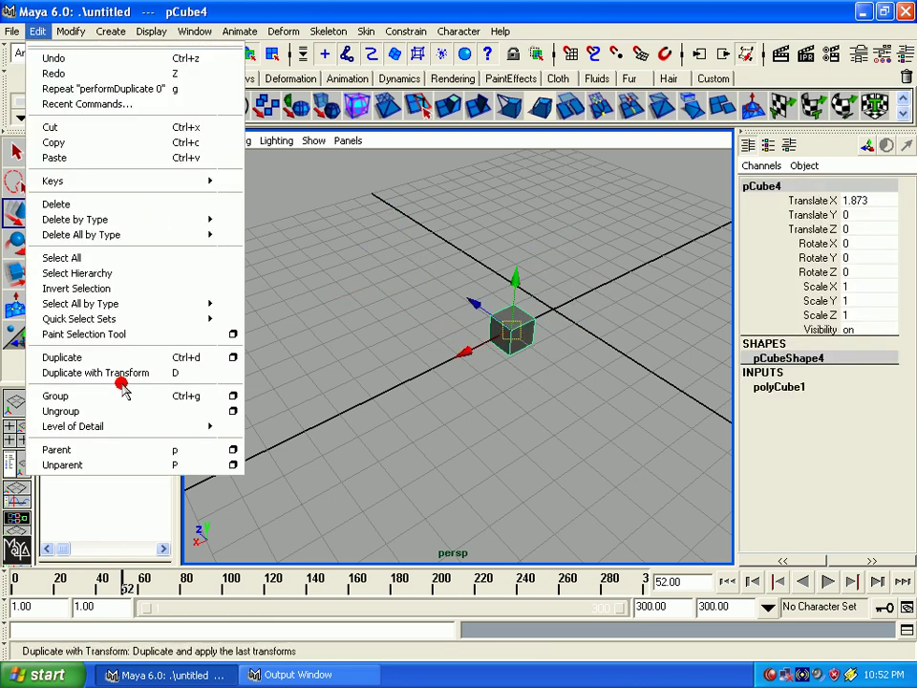
left_click(232, 356)
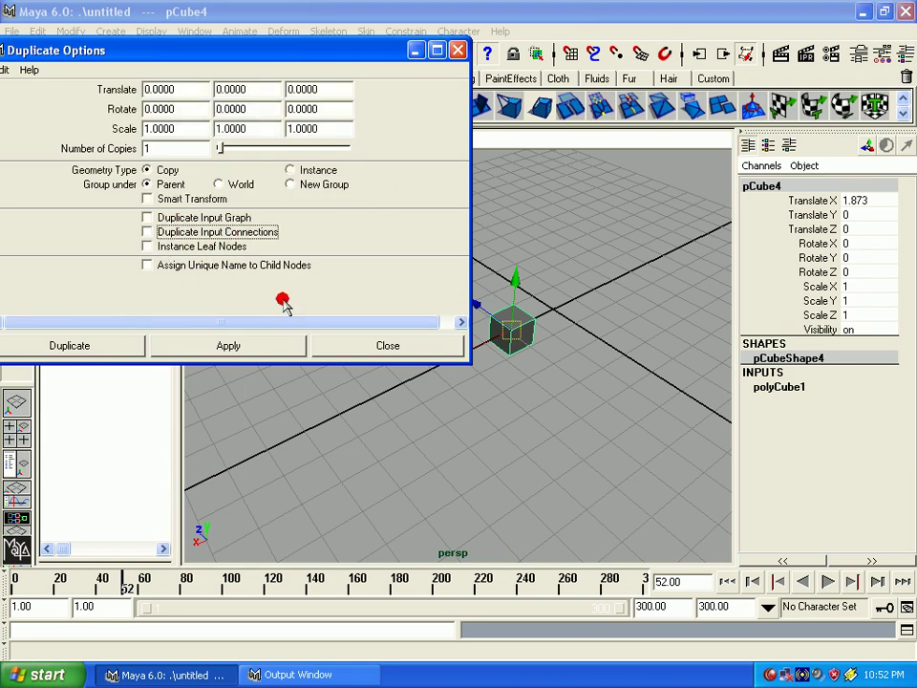
left_click_drag(327, 63, 298, 313)
Duplicate pCube4 as pCube5 with Ctrl+D and parent pCube5 under pCube4
left_click(487, 328)
key("ctrl+d")
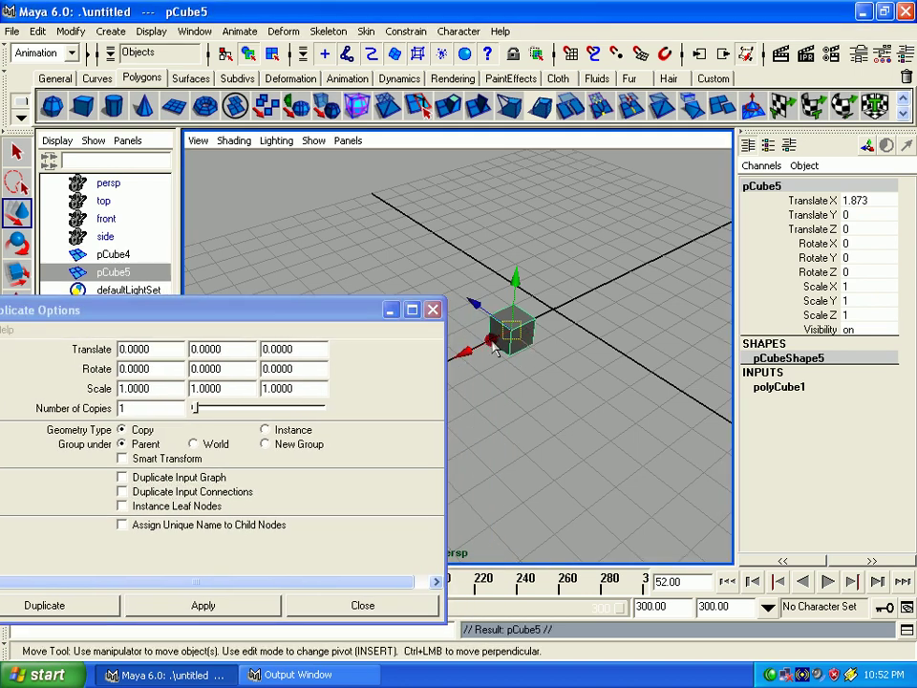
mouse_move(509, 328)
left_mouse_down()
mouse_move(522, 325)
mouse_move(506, 329)
left_mouse_up()
left_click(508, 332, "shift")
key("p")
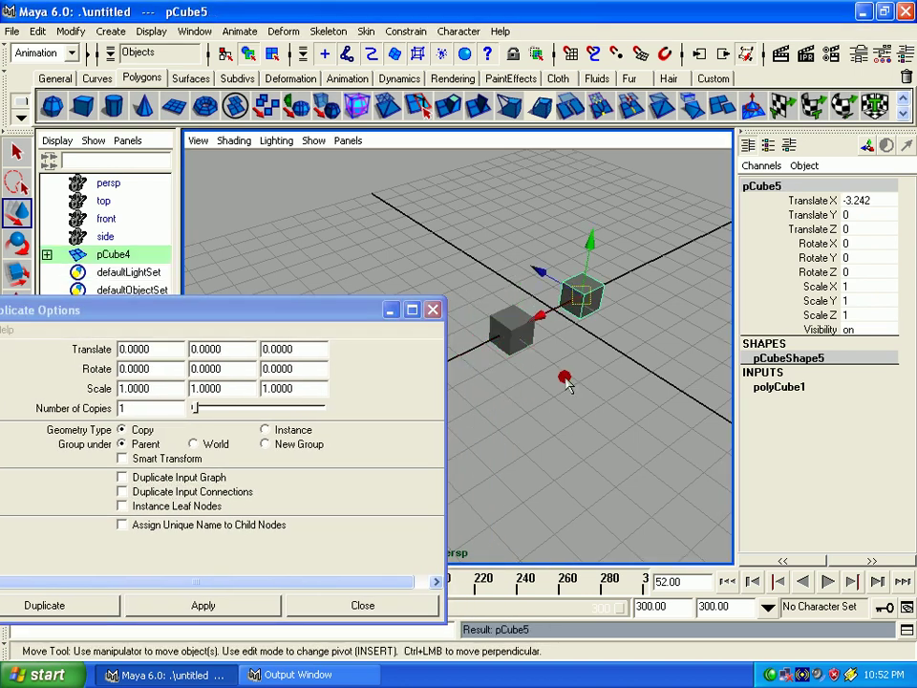
left_click(567, 376)
left_click(573, 300)
Turn on Instance Leaf Nodes, create instance pCube6, and move pCube6, pCube4 and pCube5
left_click(210, 507)
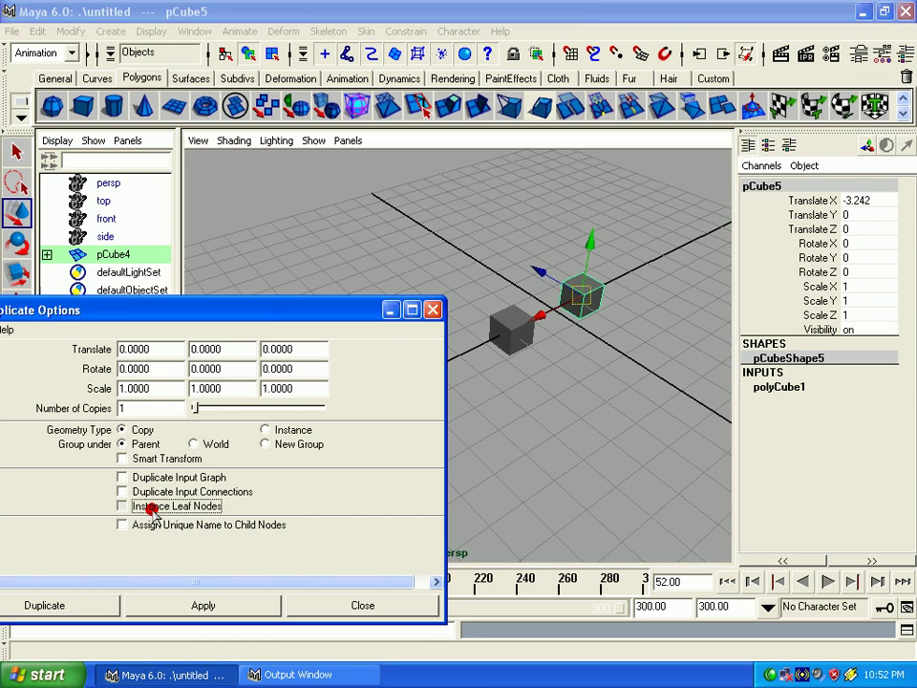
left_click(196, 606)
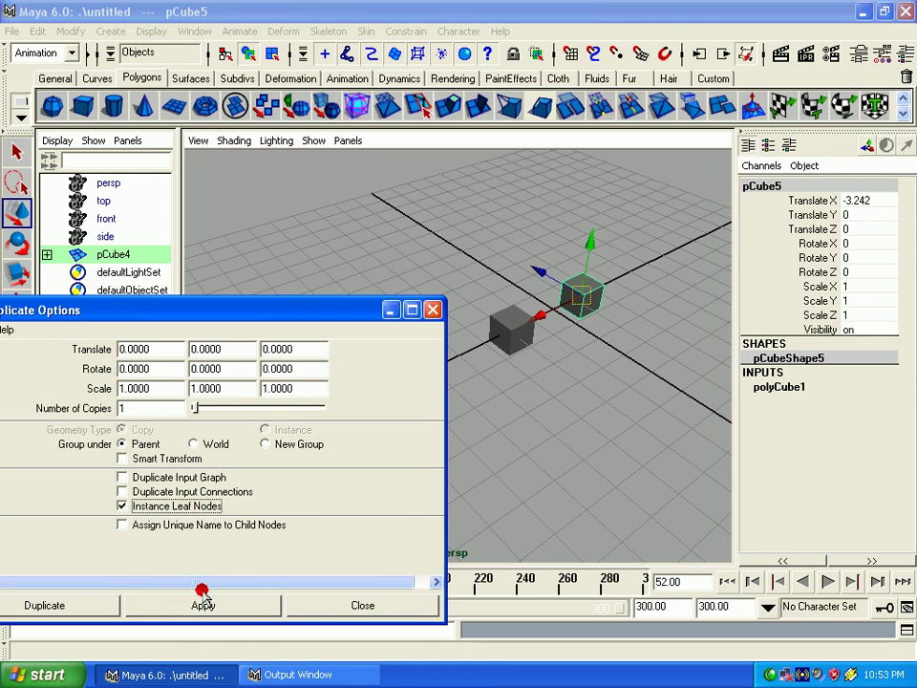
left_click_drag(560, 318, 598, 302)
left_click(529, 339)
left_click_drag(489, 336, 501, 308)
left_click(566, 277)
left_click(565, 277)
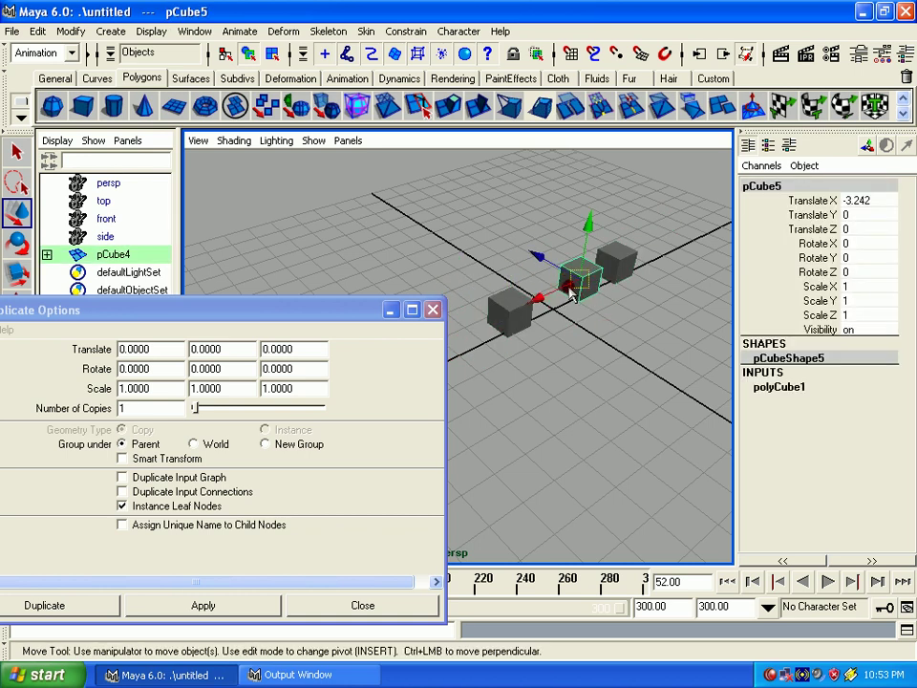
left_click_drag(565, 277, 552, 258)
Select pCube4, pCube5 and pCube6 in turn and move pCube4 to compare their behaviour
left_click(617, 262)
left_click(514, 315)
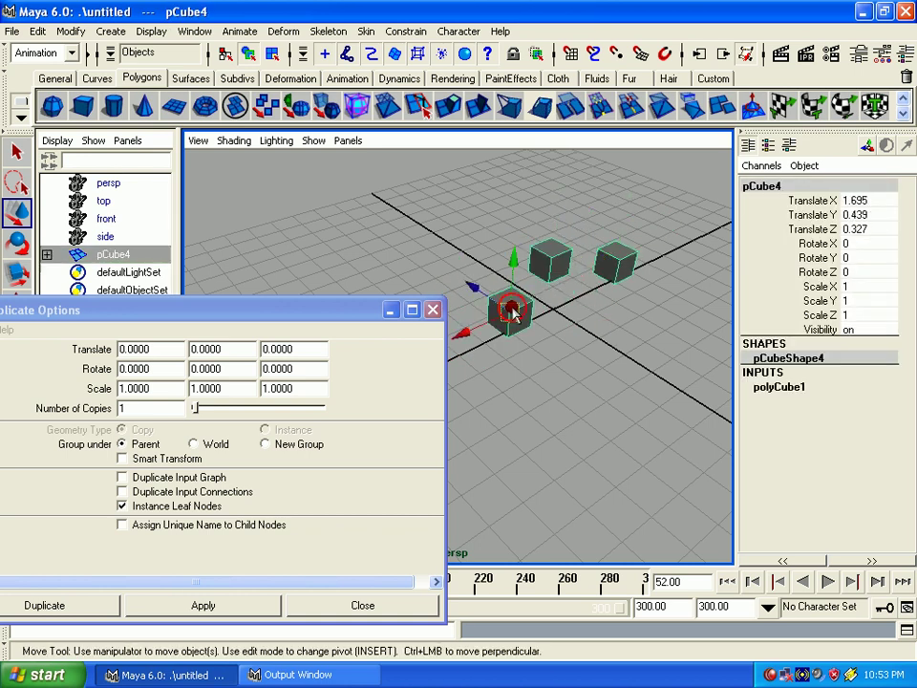
left_click(585, 277)
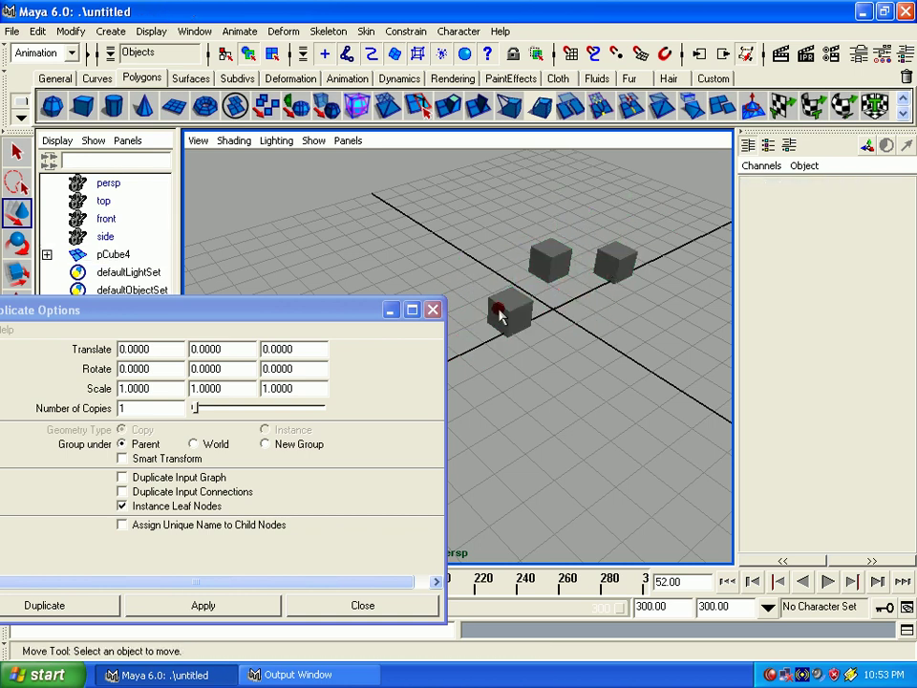
left_click(621, 264)
left_click(538, 323)
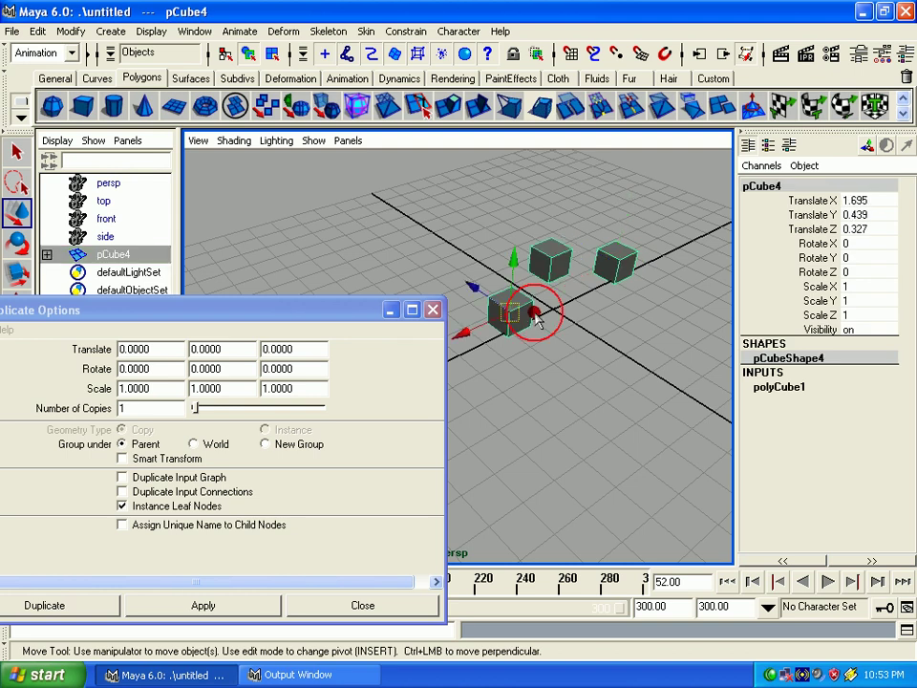
left_click(552, 259)
left_click(514, 318)
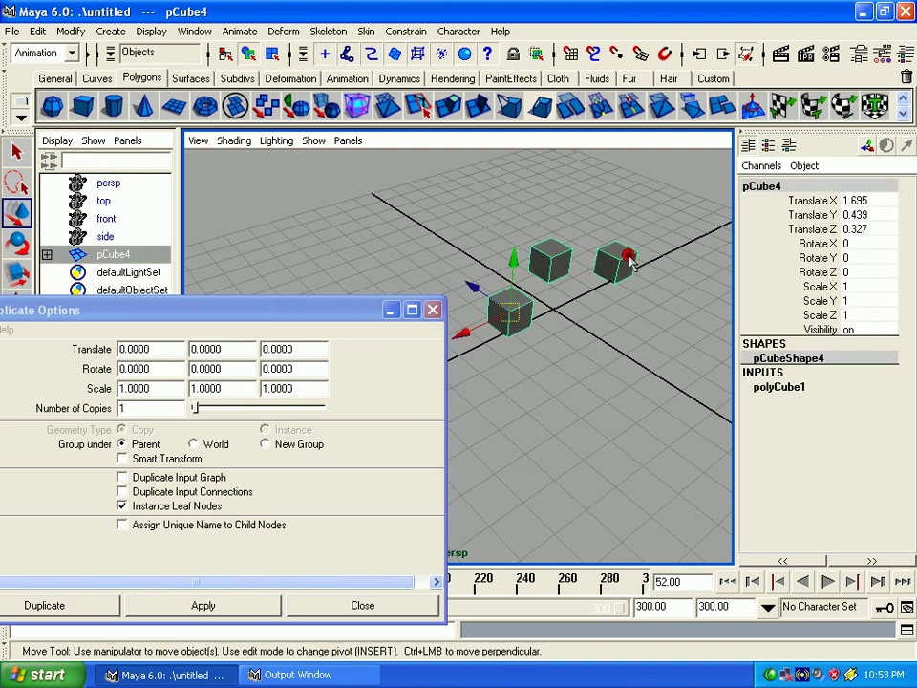
left_click(602, 272)
left_click(521, 308)
left_click_drag(512, 308, 532, 294)
left_click(601, 276)
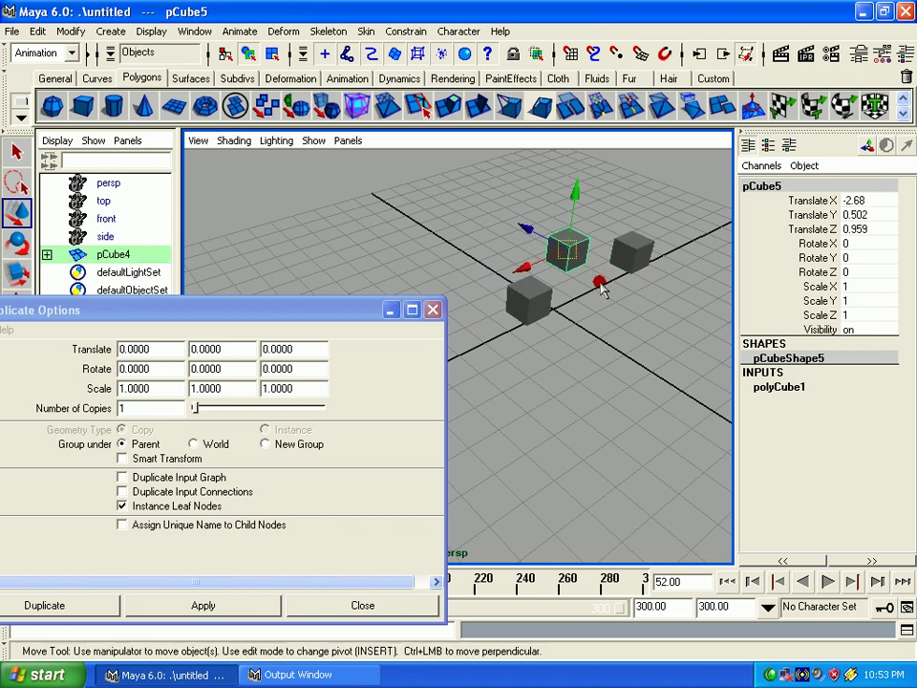
Delete pCube5, then move pCube6 together with pCube4 and undo that move
key("Delete")
left_click(623, 254)
left_click(536, 304, "shift")
left_click_drag(536, 304, 578, 315)
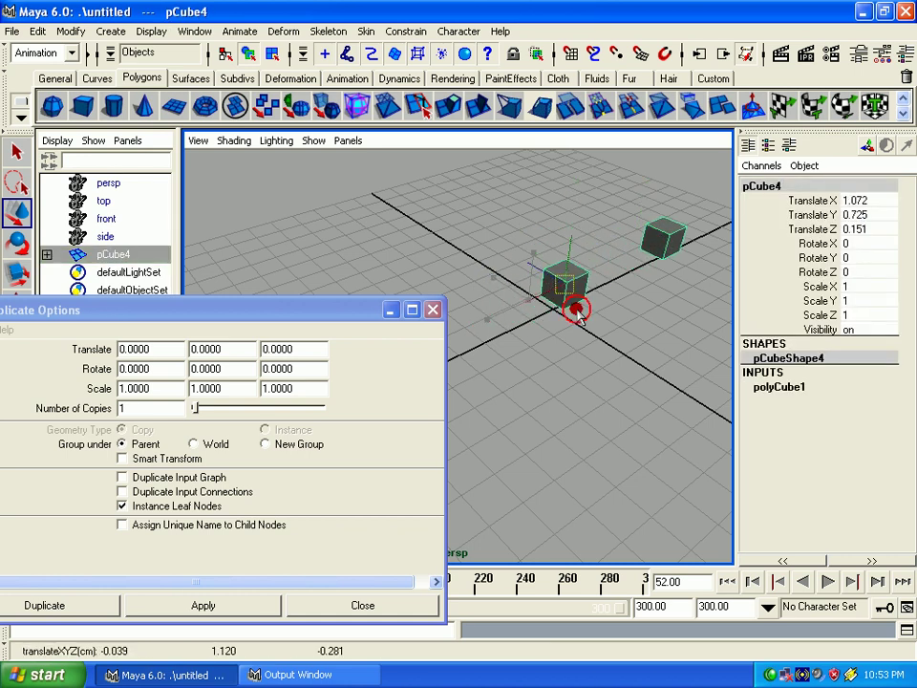
key("ctrl+z")
key("ctrl+z")
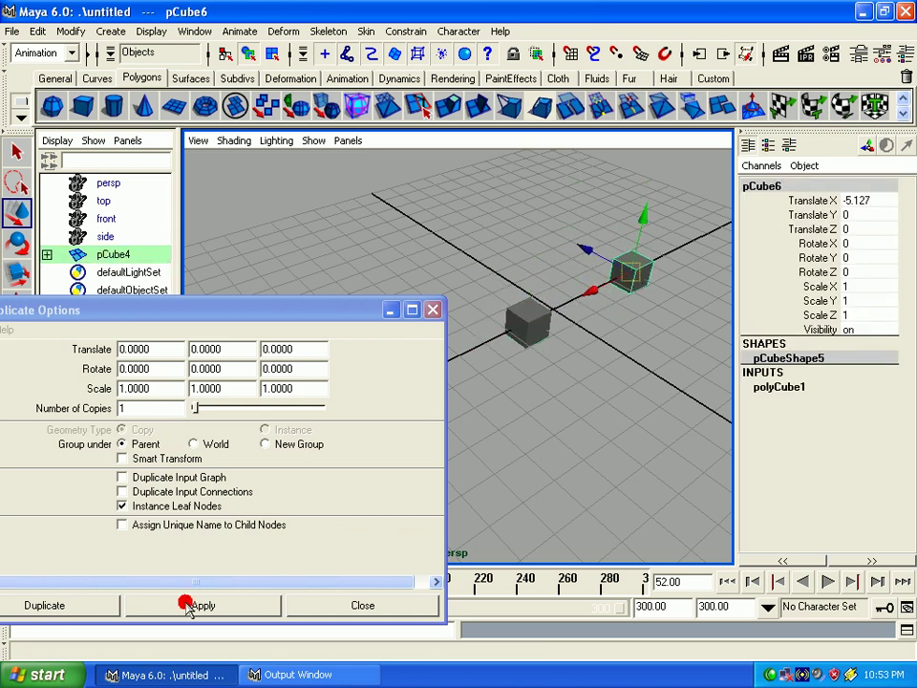
Create a second instance, pCube7, move it up-left, and shift the pCube4 group slightly left
left_click(189, 606)
left_click_drag(596, 260, 531, 224)
left_click(528, 325)
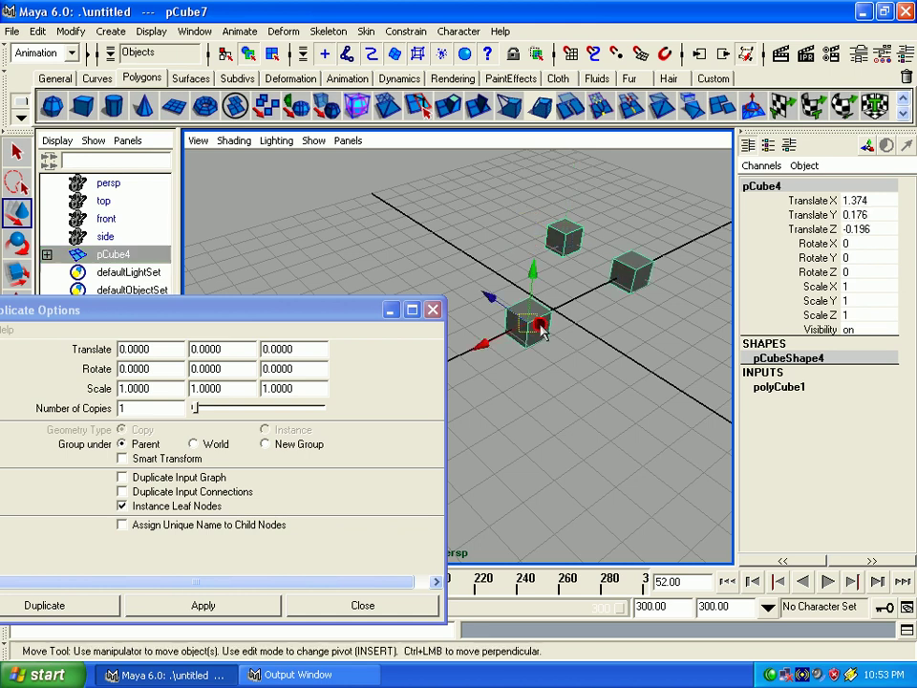
left_click(606, 365)
left_click(577, 235)
left_click(525, 306)
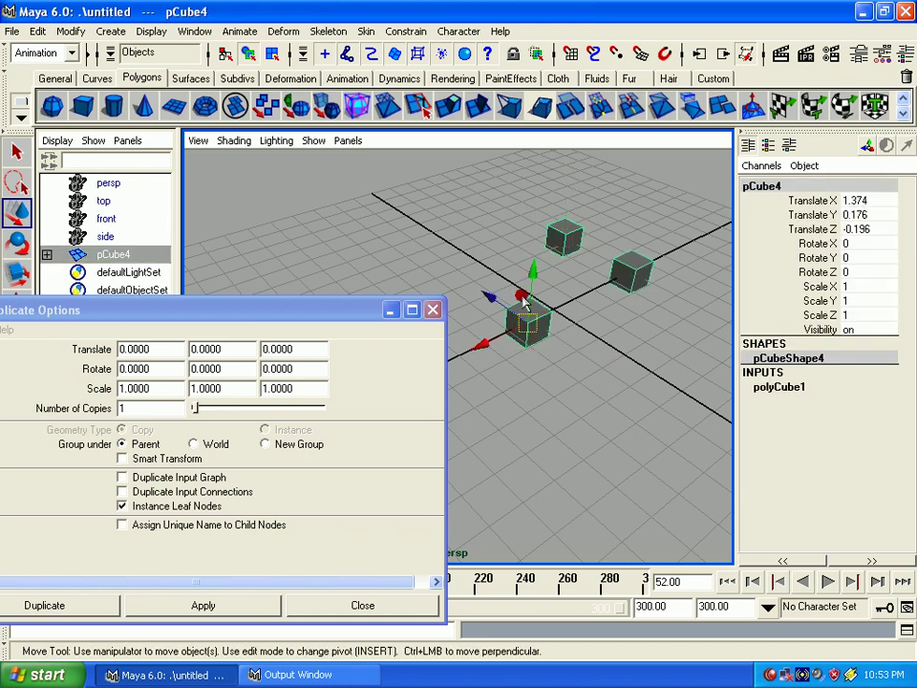
left_click_drag(531, 328, 517, 320)
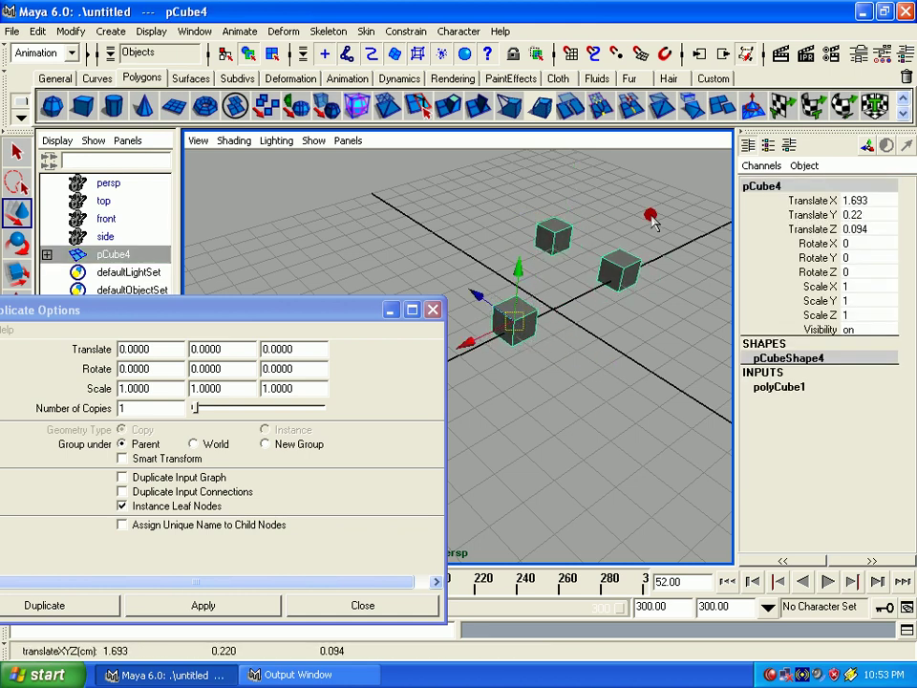
Compare pCube6 and pCube7 by selecting each, then turn Instance Leaf Nodes off
left_click(651, 213)
left_click(619, 270)
left_click(554, 234)
left_click(616, 271)
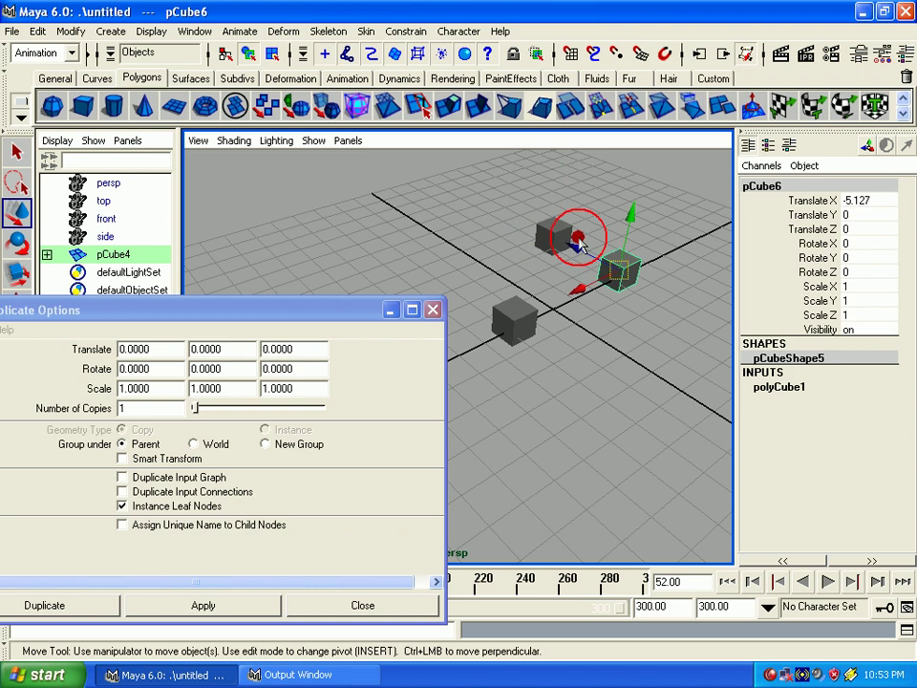
left_click(554, 234)
left_click(616, 271)
left_click(552, 241)
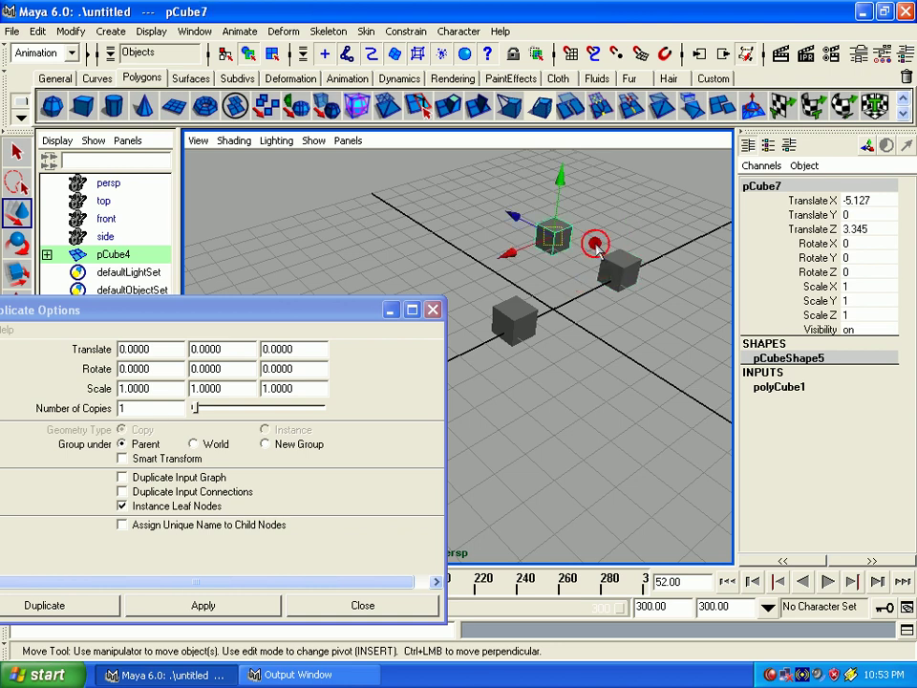
left_click(151, 510)
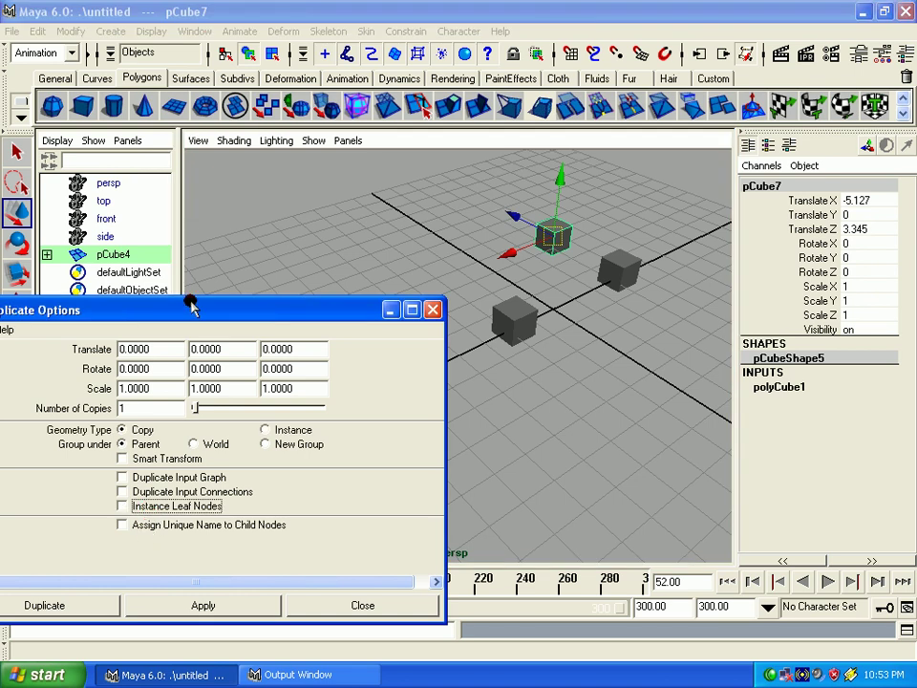
Drag the Duplicate Options window up so all its options are visible
left_click_drag(191, 304, 215, 148)
left_click(5, 174)
left_click(122, 373)
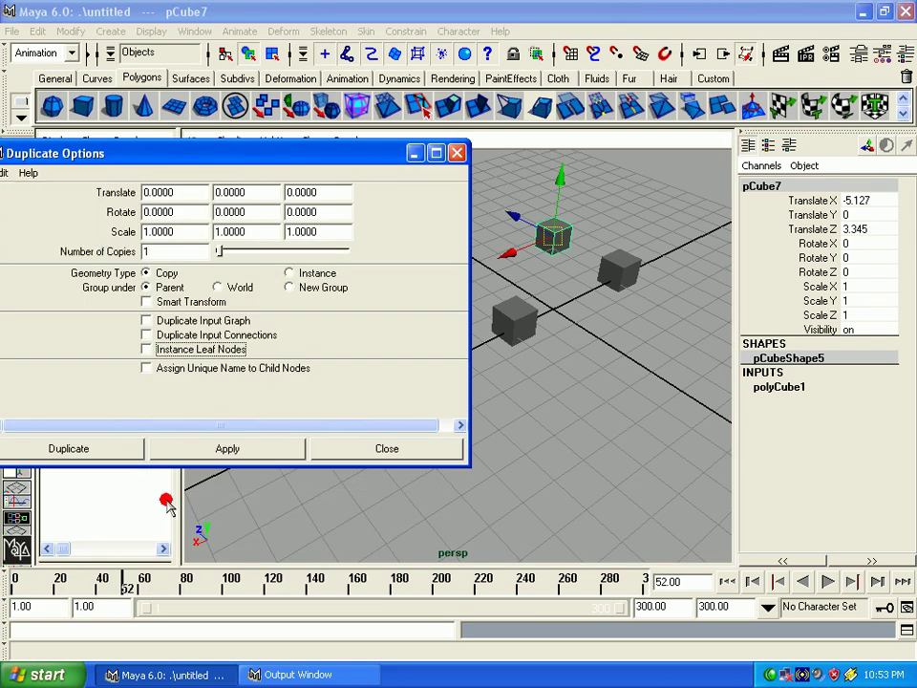
left_click_drag(212, 162, 245, 129)
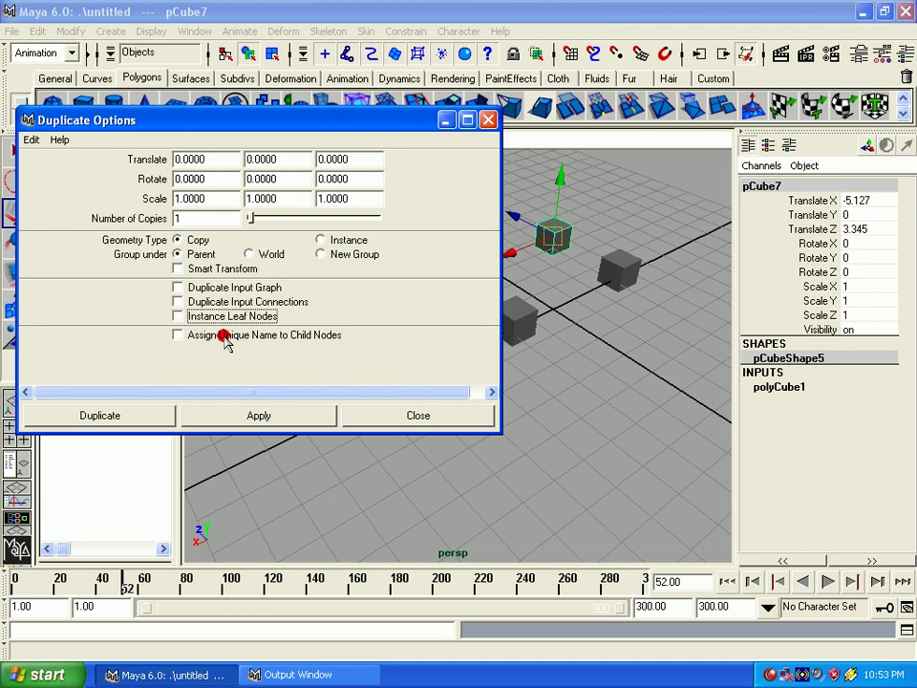
Toggle Assign Unique Name to Child Nodes on and back off, then clear the selection
left_click(225, 337)
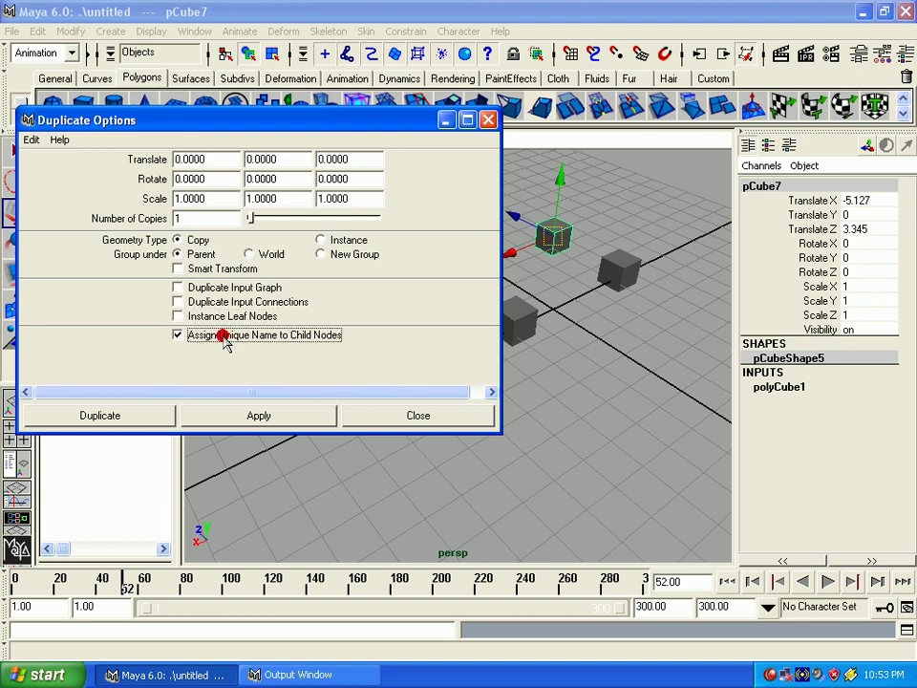
left_click(224, 336)
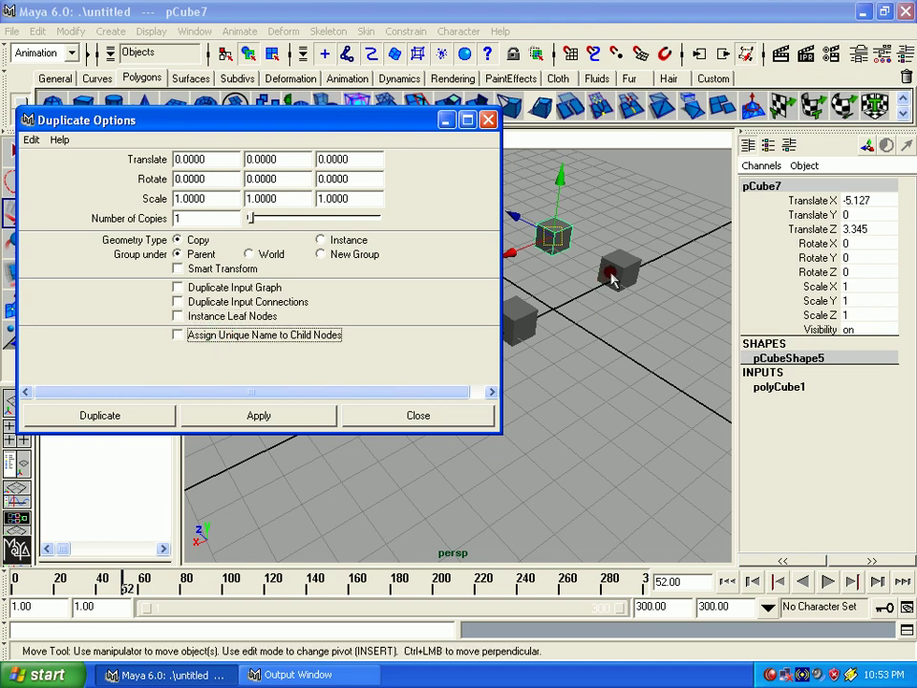
left_click(612, 277)
left_click(572, 250)
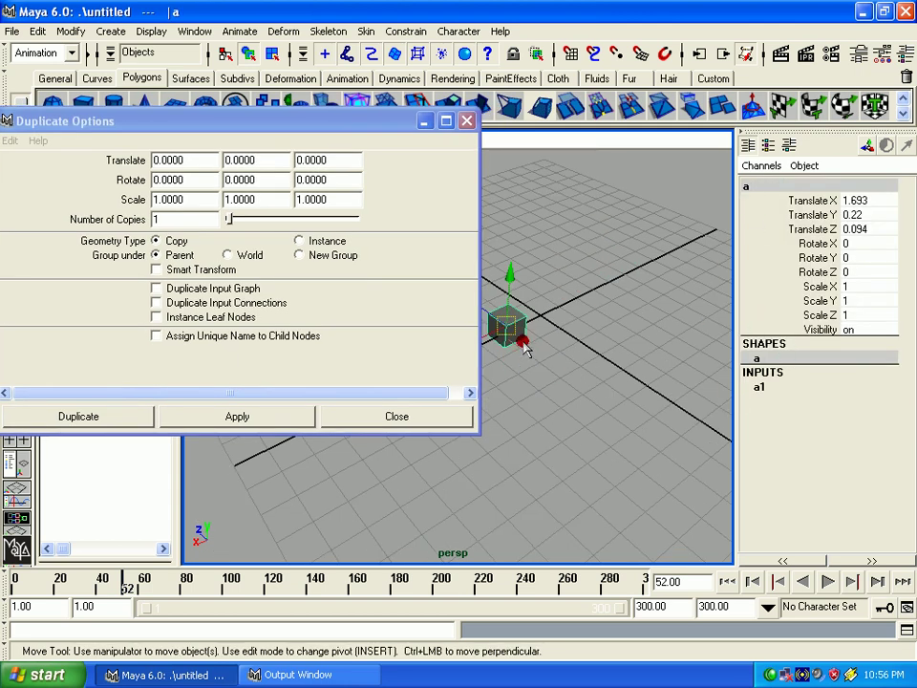
Duplicate cube a with Ctrl+D, move the copy up and right, and rename it b
key("ctrl+d")
left_click_drag(506, 327, 578, 301)
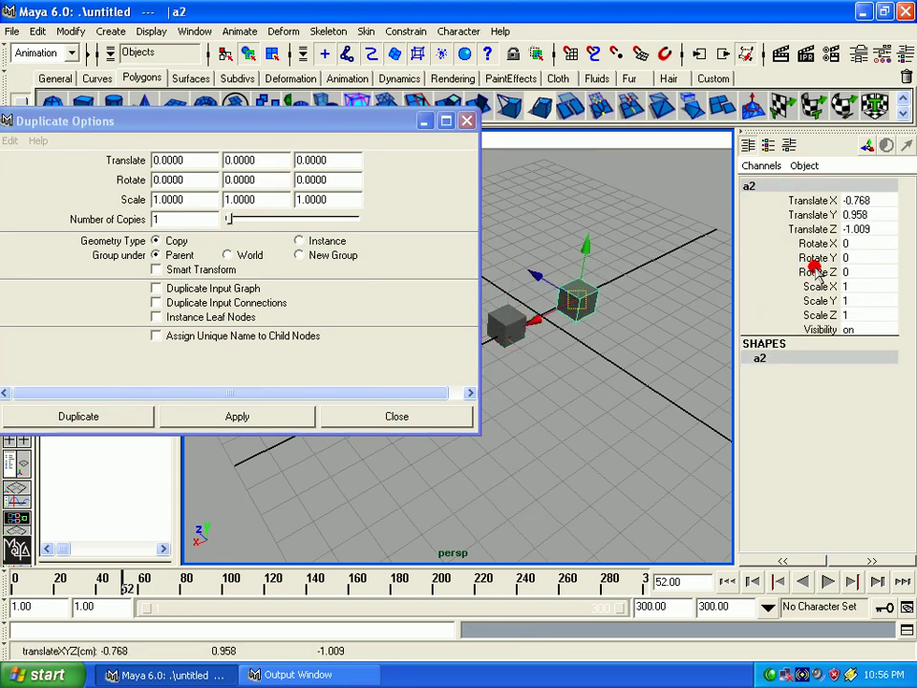
left_click(769, 187)
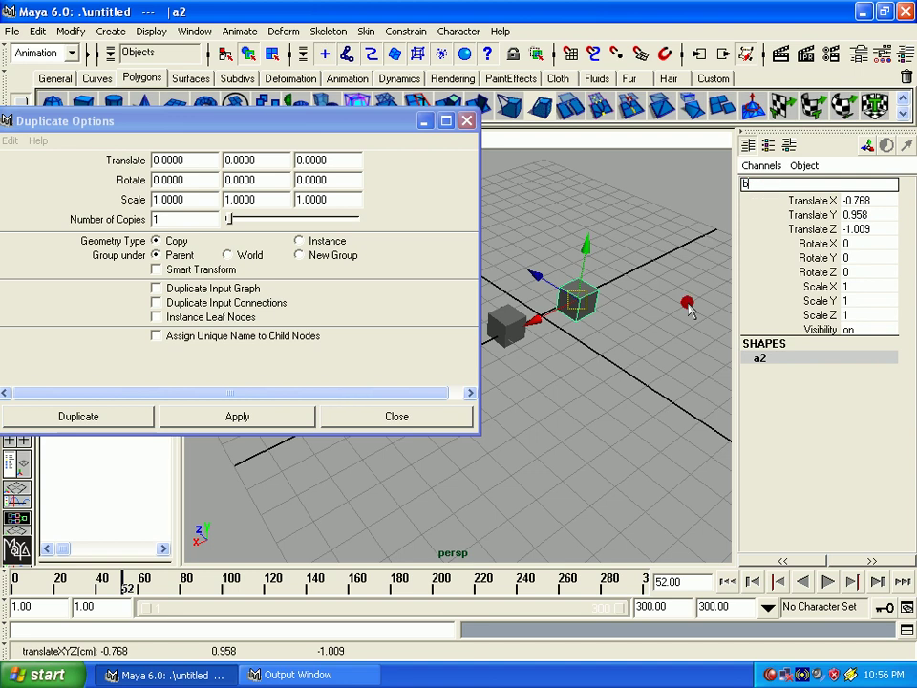
type("b")
key("Return")
Switch the selection between cubes a and b, ending with b selected
left_click(588, 330)
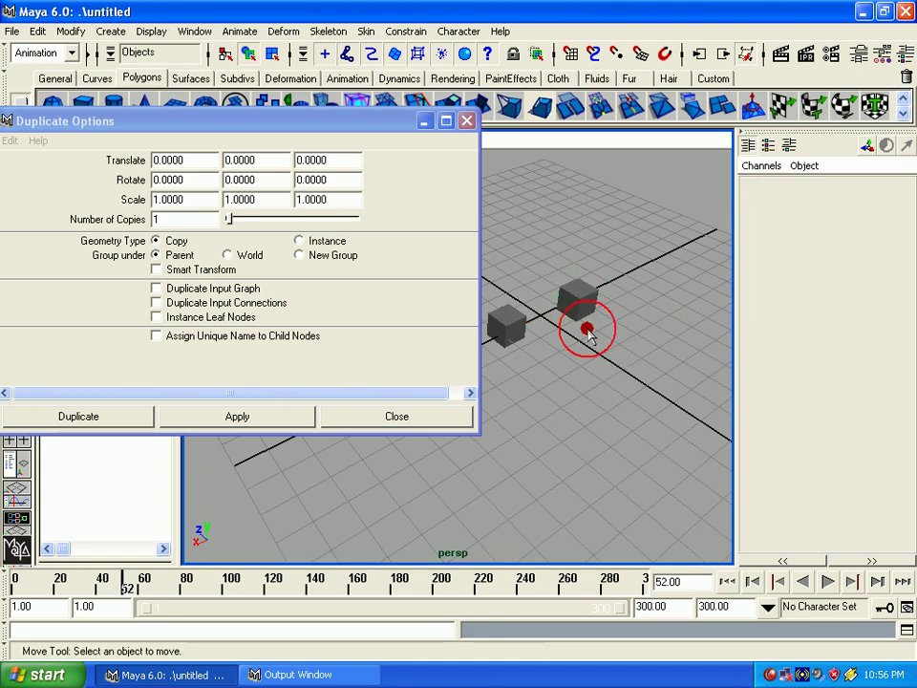
left_click(578, 299)
left_click(514, 327)
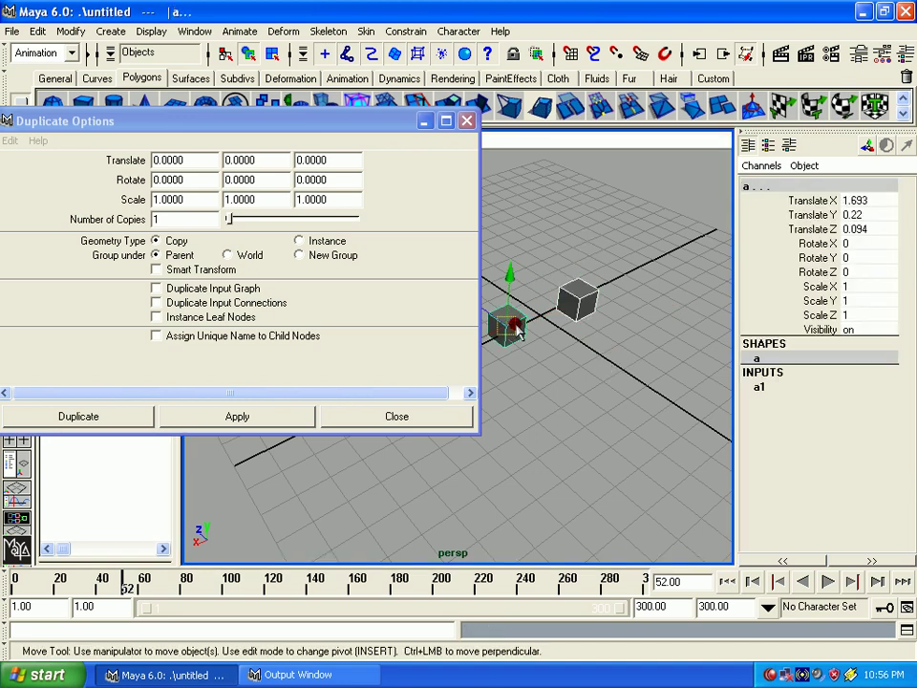
left_click(577, 301)
left_click(588, 342)
left_click(577, 302)
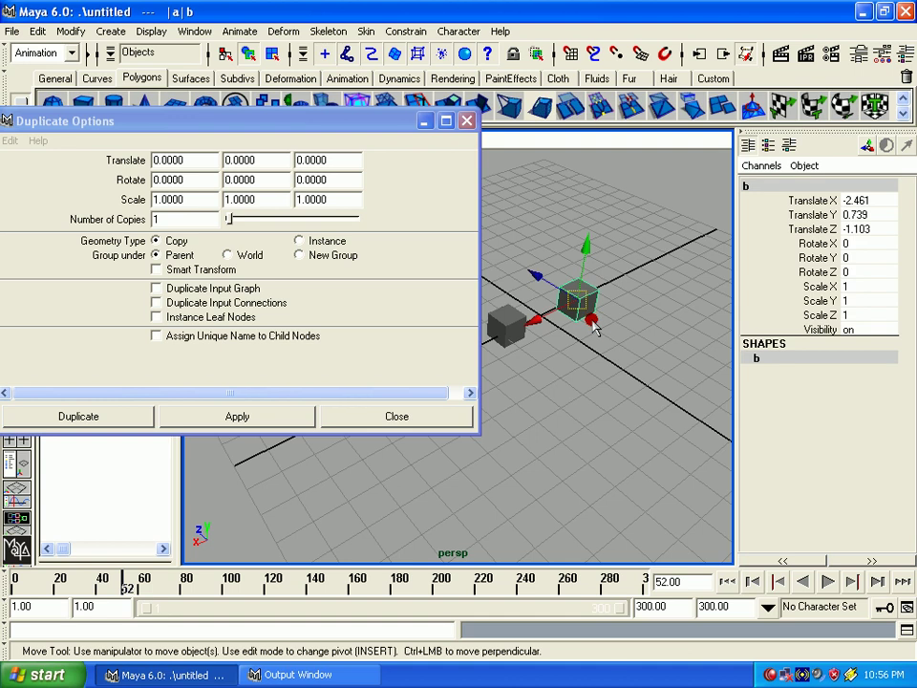
Duplicate cube b as b1 and move it along Z
left_click(9, 141)
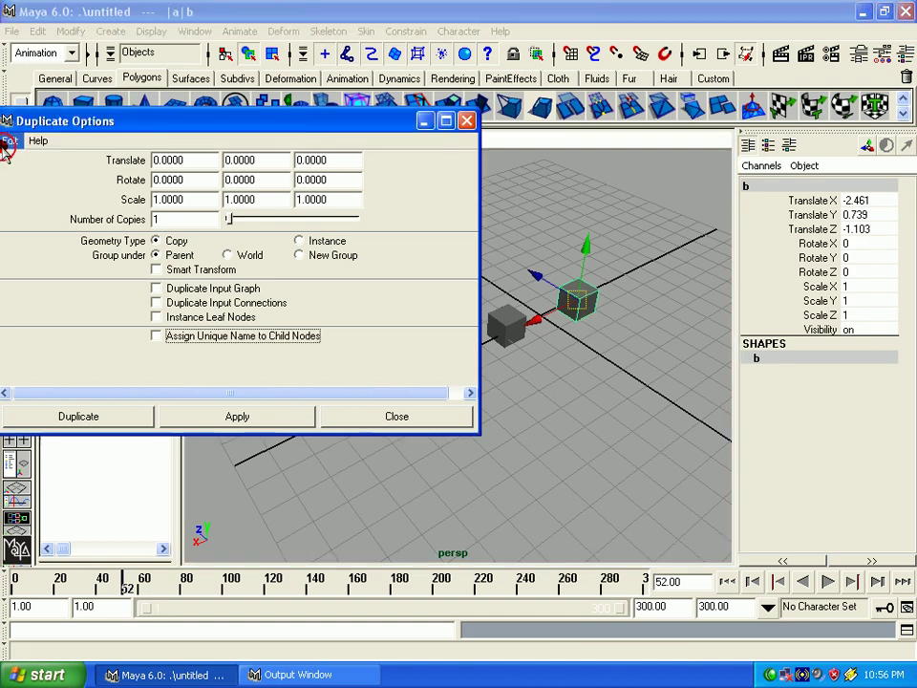
left_click(73, 212)
left_click(216, 418)
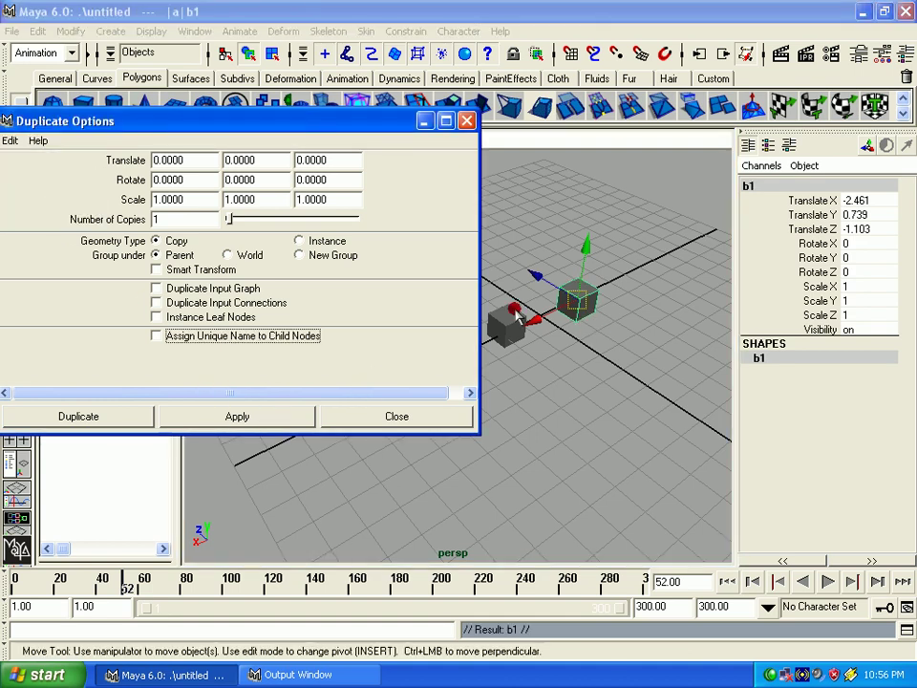
left_click_drag(538, 284, 574, 325)
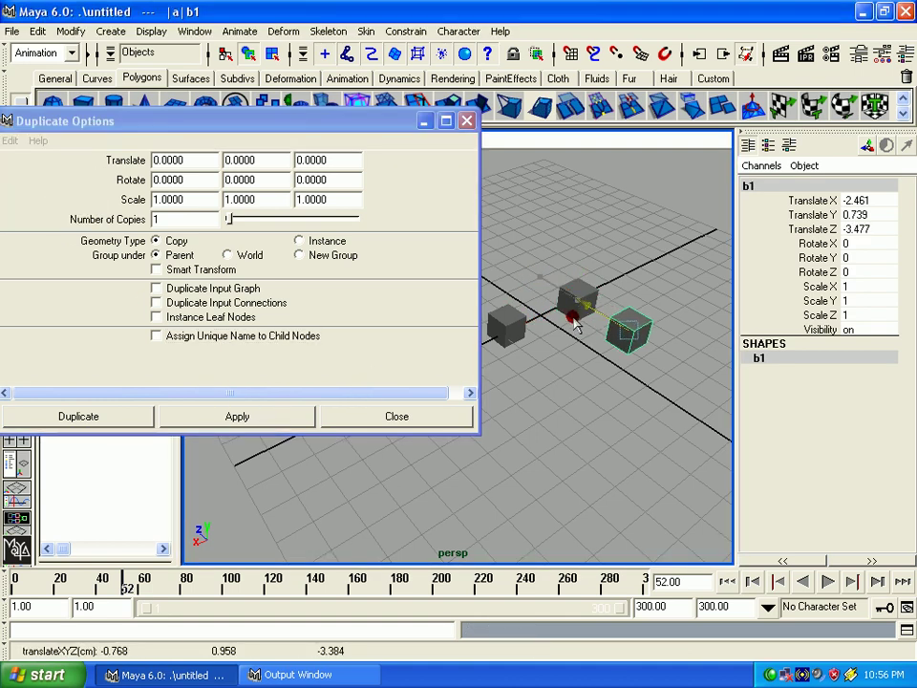
Select cubes a, b and b1 in turn, ending with b1 selected
left_click(507, 327)
left_click(647, 338)
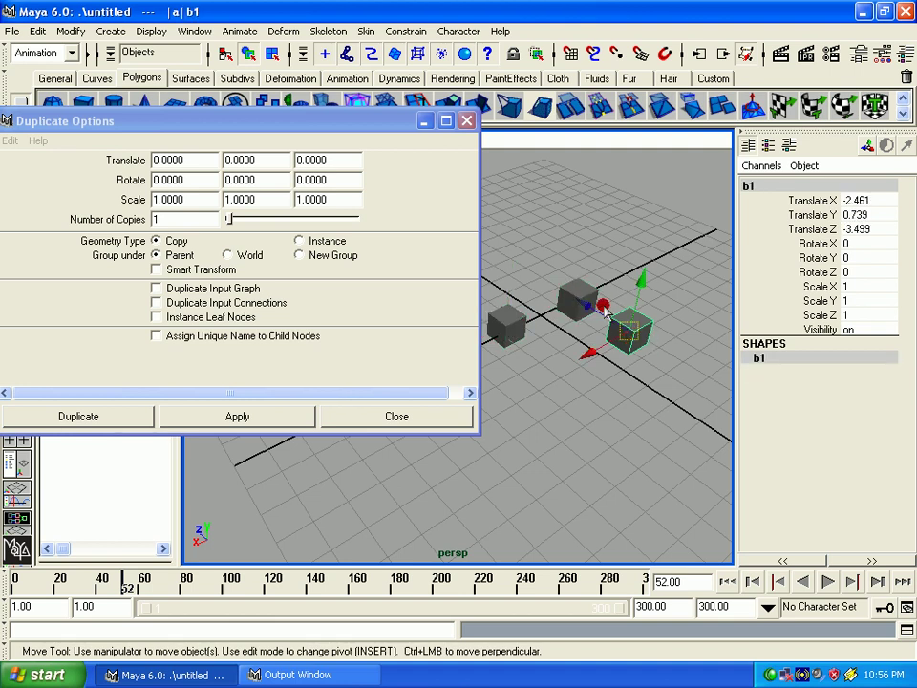
left_click(579, 302)
left_click(507, 328)
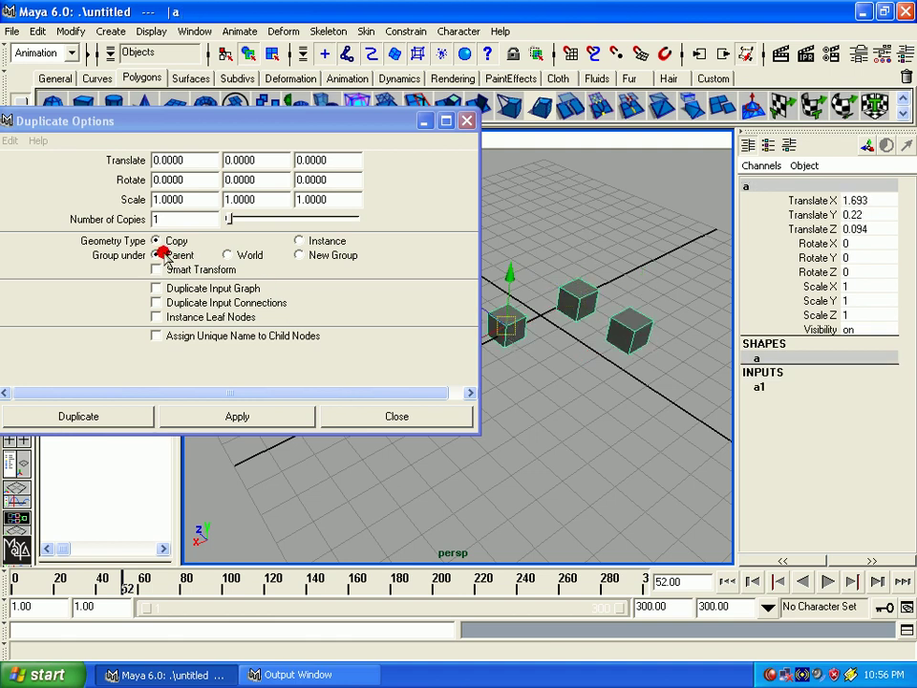
left_click(575, 299)
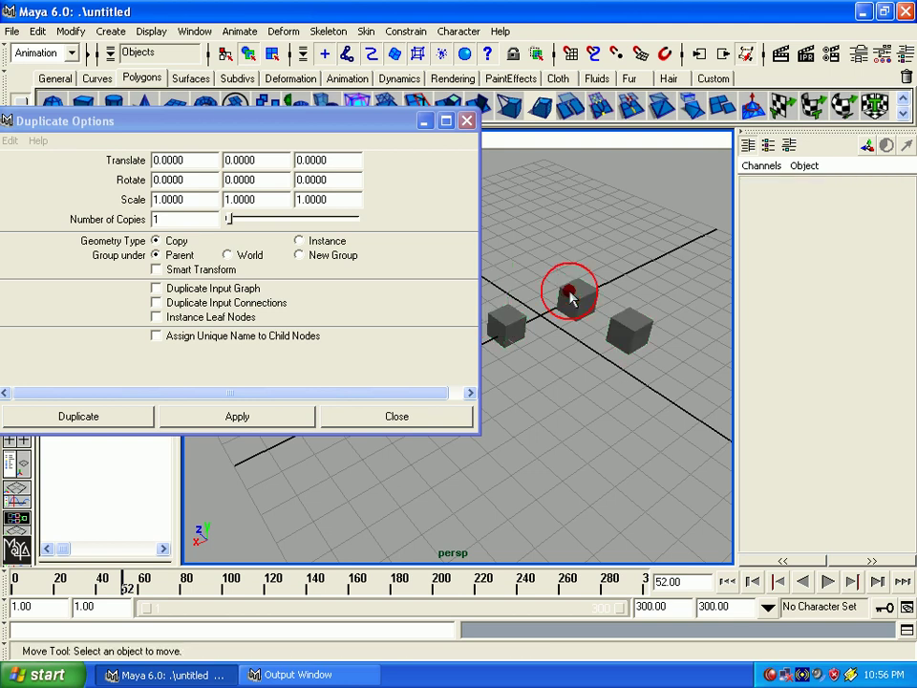
left_click(654, 337)
Rename b1's shape node and its transform to c in the Channel Box
left_click(785, 359)
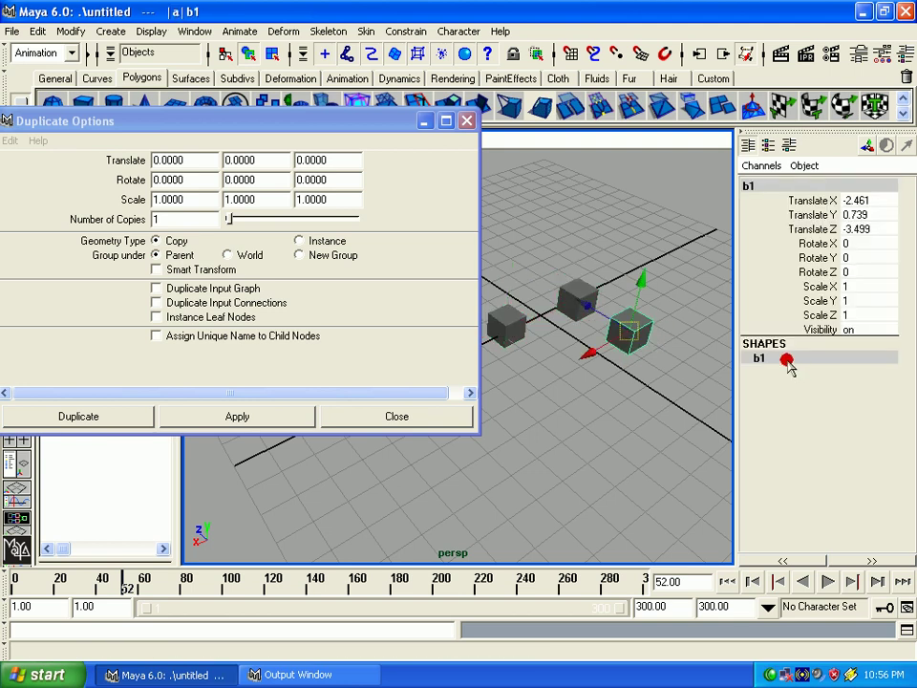
type("c")
key("Return")
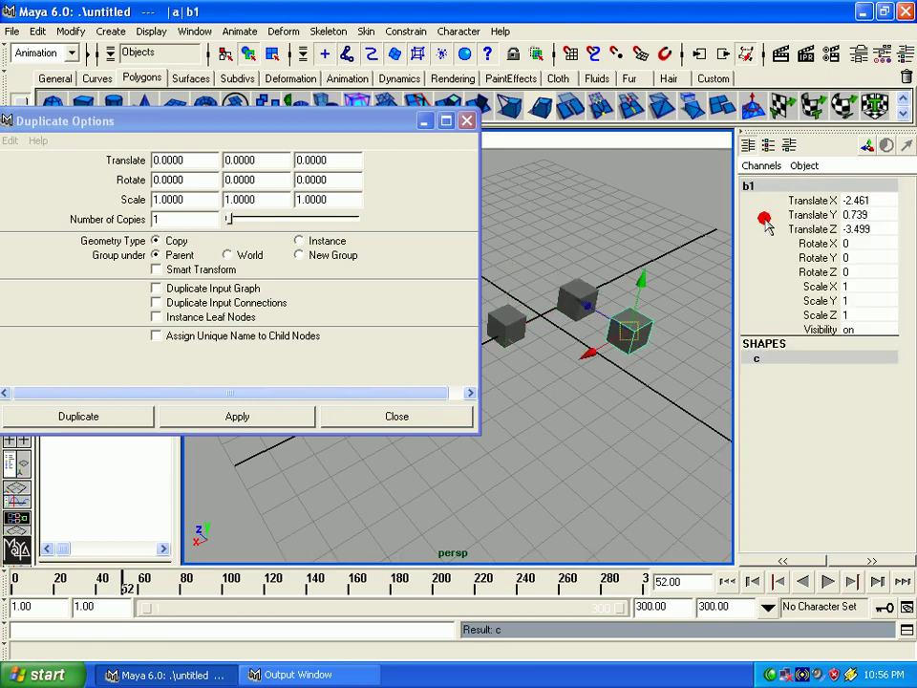
type("c")
key("Return")
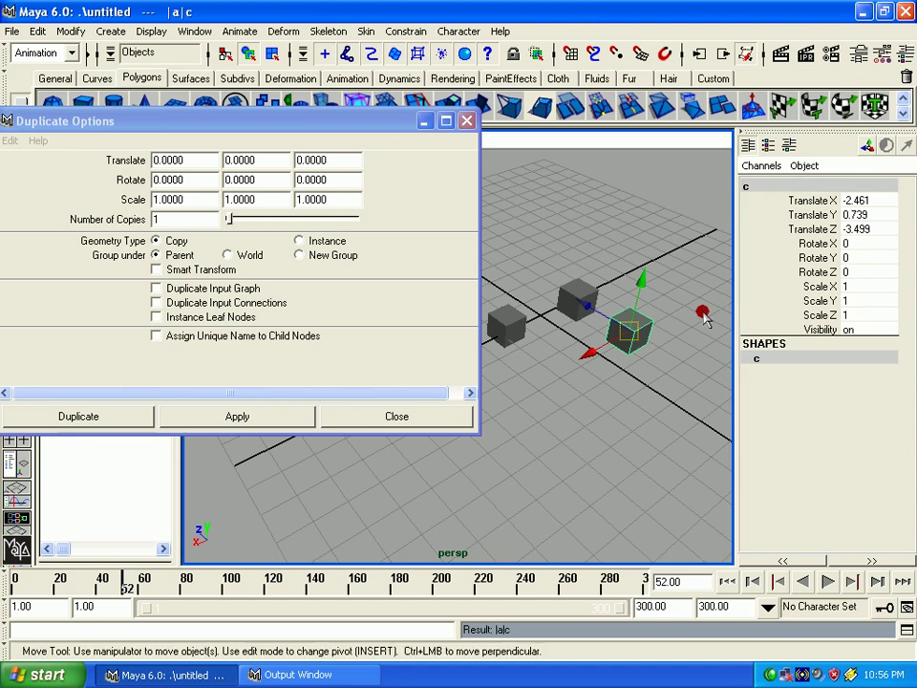
Select cubes a, c and b to confirm the hierarchy, then move Duplicate Options up and left
left_click(512, 329)
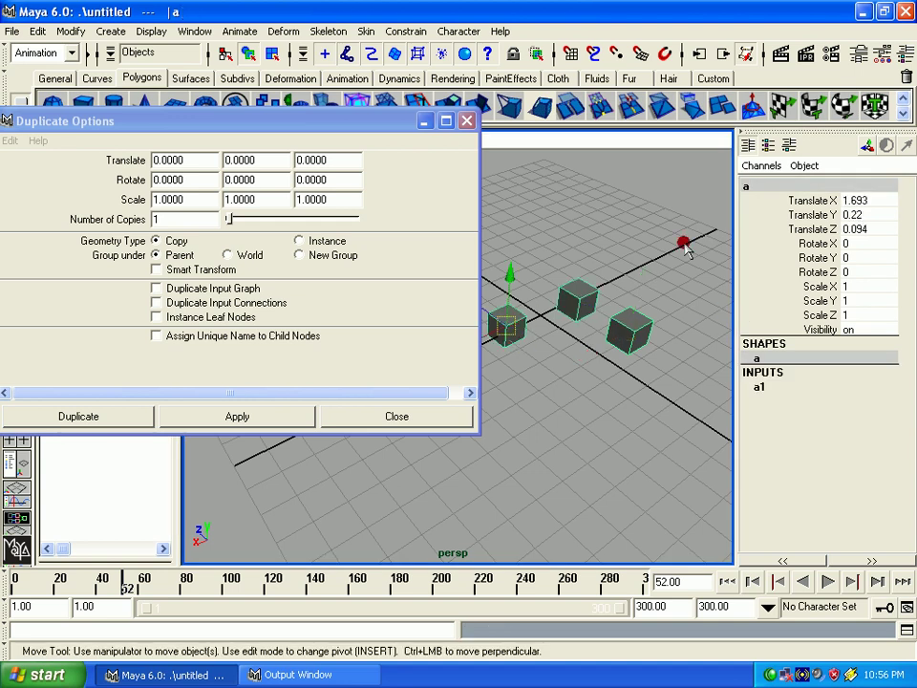
left_click(616, 324)
left_click(585, 291)
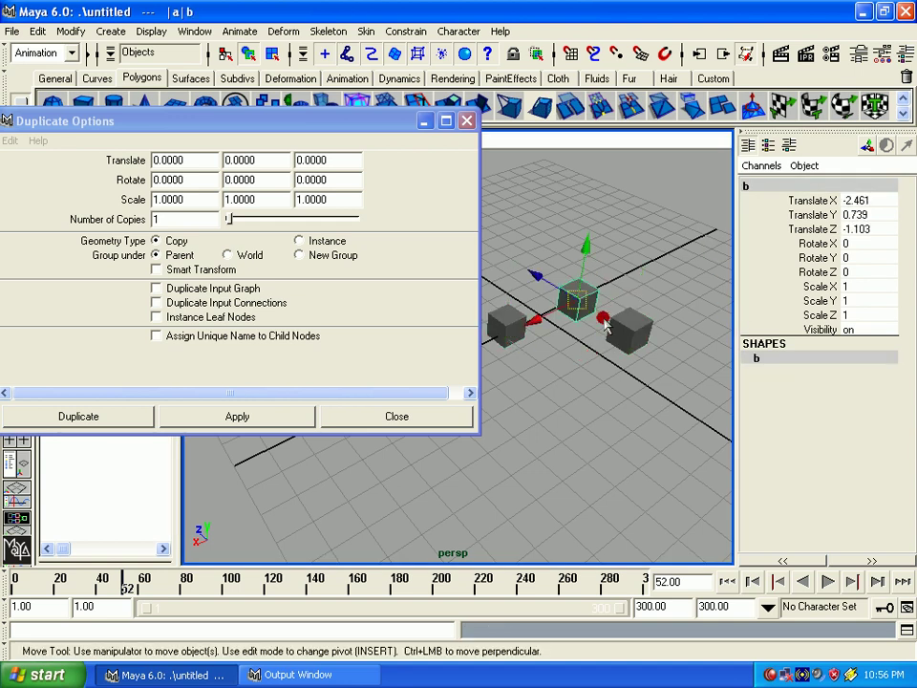
left_click(629, 336)
left_click(506, 314)
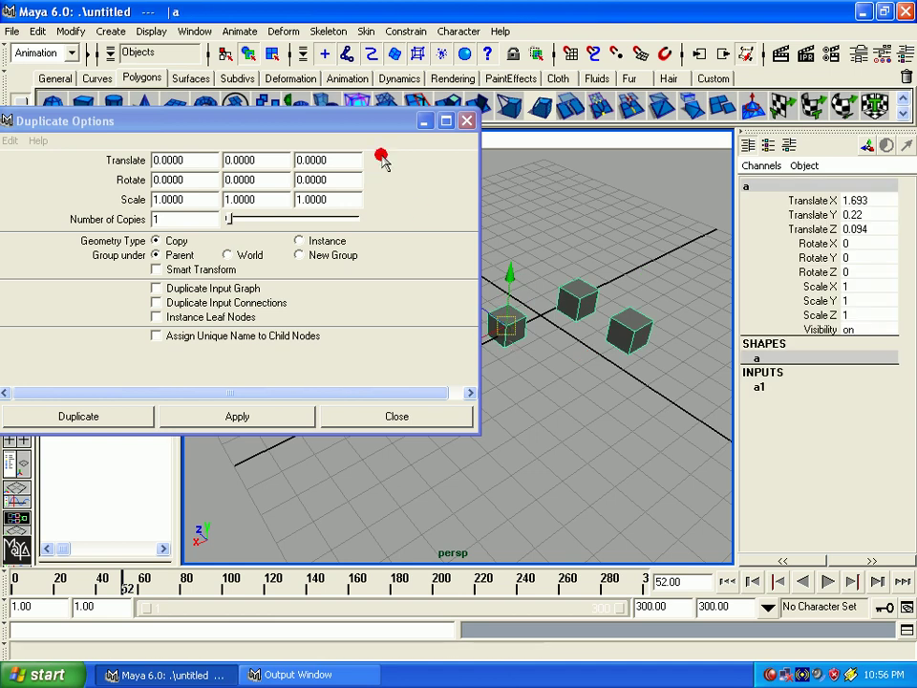
left_click_drag(375, 121, 345, 16)
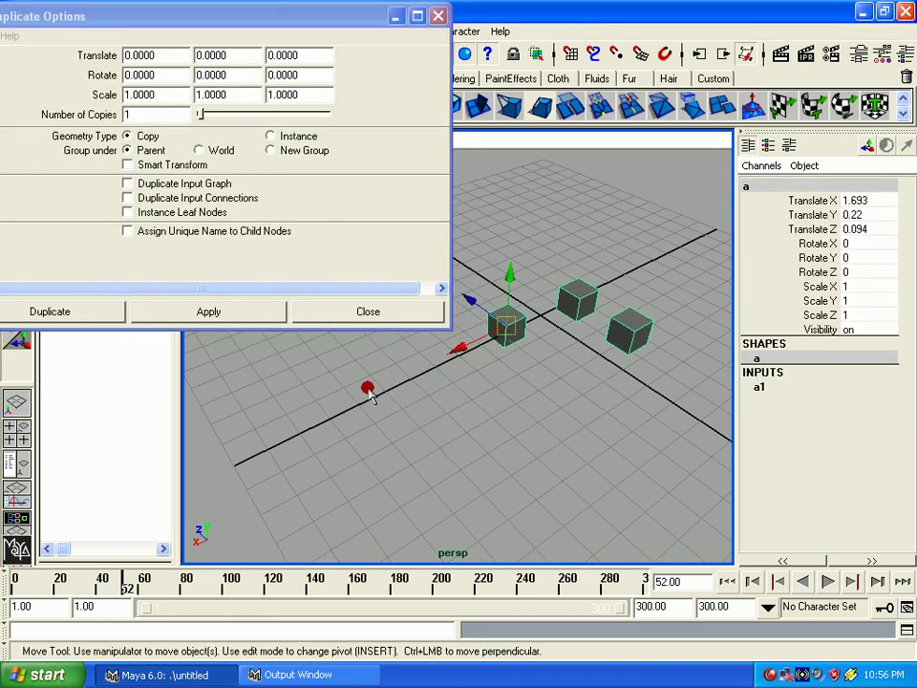
Duplicate the a hierarchy as a2 and move the copy forward along Z and down-left
left_click(217, 315)
left_click_drag(484, 313, 547, 390)
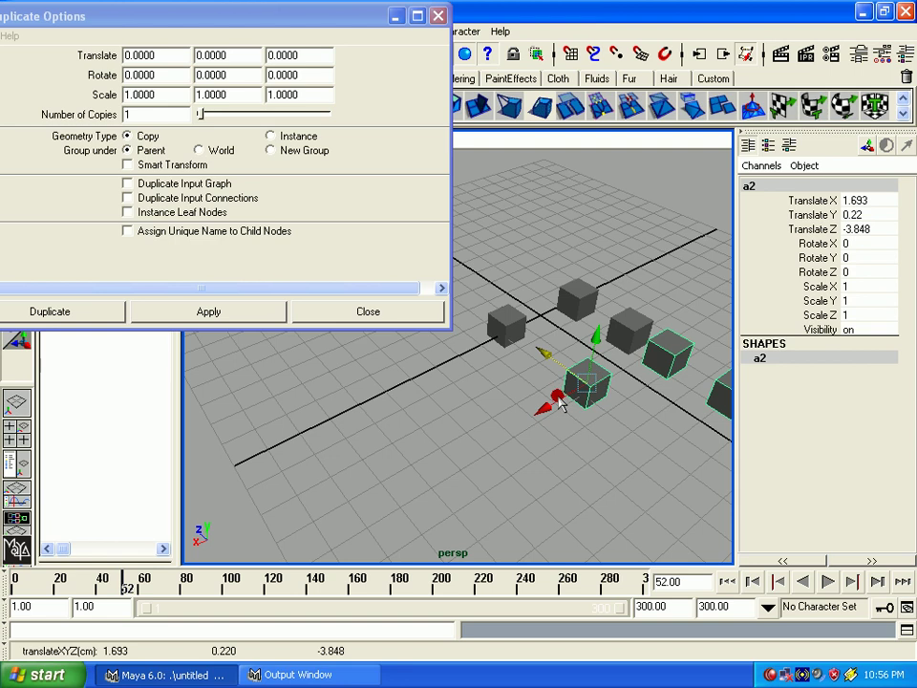
left_click_drag(597, 382, 430, 461)
Select the copy a2 and its children b and c to check their names
left_click(430, 385)
left_click(467, 442)
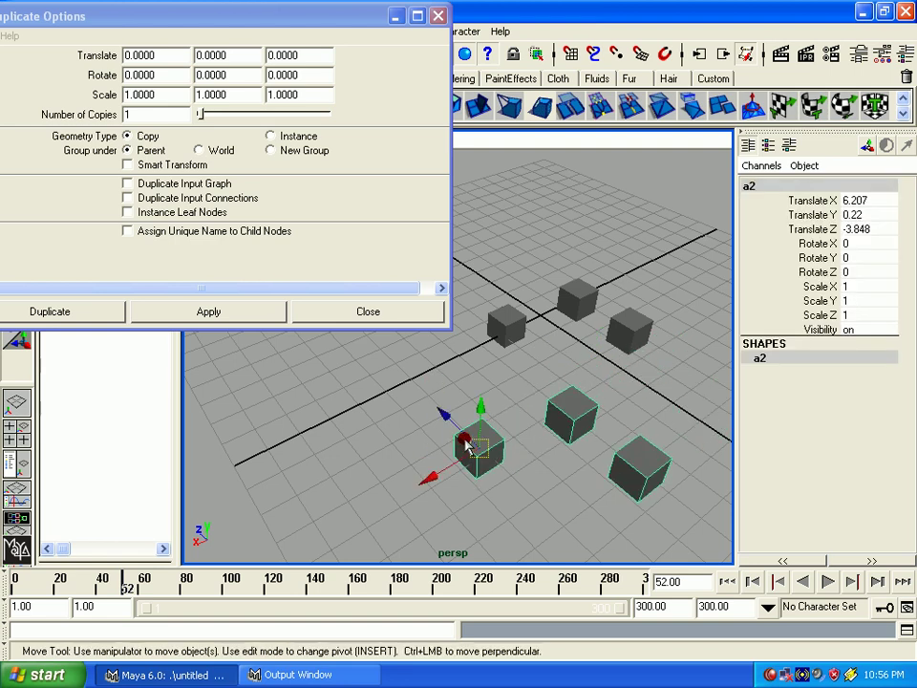
left_click(574, 429)
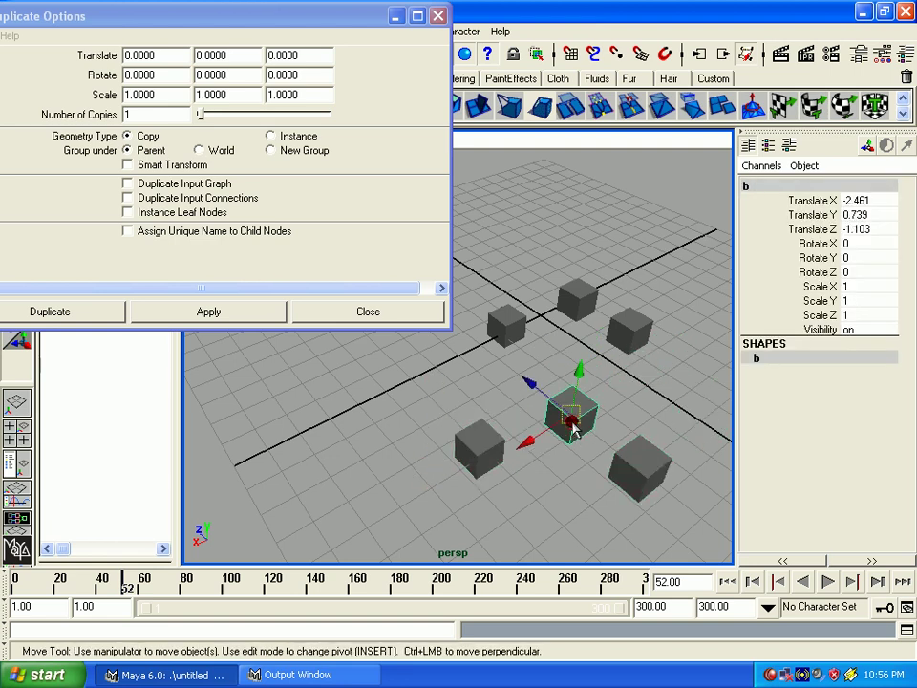
left_click(639, 470)
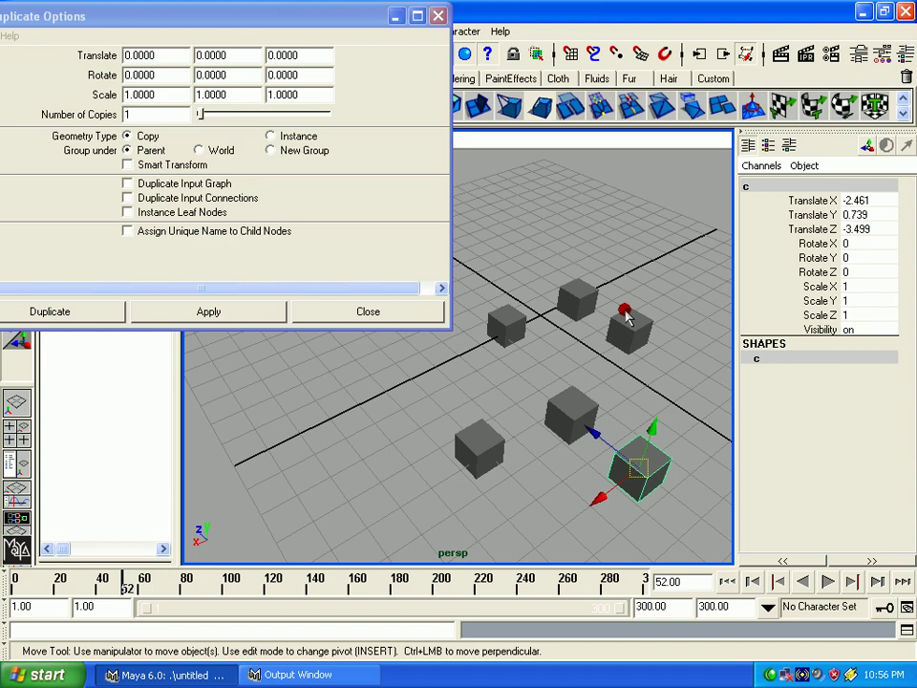
Compare each original cube a, b, c with its copy, ending with original a selected
left_click(515, 328)
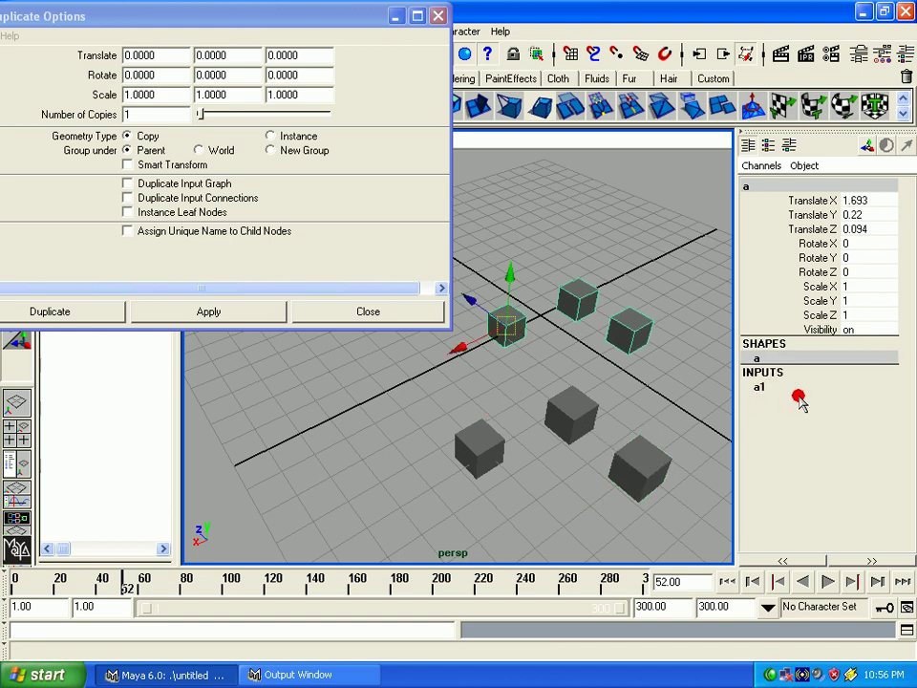
left_click(476, 455)
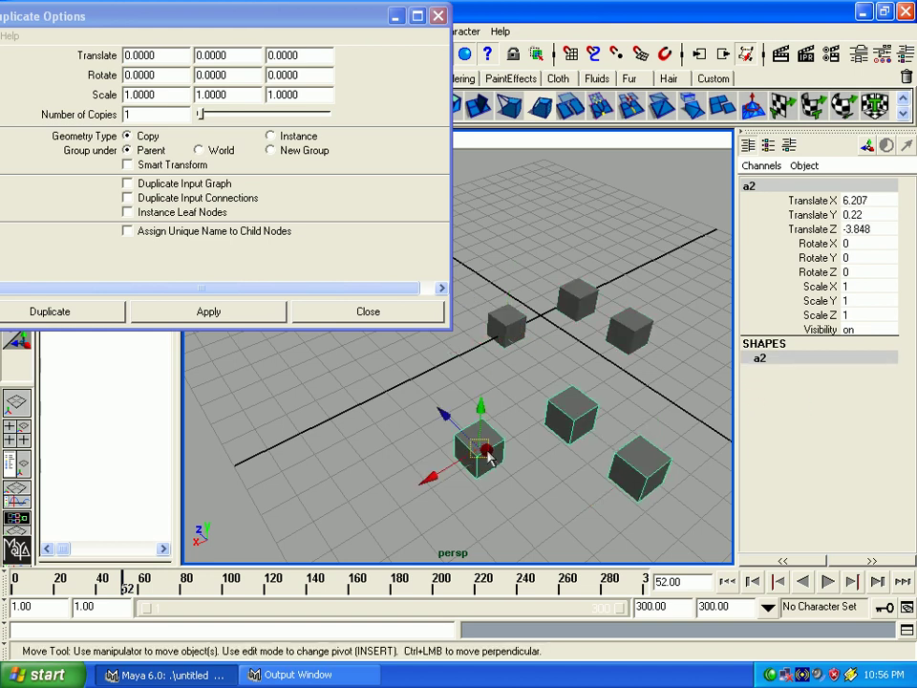
left_click(511, 327)
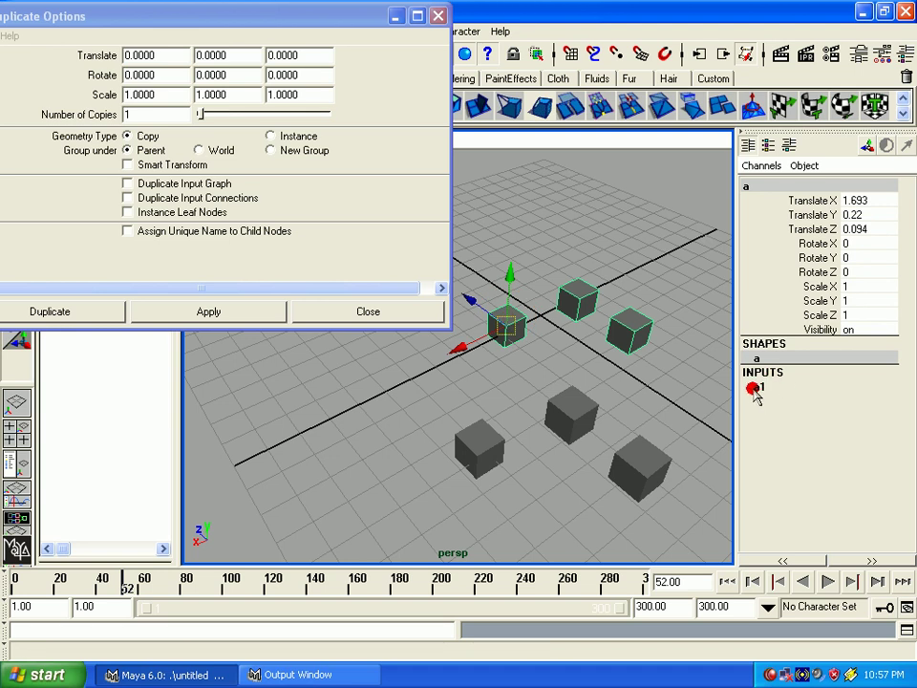
left_click(521, 436)
left_click(577, 304)
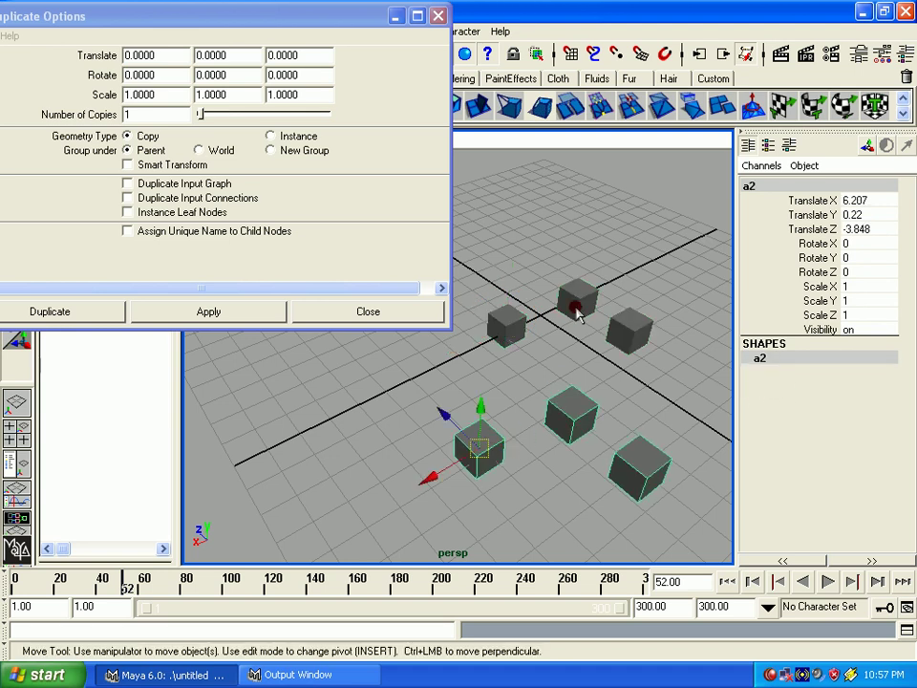
left_click(554, 402)
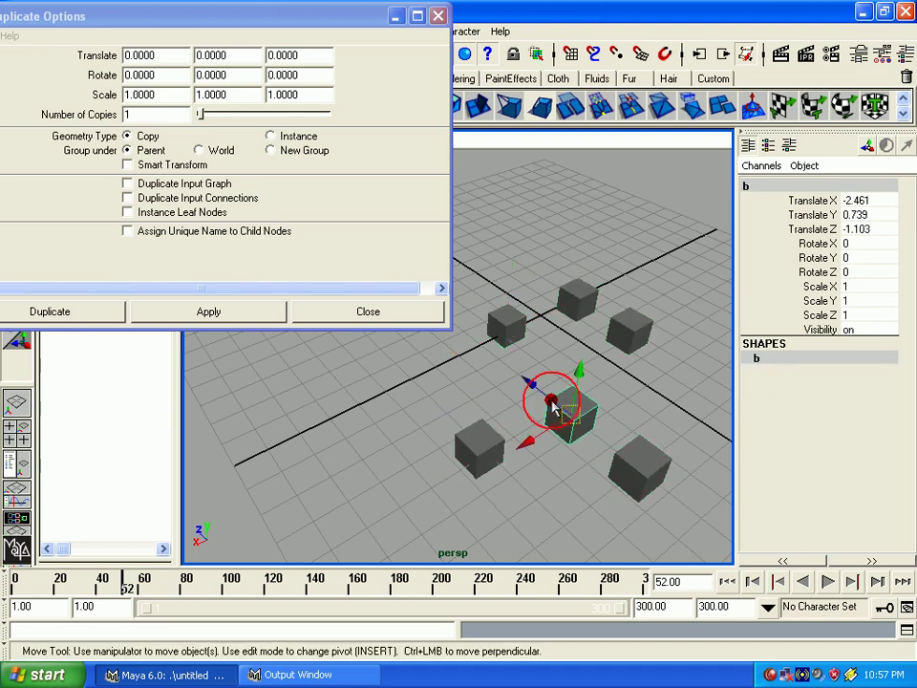
left_click(633, 332)
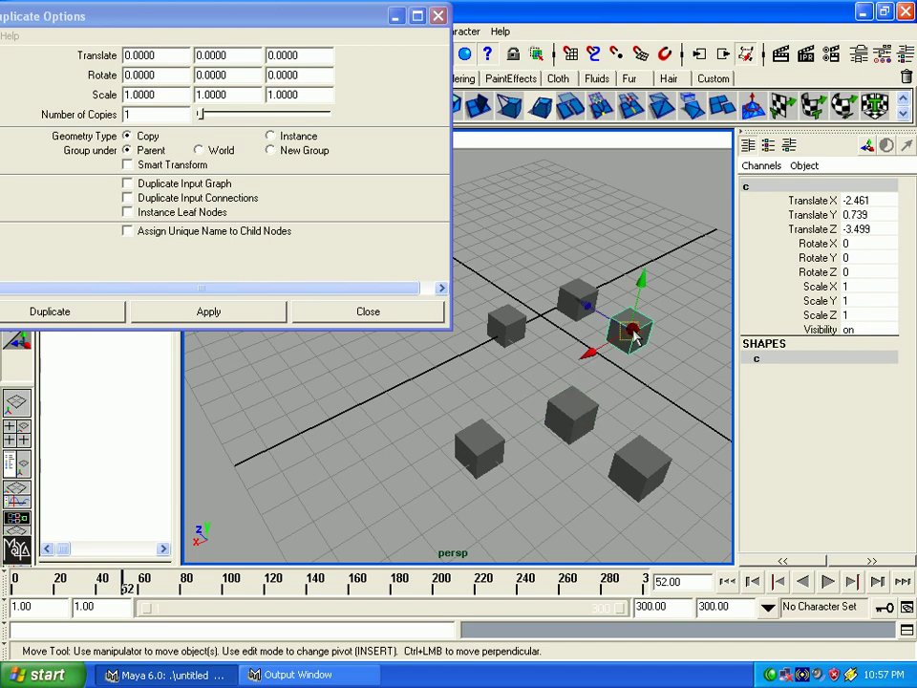
left_click(644, 470)
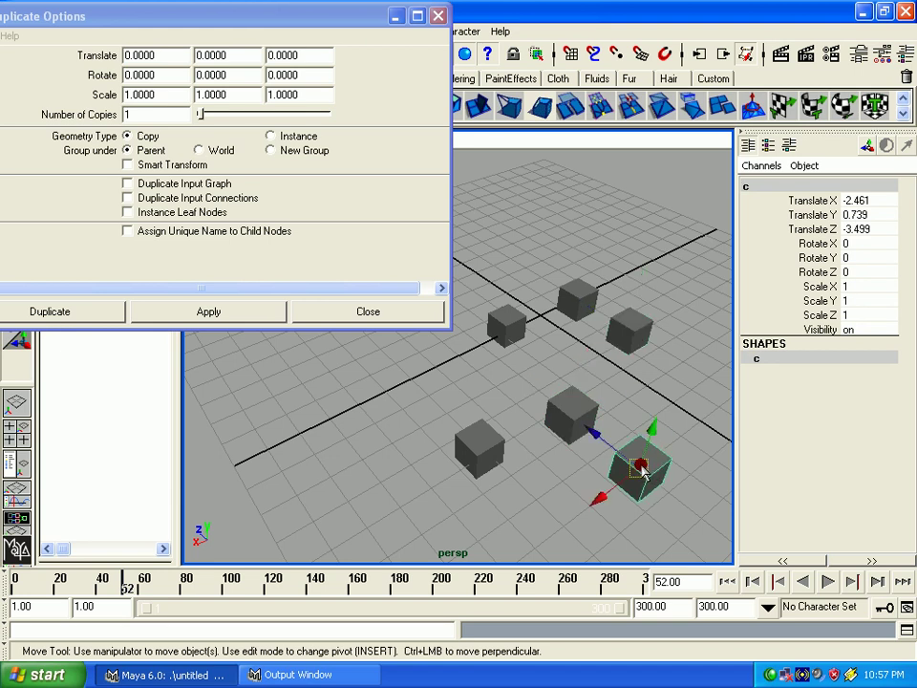
left_click(500, 321)
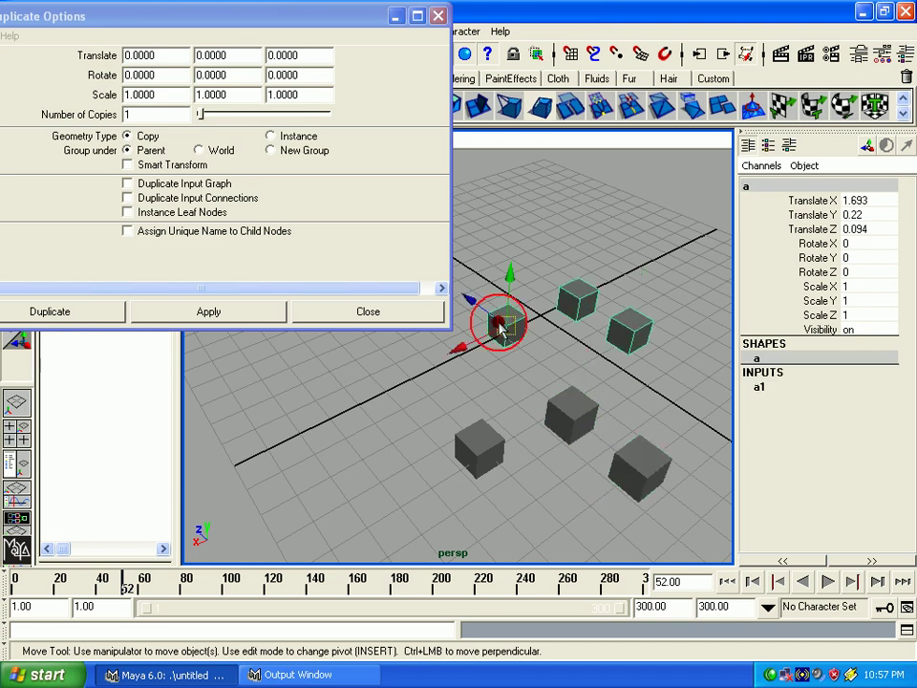
Turn on Assign Unique Name to Child Nodes, duplicate a as a4, and move it back along Z
left_click(127, 232)
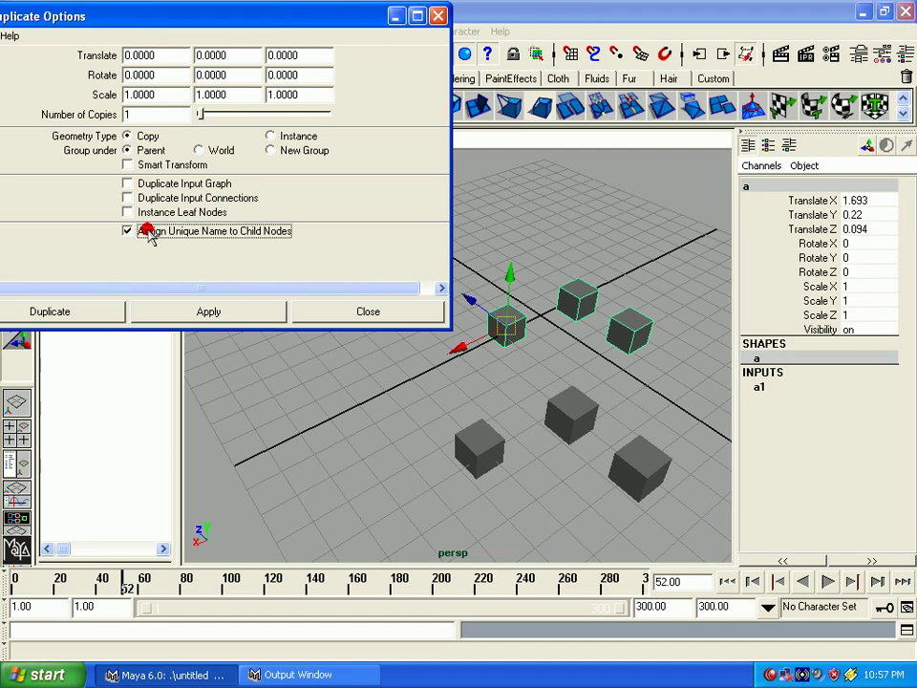
left_click(199, 313)
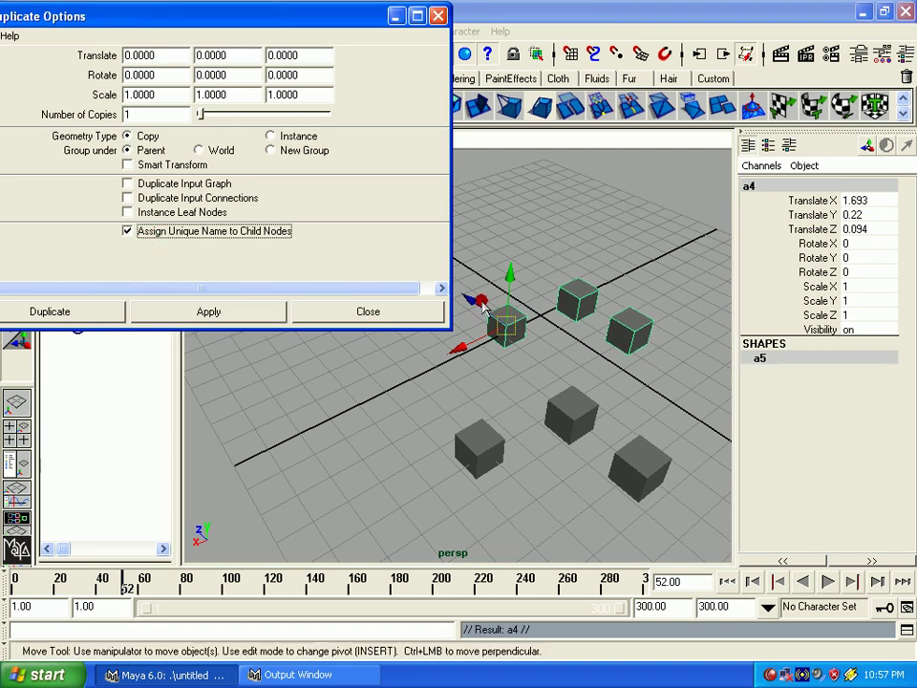
left_click_drag(495, 315, 516, 232)
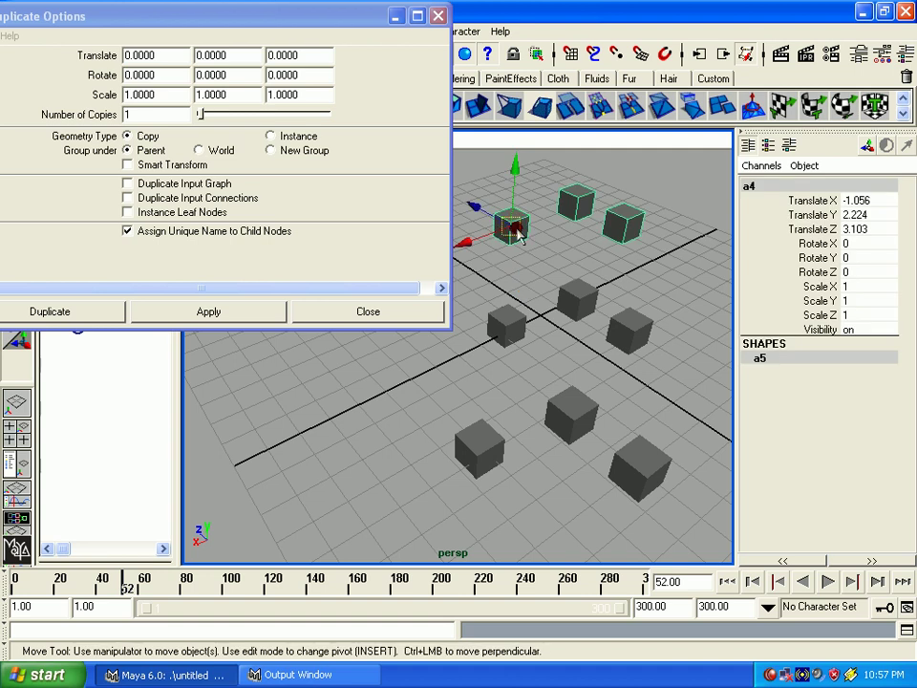
Select a4's children to see their unique names b1 and c1
left_click(597, 192)
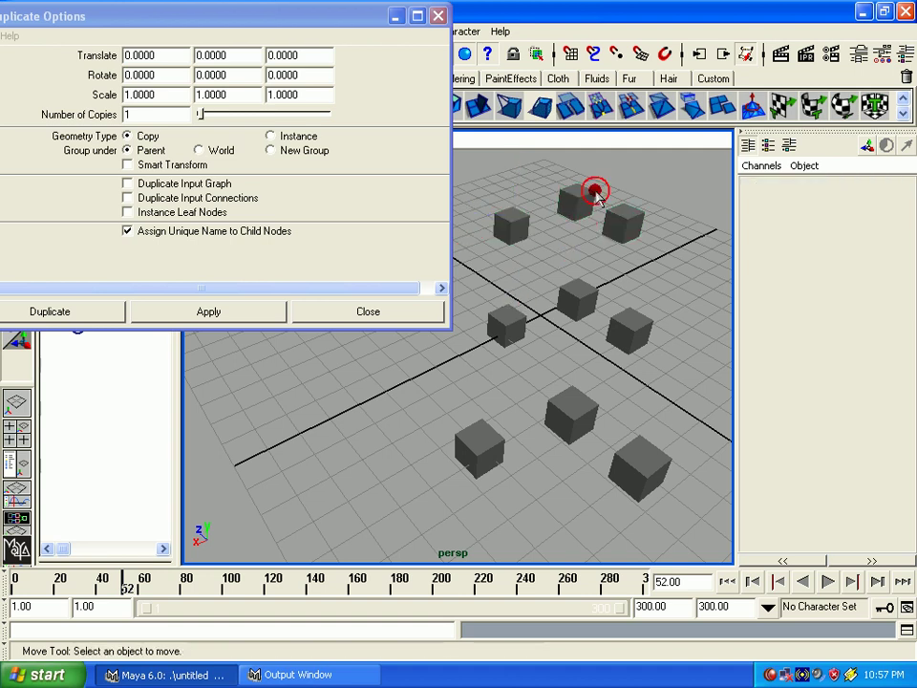
left_click(585, 203)
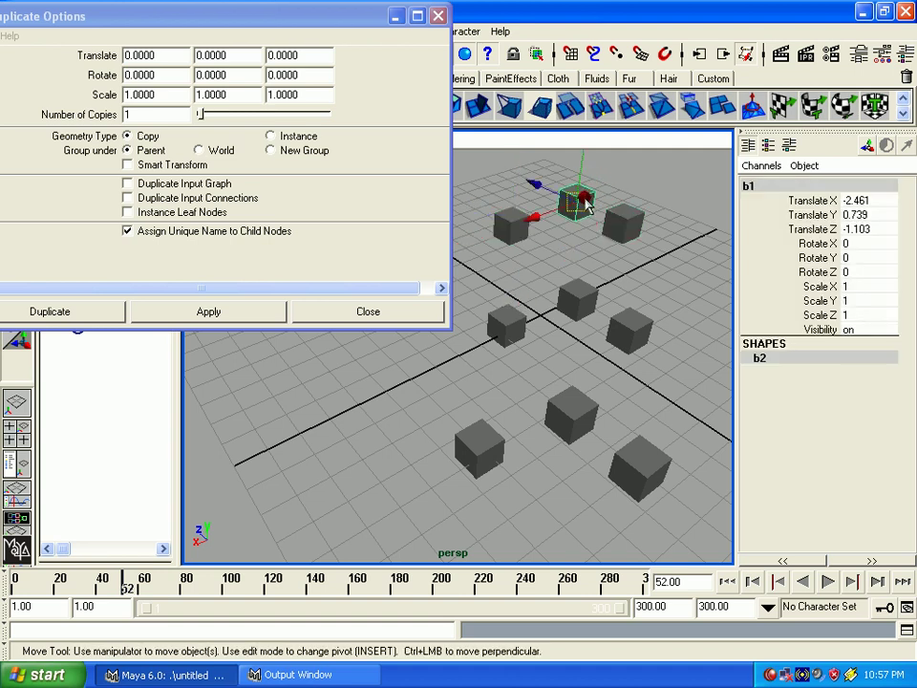
left_click(580, 293)
left_click(585, 227)
key("ctrl+d")
left_click_drag(585, 225, 640, 229)
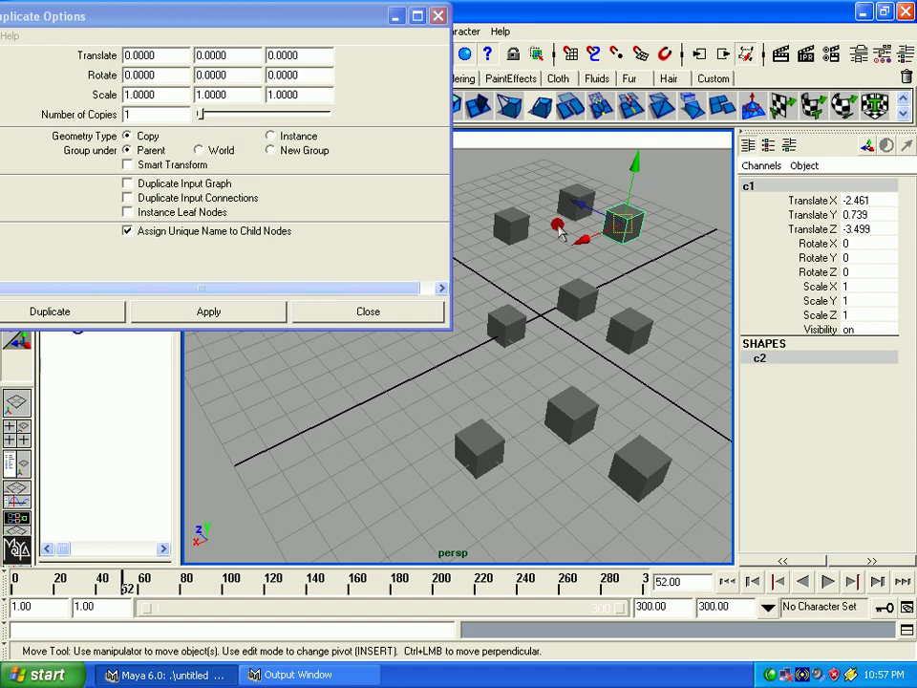
Reset Duplicate Options to defaults with Edit > Reset Settings and close the window
left_click_drag(219, 20, 302, 89)
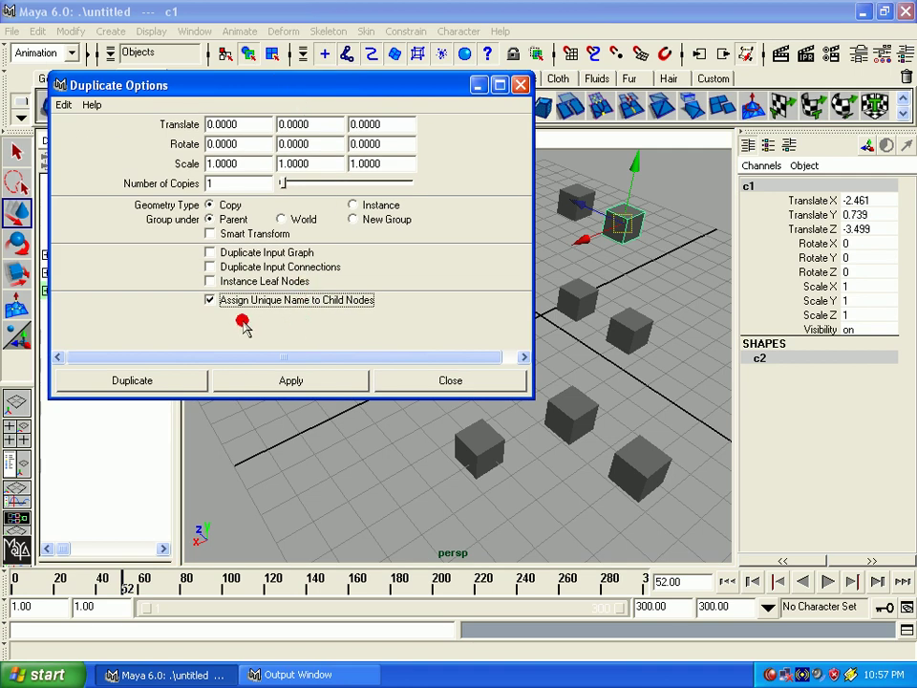
left_click(63, 105)
left_click(77, 145)
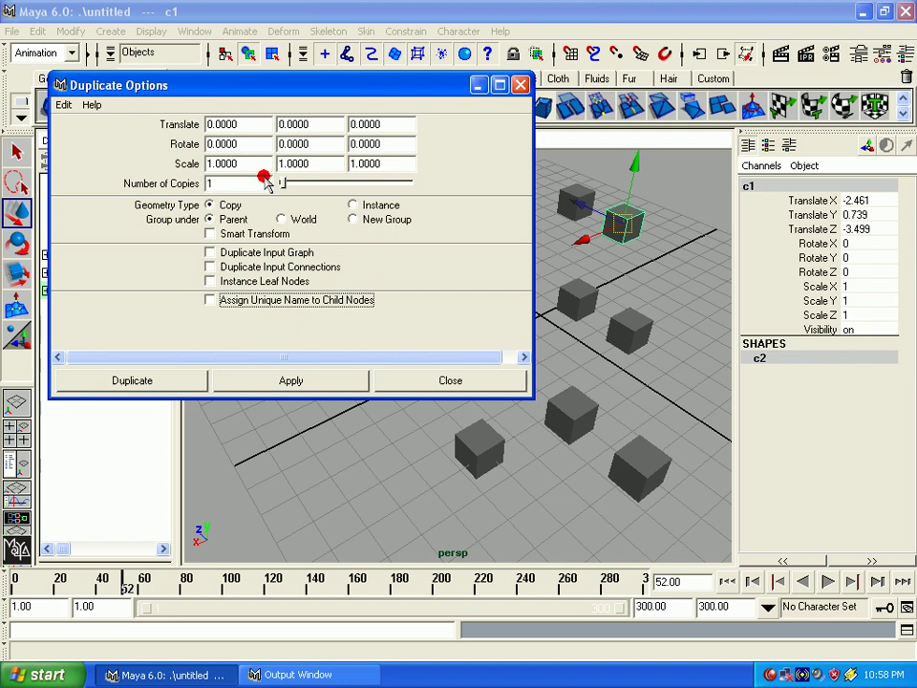
left_click(446, 383)
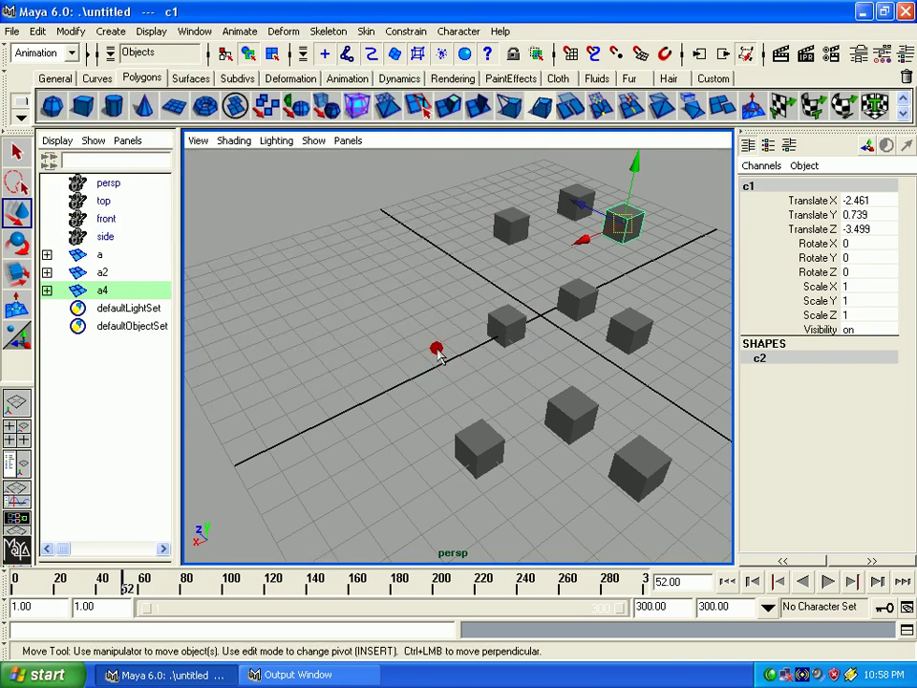